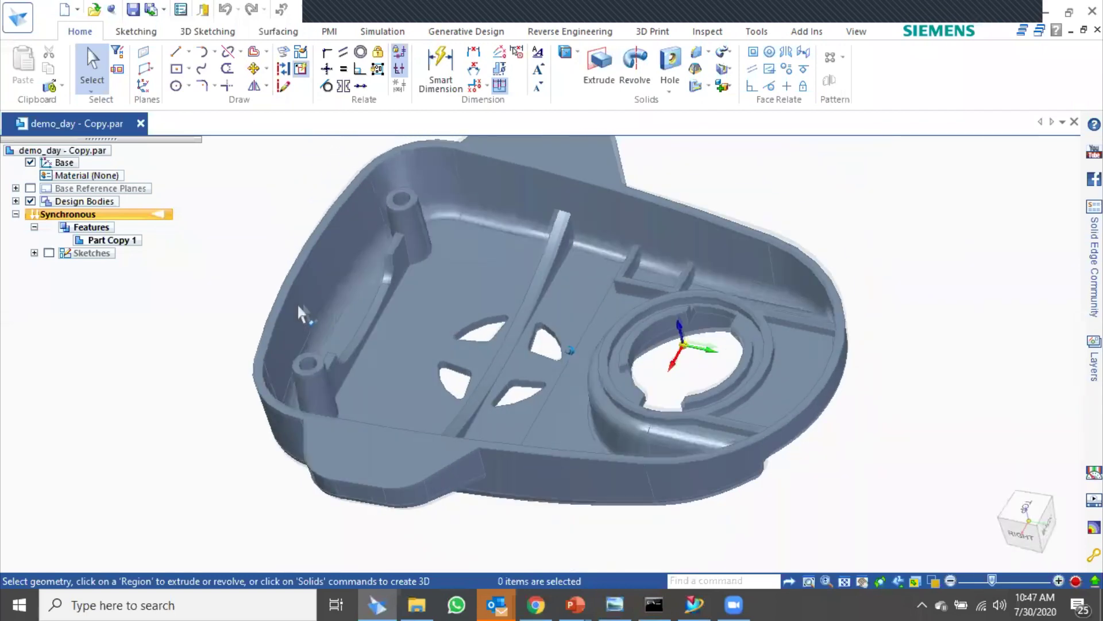
- Show Sketch 2 and accept its two U-shaped chains beside the round opening as the profiles of a web network
left_click(34, 253)
left_click(63, 266)
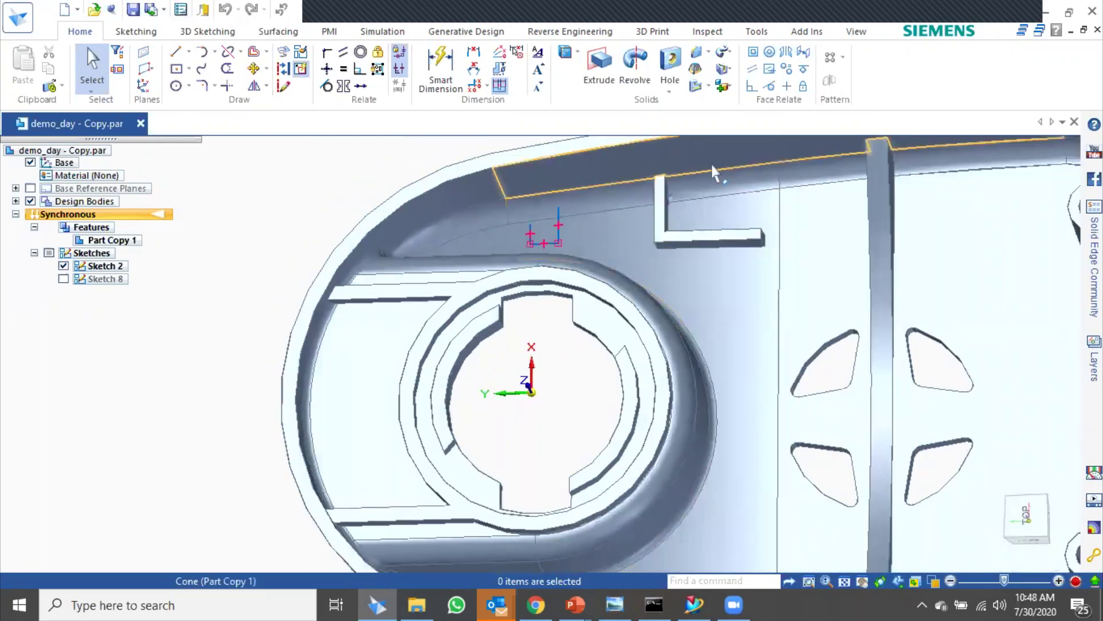
left_click(709, 86)
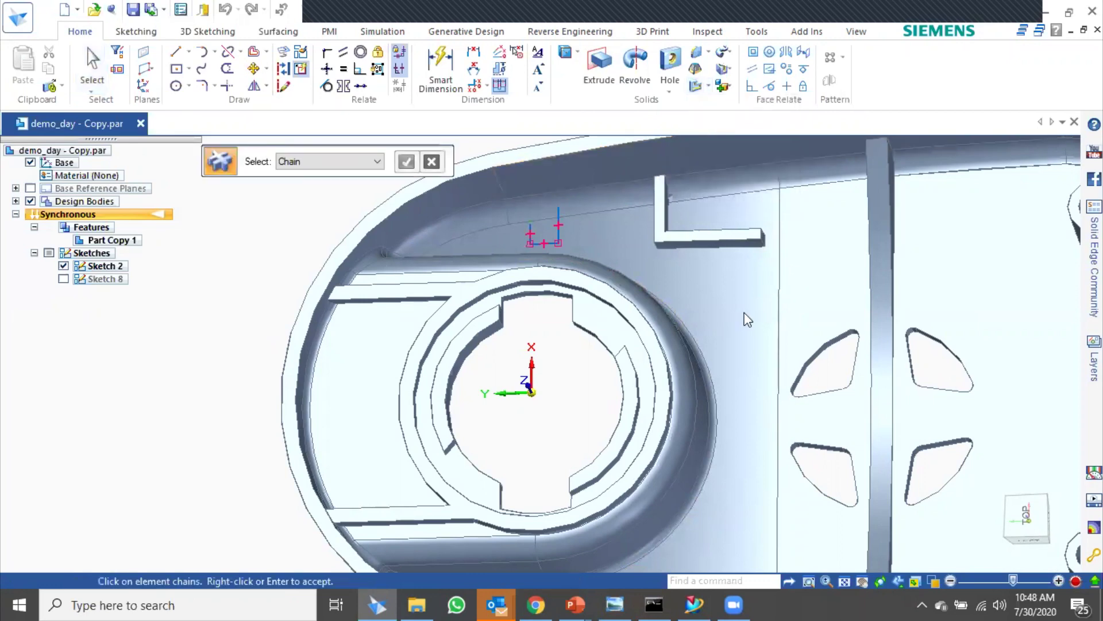
middle_click_drag(735, 312, 528, 291)
scroll(495, 288, "up", 4)
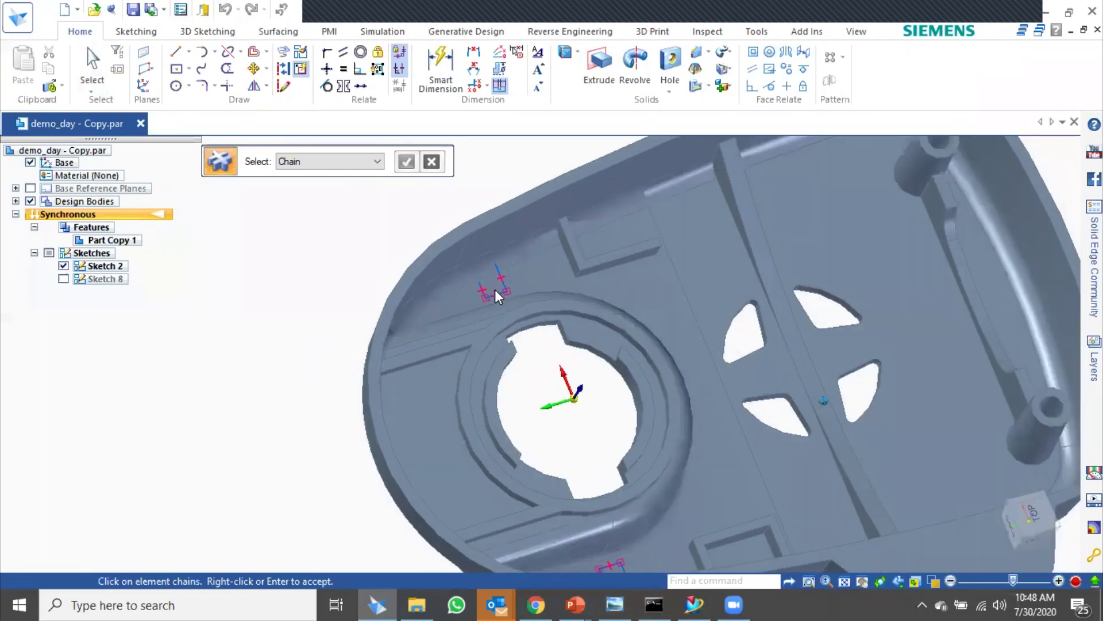
scroll(478, 287, "down", 2)
left_click(467, 285)
mouse_move(632, 368)
middle_mouse_down()
mouse_move(596, 364)
mouse_move(829, 445)
middle_mouse_up()
left_click(594, 350)
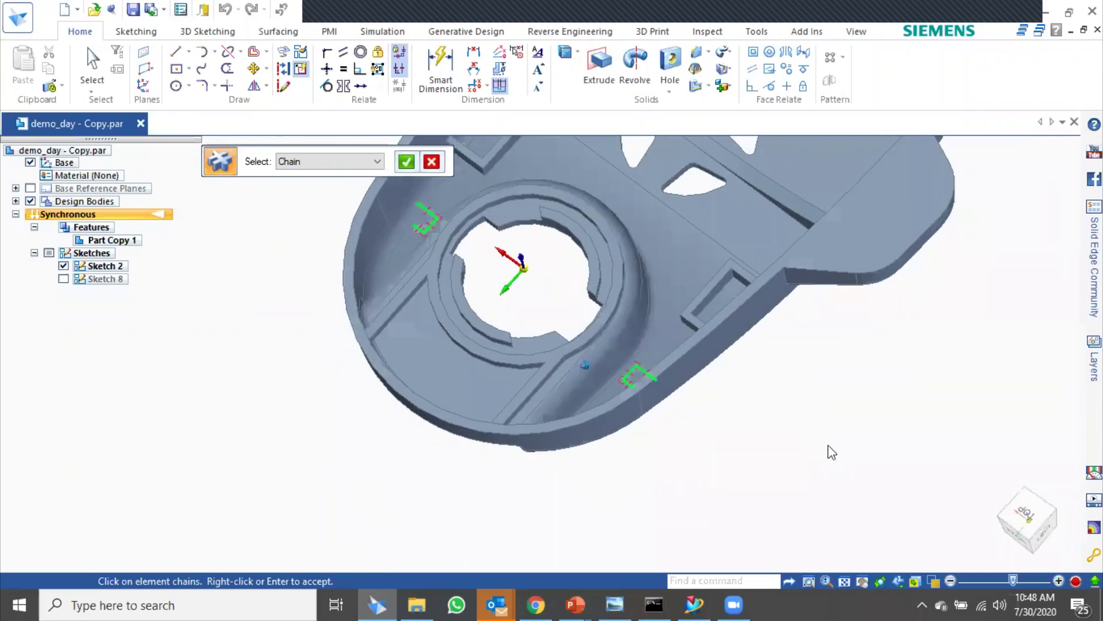
middle_click_drag(578, 265, 504, 205)
scroll(506, 238, "down", 1)
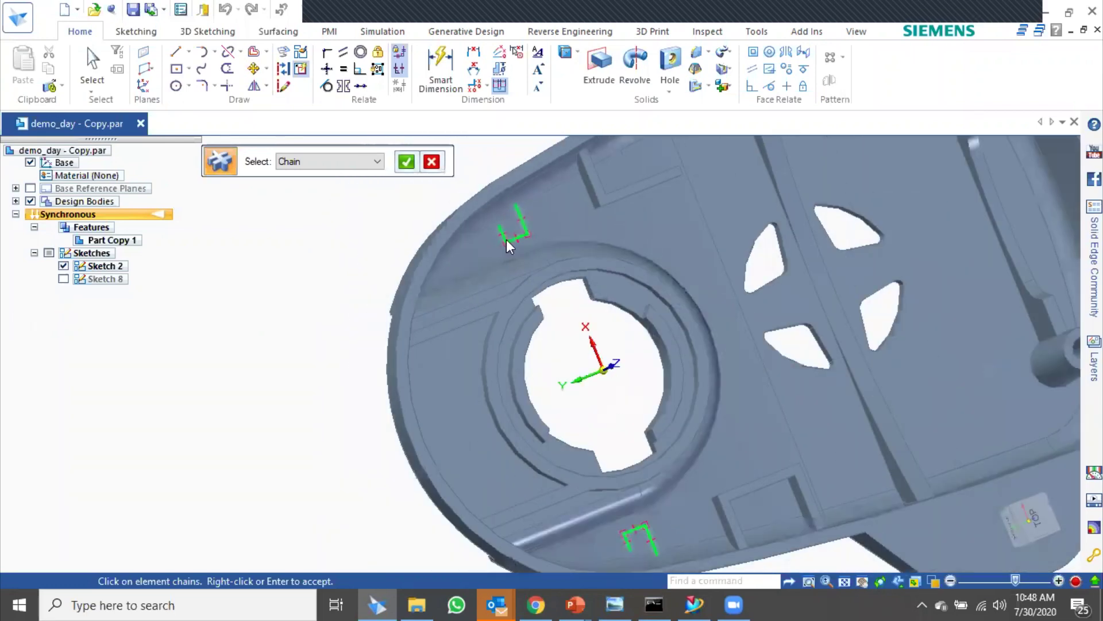
scroll(503, 239, "up", 6)
scroll(489, 240, "down", 2)
left_click(408, 162)
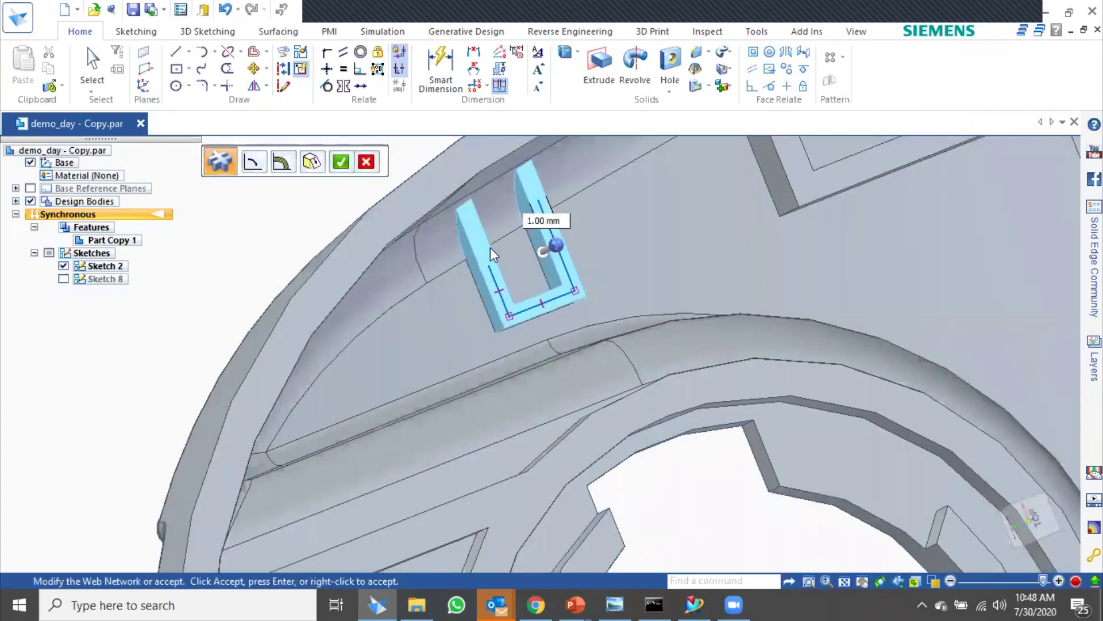
- Add a 2.00° draft to the 1.00 mm thick web network and create it
mouse_move(677, 287)
middle_mouse_down()
mouse_move(707, 280)
mouse_move(635, 325)
mouse_move(427, 310)
mouse_move(437, 325)
middle_mouse_up()
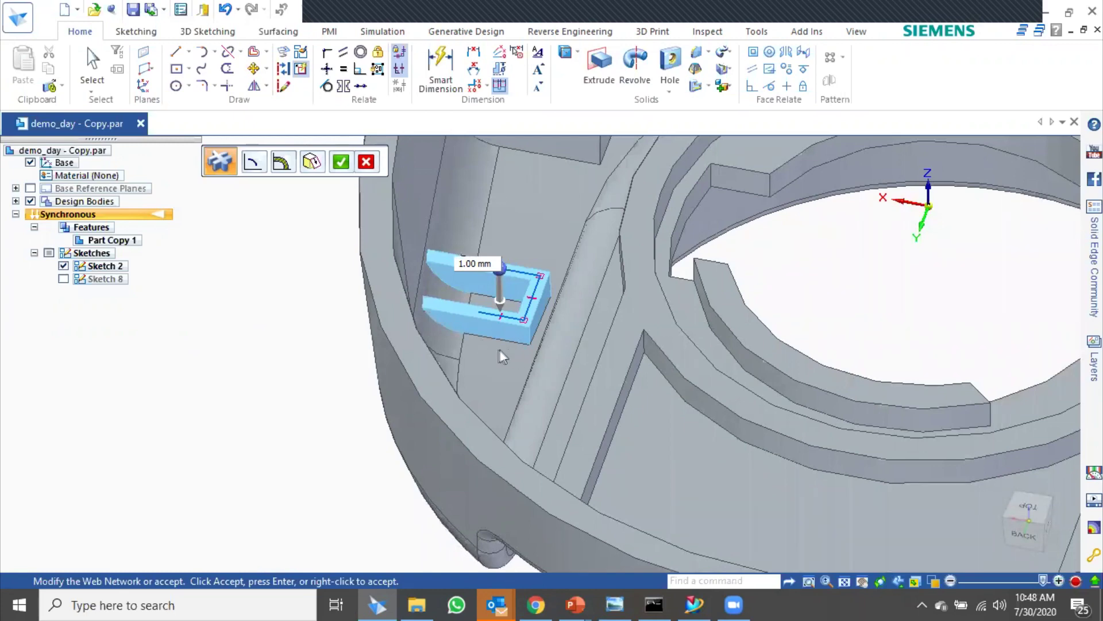
scroll(512, 350, "up", 5)
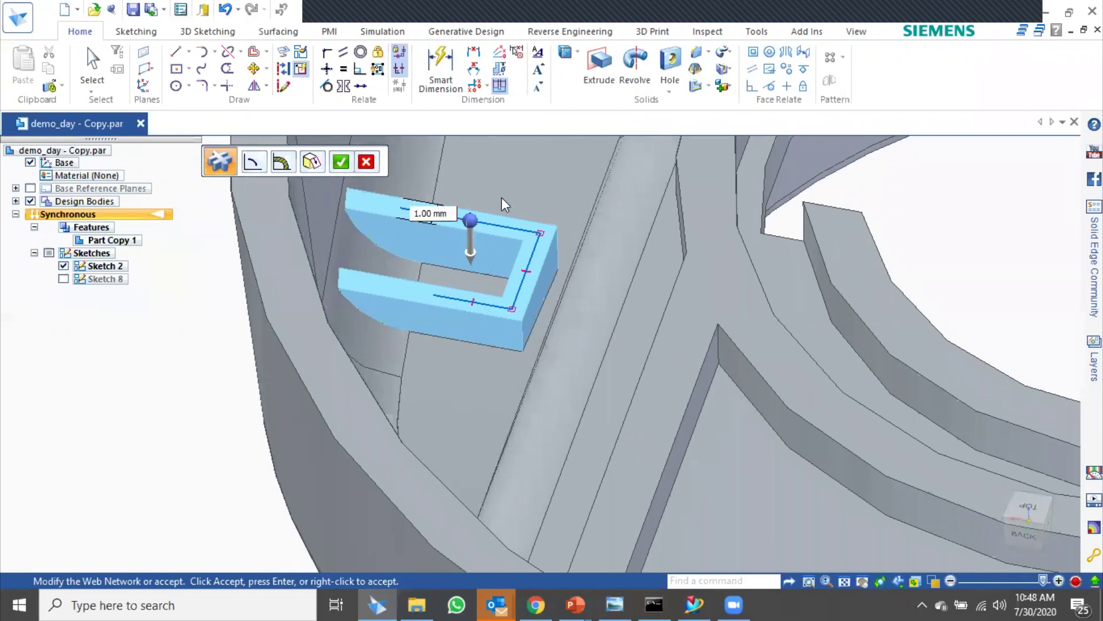
left_click(312, 162)
mouse_move(512, 264)
middle_mouse_down()
mouse_move(534, 335)
mouse_move(489, 340)
mouse_move(500, 343)
middle_mouse_up()
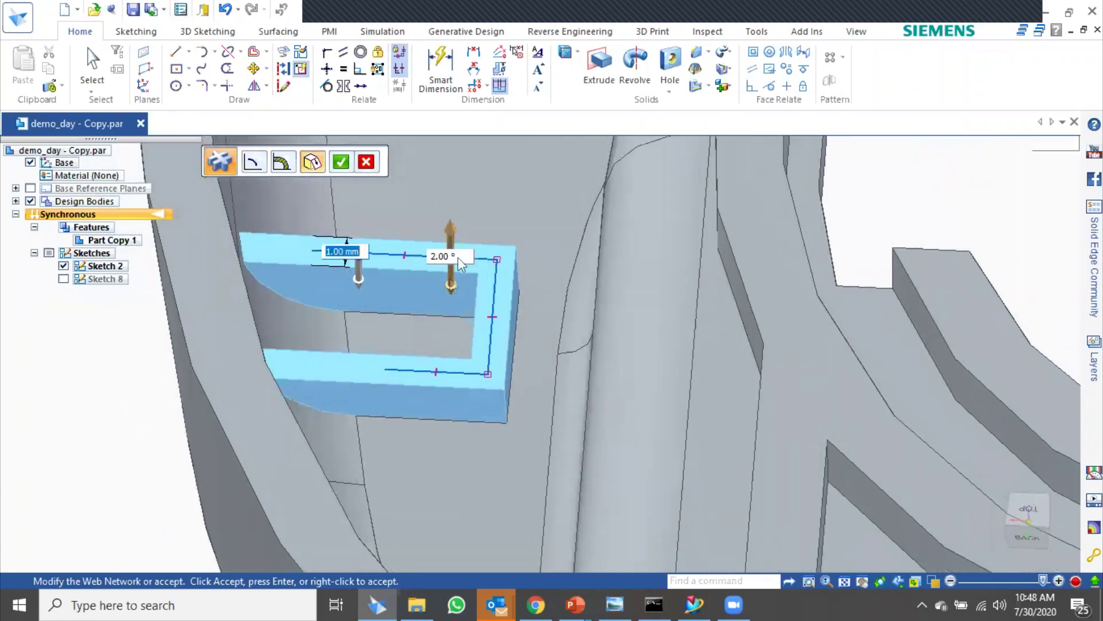
left_click(340, 163)
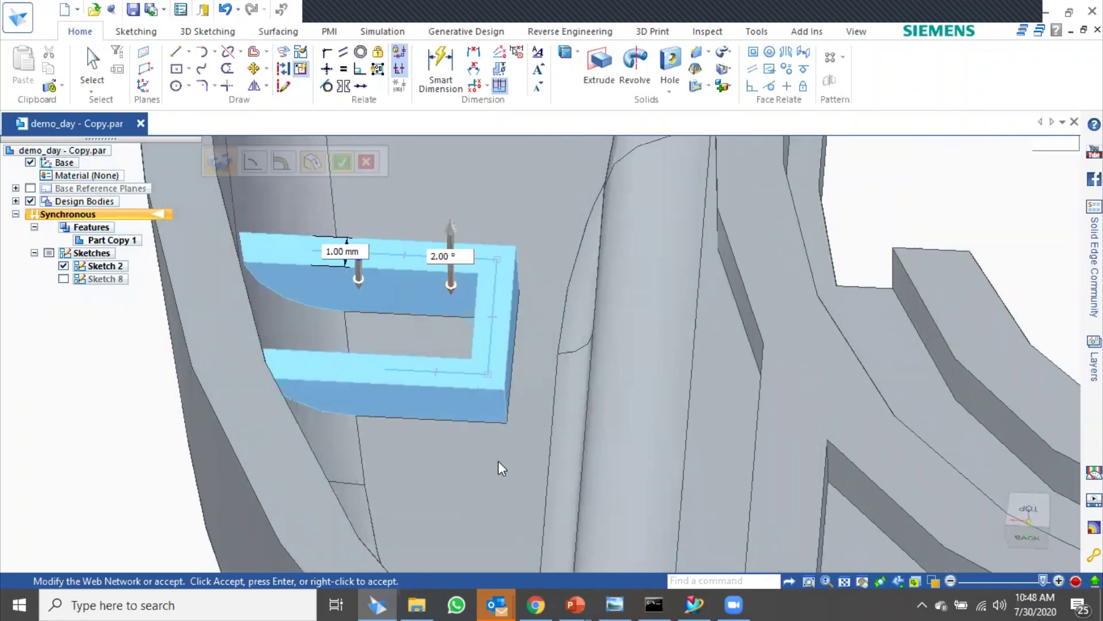
scroll(498, 459, "down", 6)
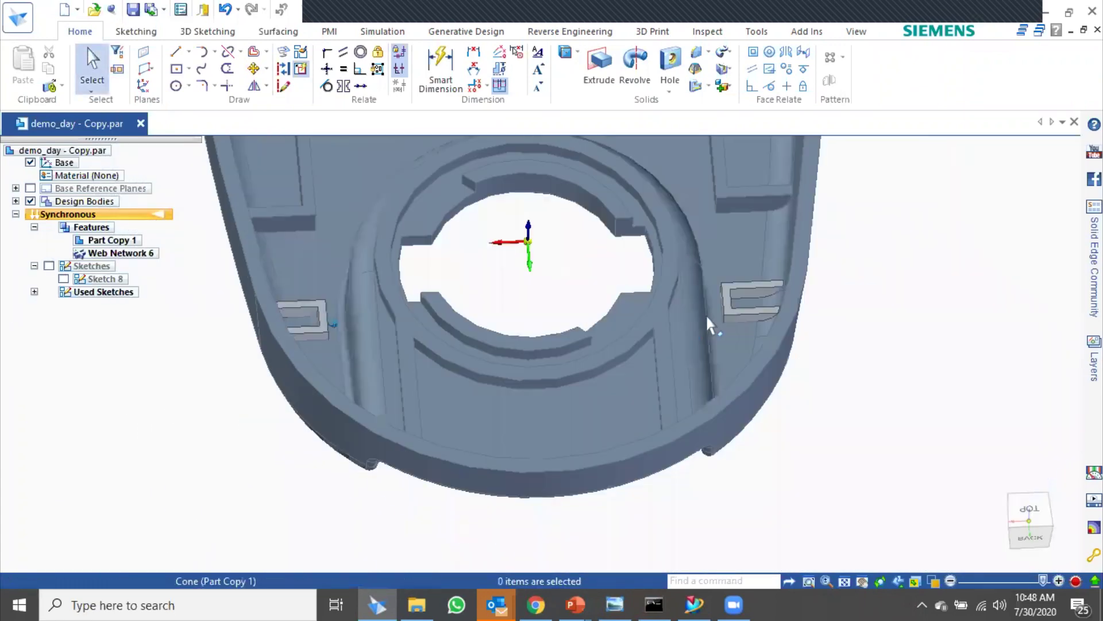
scroll(740, 459, "up", 1)
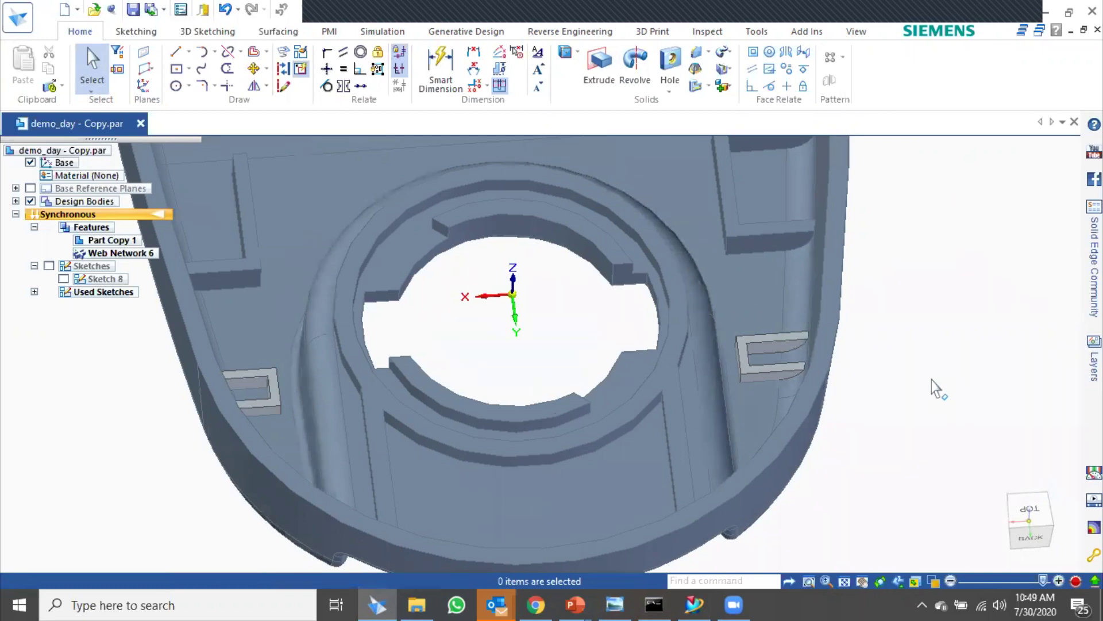
- Show the remaining sketch, Sketch 8, with the circle and crossing lines on the part's bottom face
left_click(34, 292)
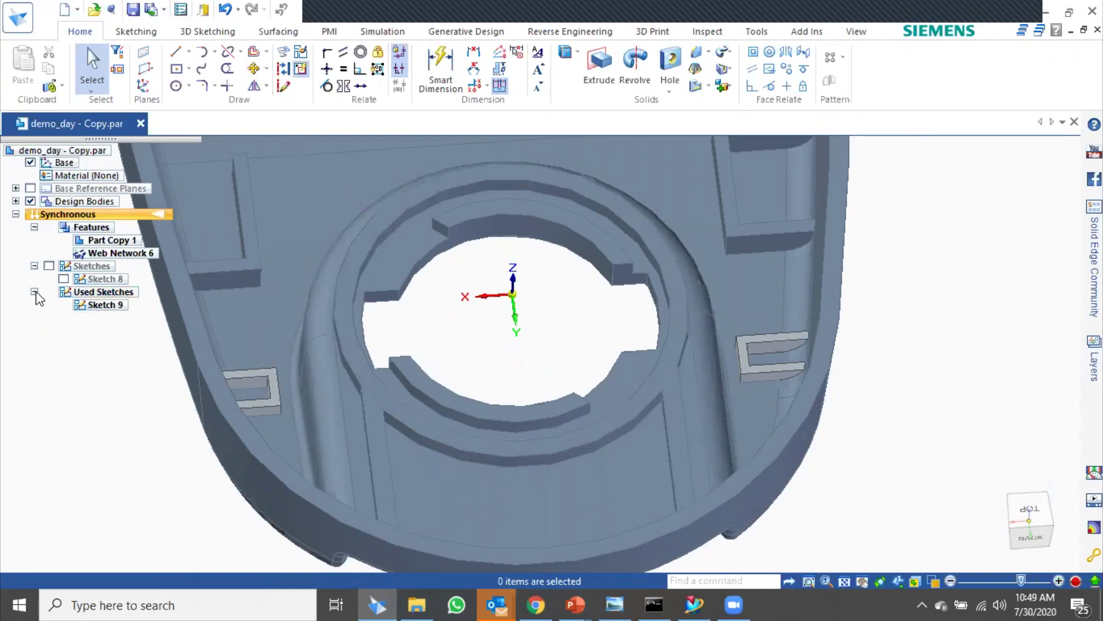
left_click(34, 292)
left_click(49, 265)
mouse_move(280, 345)
middle_mouse_down()
mouse_move(391, 395)
mouse_move(483, 352)
mouse_move(532, 387)
middle_mouse_up()
scroll(469, 354, "down", 3)
scroll(581, 402, "up", 5)
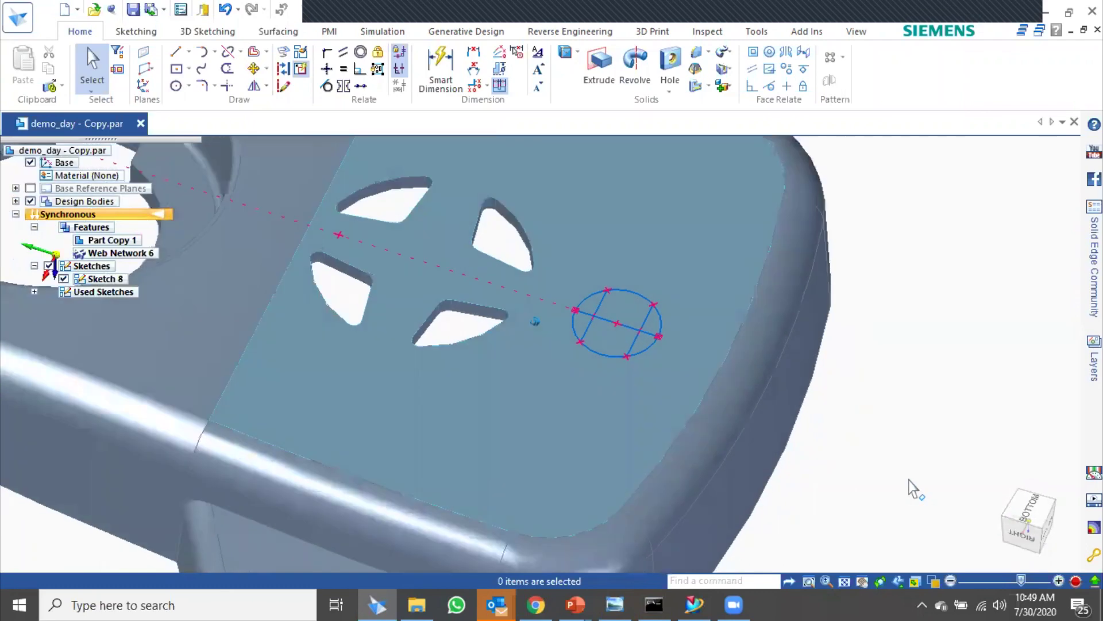
- Start a vent with 0.50 mm rib and spar thickness, 2.00 mm rib depth, 1.00 mm spar depth and 2.00° outward draft from the outside edge
left_click(707, 86)
left_click(723, 178)
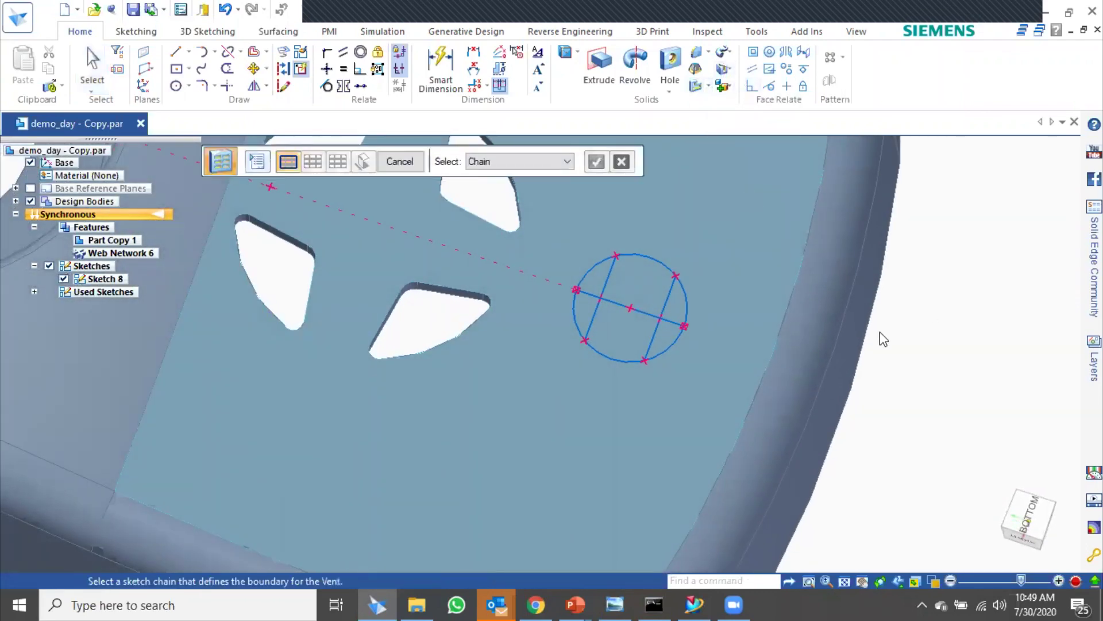
middle_click_drag(959, 342, 953, 353)
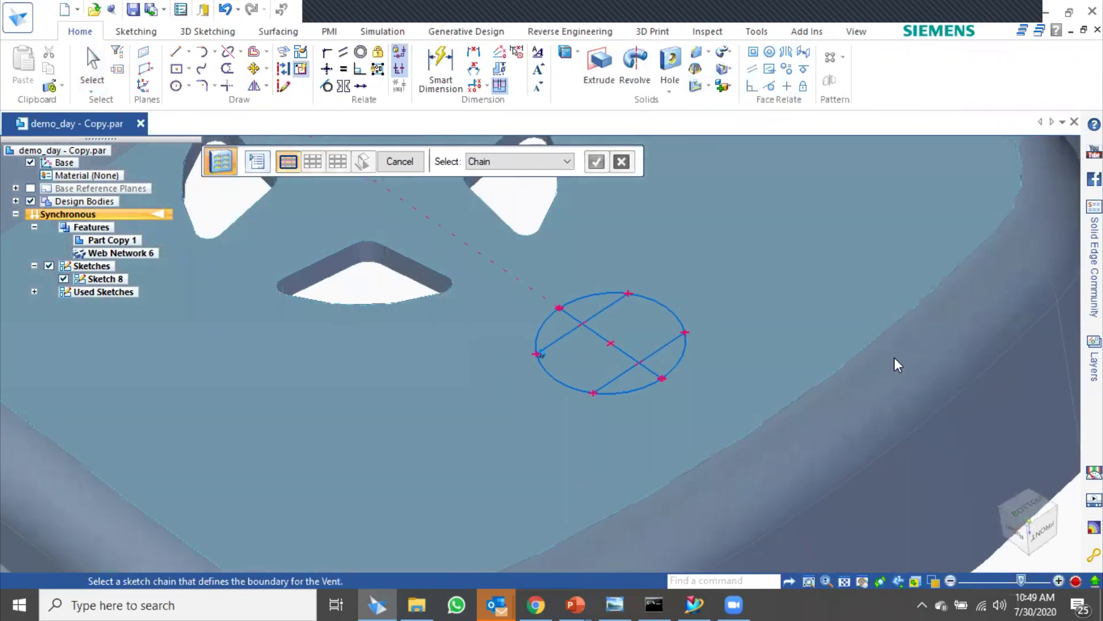
left_click(258, 163)
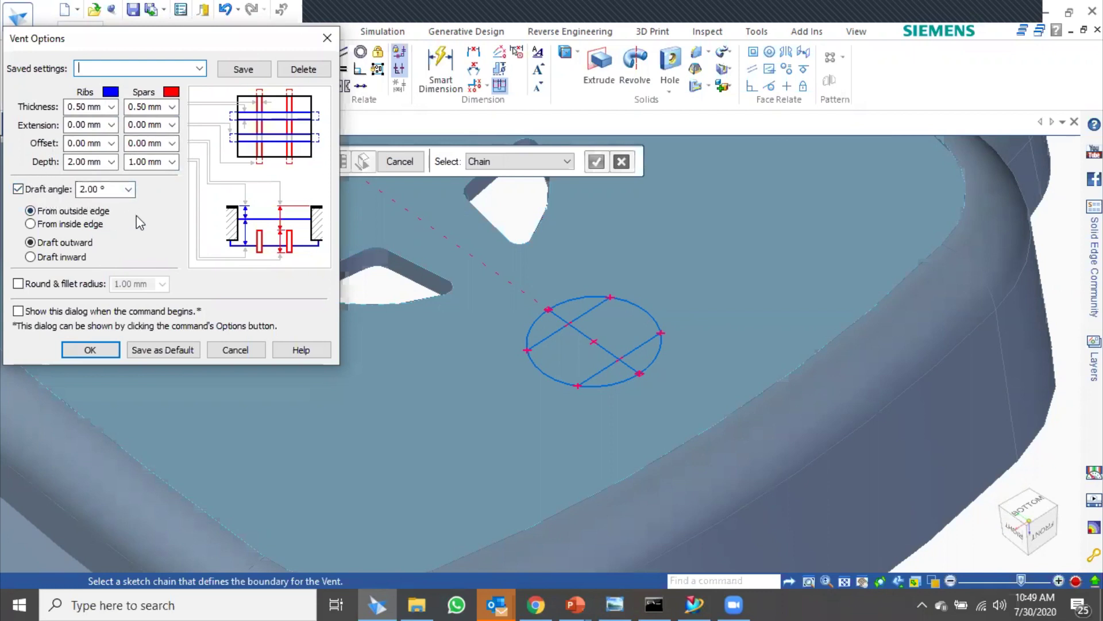
left_click(105, 348)
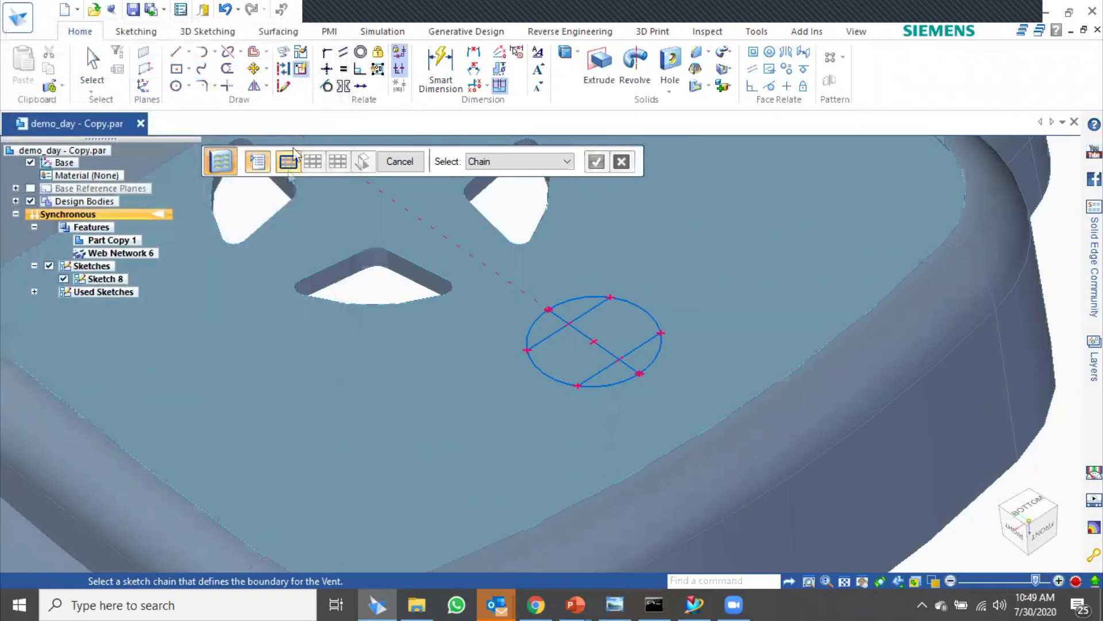
- Define the vent's boundary with the sketched circle and its ribs with the two parallel lines
left_click(592, 296)
right_click(736, 319)
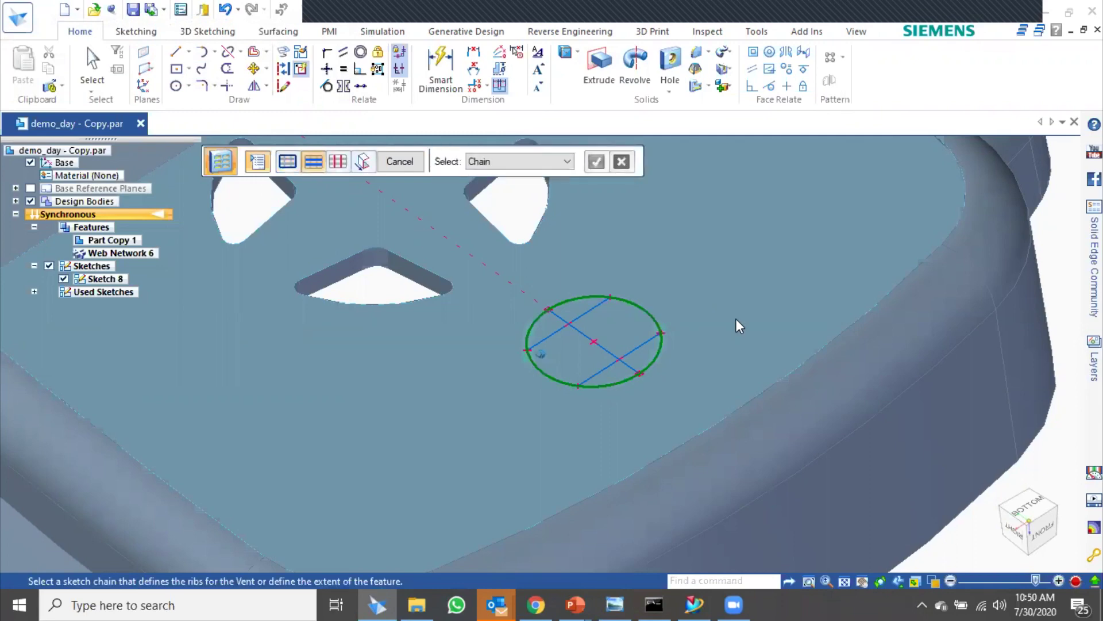
scroll(736, 320, "up", 3)
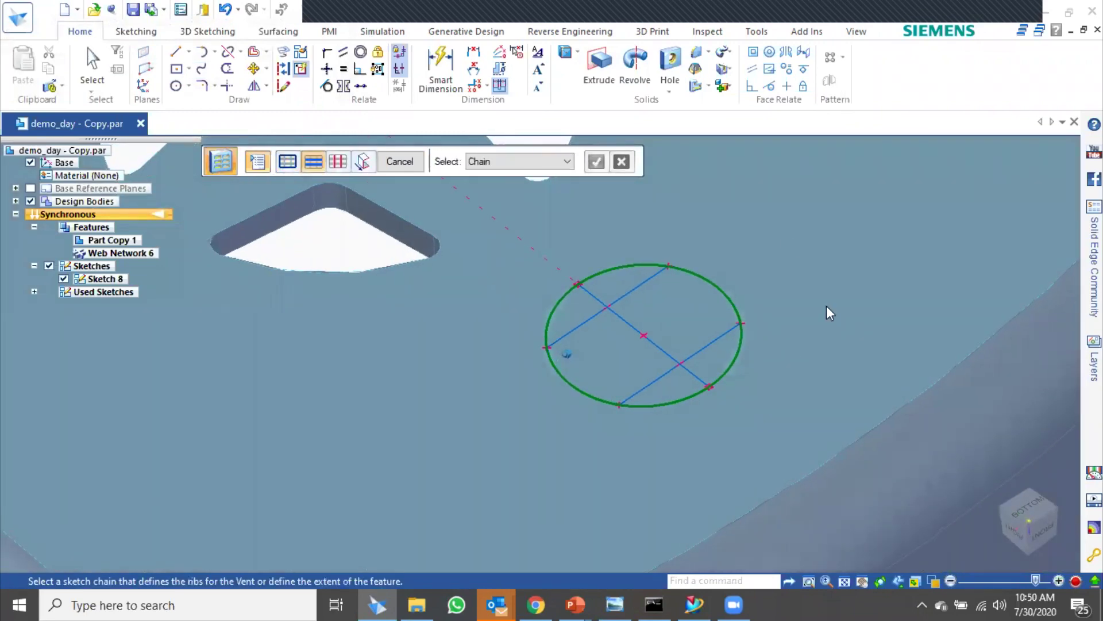
scroll(787, 243, "down", 1)
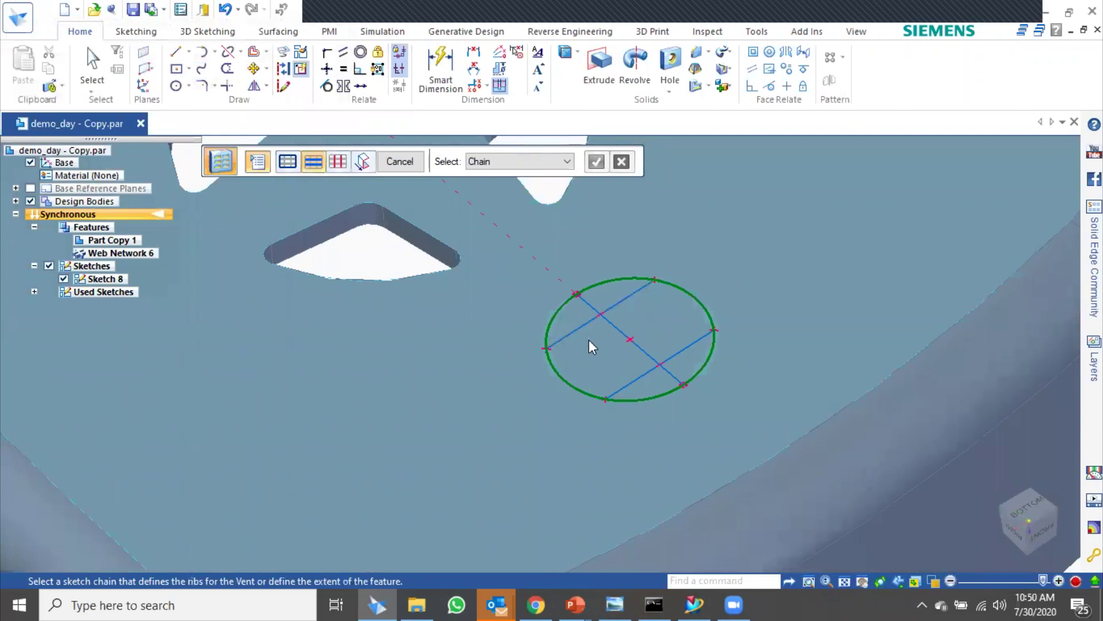
left_click(583, 323)
left_click(633, 382)
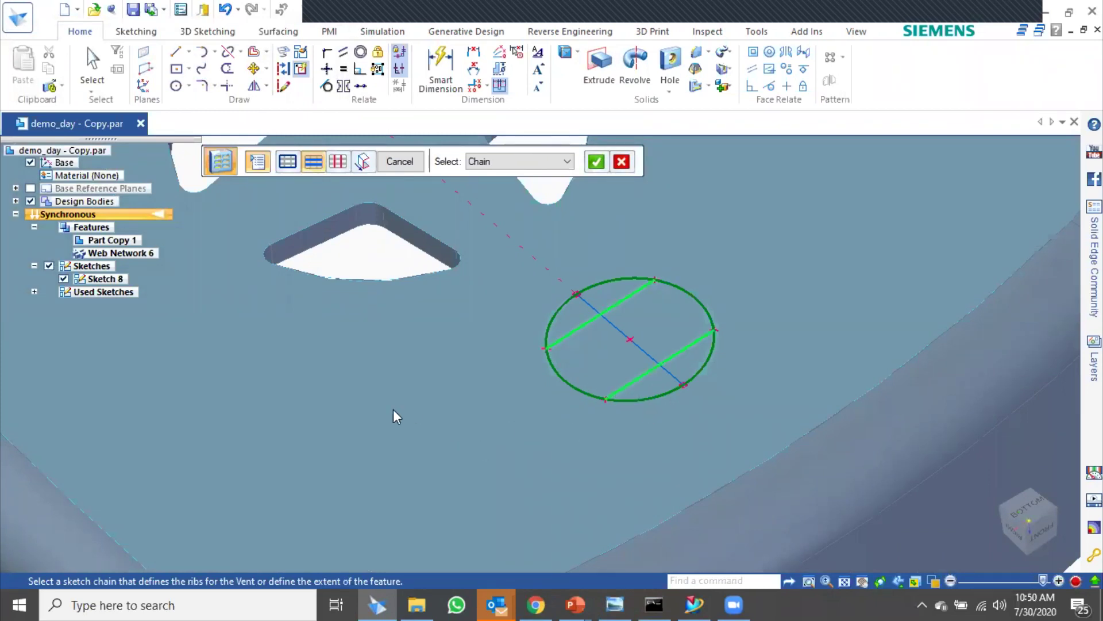
right_click(423, 349)
- Use the line through the circle's centre as the vent's spar, accept the extent direction and finish the vent
left_click(637, 344)
right_click(463, 408)
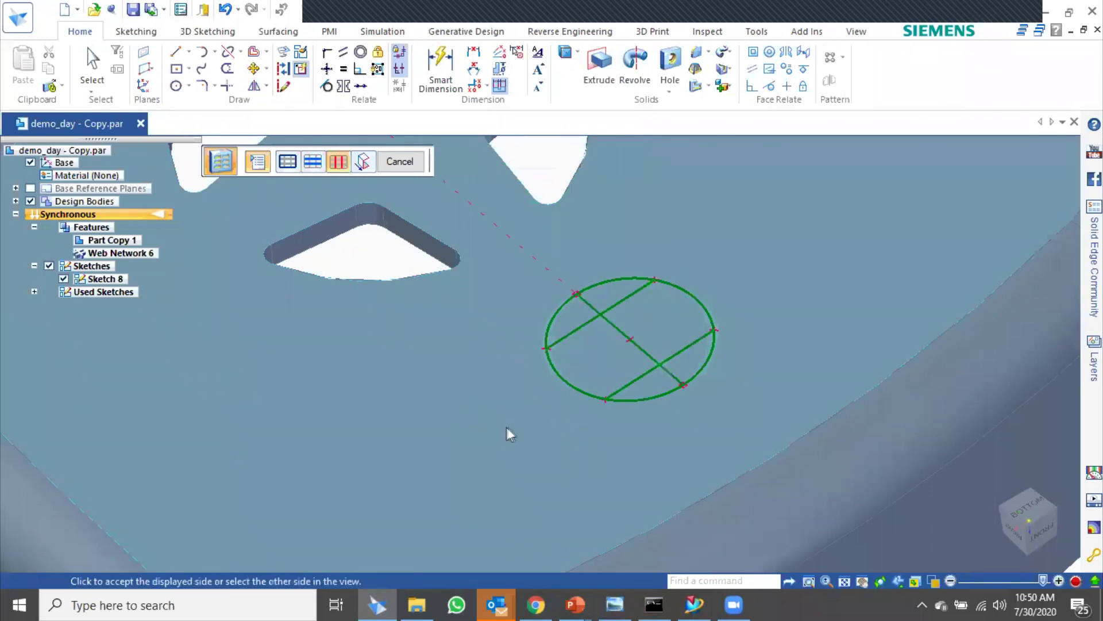
left_click(536, 489)
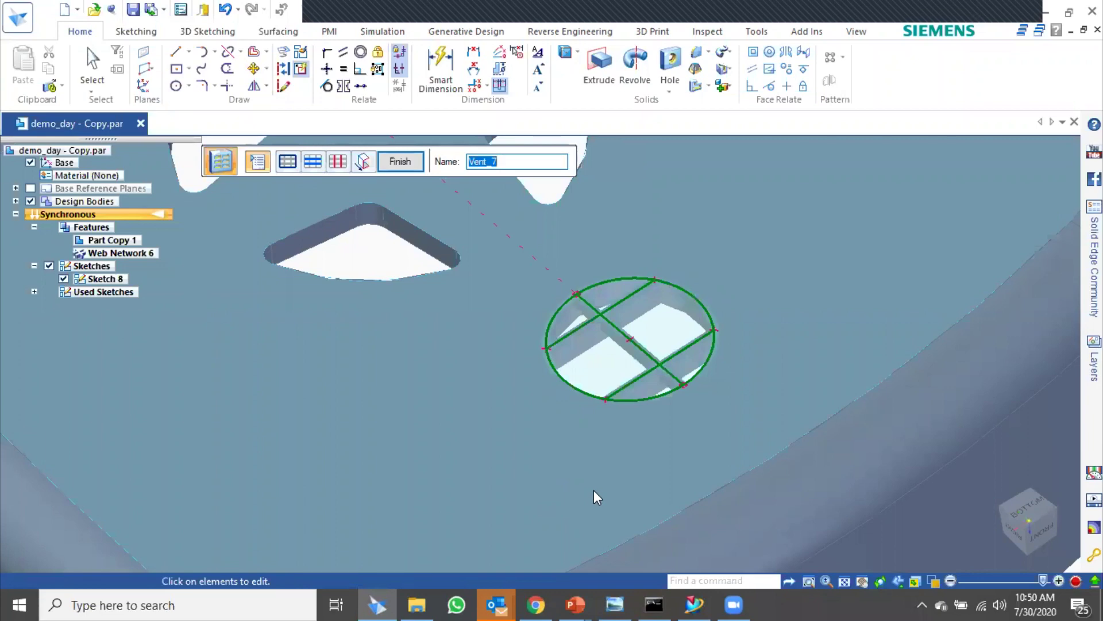
key("Return")
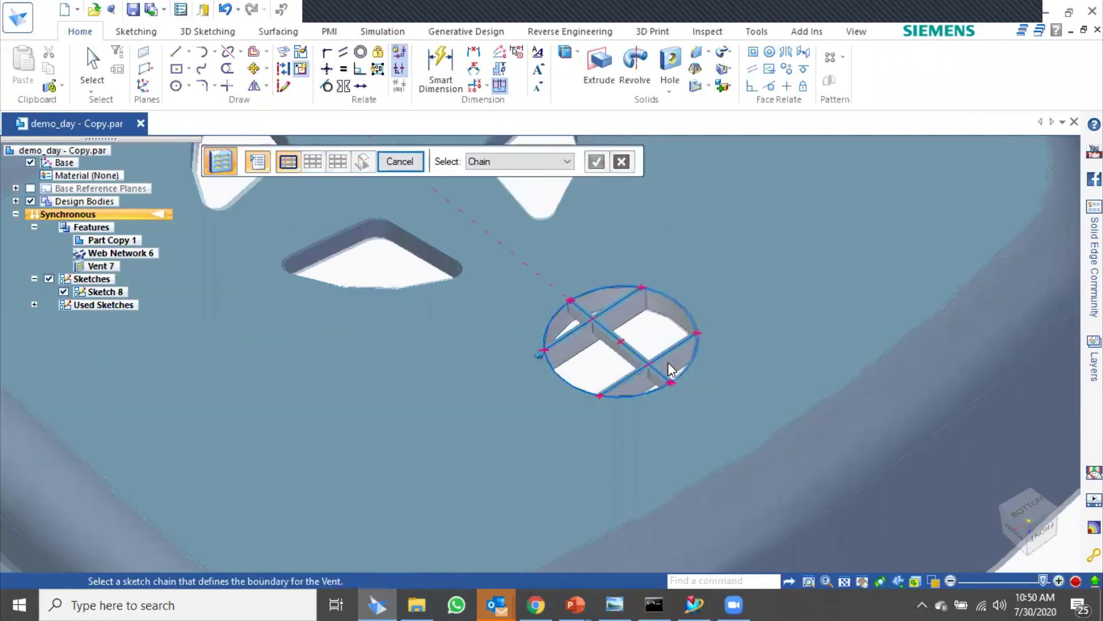
scroll(657, 365, "up", 3)
middle_click_drag(827, 393, 710, 404)
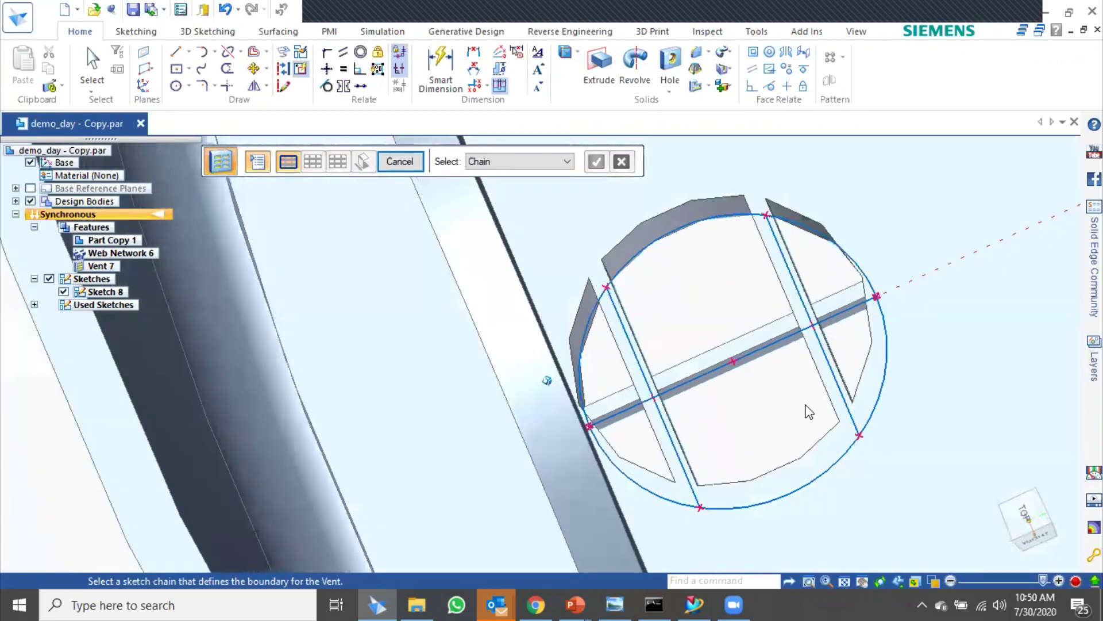
left_click(400, 162)
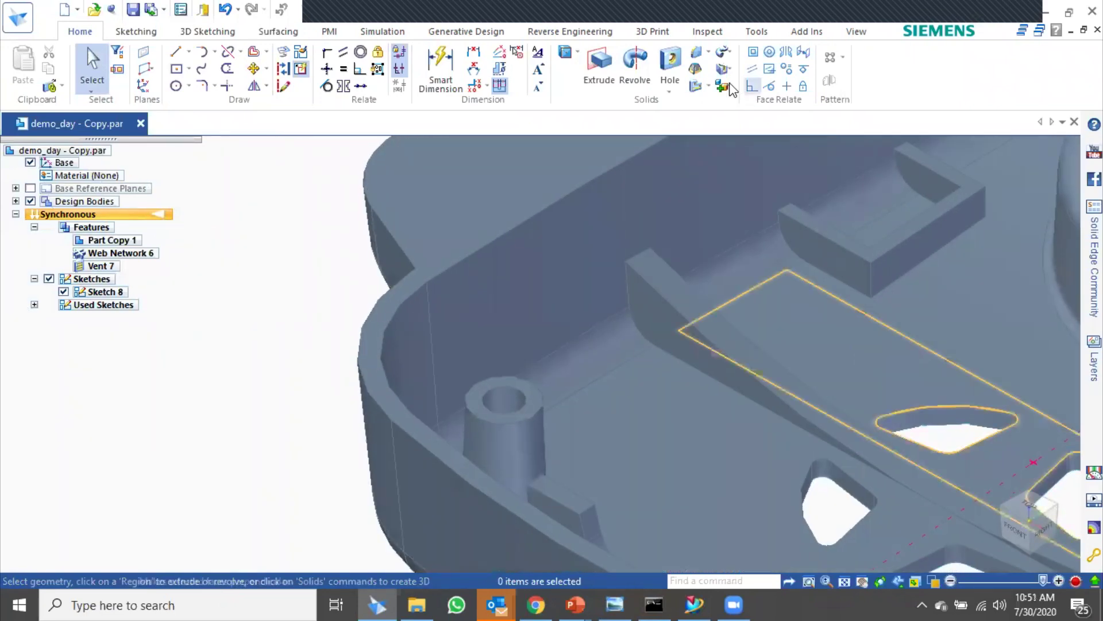
- Start a lip and accept the housing rim's inner edge chain as its path
left_click(709, 87)
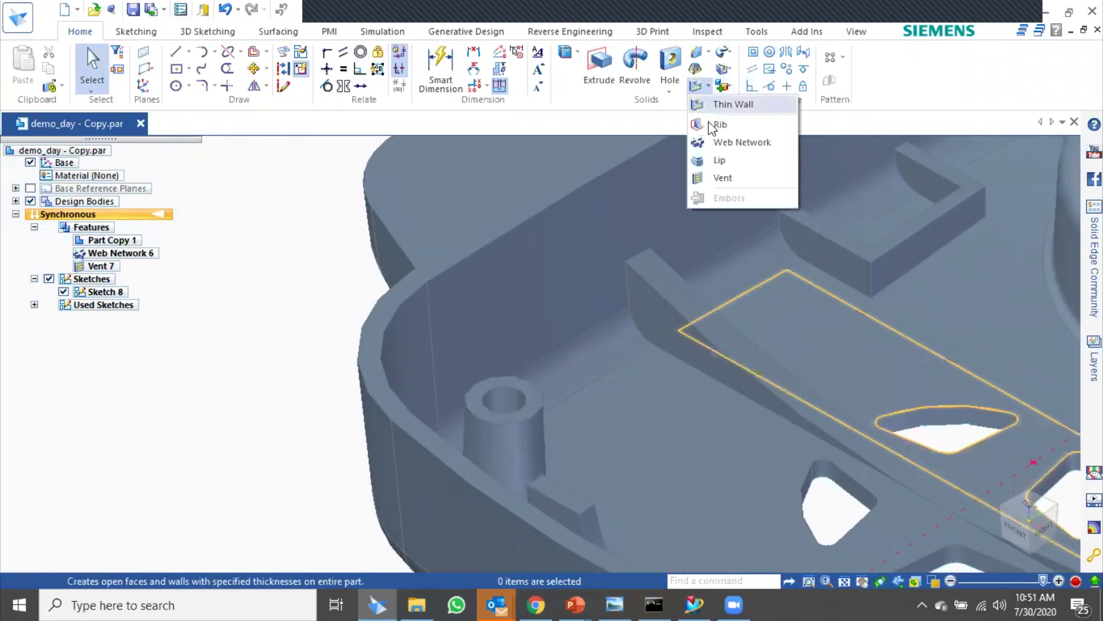
left_click(717, 161)
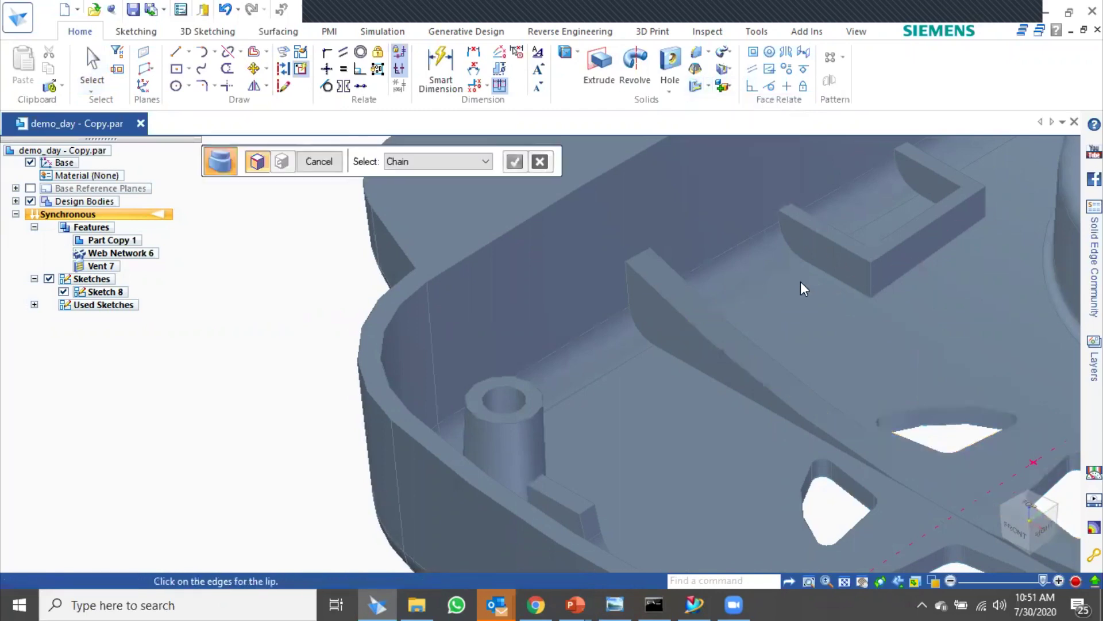
left_click(516, 257)
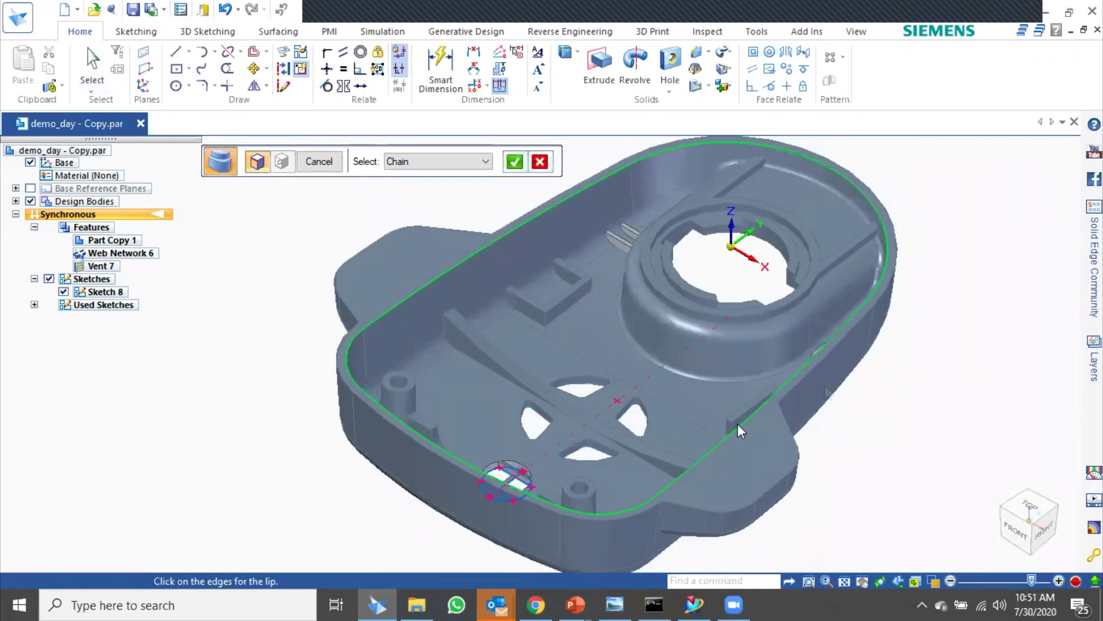
right_click(339, 428)
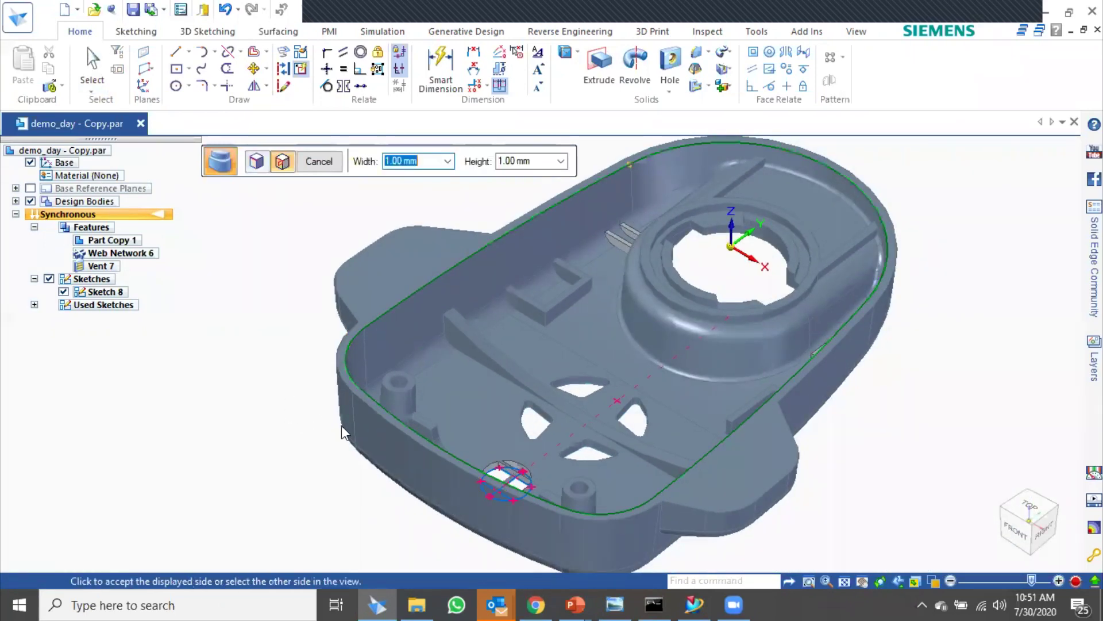
- Place the 1.00 mm wide, 1.00 mm high lip/groove profile on the chosen side of the rim's inner edge
scroll(404, 413, "up", 5)
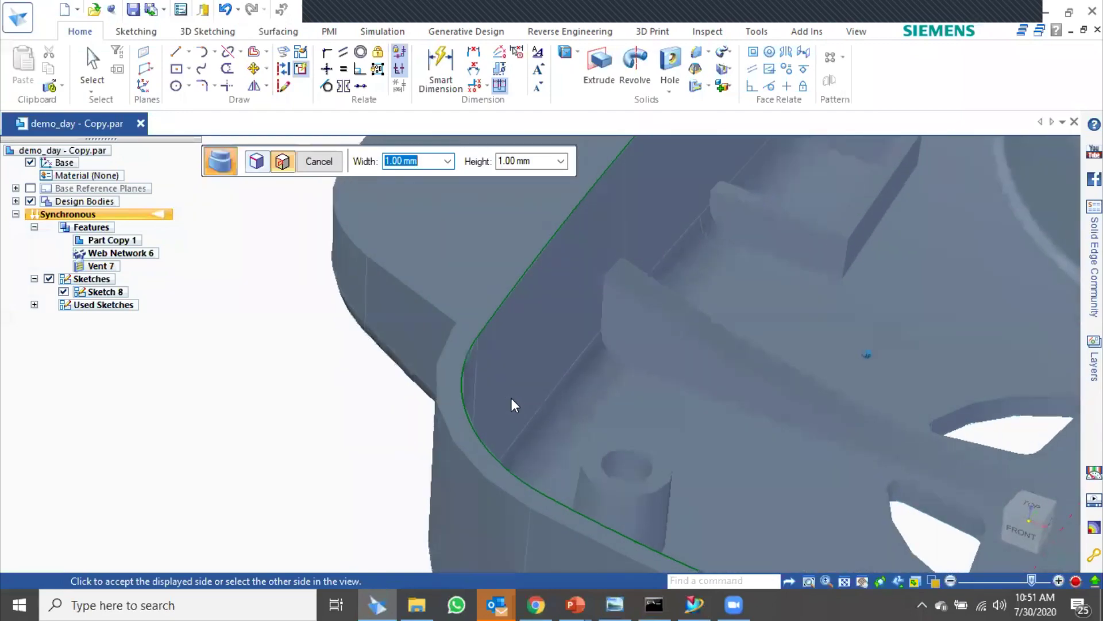
scroll(530, 432, "down", 6)
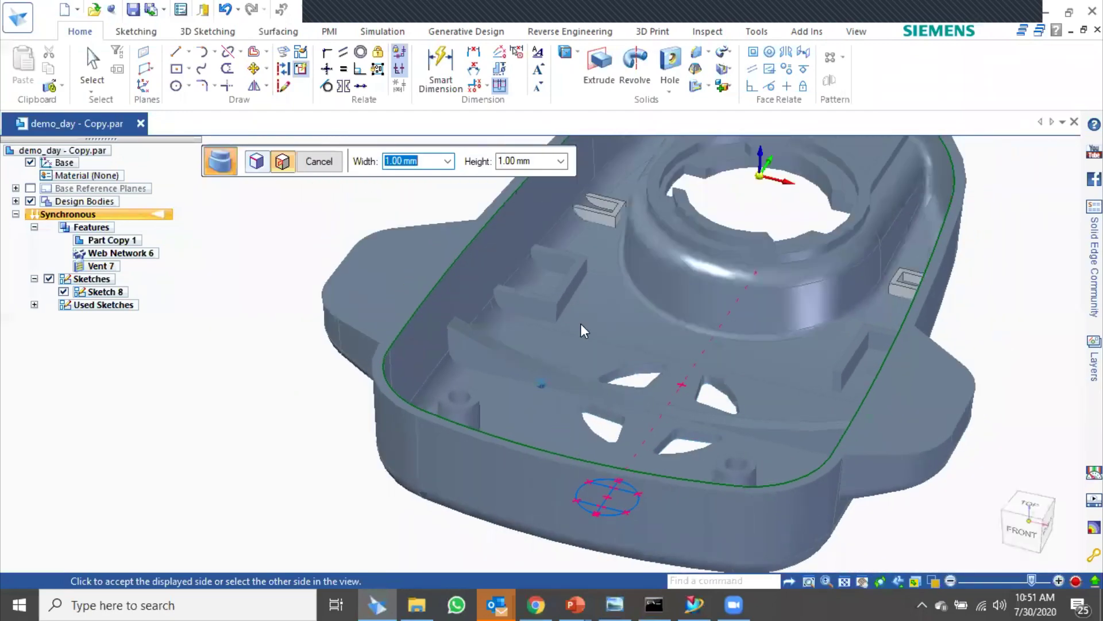
scroll(619, 253, "up", 6)
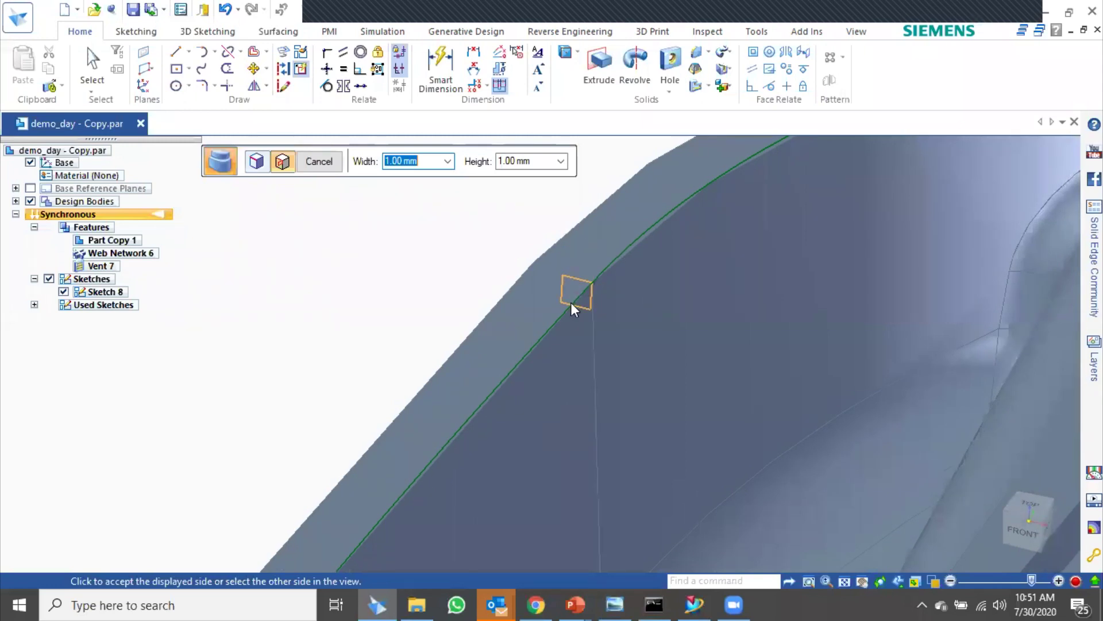
left_click(584, 239)
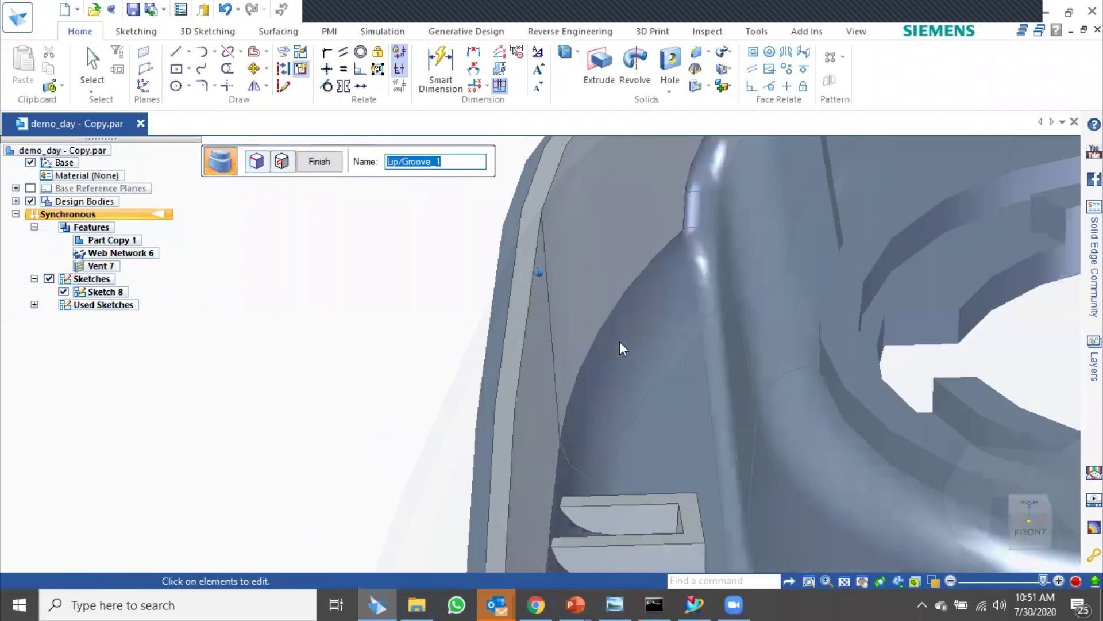
- Redefine the 1.00 mm wide, 1.00 mm high lip/groove to cut a groove into the rim's inner edge and finish it
scroll(620, 341, "down", 3)
middle_click_drag(620, 341, 630, 380)
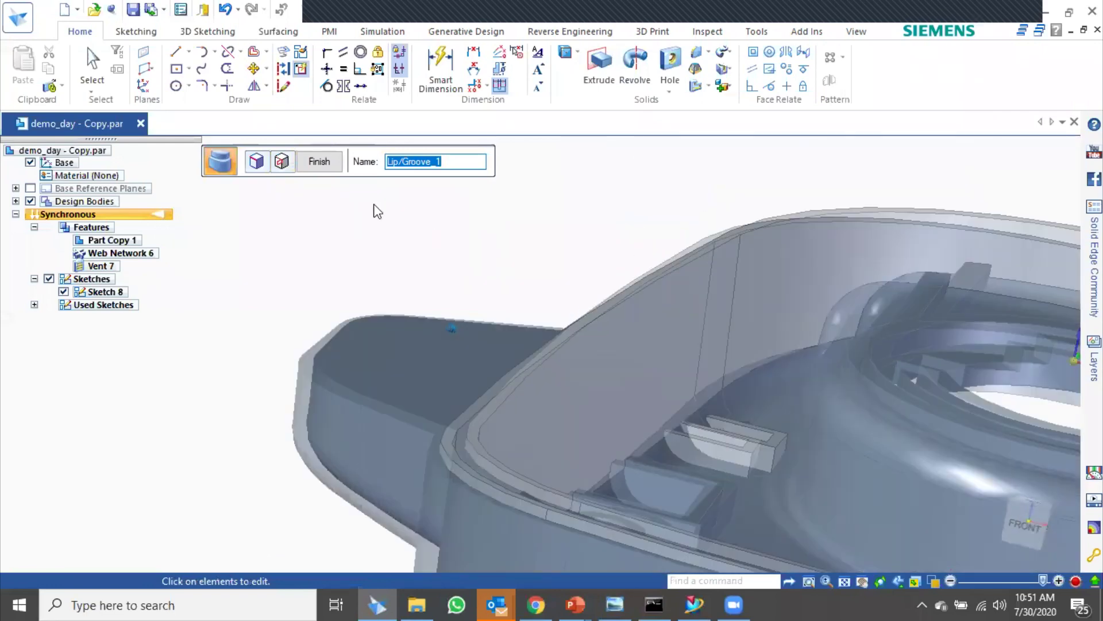
left_click(282, 163)
scroll(896, 218, "up", 3)
middle_click_drag(902, 226, 805, 238)
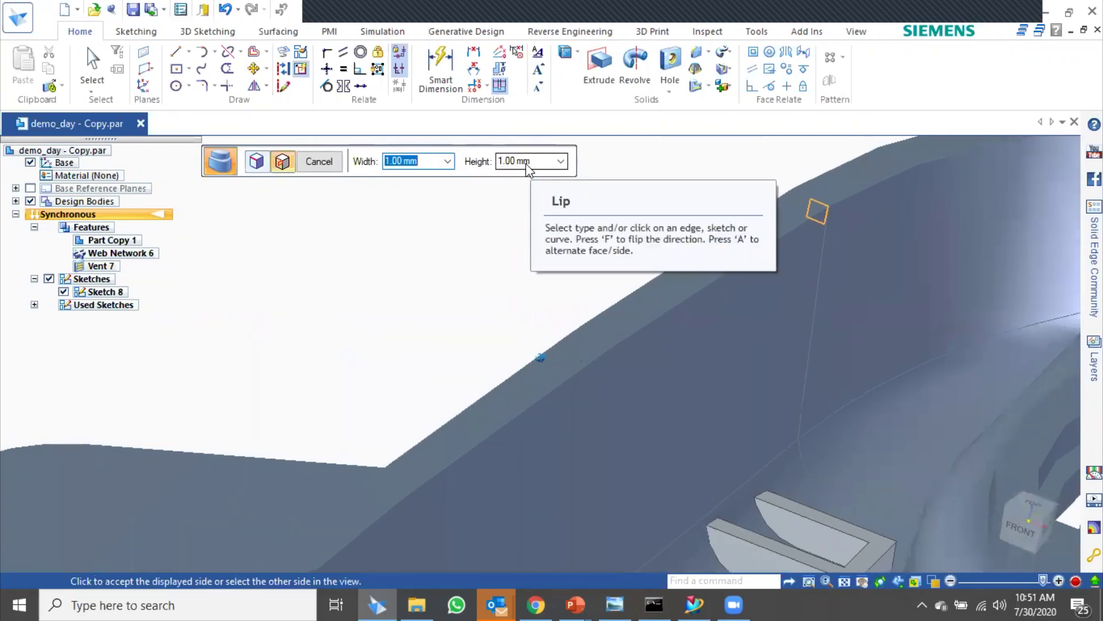
scroll(823, 249, "up", 2)
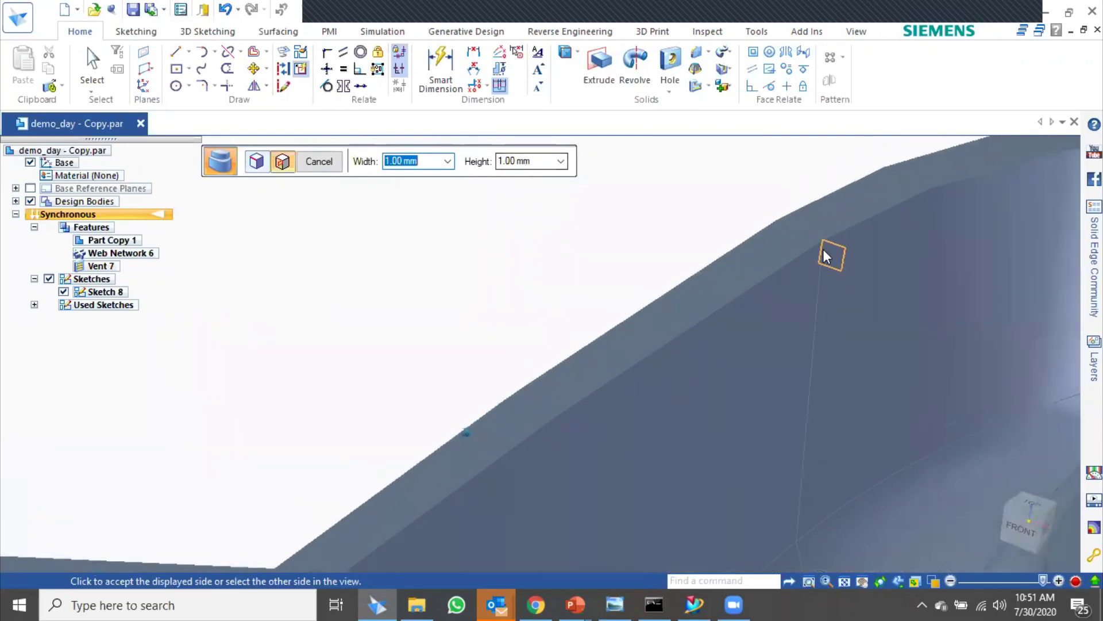
left_click(795, 336)
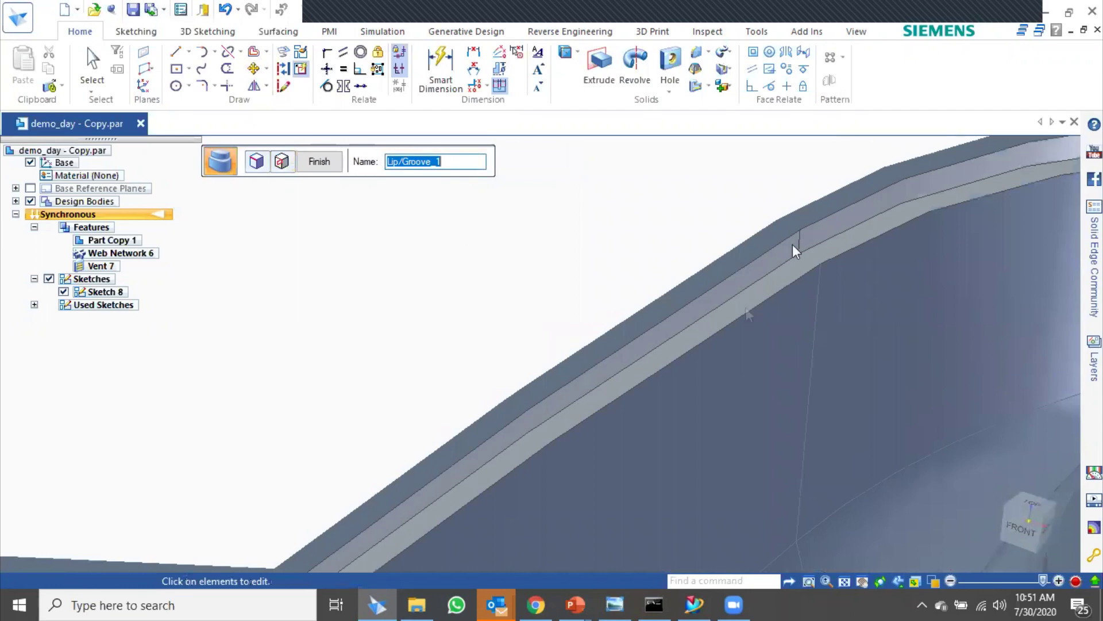
scroll(847, 267, "down", 5)
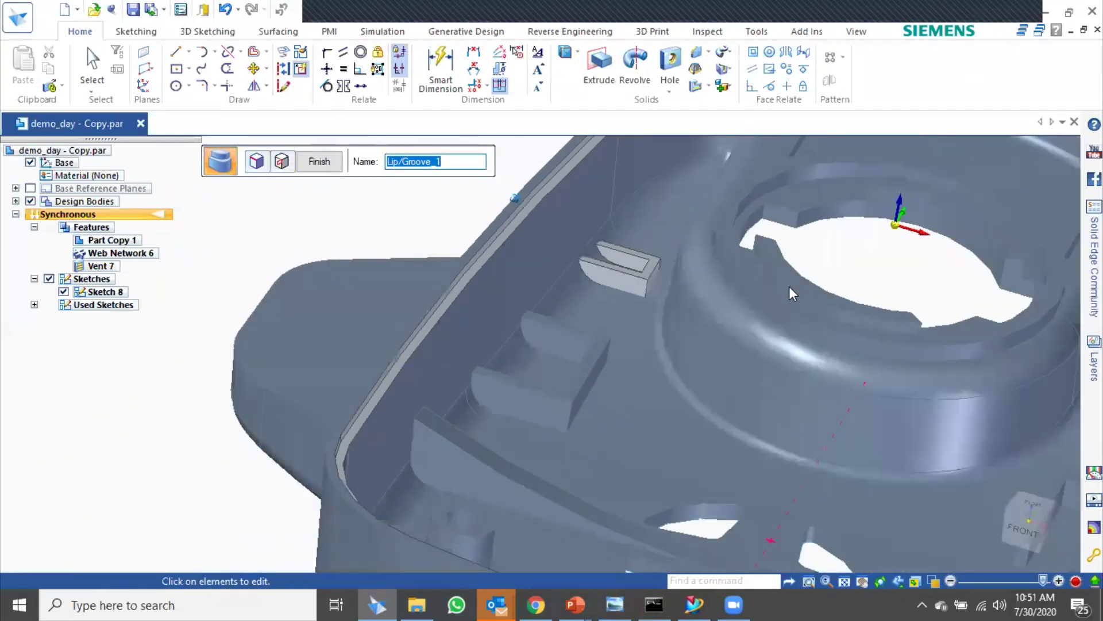
middle_click_drag(792, 293, 498, 304)
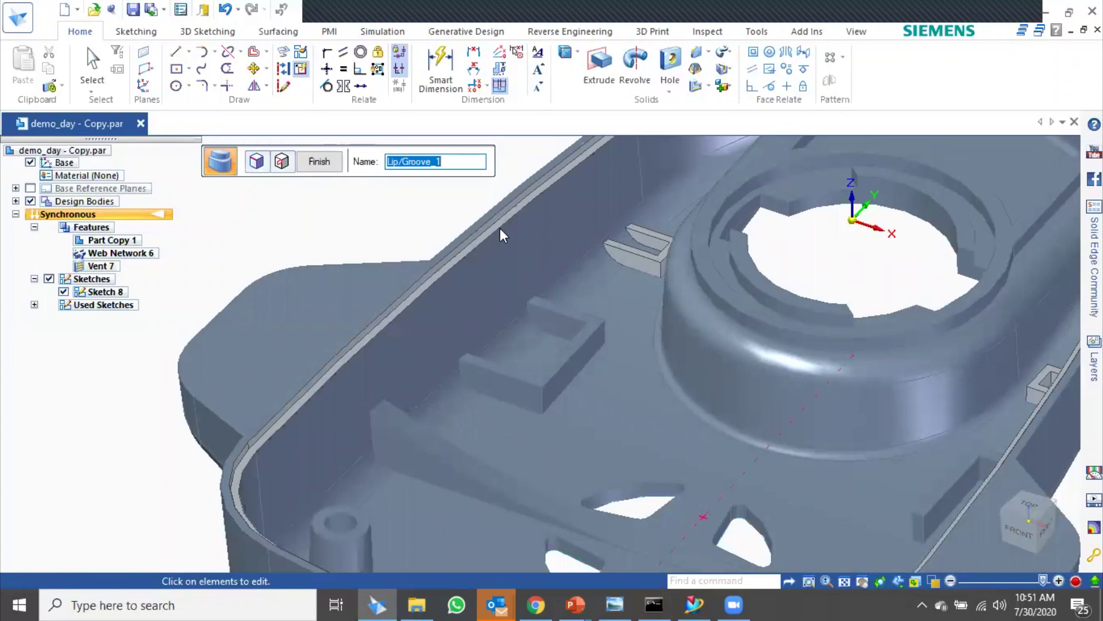
scroll(558, 262, "down", 5)
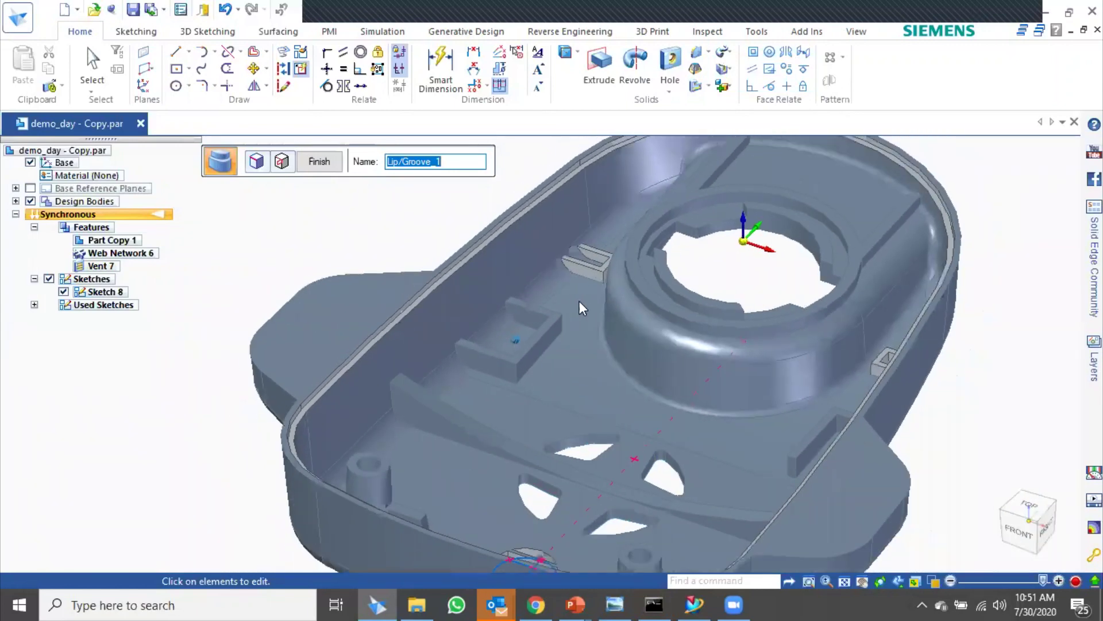
left_click(316, 162)
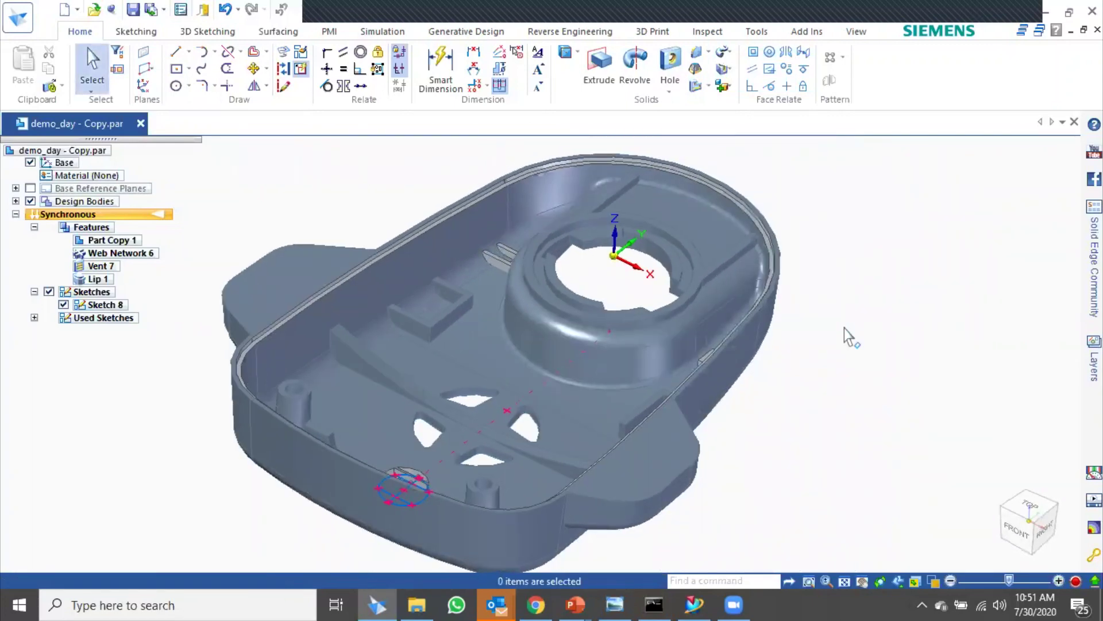
- Show the draft face analysis on the housing and add a draft to the side faces of the U-shaped rib on its floor
left_click(708, 32)
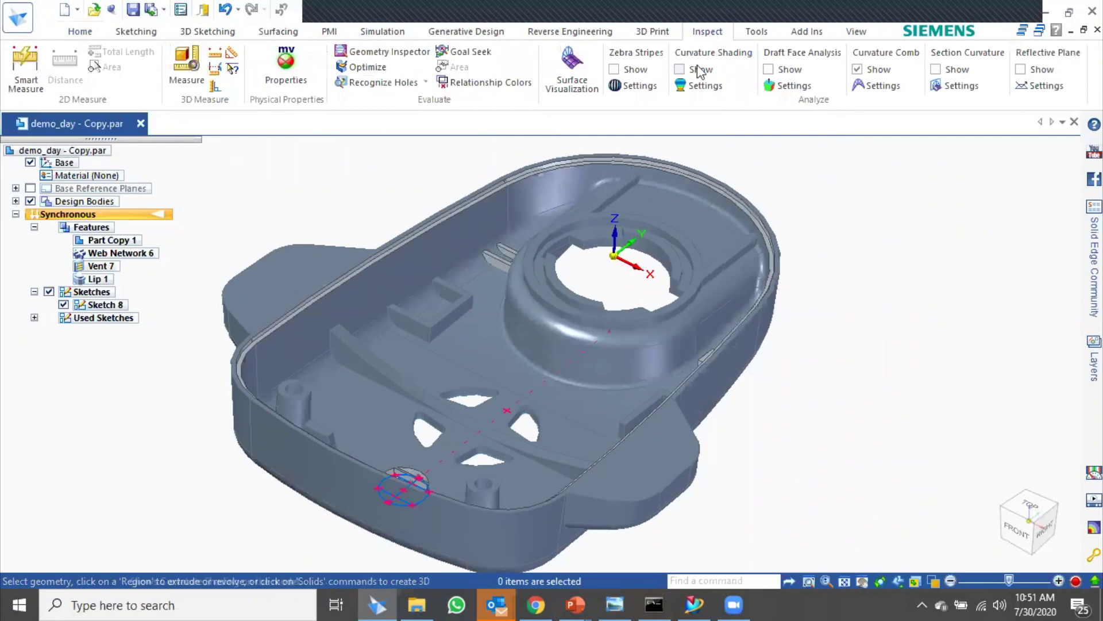
left_click(768, 70)
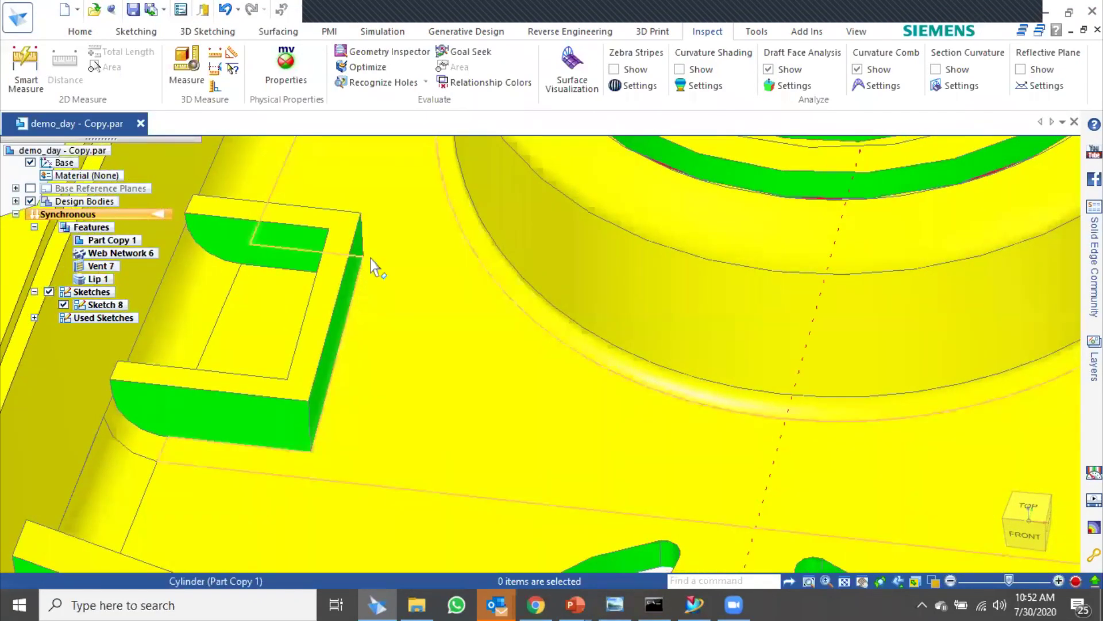
left_click(80, 32)
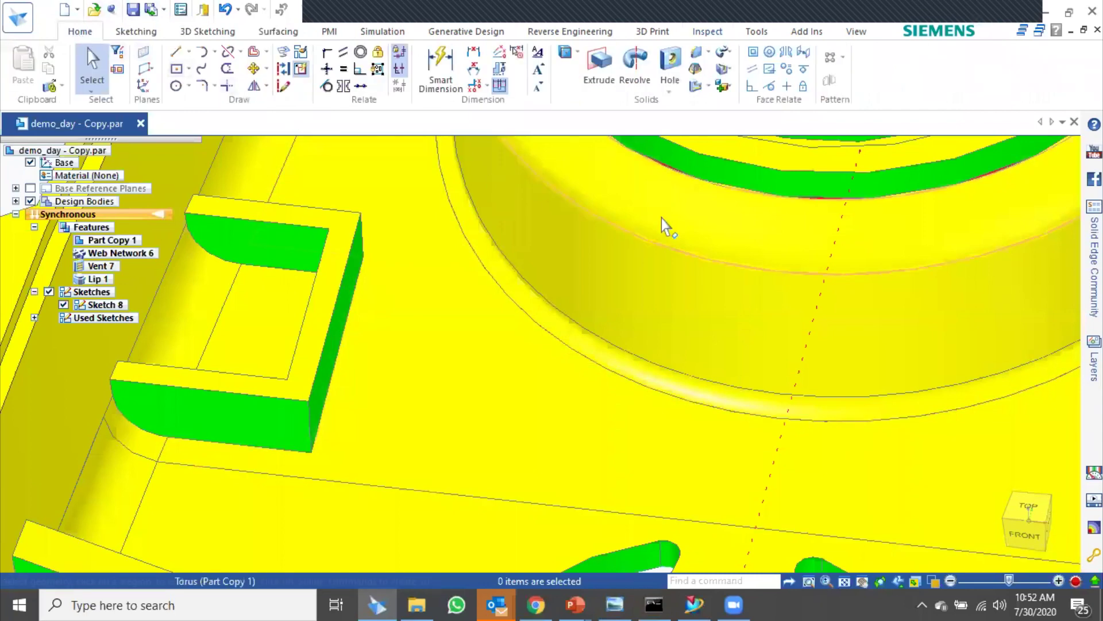
left_click(695, 70)
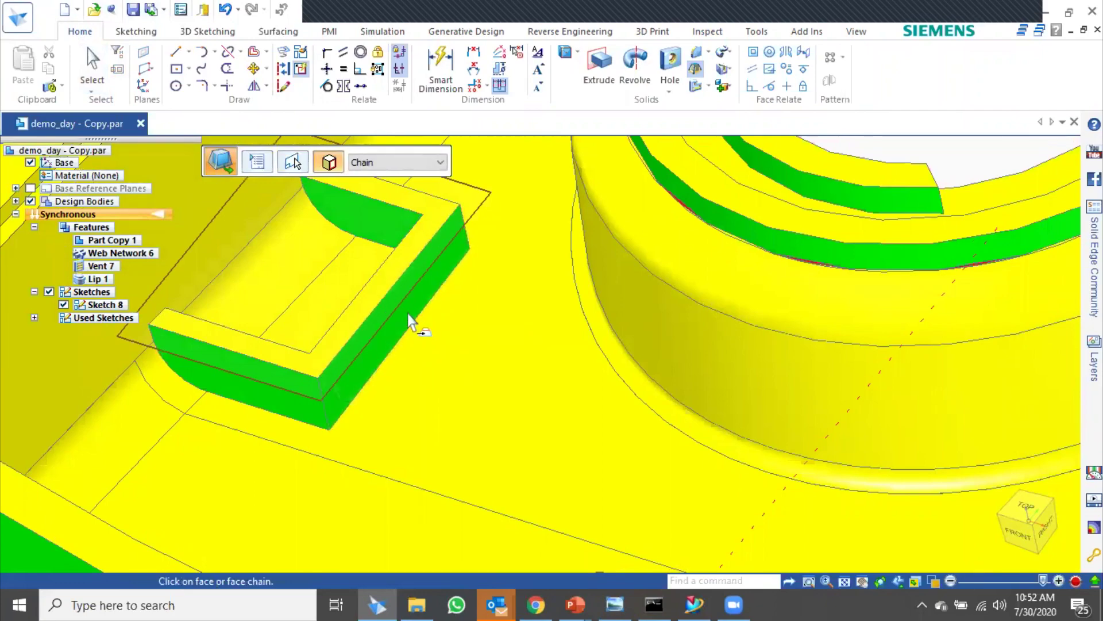
left_click(298, 387)
middle_click_drag(448, 339, 586, 335)
middle_click_drag(728, 413, 665, 315)
middle_click_drag(783, 320, 666, 413)
right_click(667, 413)
middle_click_drag(666, 362, 455, 240)
scroll(455, 240, "down", 2)
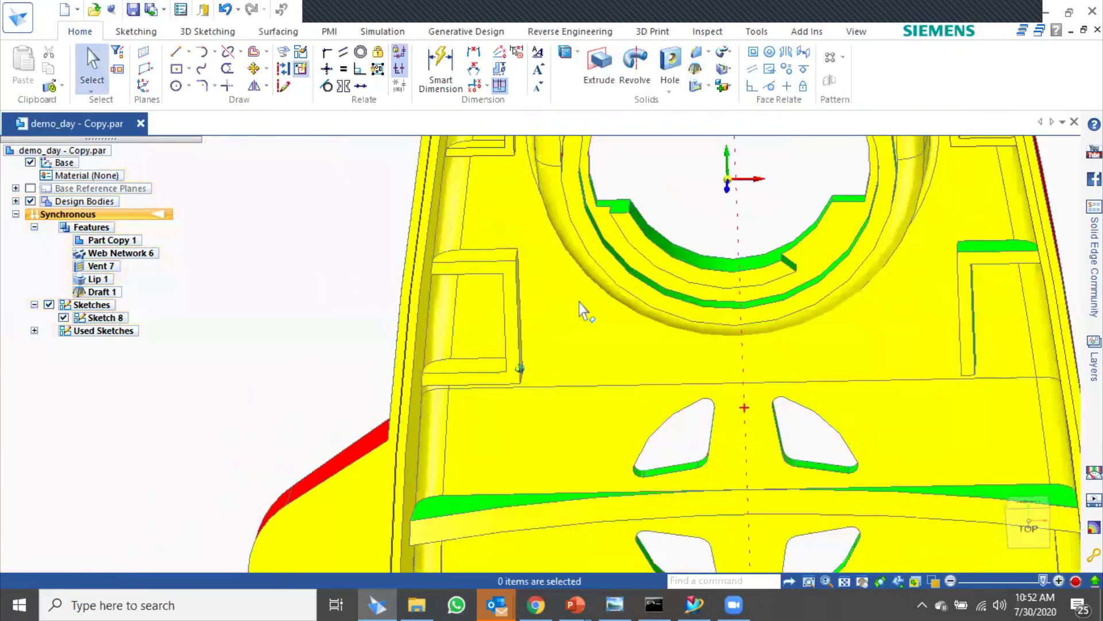
scroll(578, 303, "down", 5)
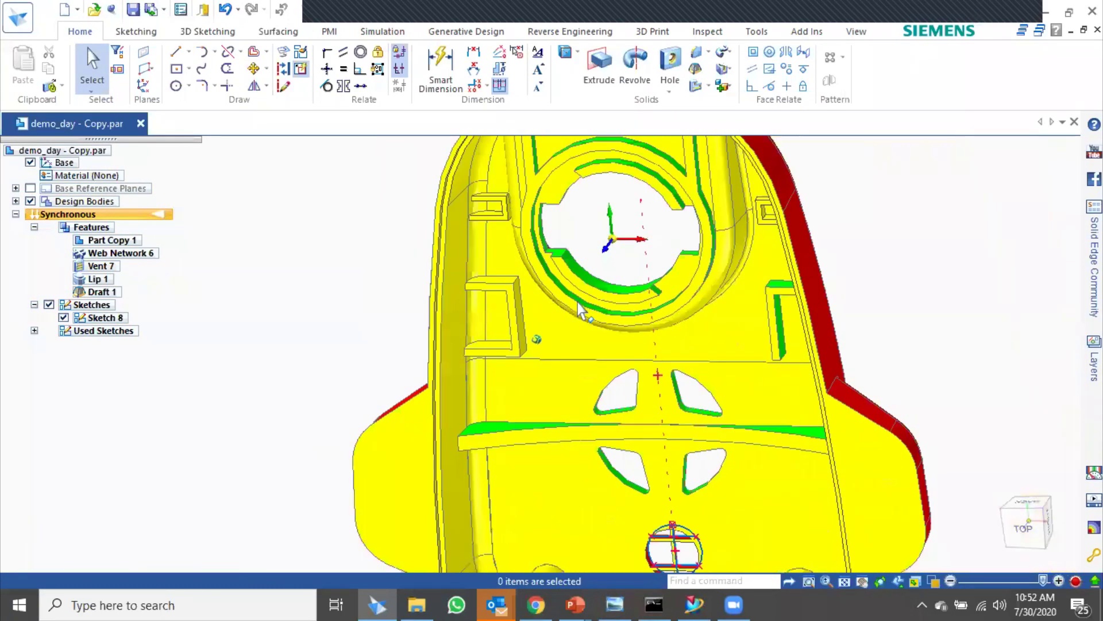
middle_click_drag(578, 303, 613, 320)
key("alt+Tab")
key("alt+Tab")
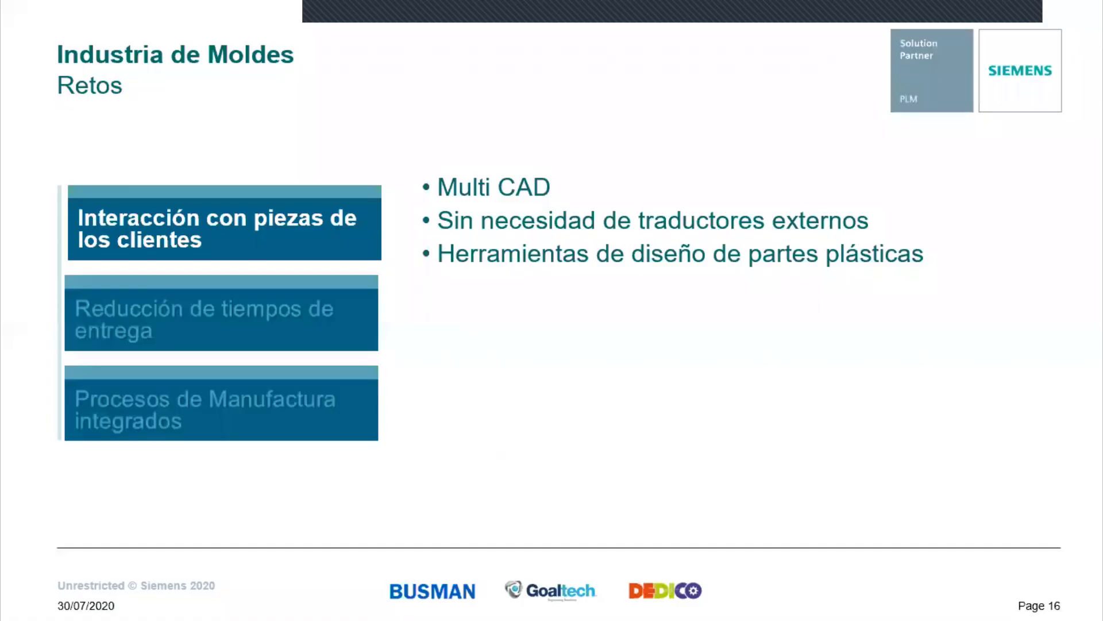
key("Right")
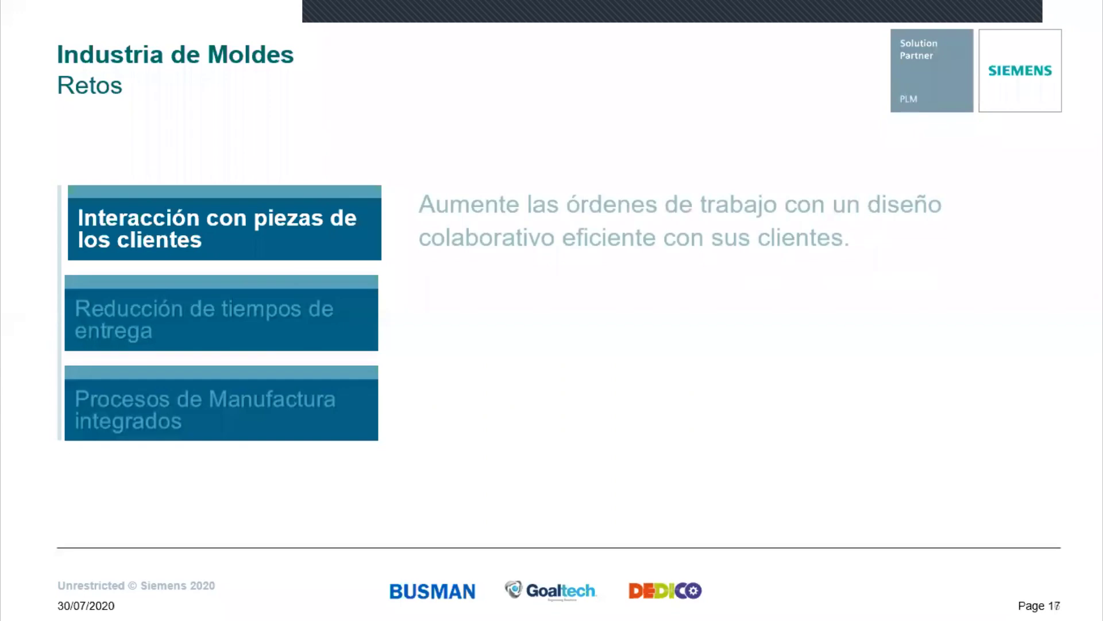
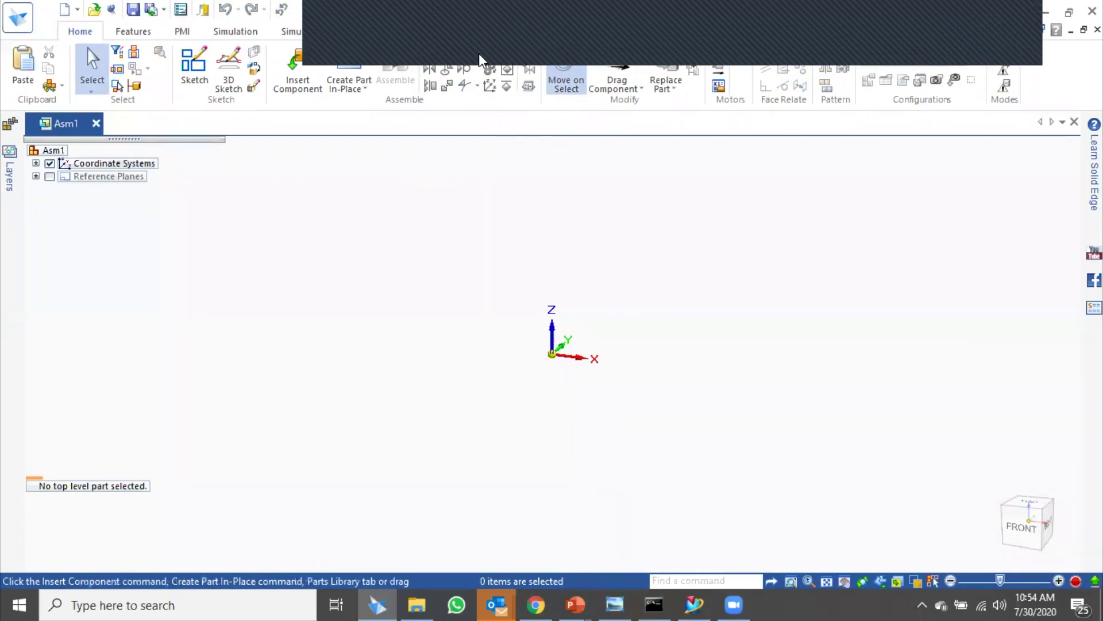
- Create a mold tooling project with prefix 007 and name project_626, using millimetres
left_click(628, 32)
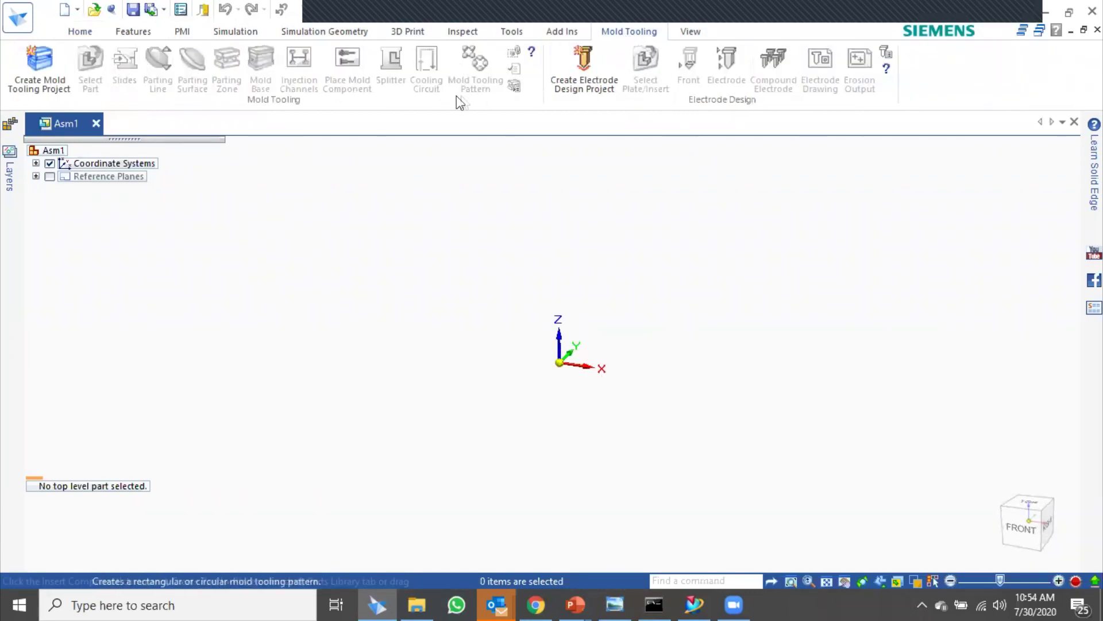
left_click(41, 65)
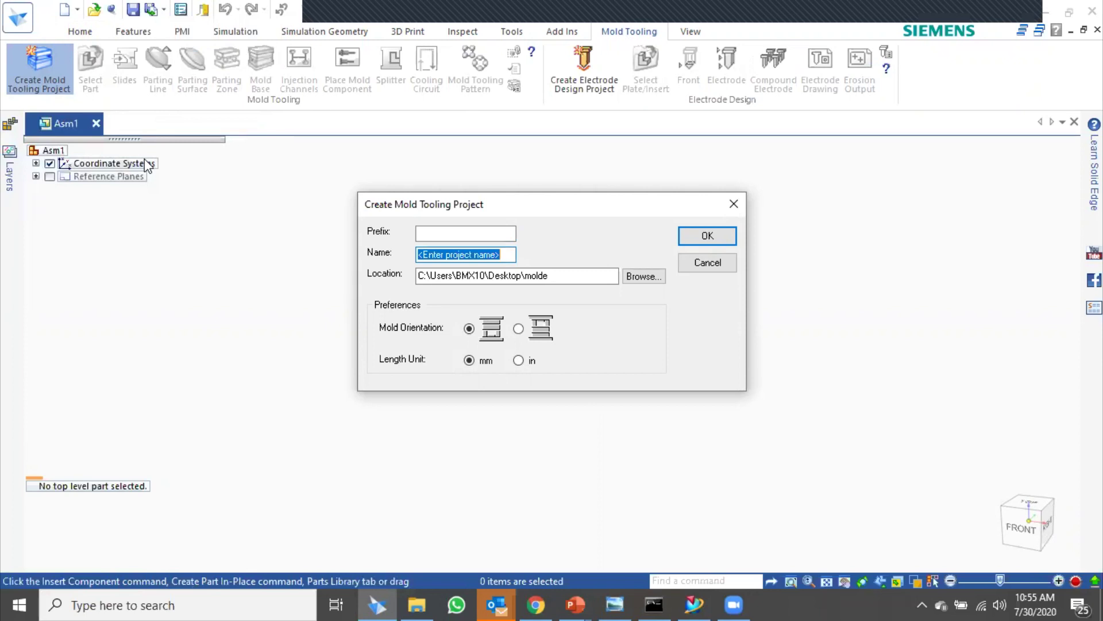
left_click(428, 233)
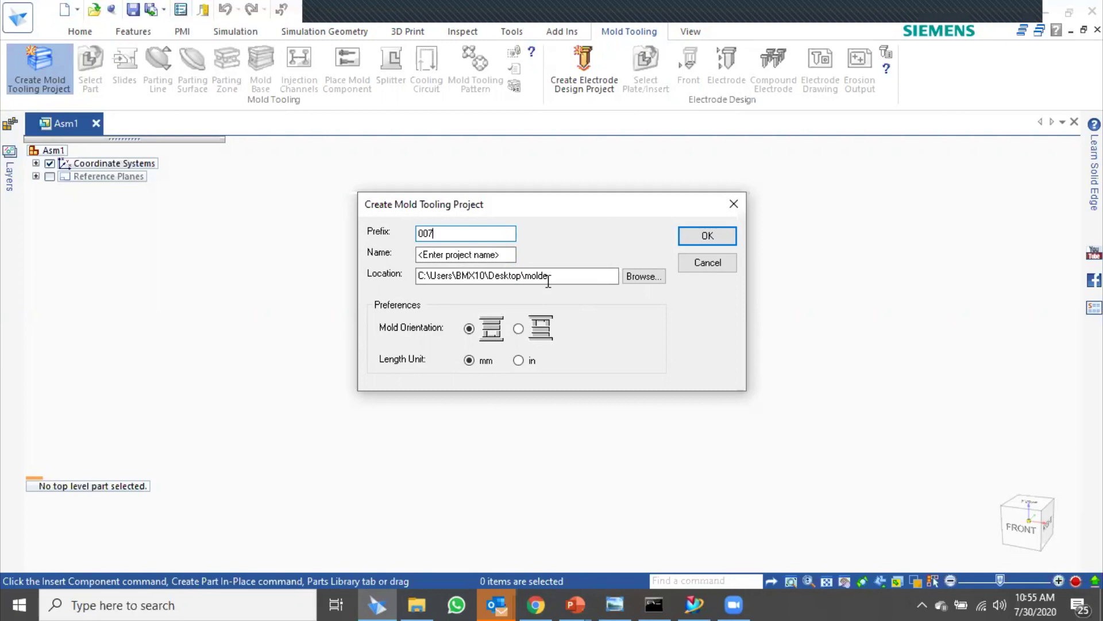
left_click(508, 255)
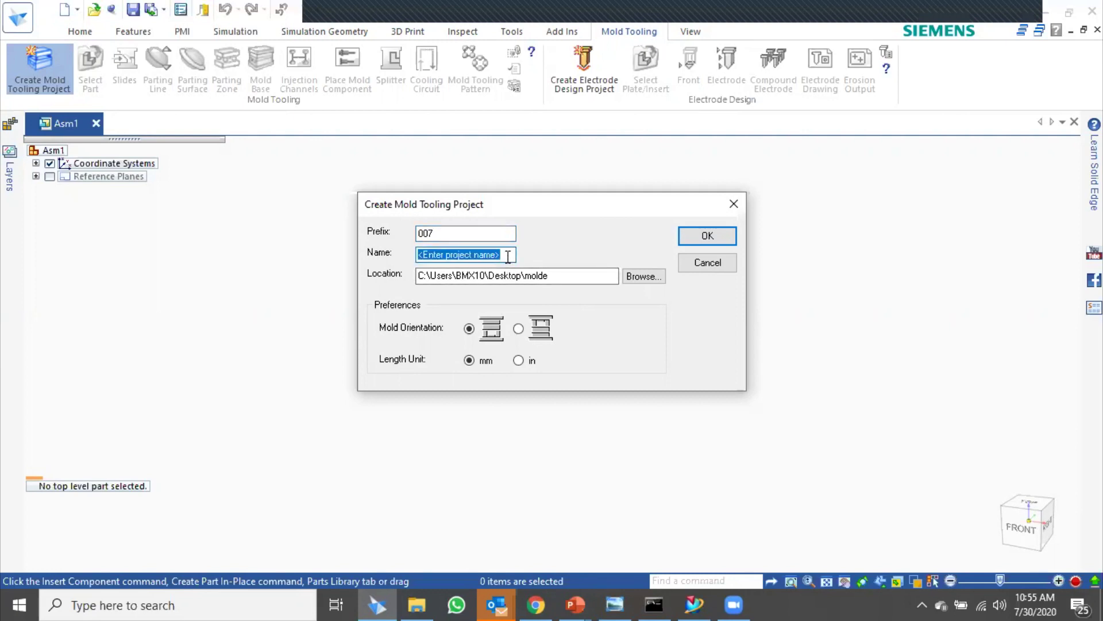
type("project_626")
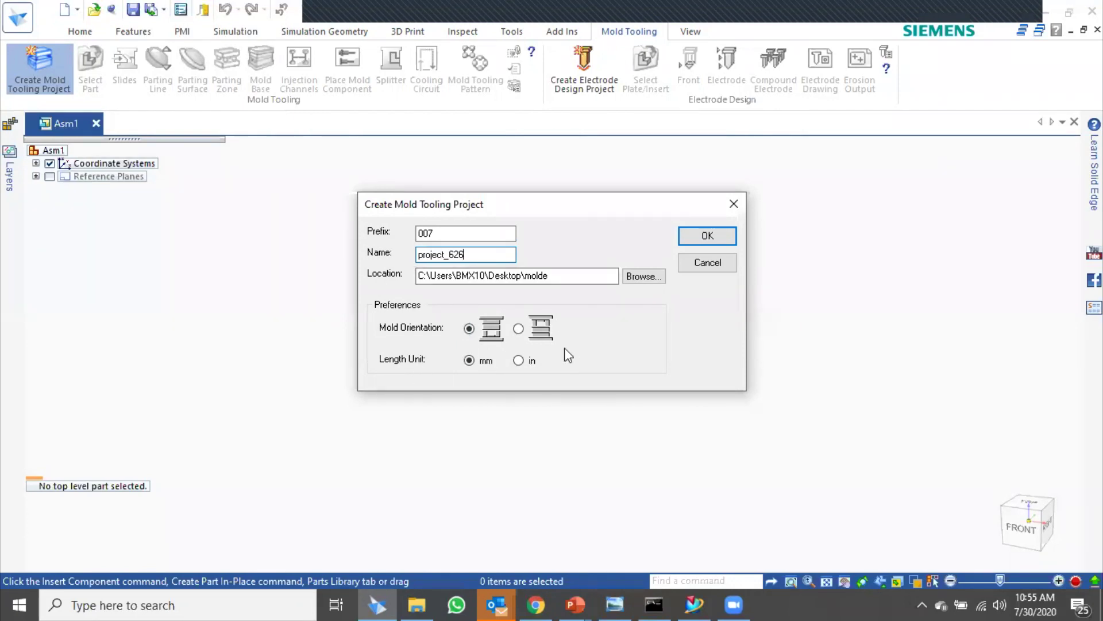
left_click(716, 239)
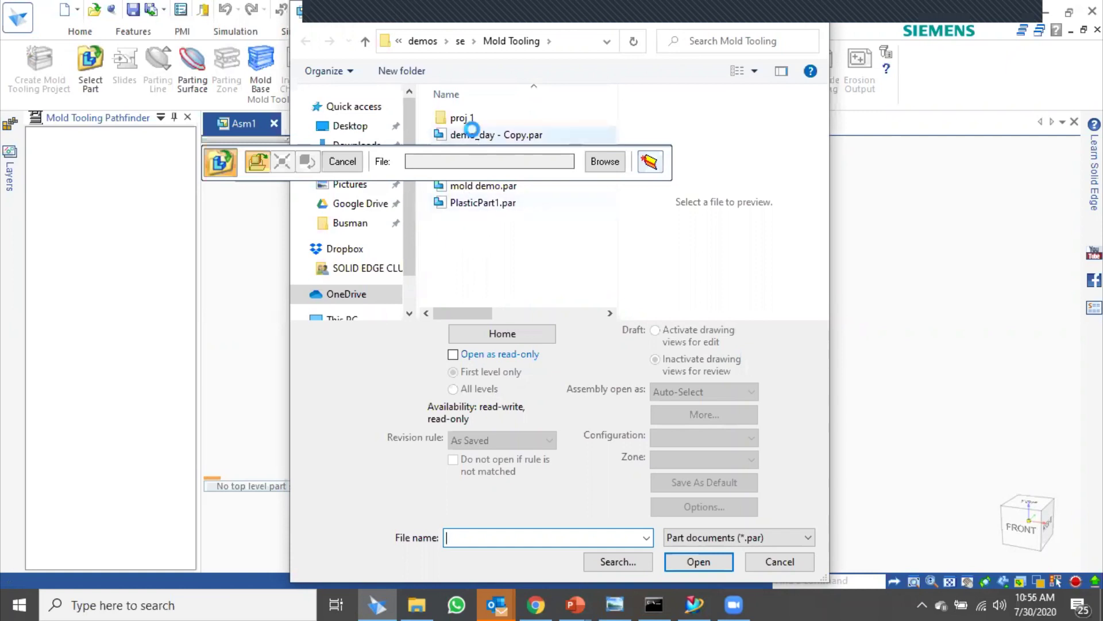
- Load demo_day - Copy.par as the plastic part and use a uniform shrinkage of 0.01
left_click(472, 134)
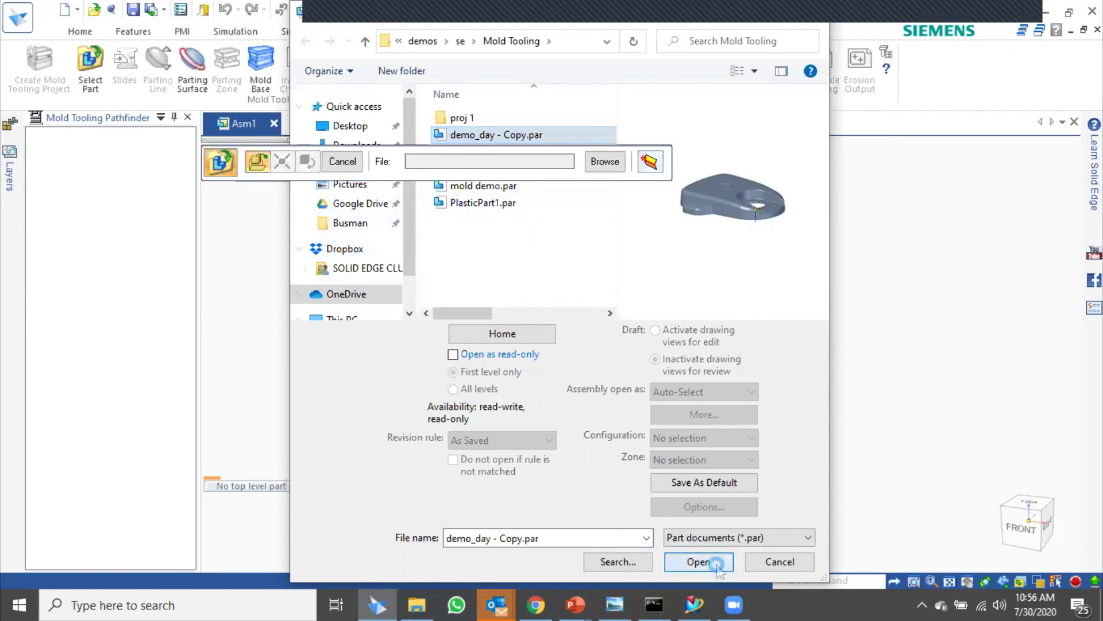
left_click(697, 563)
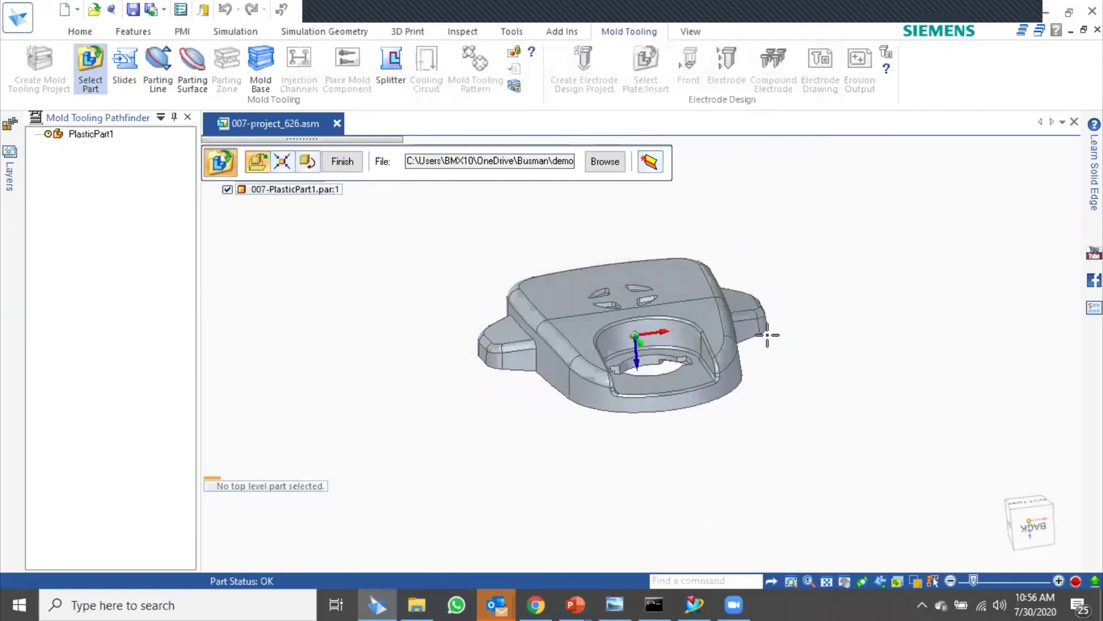
left_click(281, 163)
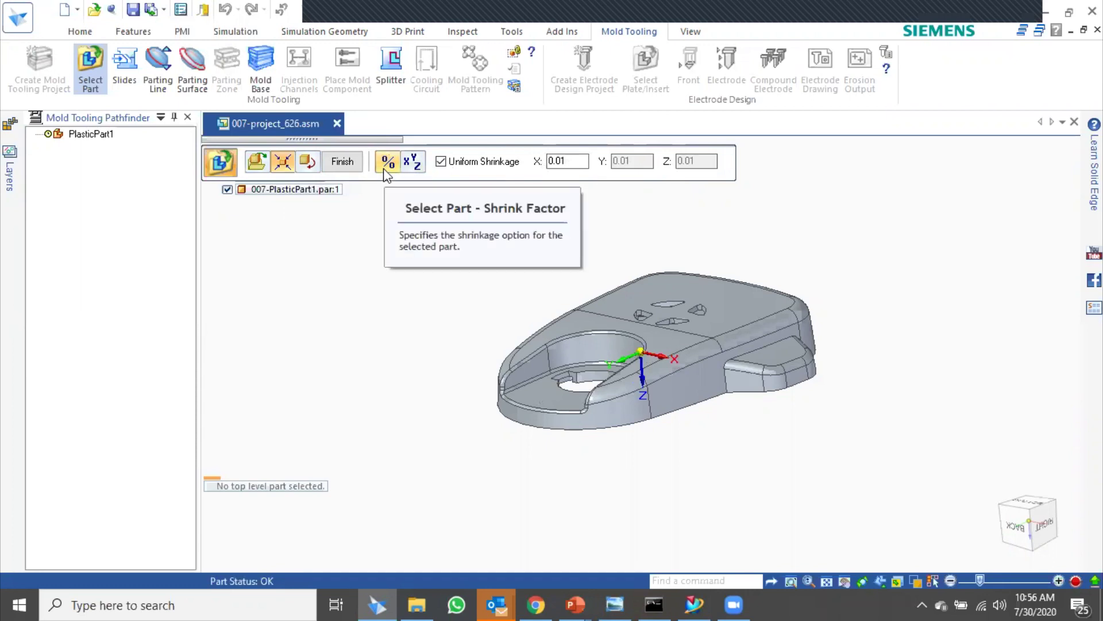
- Rotate the plastic part 180° about Y to set its mold orientation and finish the part selection
left_click(327, 165)
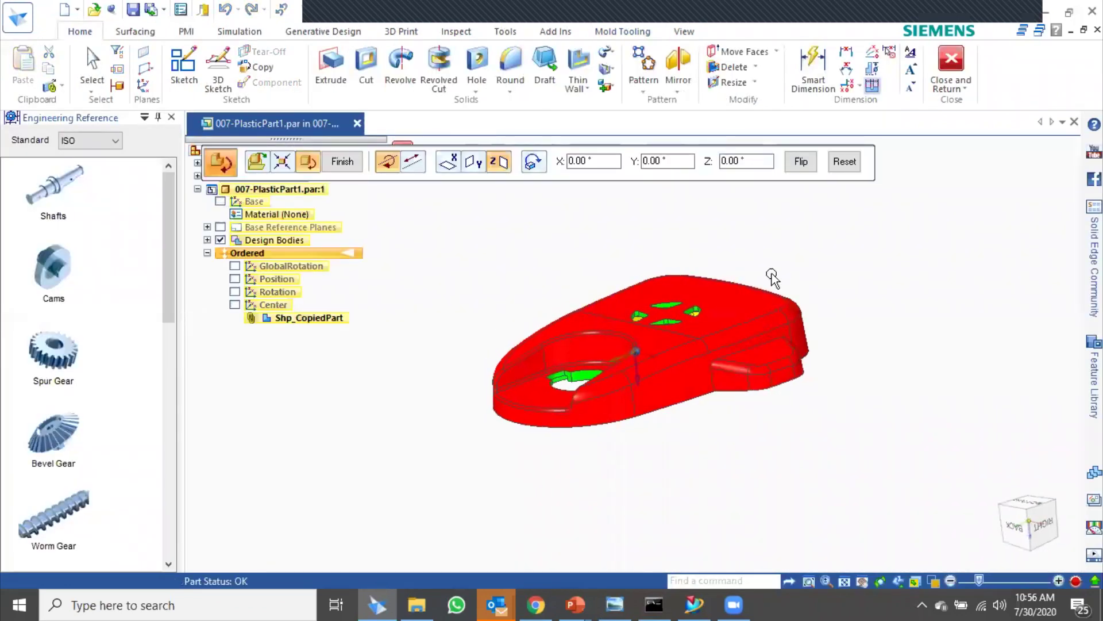
middle_click_drag(772, 277, 772, 371)
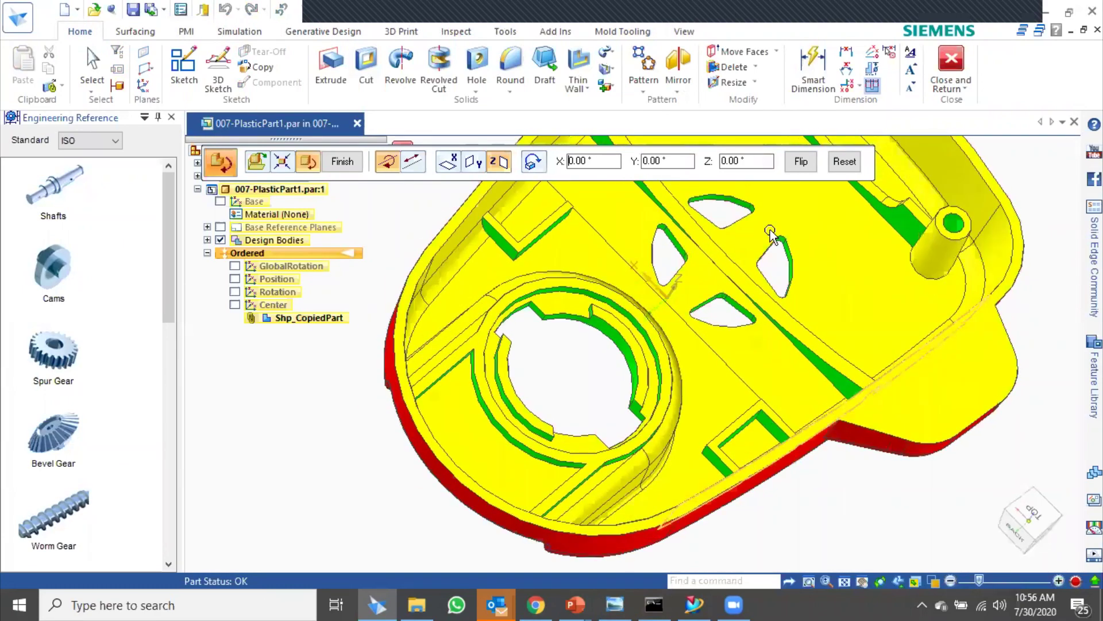
middle_click_drag(697, 308, 637, 173)
left_click(672, 163)
type("180")
key("Return")
middle_click_drag(828, 301, 813, 305)
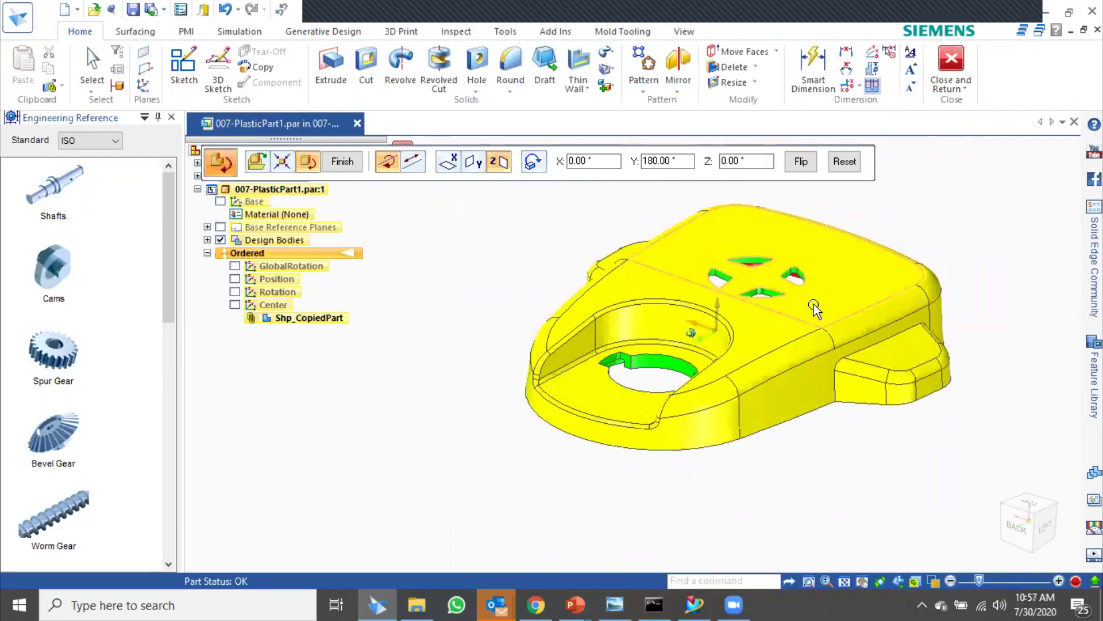
left_click(342, 161)
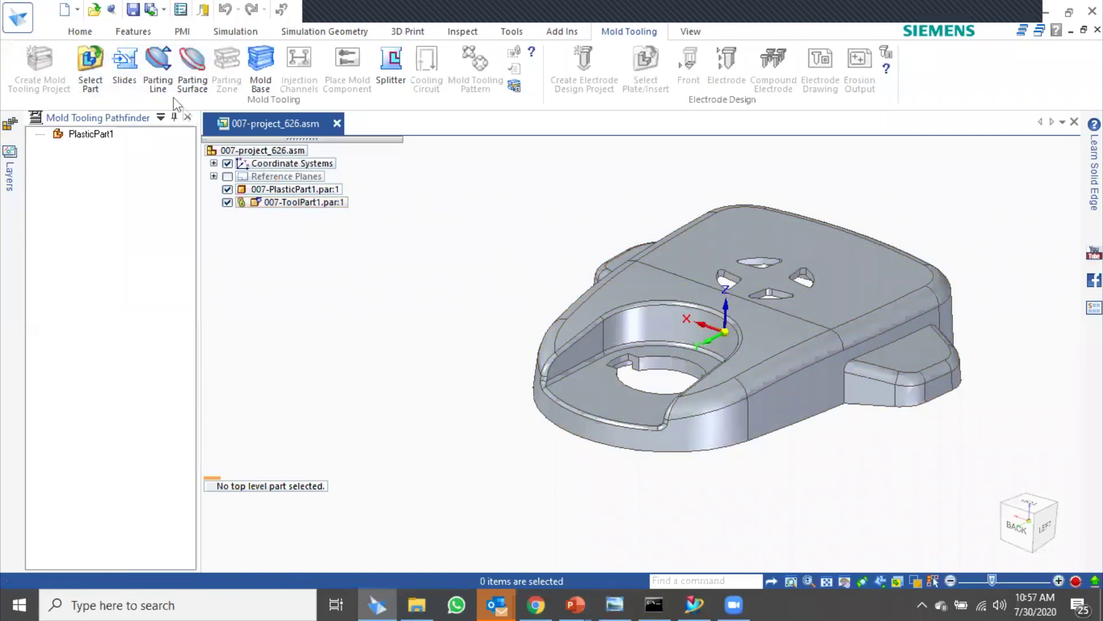
- Start a parting line and accept the housing as its plastic part
left_click(158, 72)
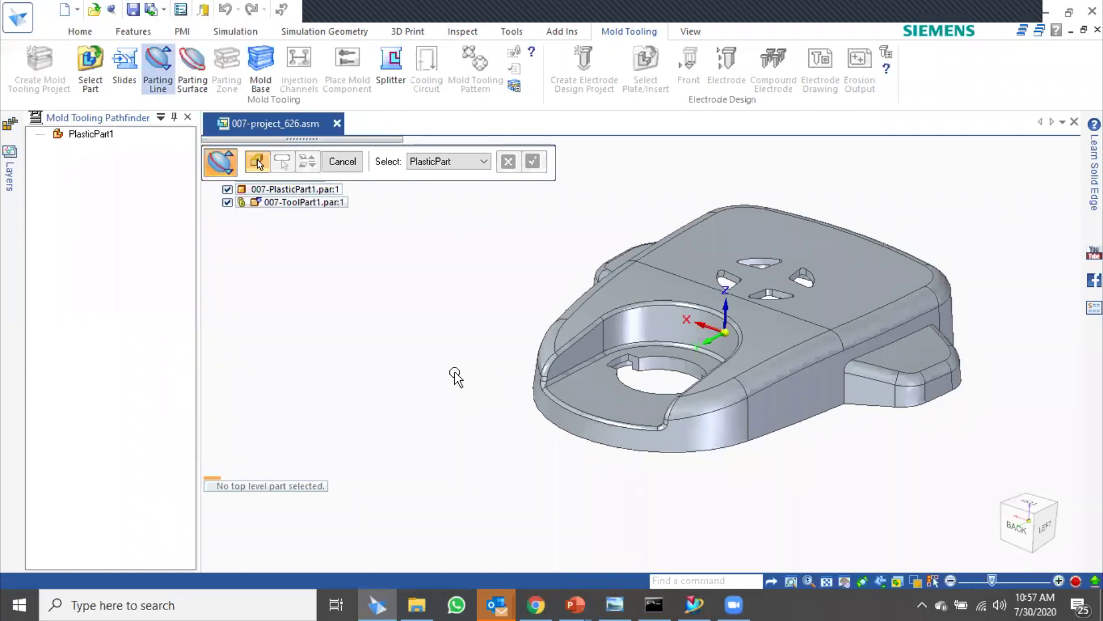
left_click(792, 414)
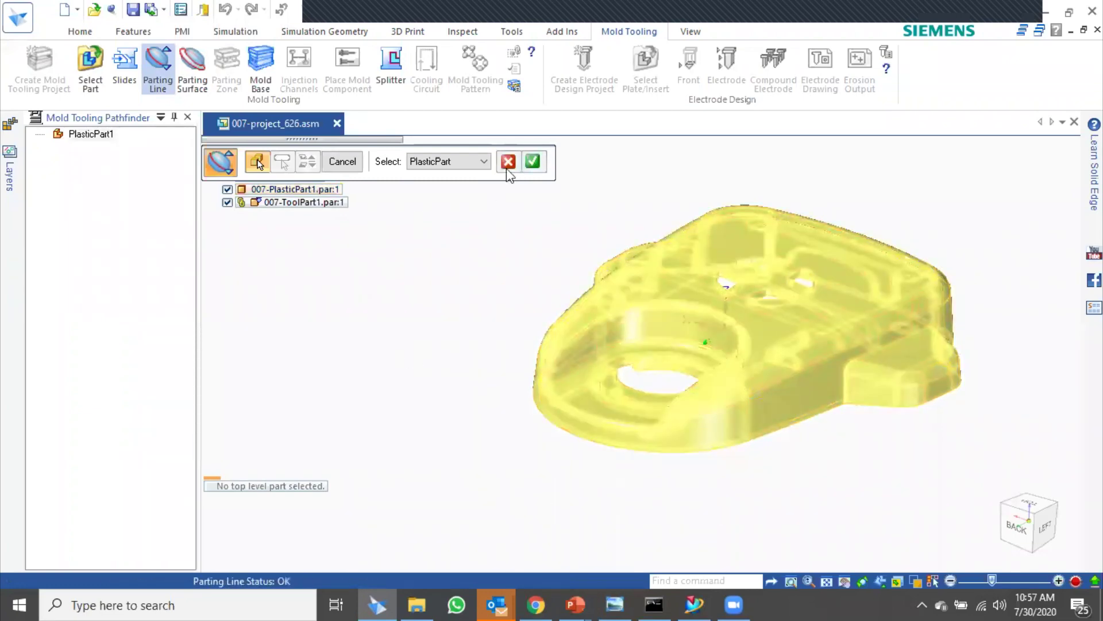
left_click(533, 163)
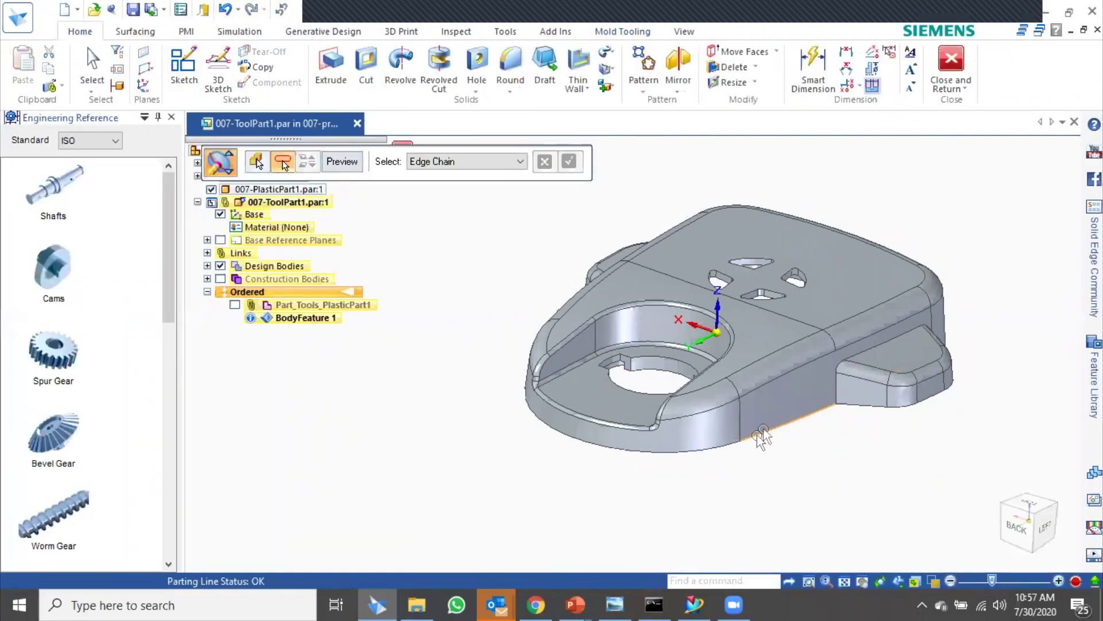
- Try to define the outer parting line manually by selecting the housing's lower edges as edge chains around the side tab
left_click(719, 447)
scroll(813, 502, "up", 4)
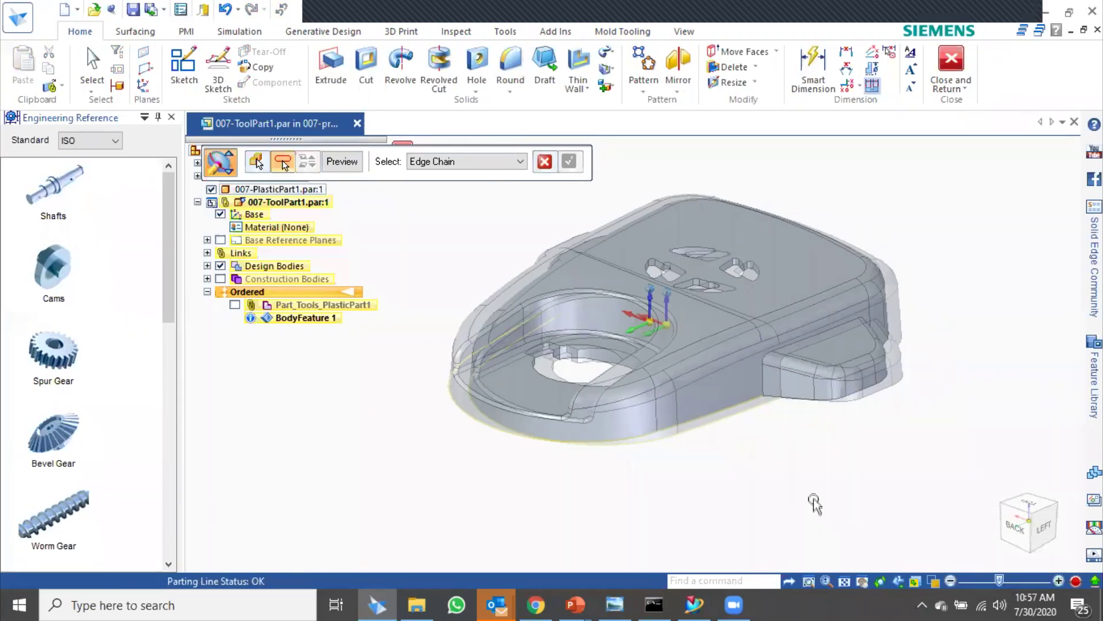
middle_click_drag(778, 523, 677, 450)
middle_click_drag(813, 540, 827, 386)
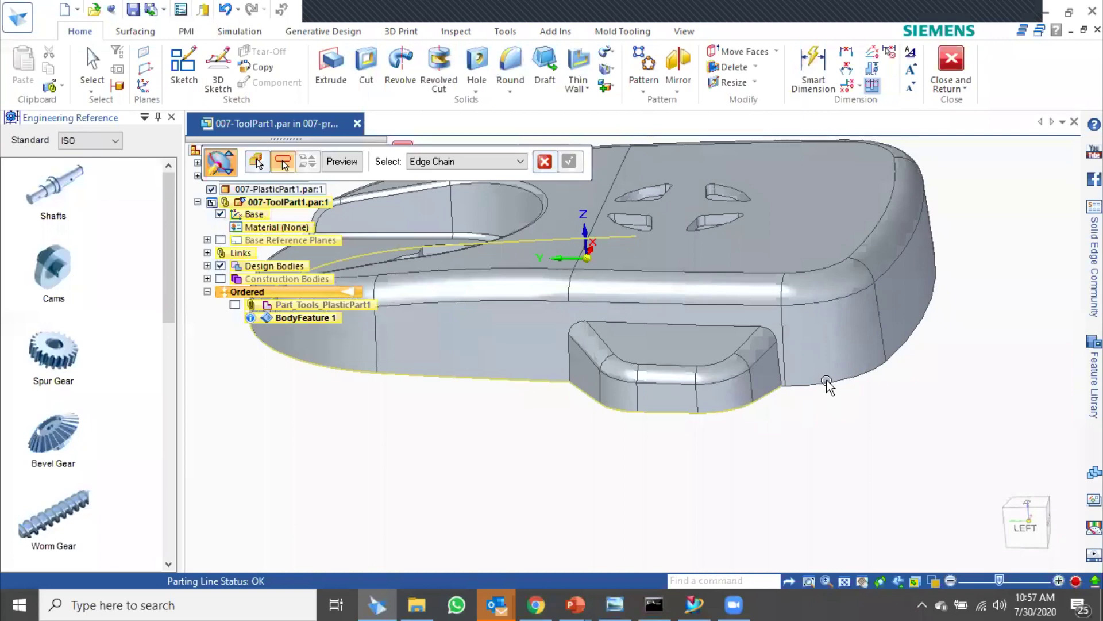
middle_click_drag(880, 472, 810, 427)
scroll(735, 402, "up", 4)
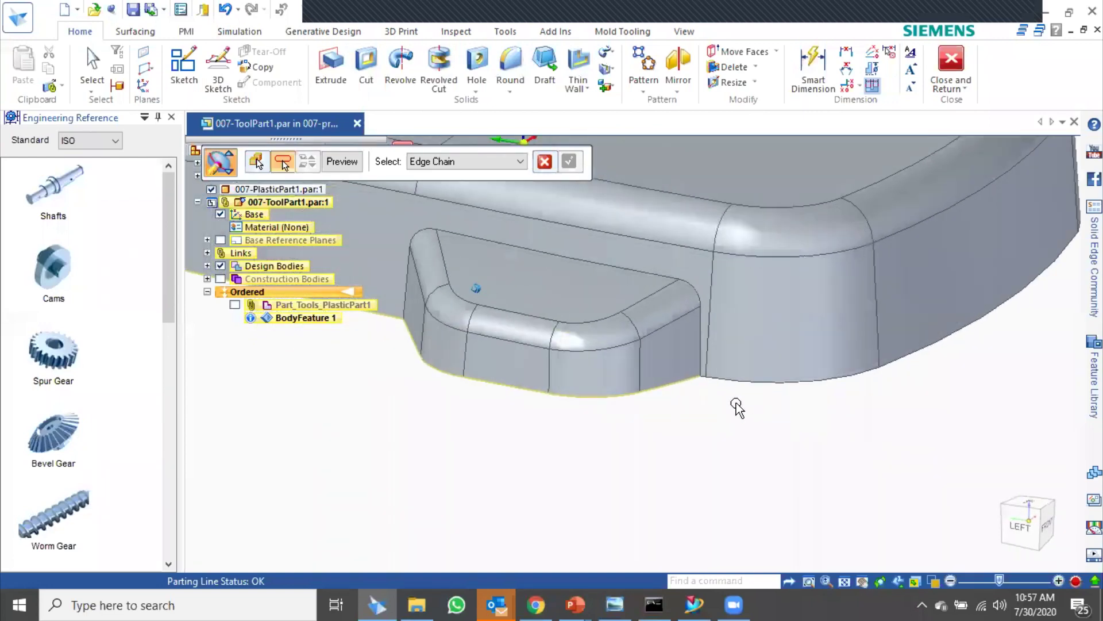
left_click(520, 162)
left_click(521, 162)
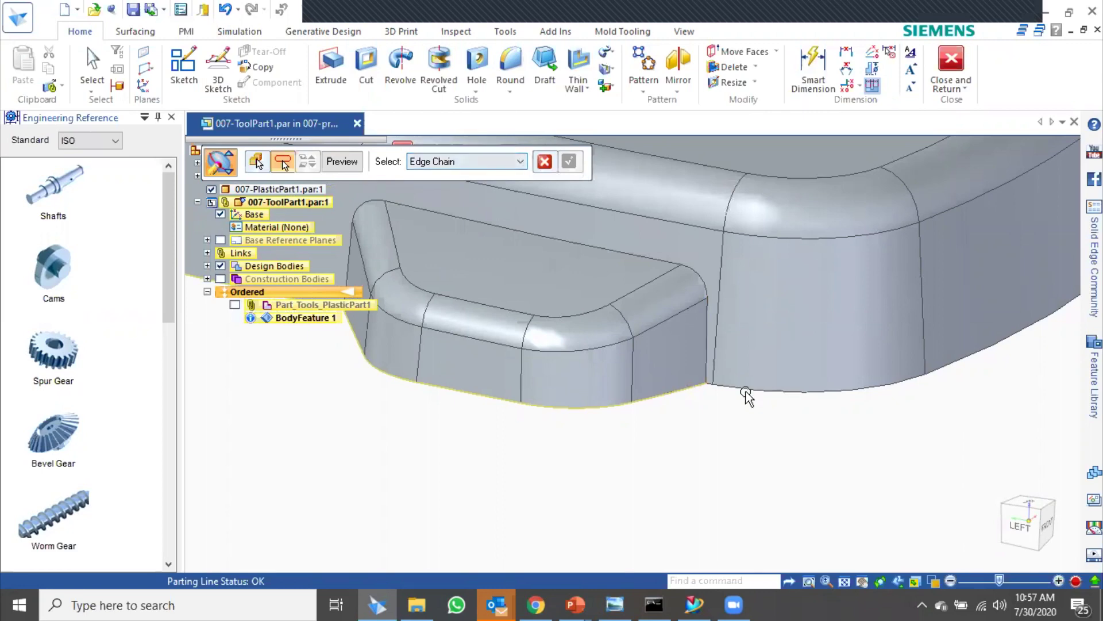
middle_click_drag(551, 173, 907, 389)
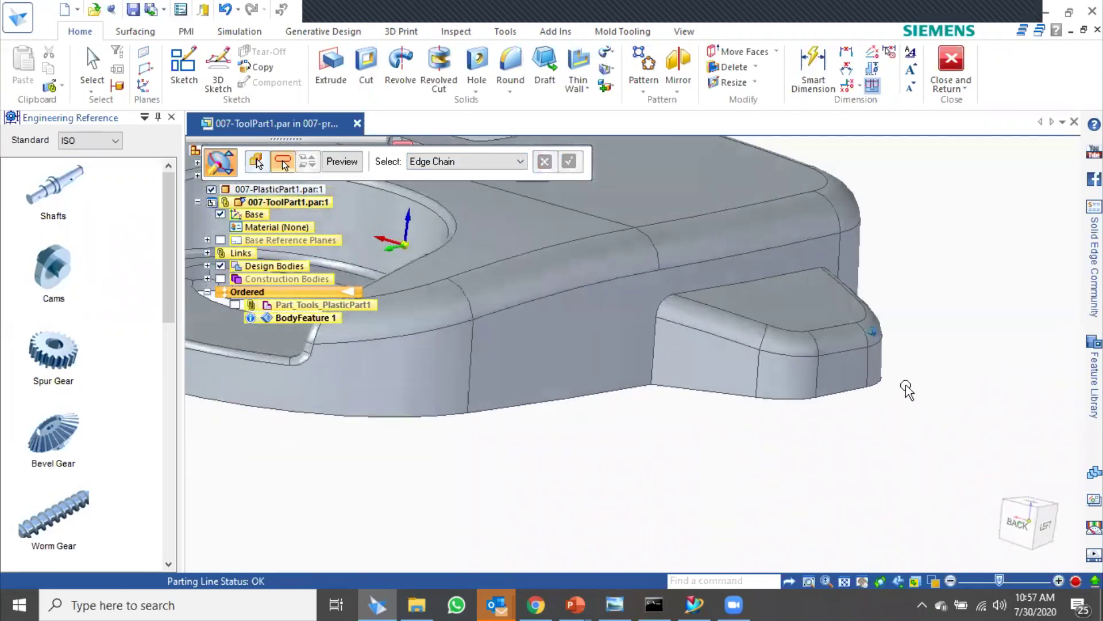
key("Escape")
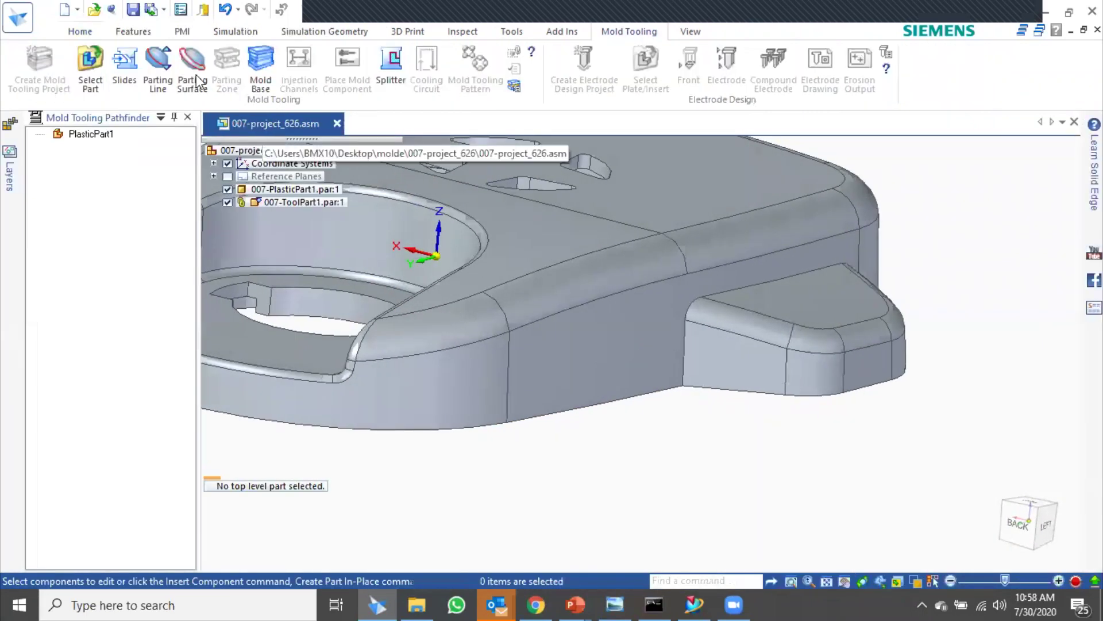
- Restart the parting line on the housing, retry the manual edge-chain definition along its lower rim, and return to the assembly
left_click(161, 62)
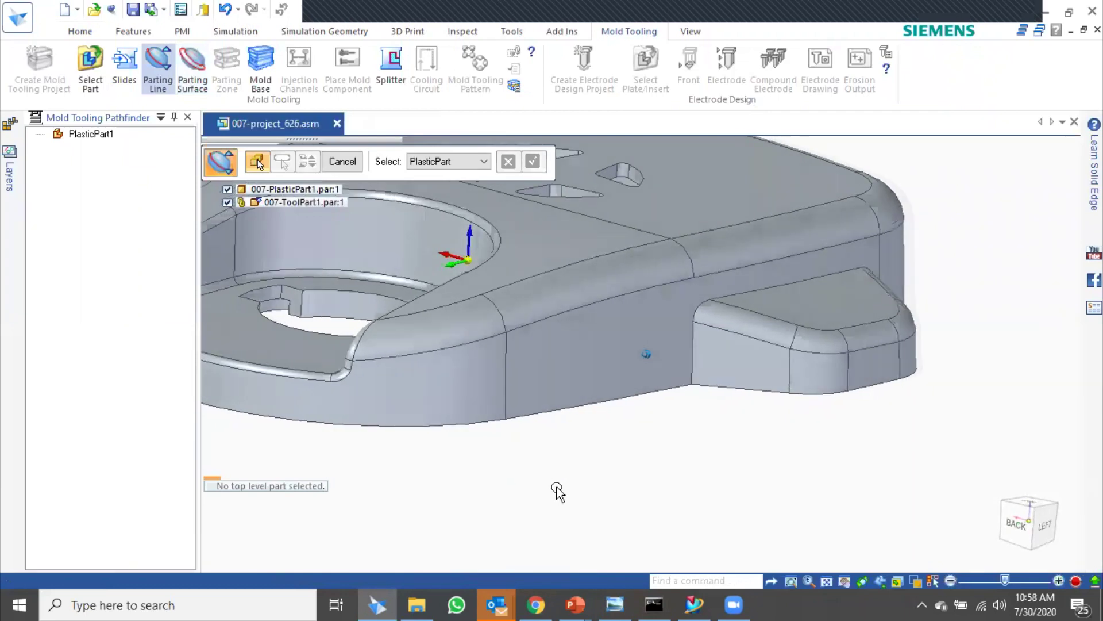
left_click(571, 348)
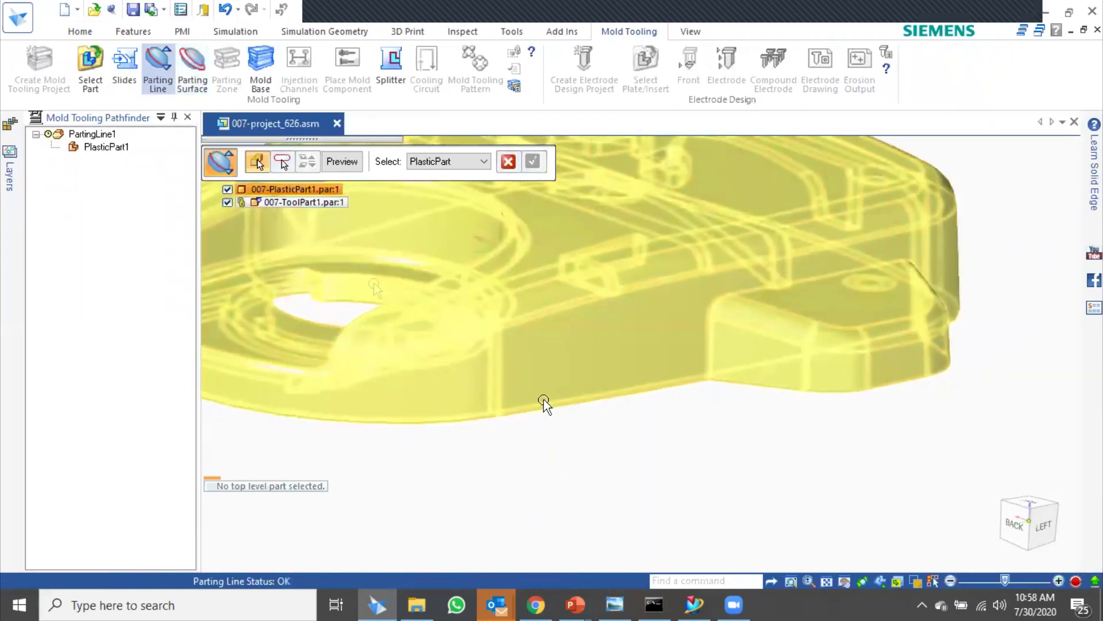
left_click(282, 163)
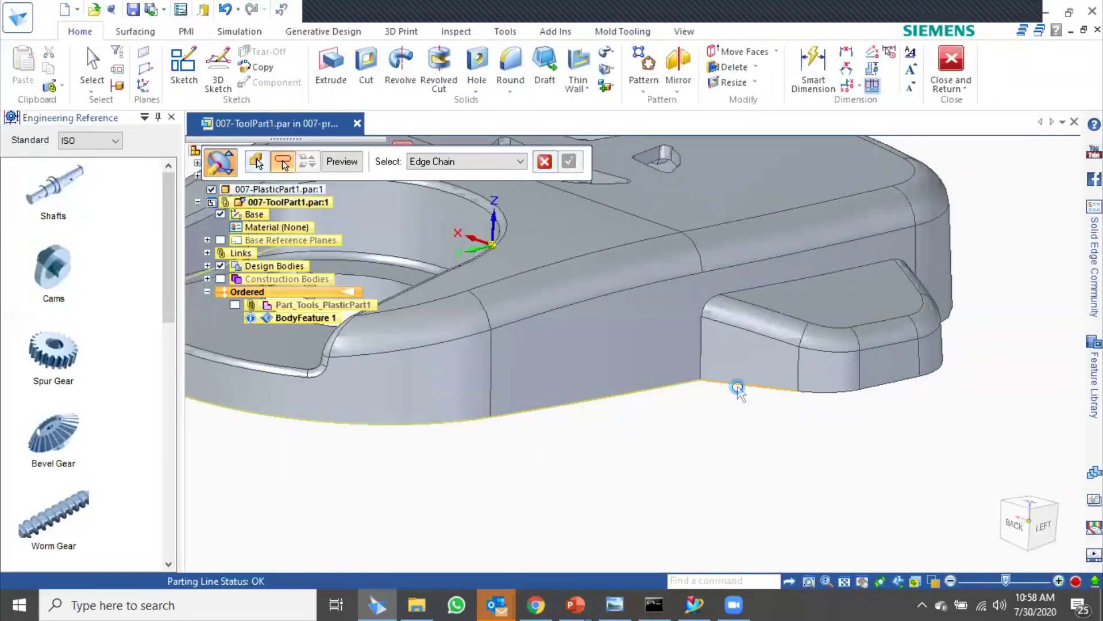
middle_click_drag(905, 482, 851, 344)
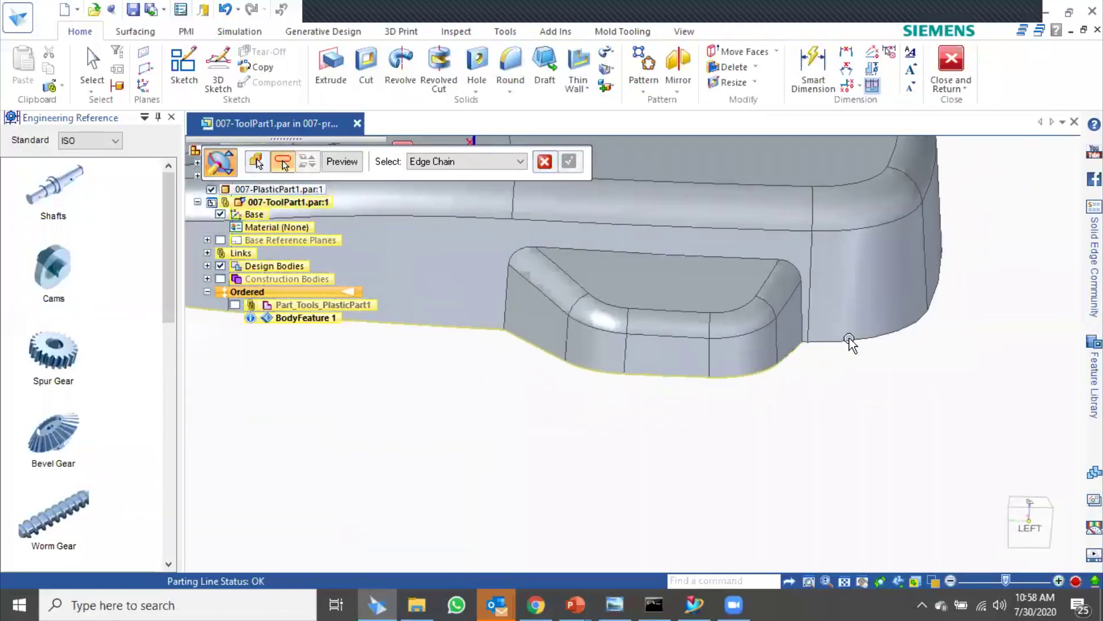
middle_click_drag(904, 395, 763, 439)
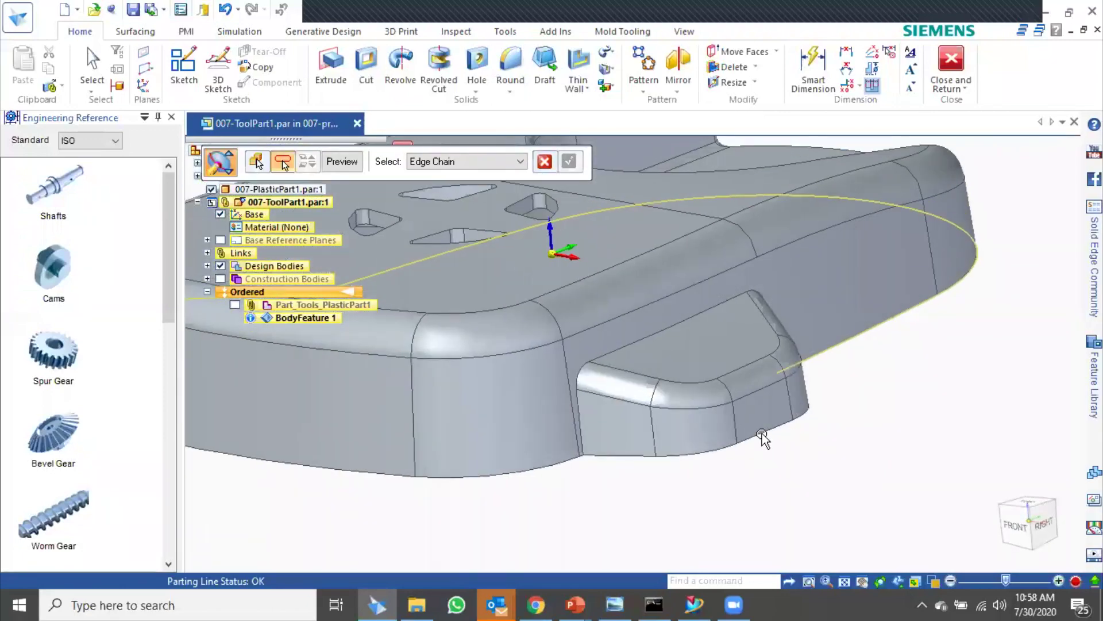
left_click(951, 64)
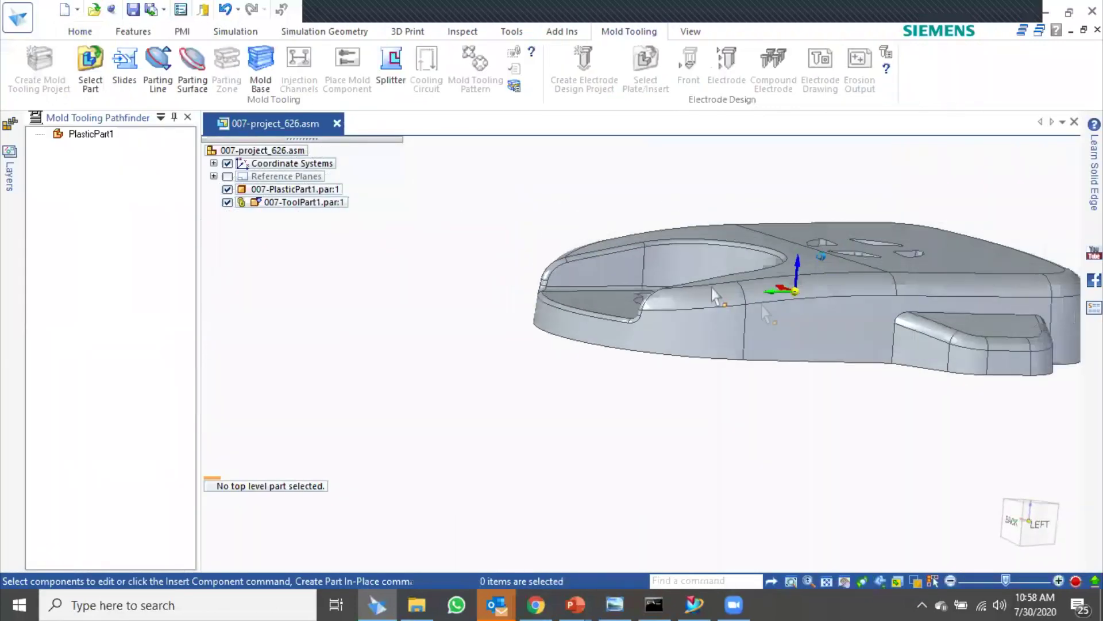
- Generate a parting line from the housing plastic part, preview it and finish the command
left_click(164, 70)
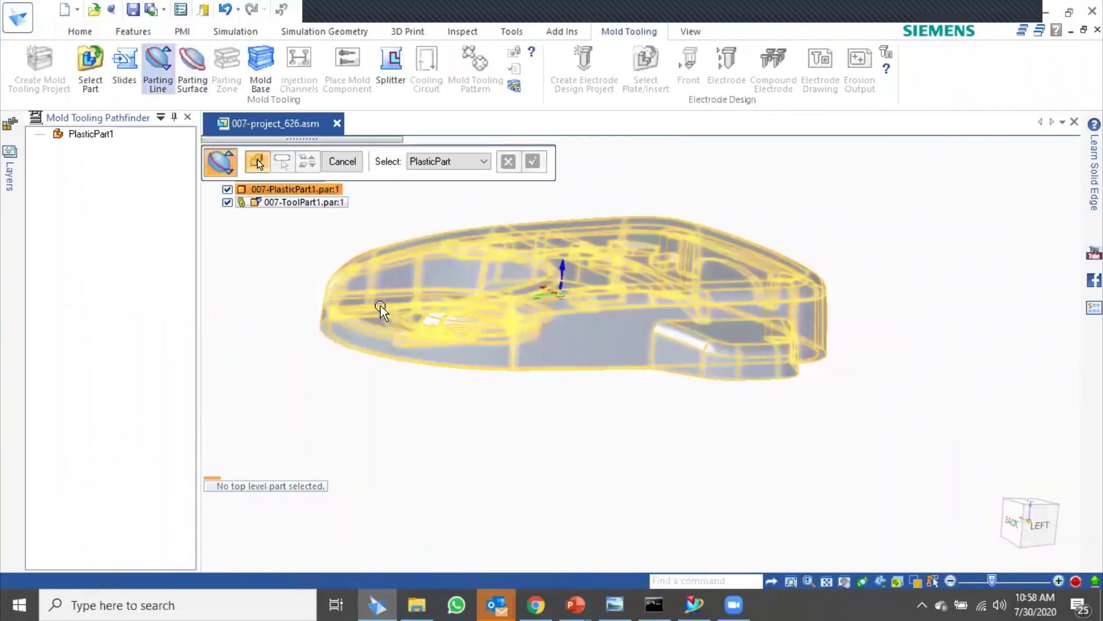
left_click(529, 315)
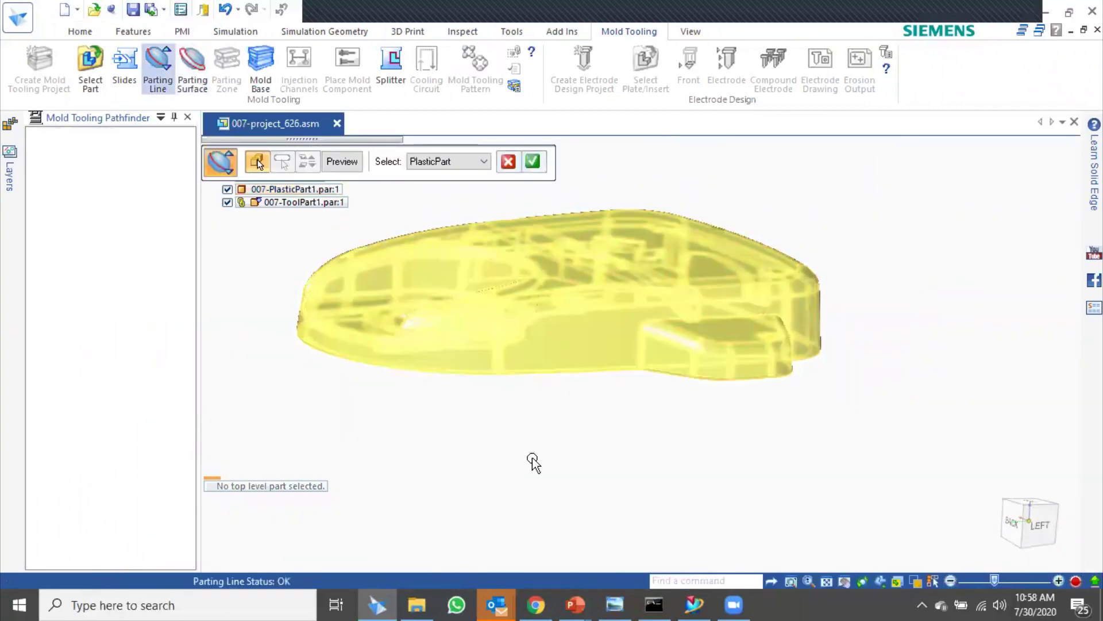
left_click(341, 161)
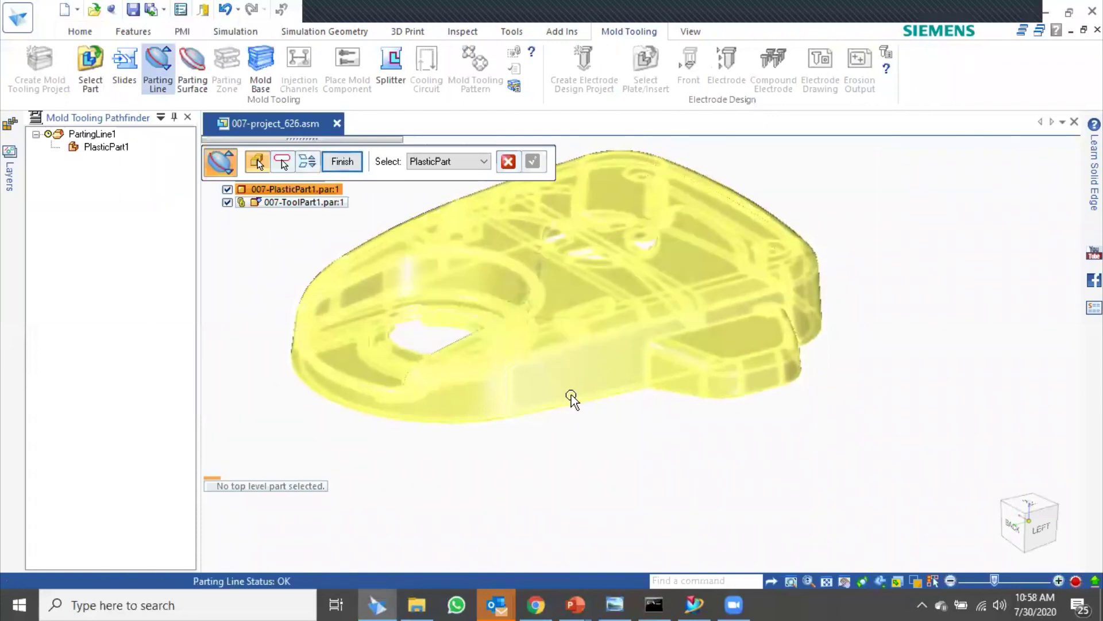
left_click(342, 162)
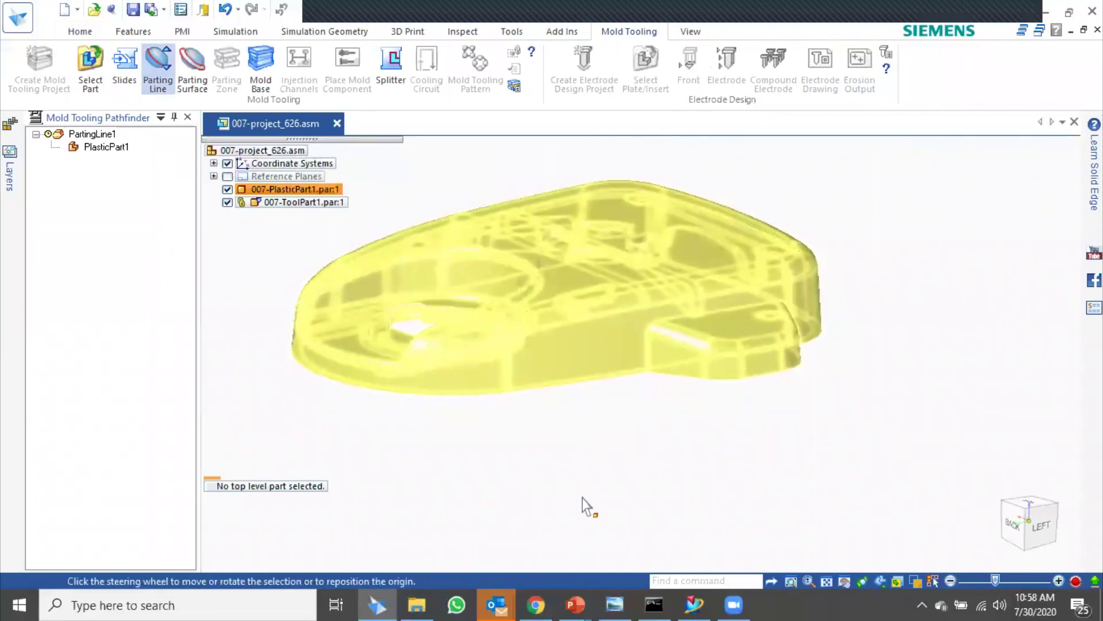
- Reselect the housing, switch to manual edge selection for its parting loops, and return to the assembly
left_click(570, 377)
double_click(573, 379)
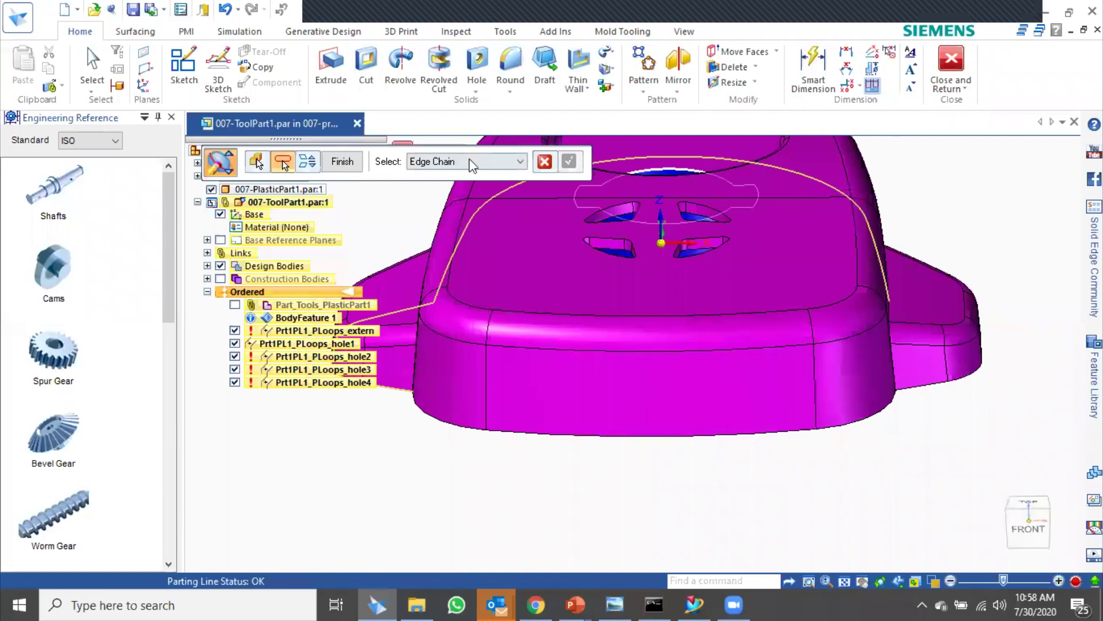
left_click(282, 164)
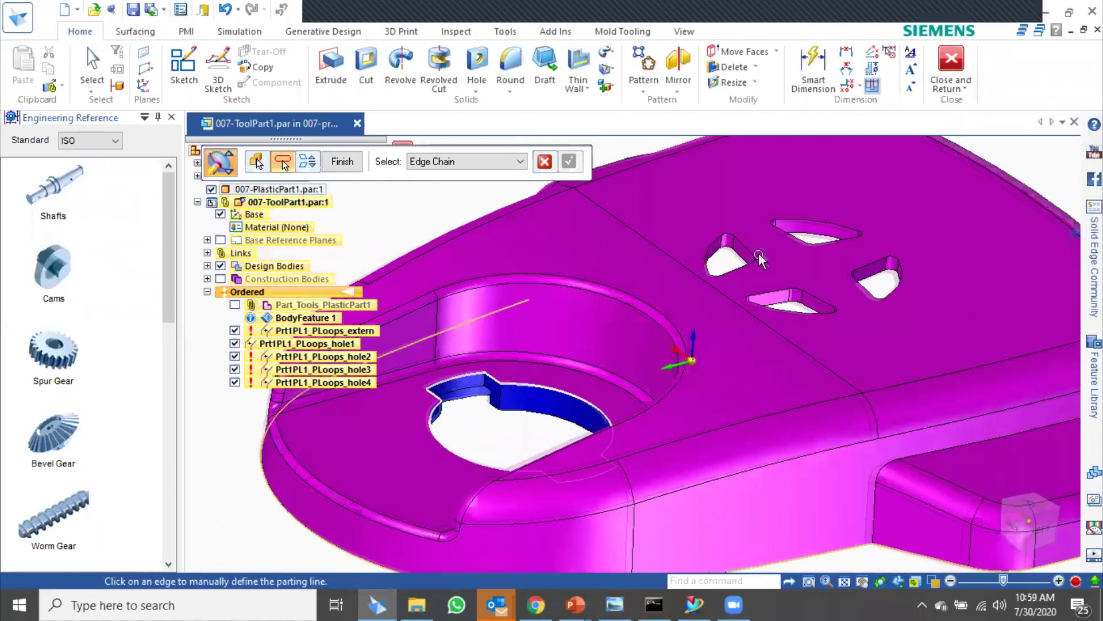
left_click(945, 86)
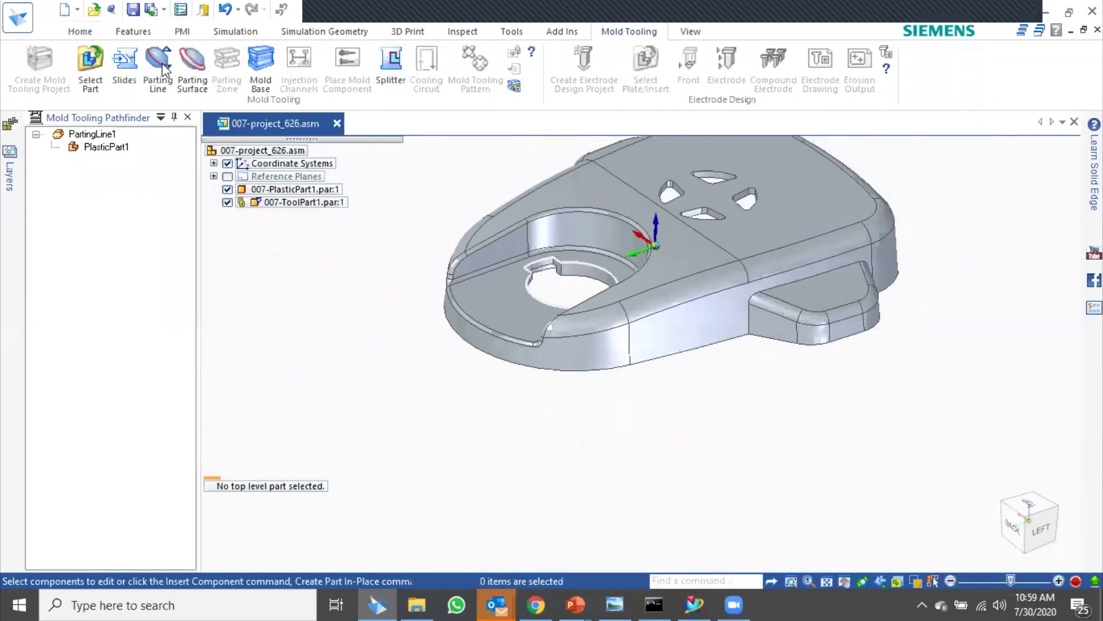
left_click(159, 64)
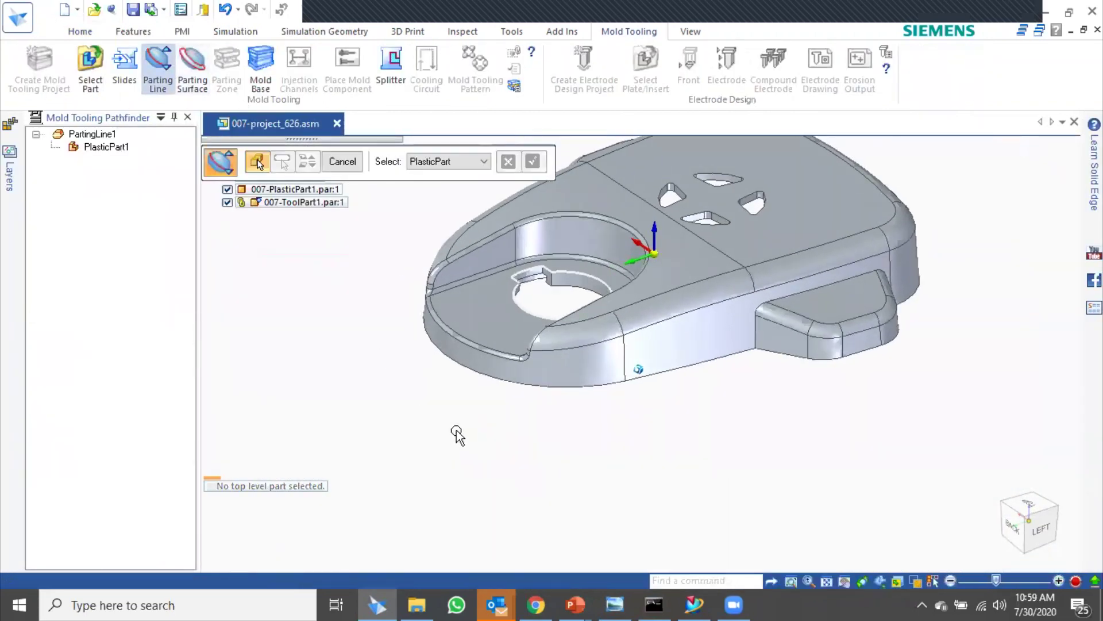
left_click(539, 373)
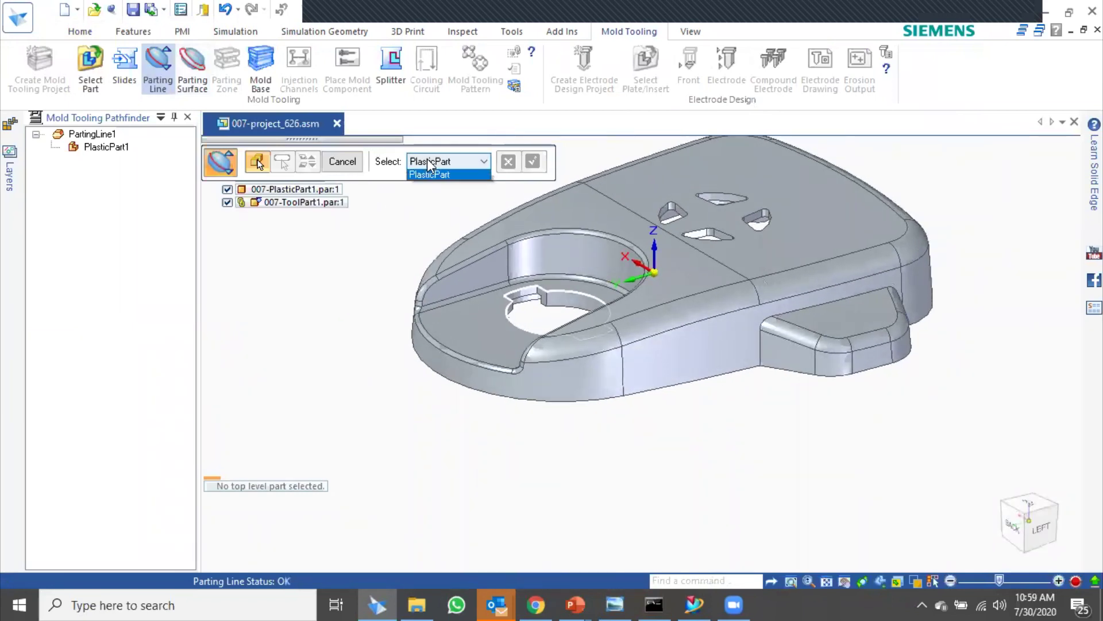
left_click(356, 163)
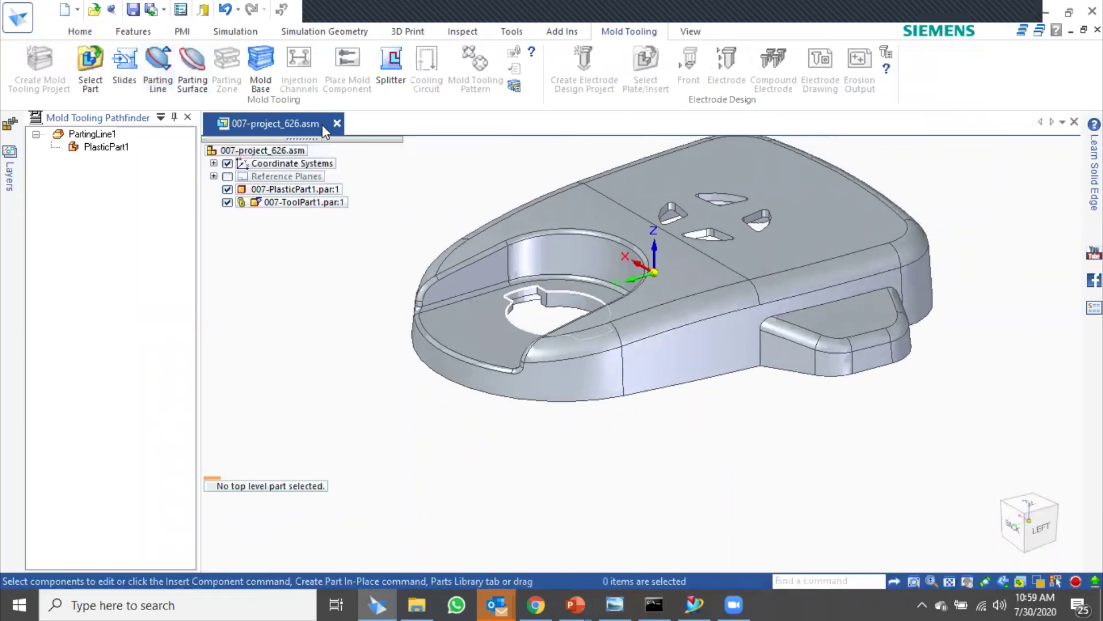
- Undo the latest changes and try to pick the housing again for a new parting line
left_click(226, 10)
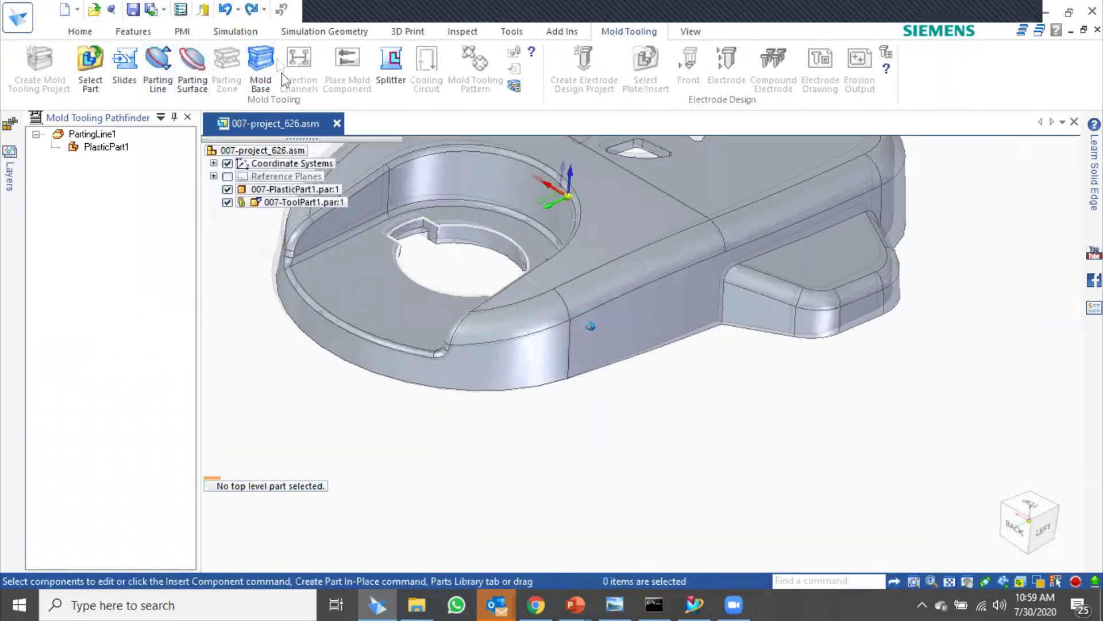
left_click(225, 9)
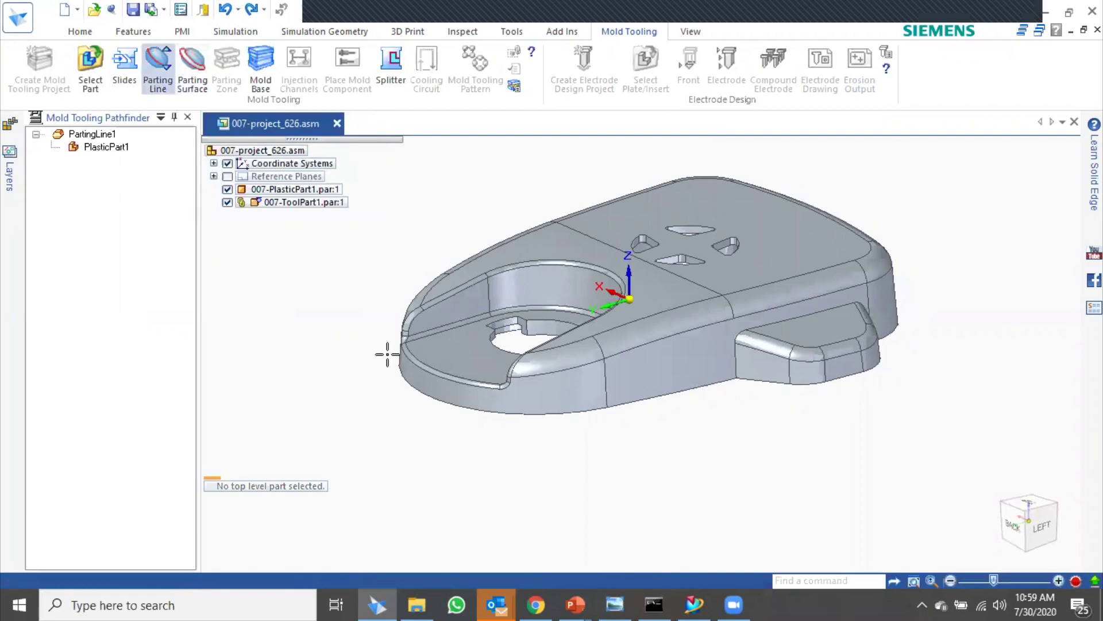
left_click(598, 378)
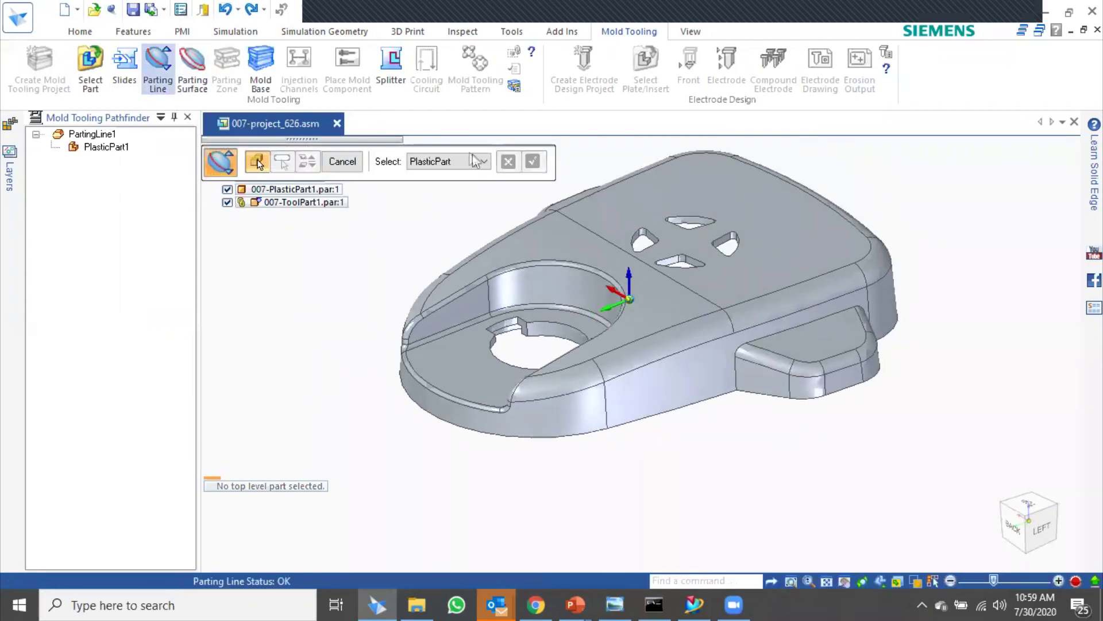
left_click(350, 161)
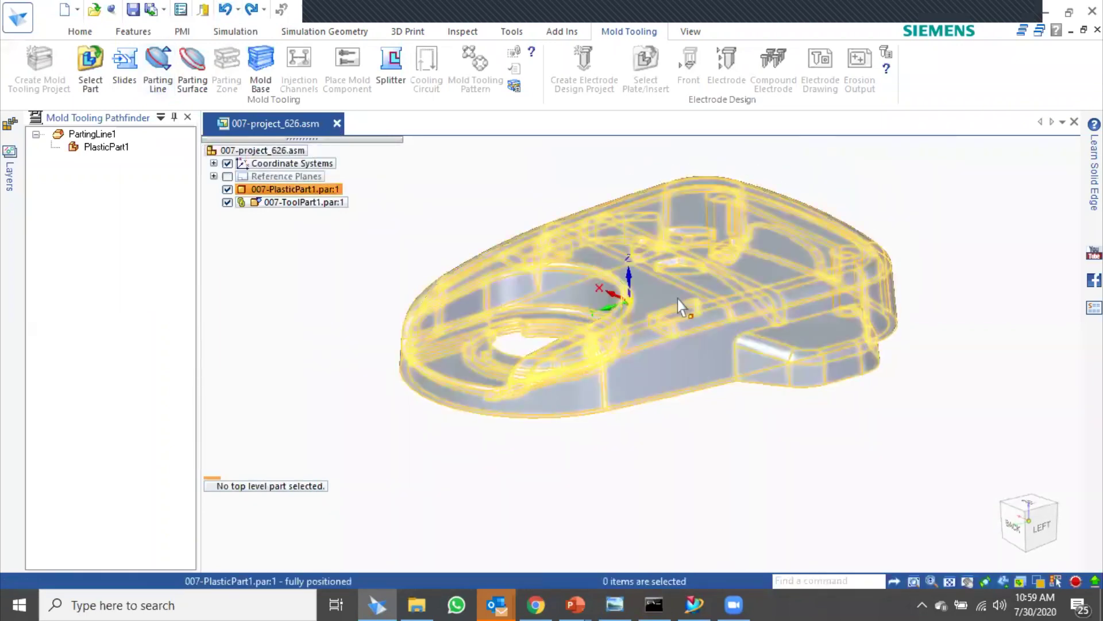
left_click(720, 381)
key("Escape")
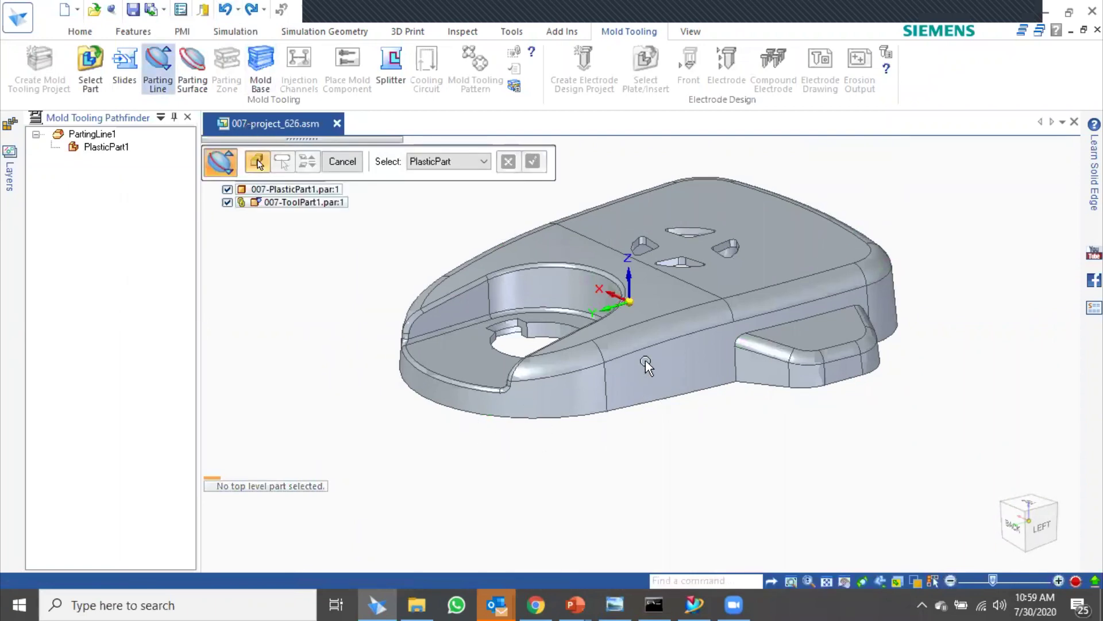
- Close 007-project_626.asm without saving and create a new ISO metric assembly
left_click(337, 125)
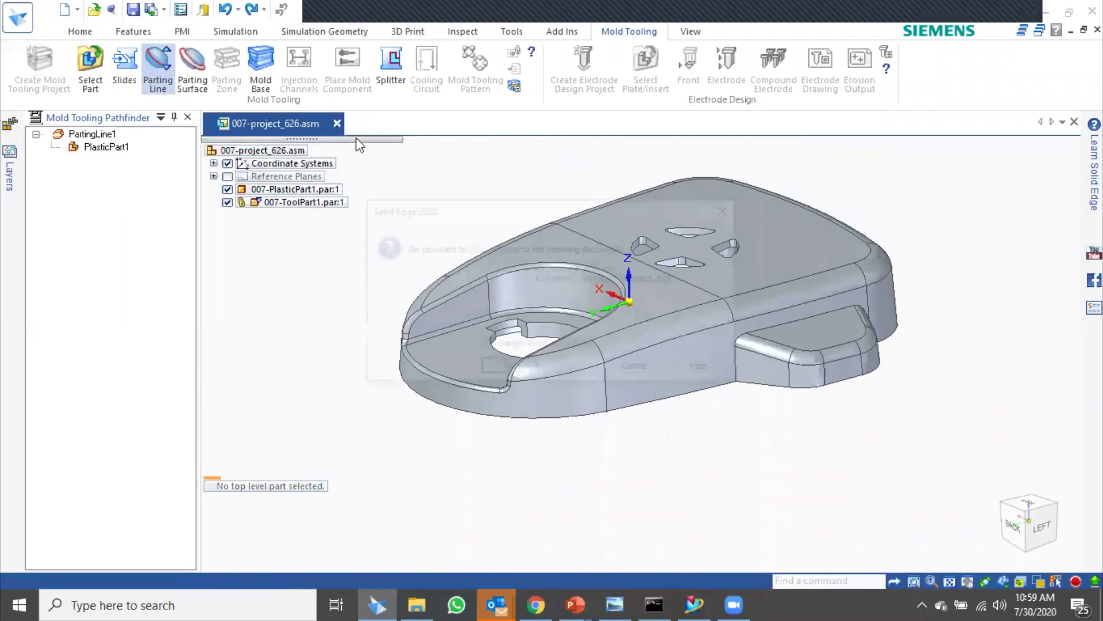
left_click(574, 369)
key("Return")
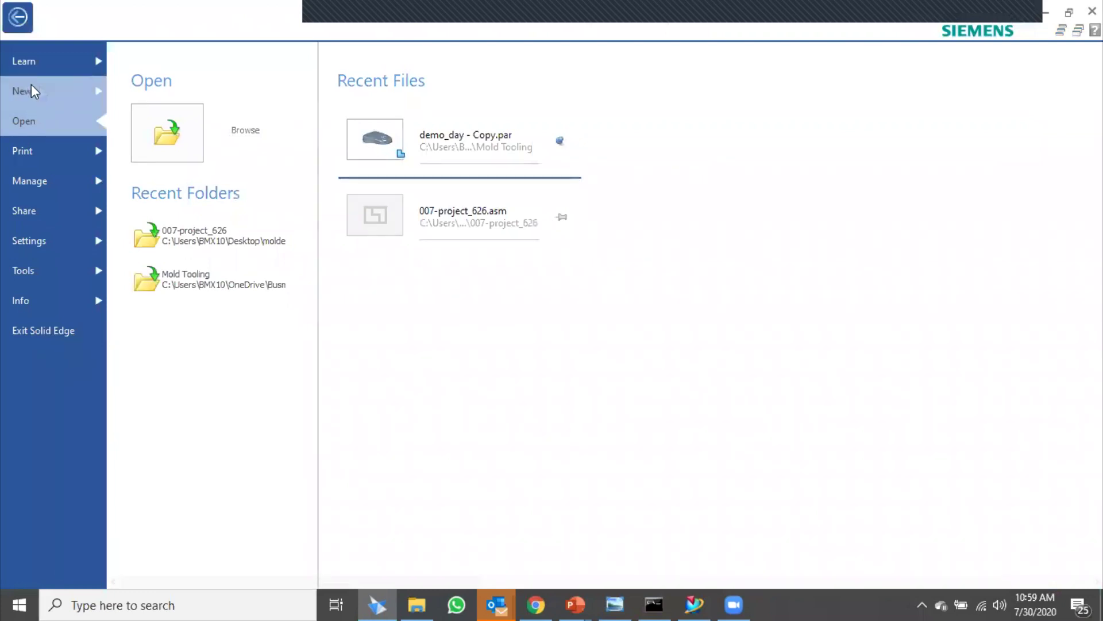
left_click(31, 87)
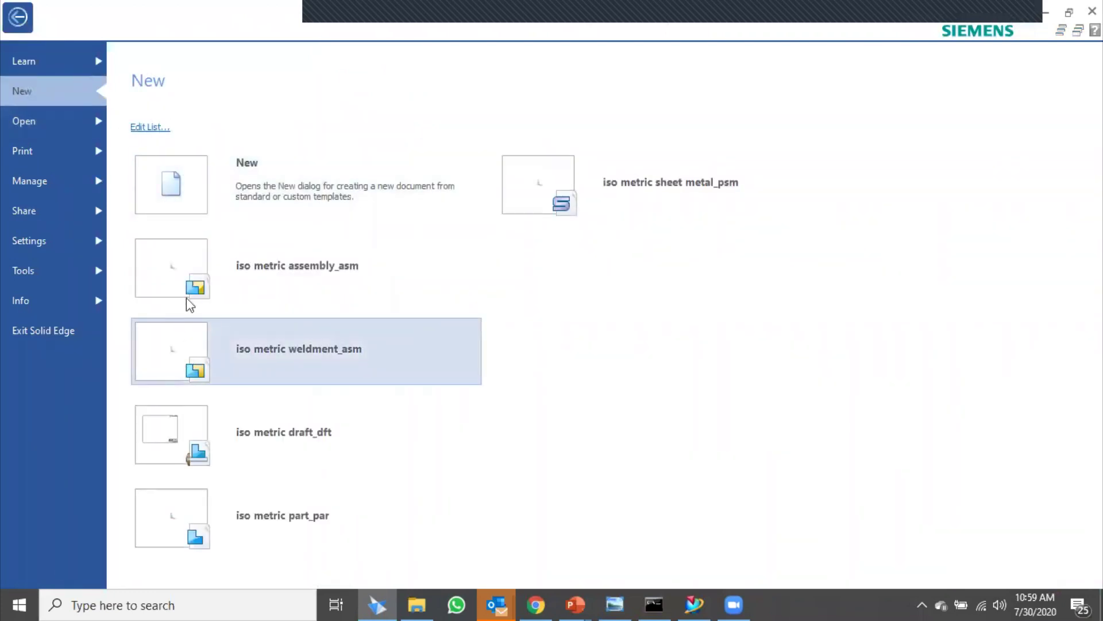
left_click(174, 270)
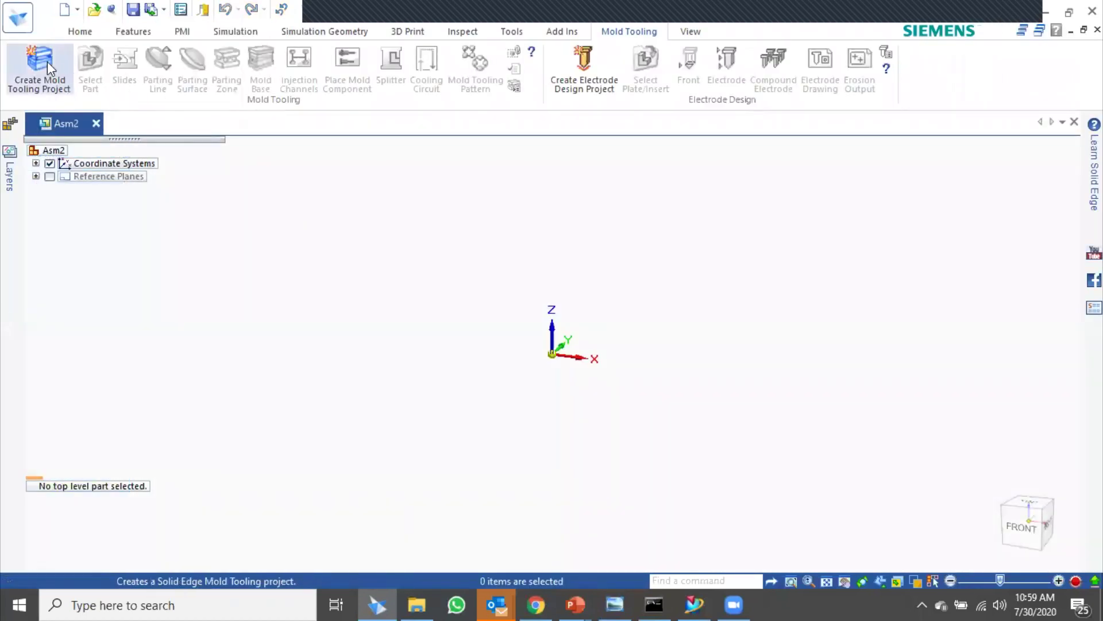
- Create a mold tooling project with prefix 1 and name 1 in millimetres, and load demo_day - Copy.par as its plastic part
left_click(40, 64)
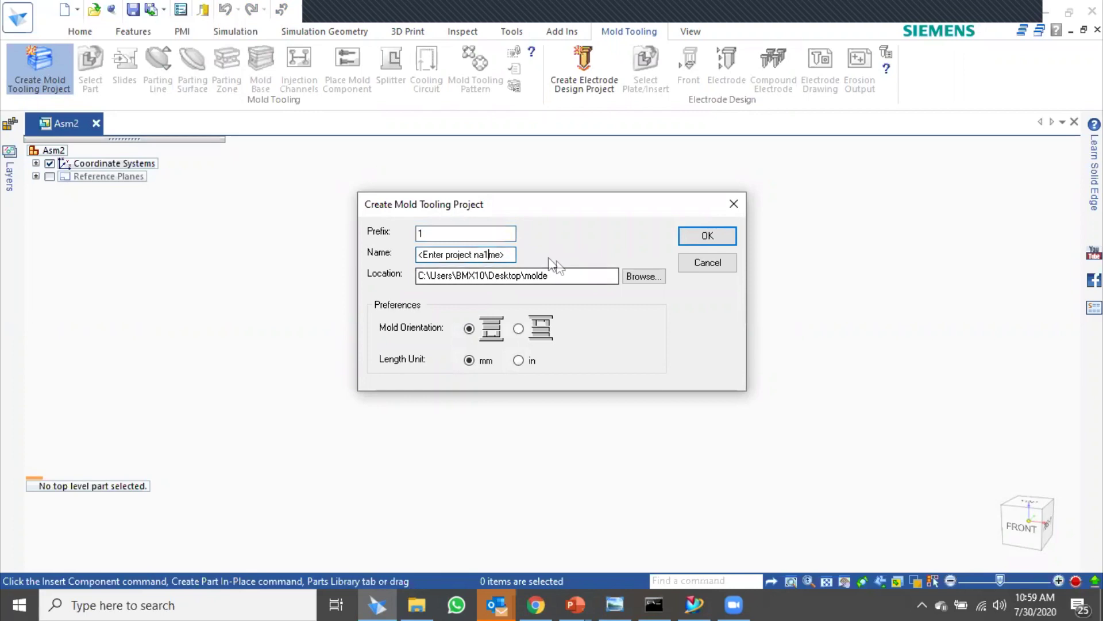
left_click(718, 239)
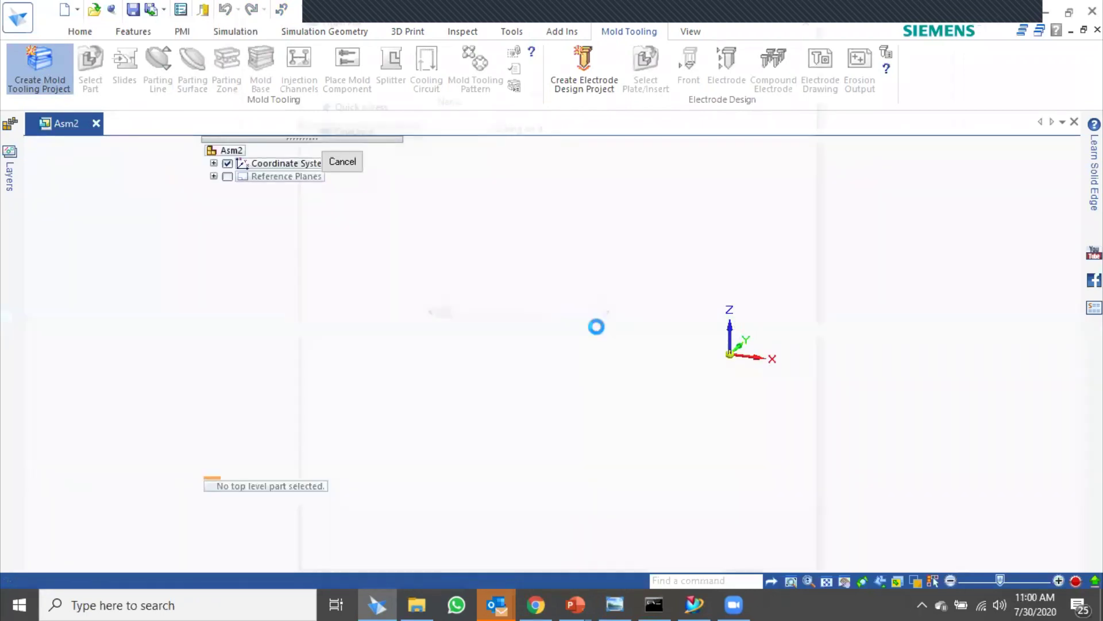
left_click(495, 134)
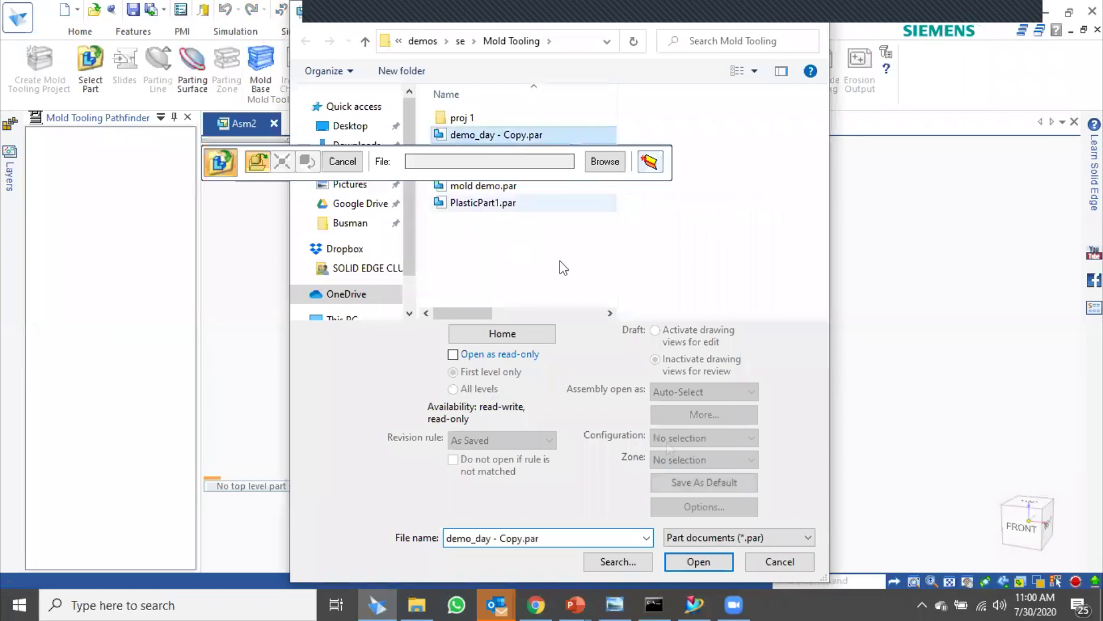
left_click(697, 561)
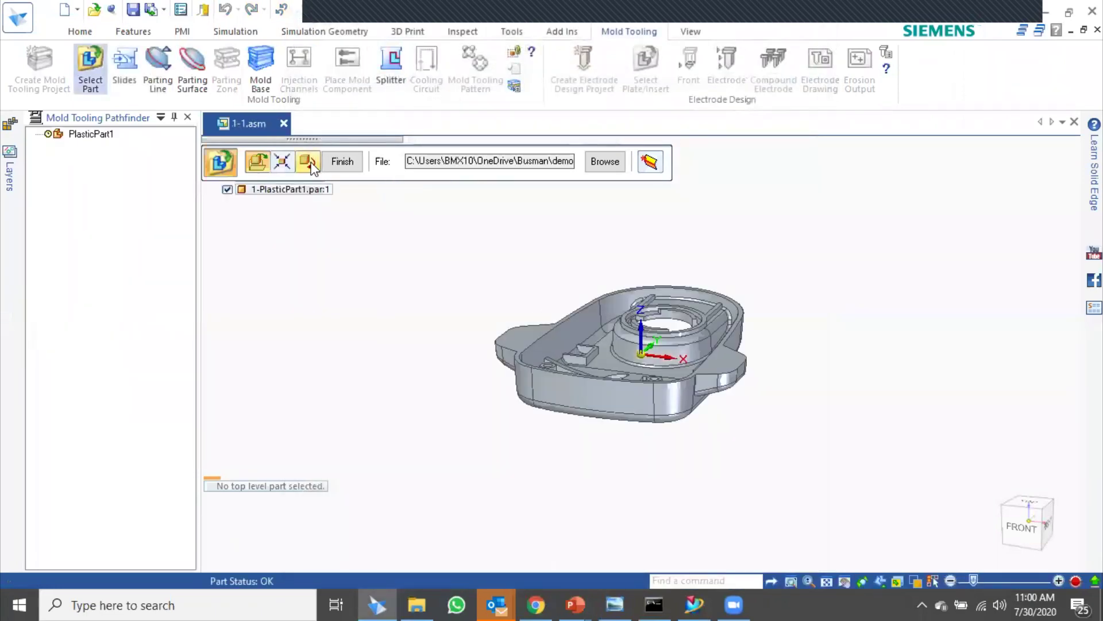
- Orient the plastic part for moulding by rotating it 180° about Y, and finish the part selection
left_click(308, 162)
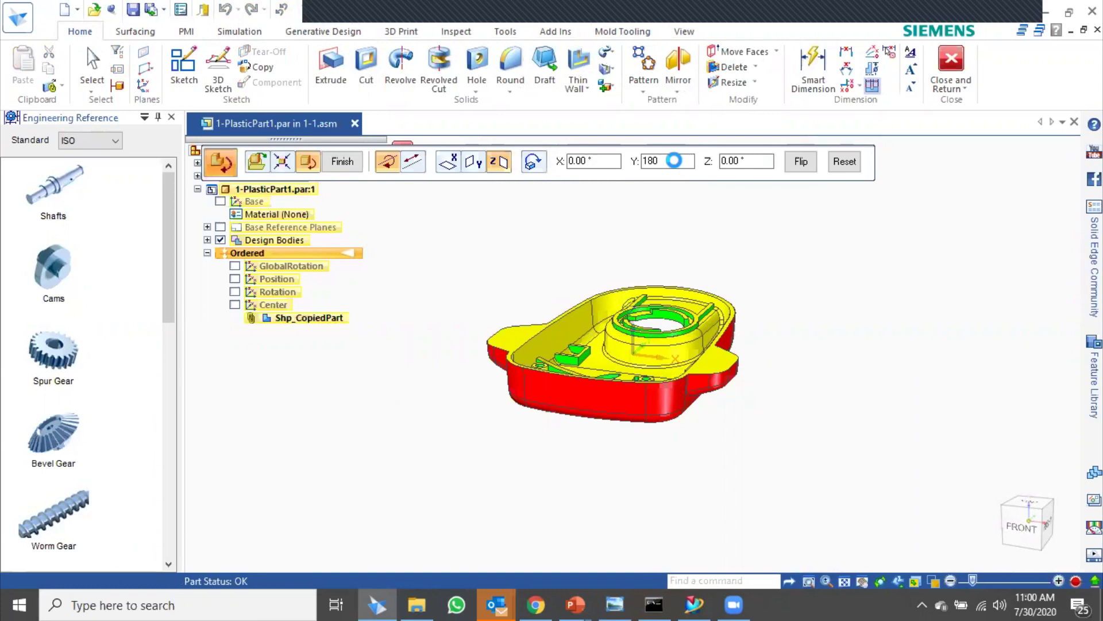
left_click(344, 161)
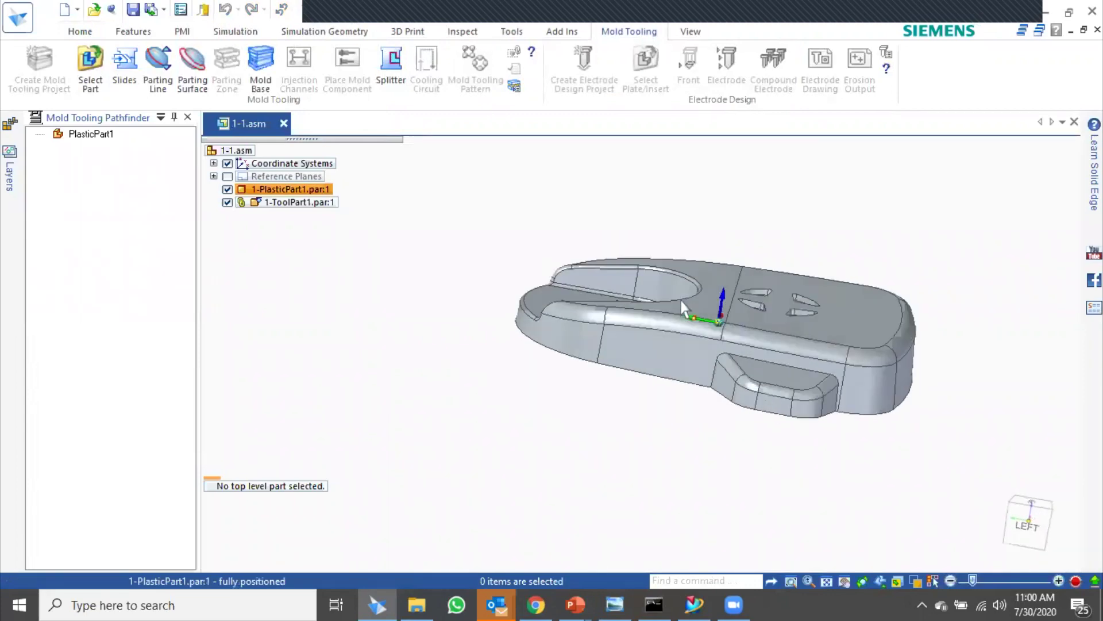
- Start a manual parting line using Edge Chain selection and accept the edge loops of the four small openings
left_click(157, 66)
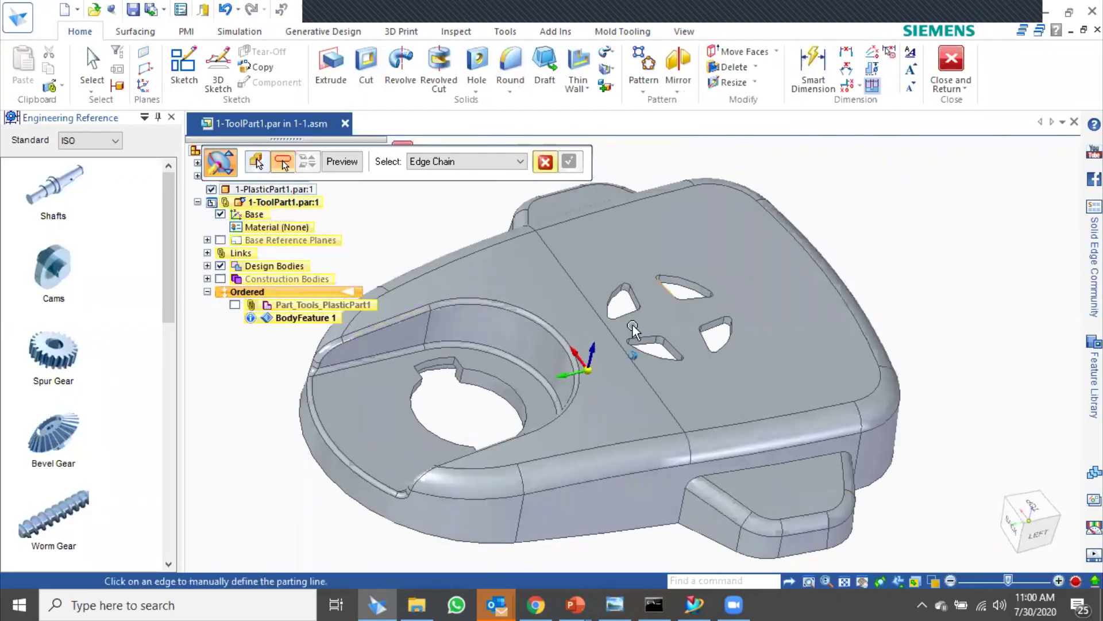
left_click(625, 329)
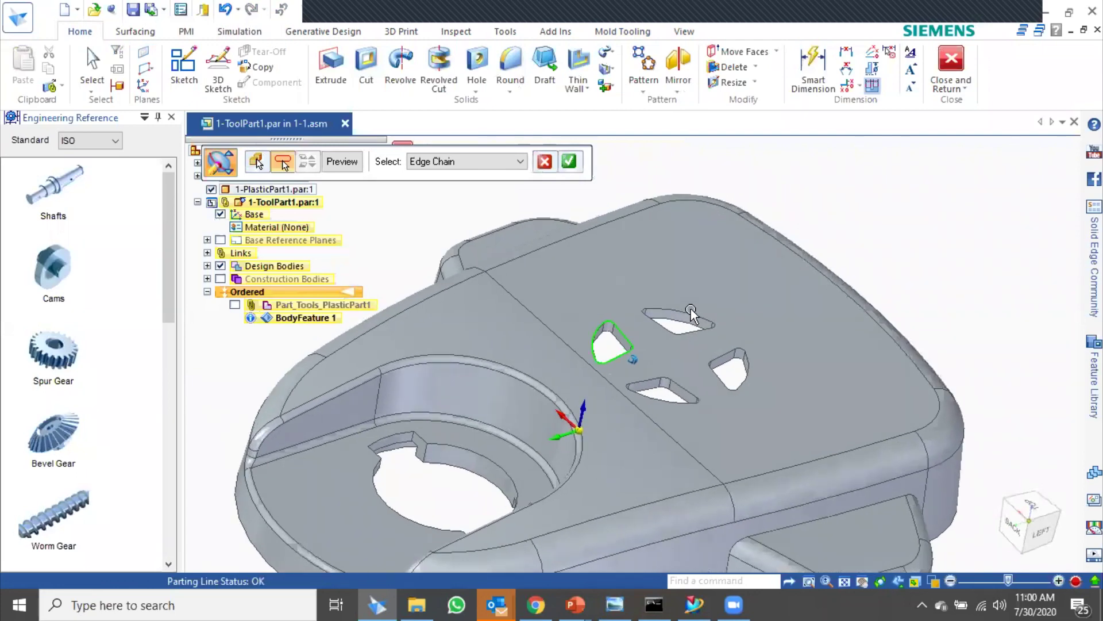
left_click(568, 163)
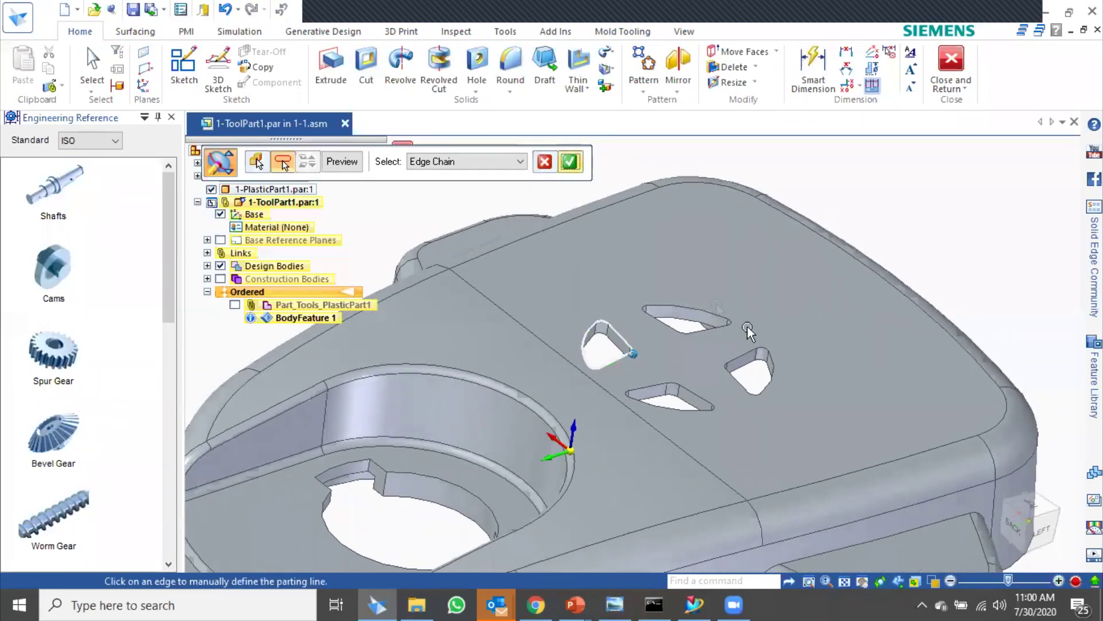
left_click(694, 305)
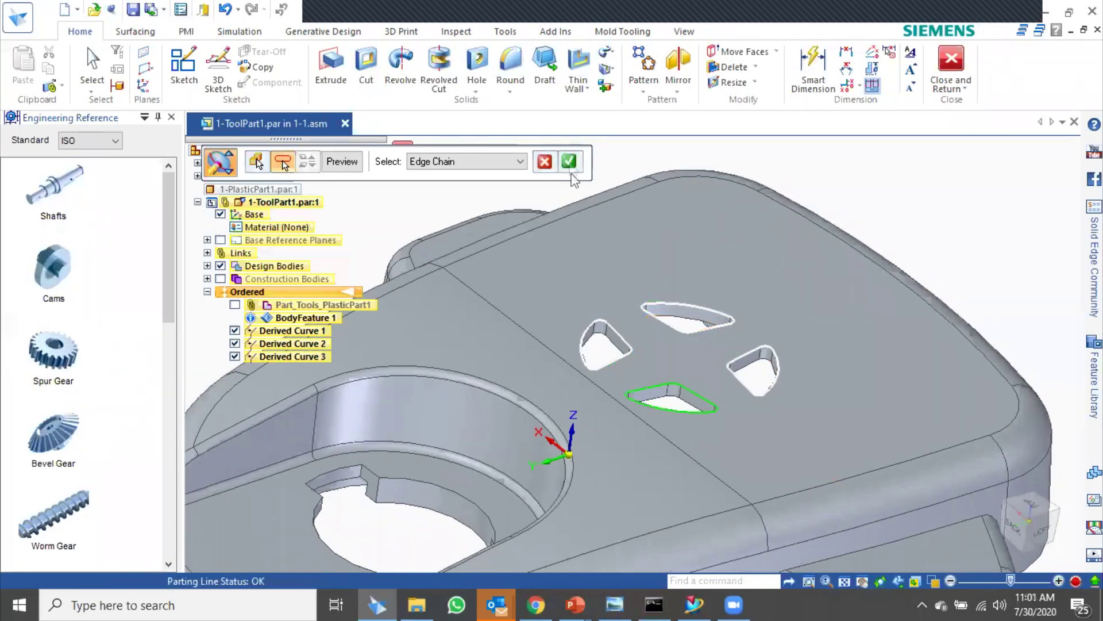
right_click(882, 362)
- Add the edge loop around the large notched round opening to the parting line
scroll(690, 434, "down", 3)
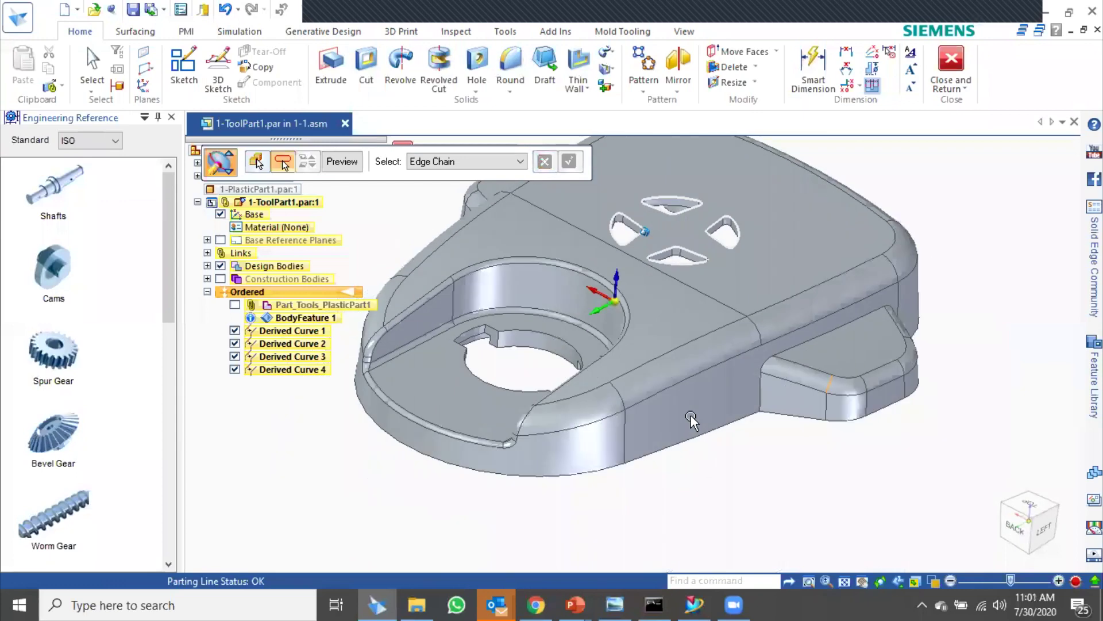
scroll(600, 357, "up", 4)
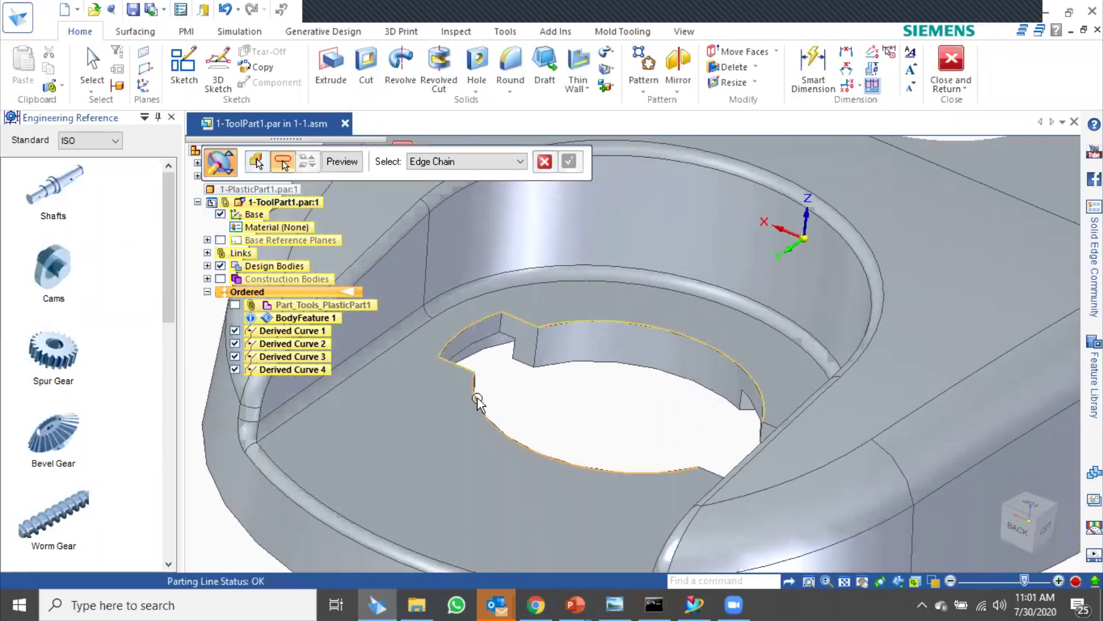
middle_click_drag(585, 555, 808, 412)
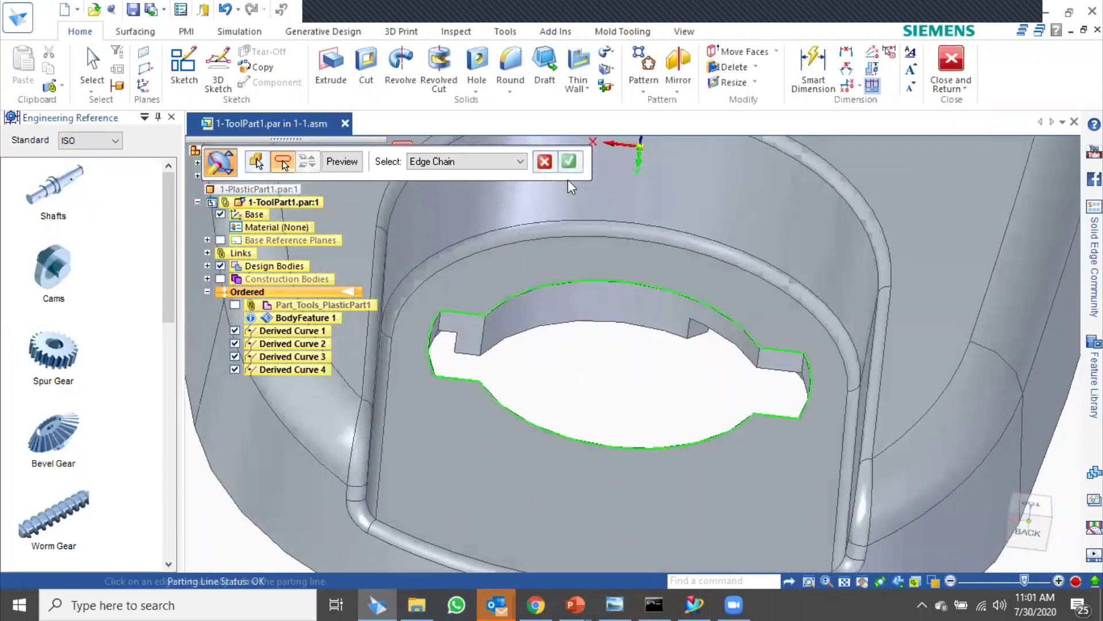
left_click(749, 340)
- Add the housing's outer lower perimeter, including both side tabs, to the parting line as an edge chain
middle_click_drag(748, 340, 769, 316)
middle_click_drag(994, 445, 914, 274)
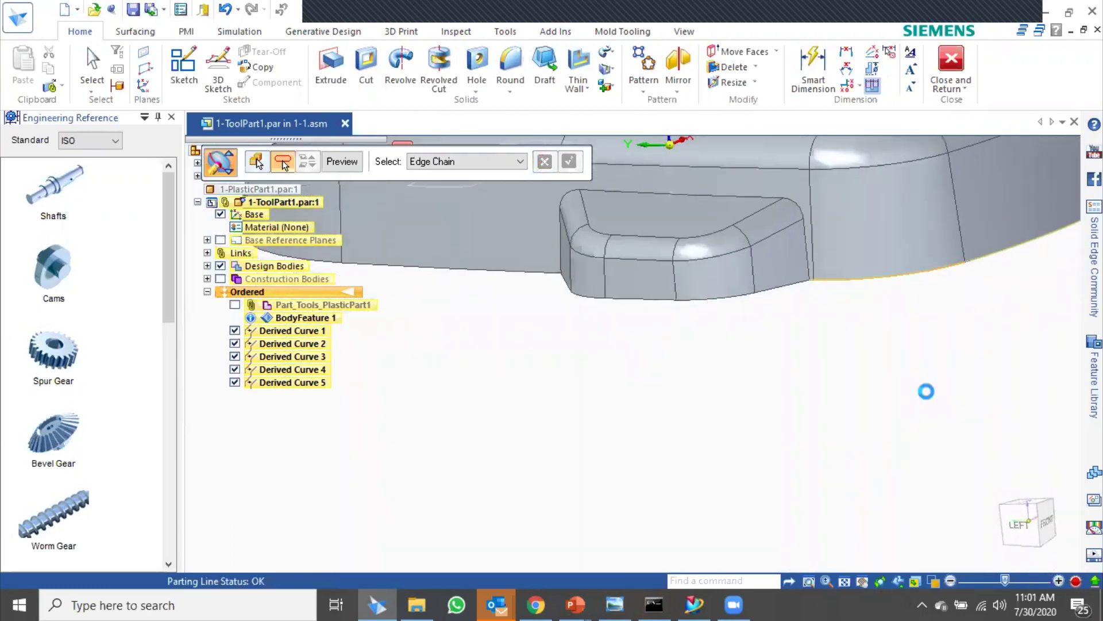
middle_click_drag(870, 415, 582, 444)
middle_click_drag(777, 538, 945, 400)
middle_click_drag(606, 481, 718, 402)
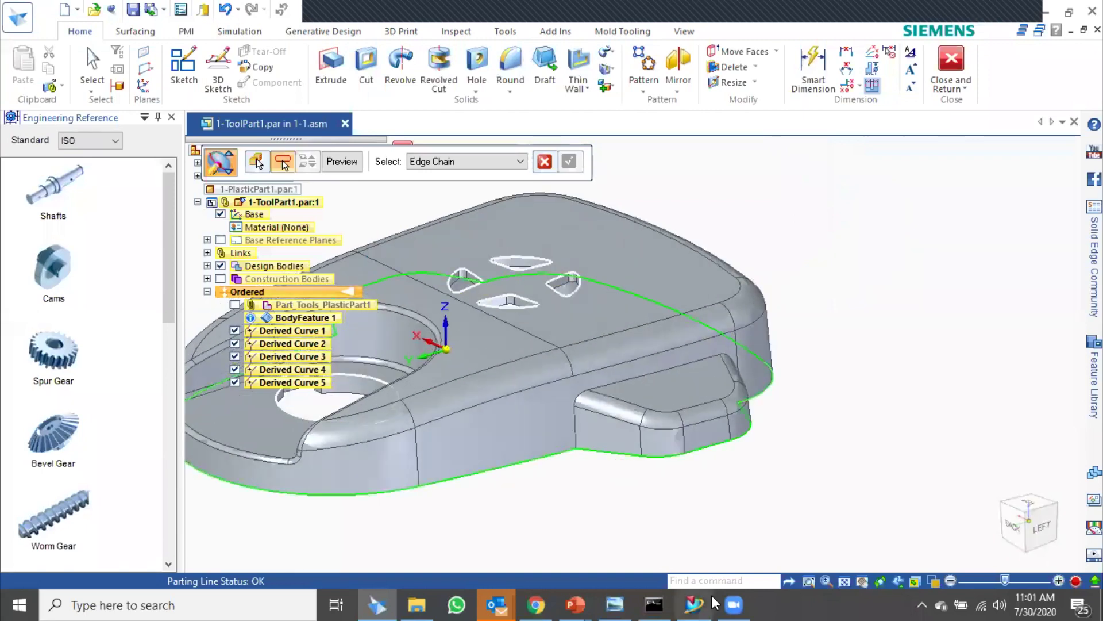
scroll(631, 315, "down", 2)
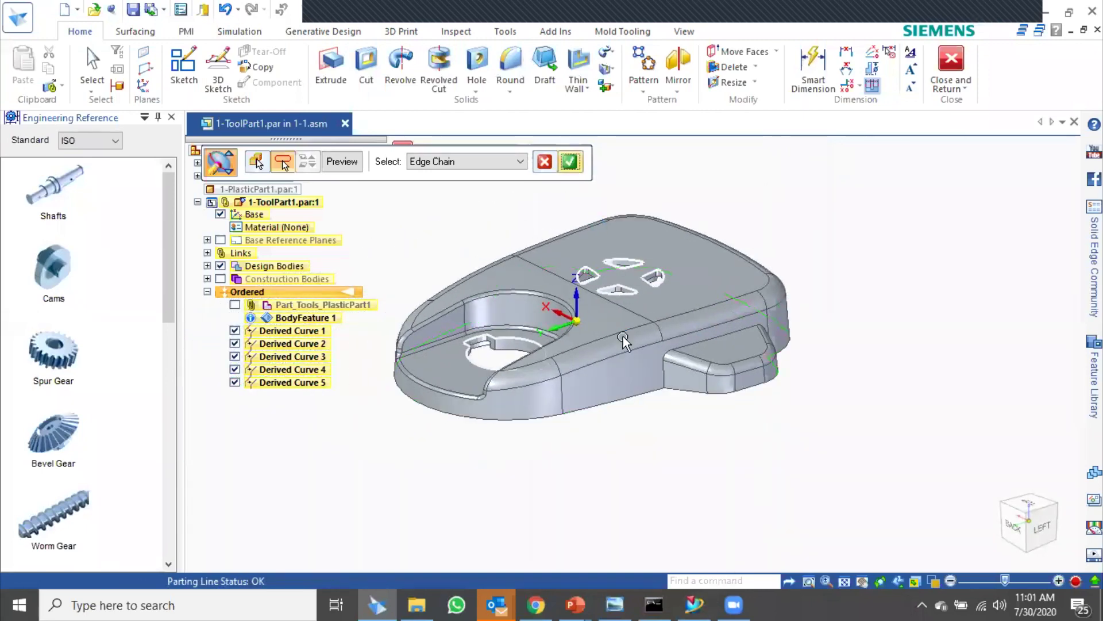
right_click(622, 338)
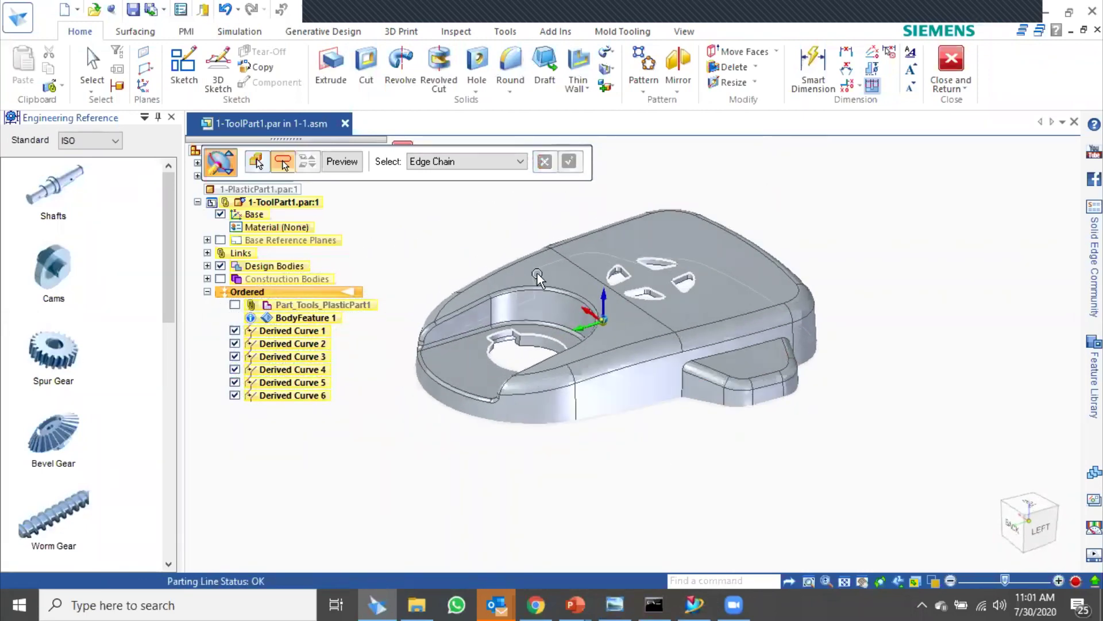
- Preview the core and cavity face split from the parting loops and finish the parting line
left_click(327, 167)
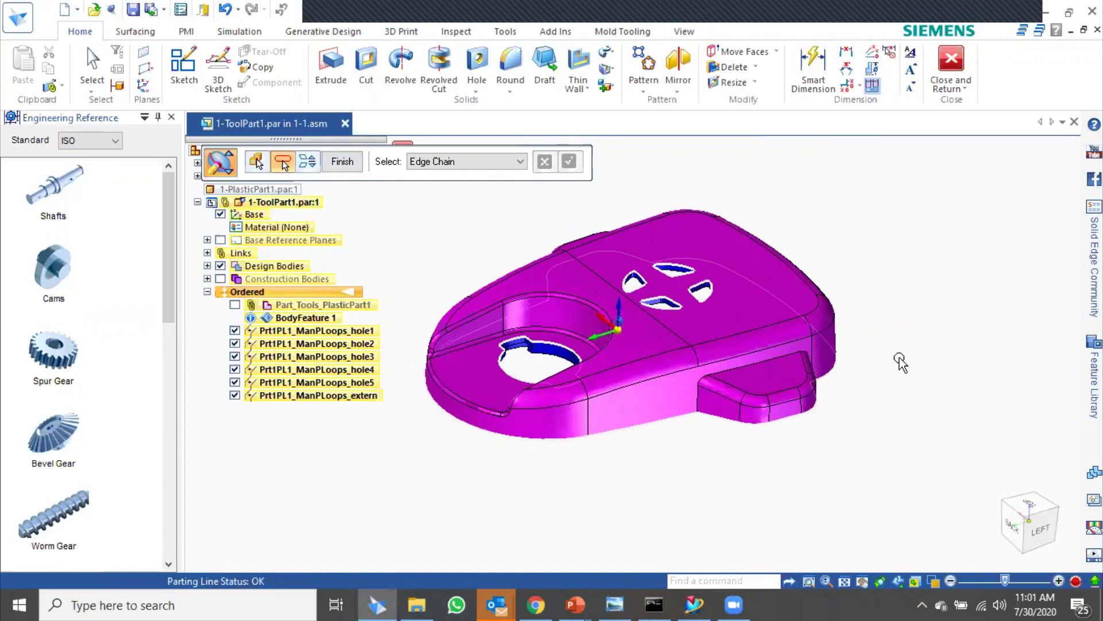
key("ctrl+b")
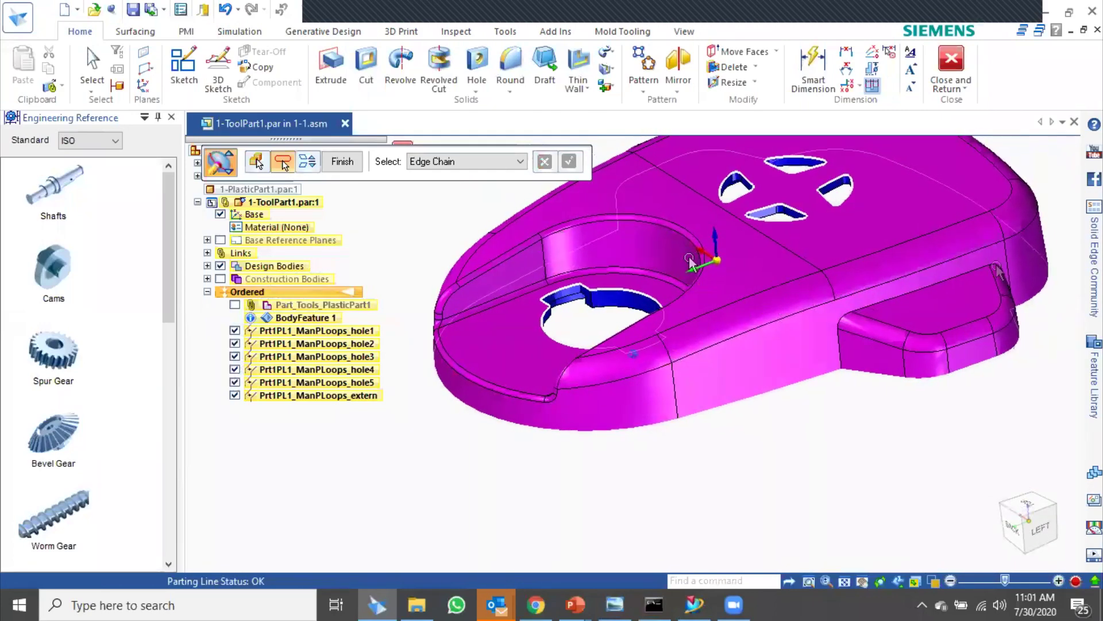
left_click(343, 161)
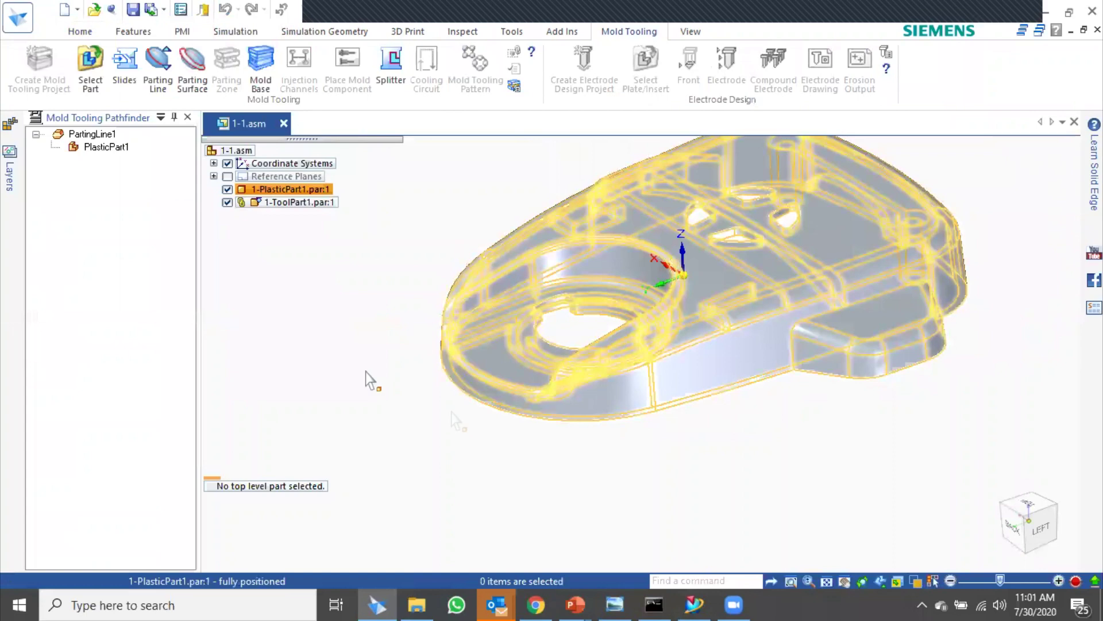
- Create a parting surface for the housing using its parting line as the selection type
left_click(192, 62)
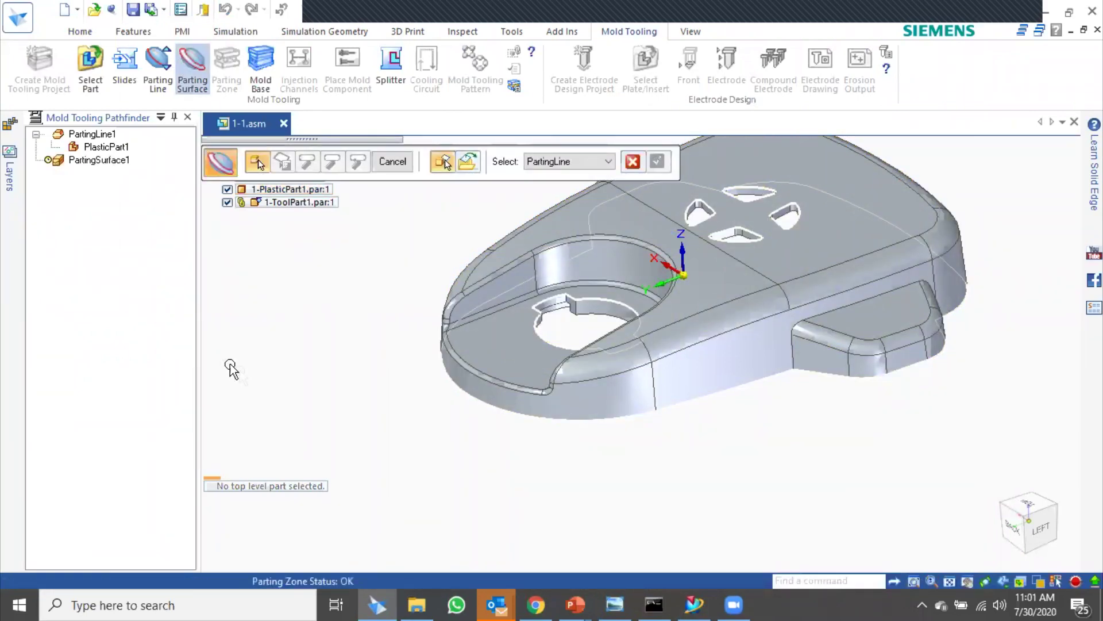
left_click(584, 161)
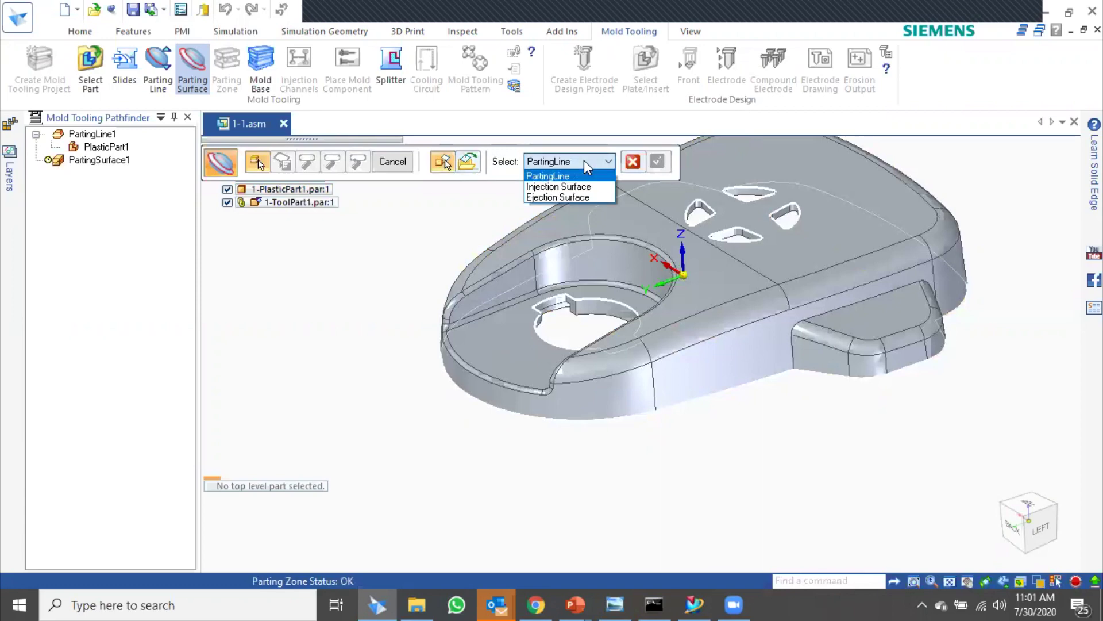
left_click(584, 161)
left_click(502, 352)
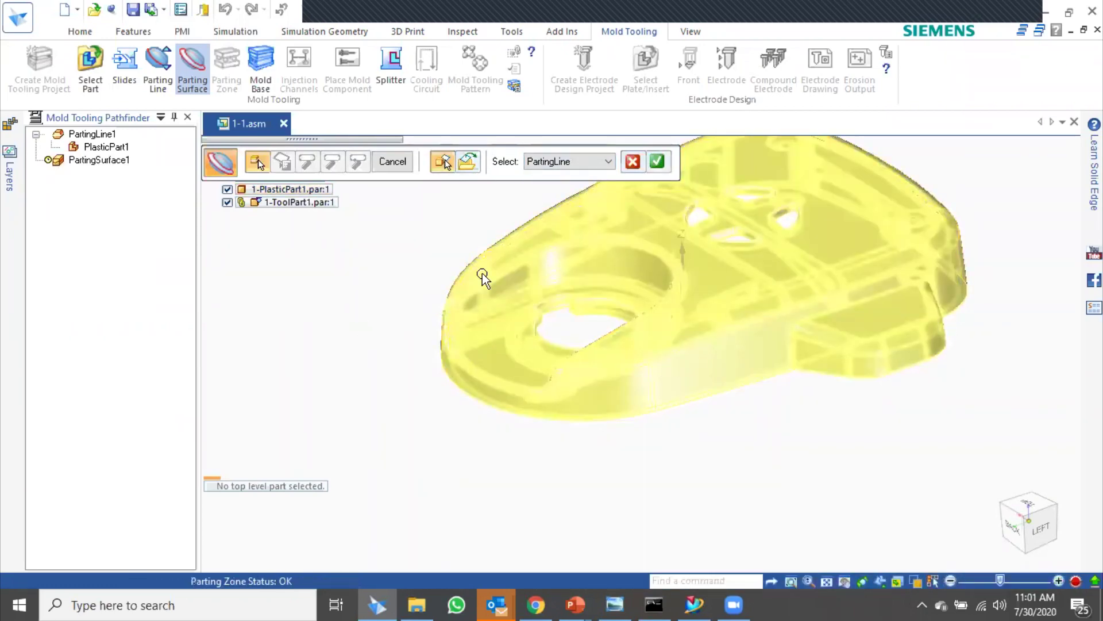
left_click(656, 162)
left_click(626, 396)
left_click(391, 162)
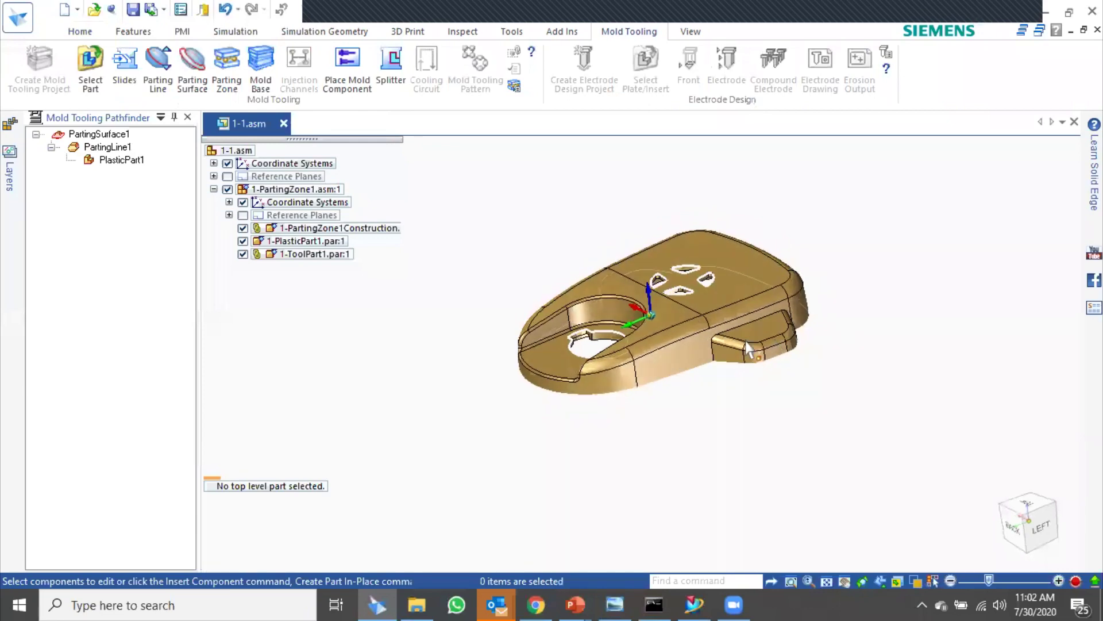
- Create a parting zone with core and cavity blocks from the housing's parting surface, previewing it before finishing
left_click(224, 67)
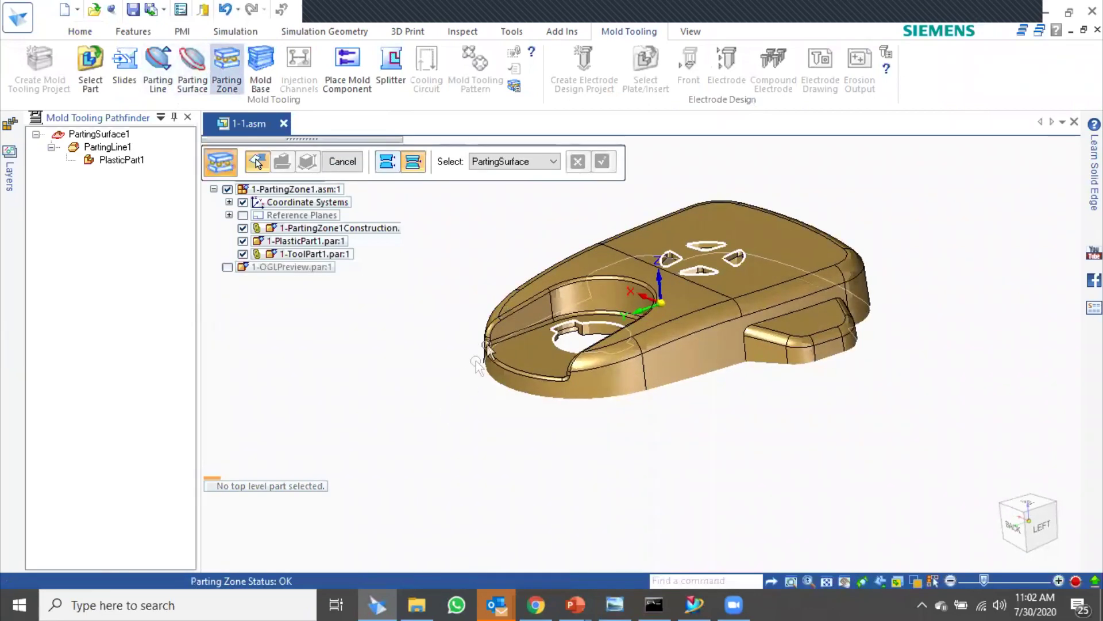
left_click(528, 160)
left_click(527, 175)
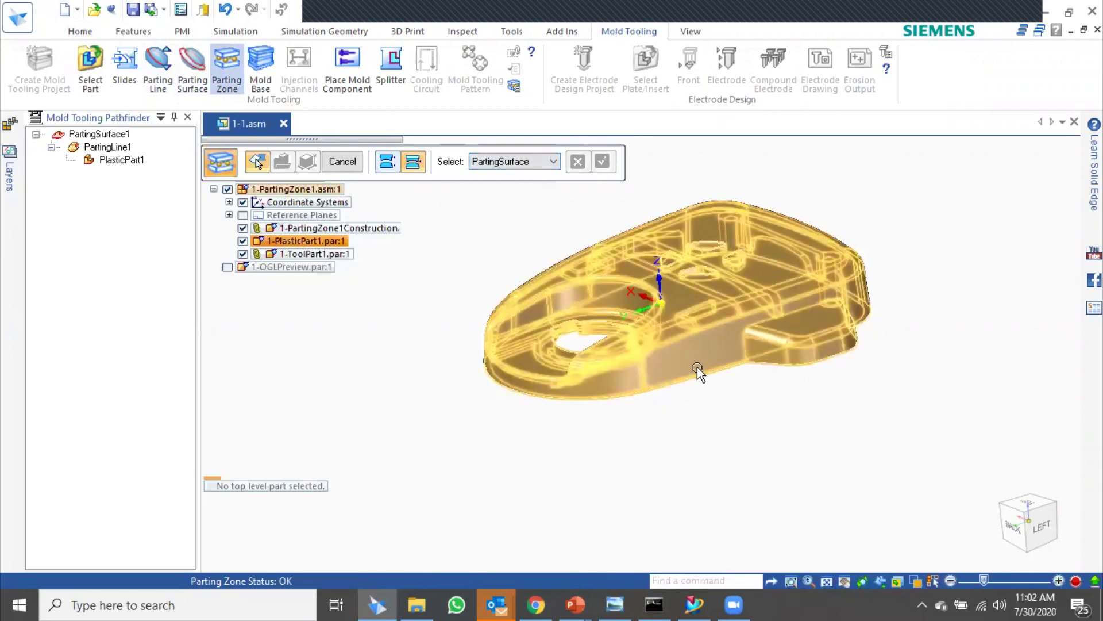
left_click(697, 367)
left_click(603, 165)
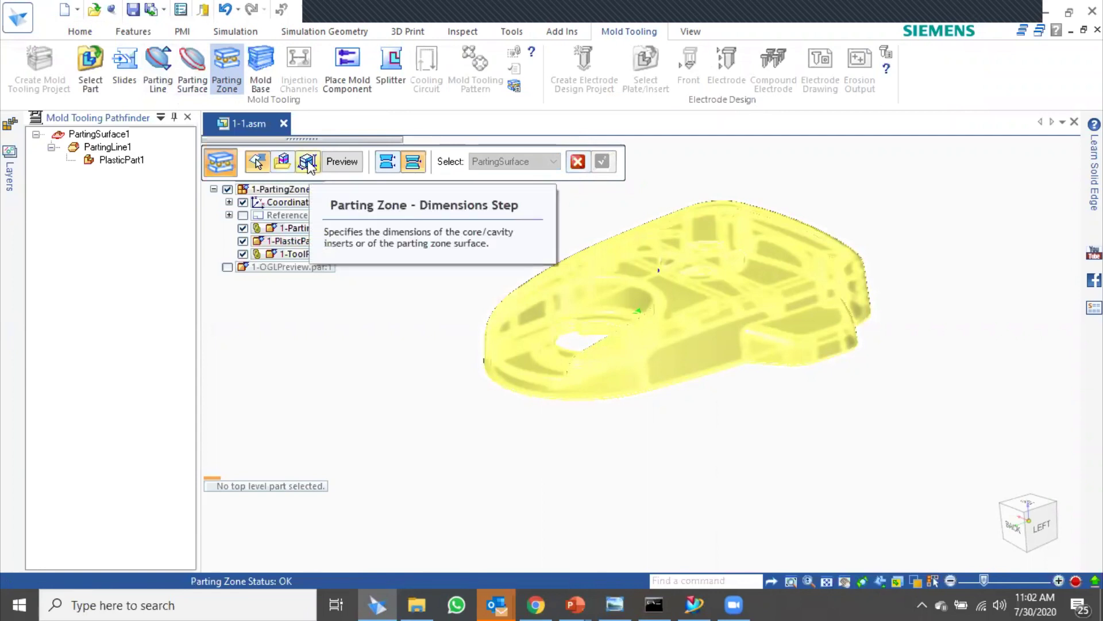
left_click(342, 162)
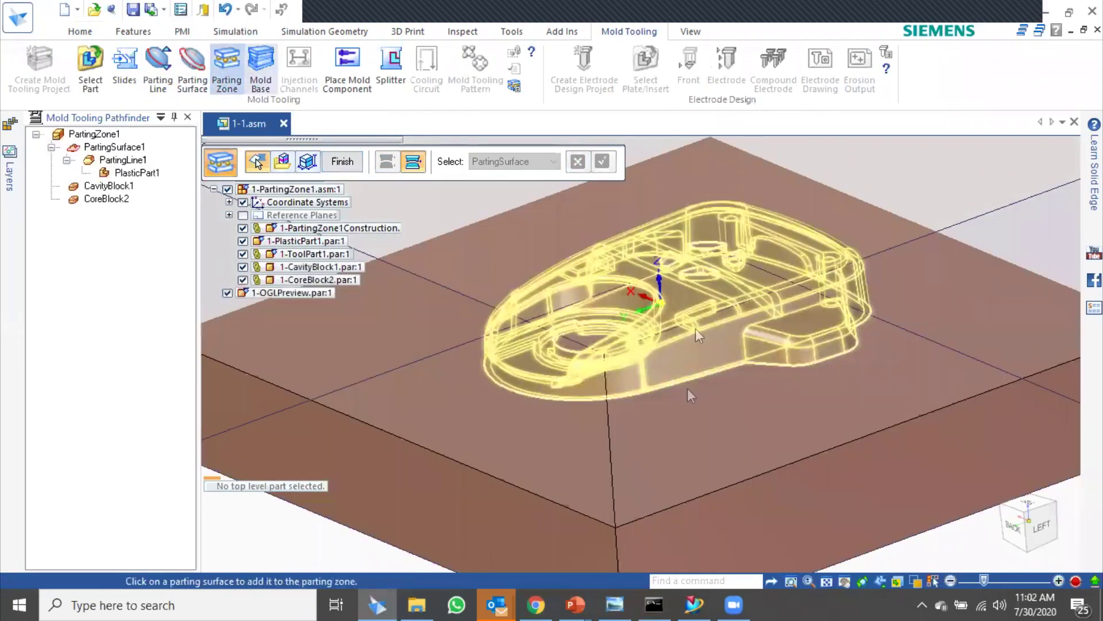
scroll(721, 322, "down", 4)
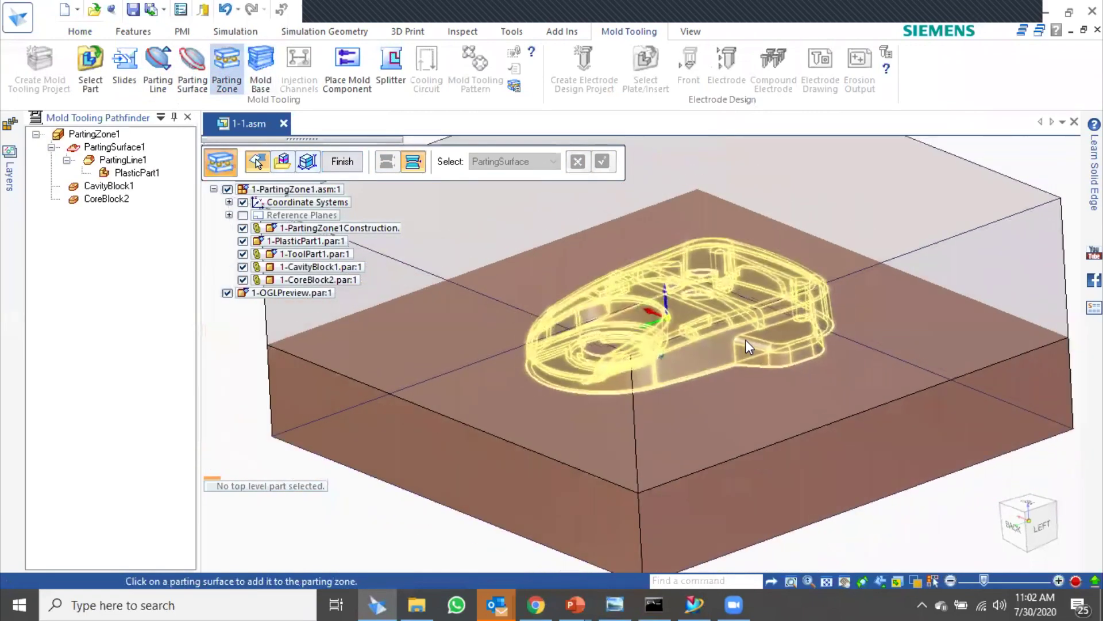
left_click(342, 162)
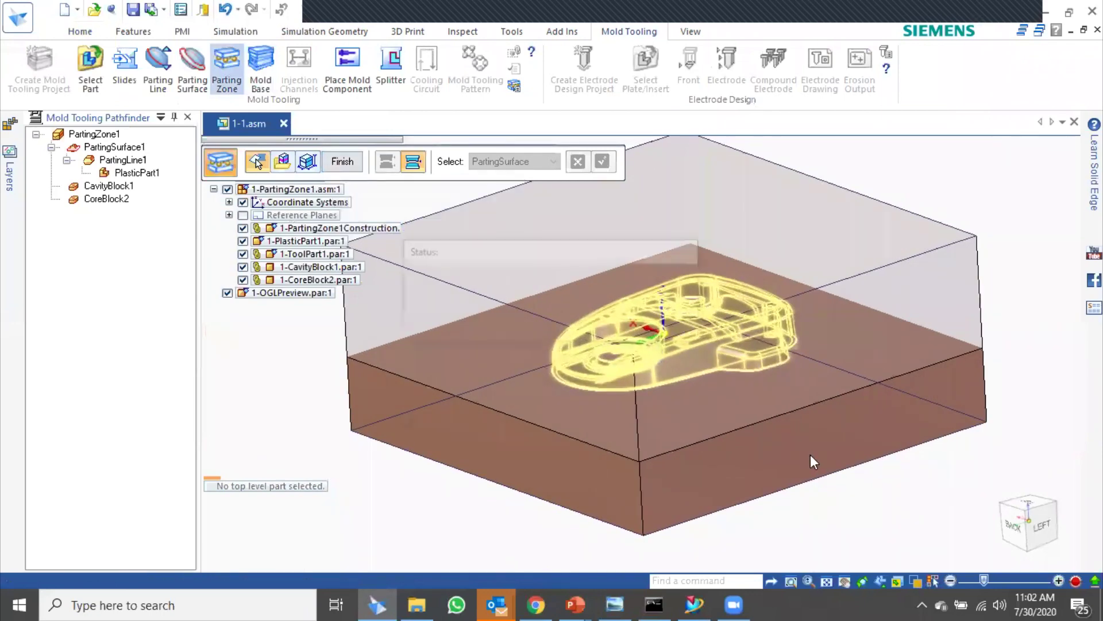
- Hide 1-ToolPart1.par and 1-CavityBlock1.par in the parting zone assembly, keeping 1-CoreBlock2.par displayed
middle_click_drag(839, 443, 785, 414)
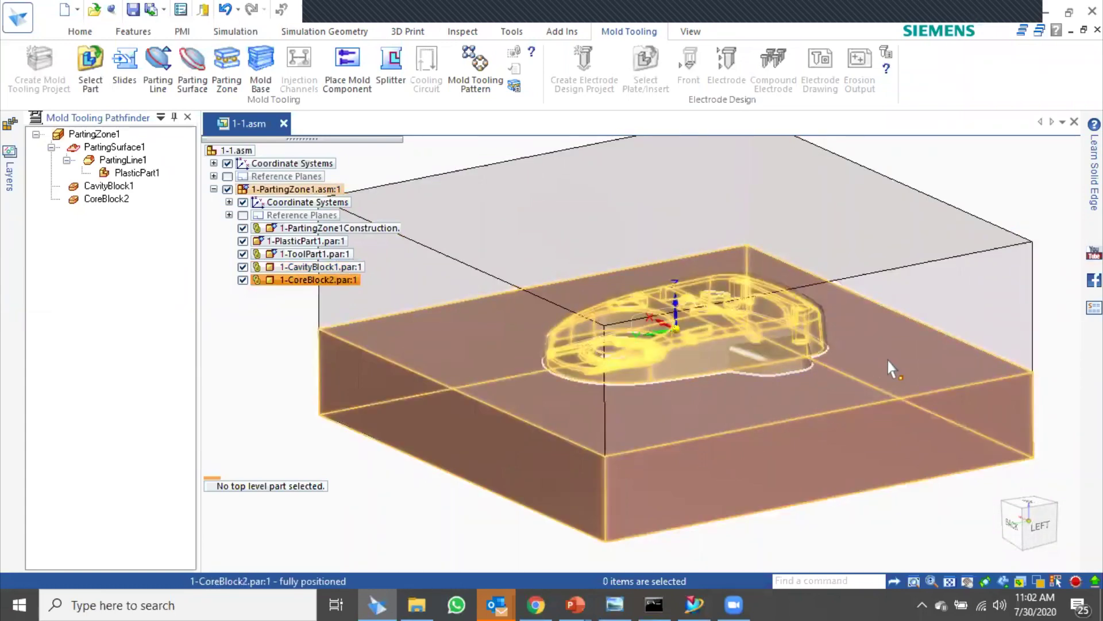
middle_click_drag(830, 401, 888, 356)
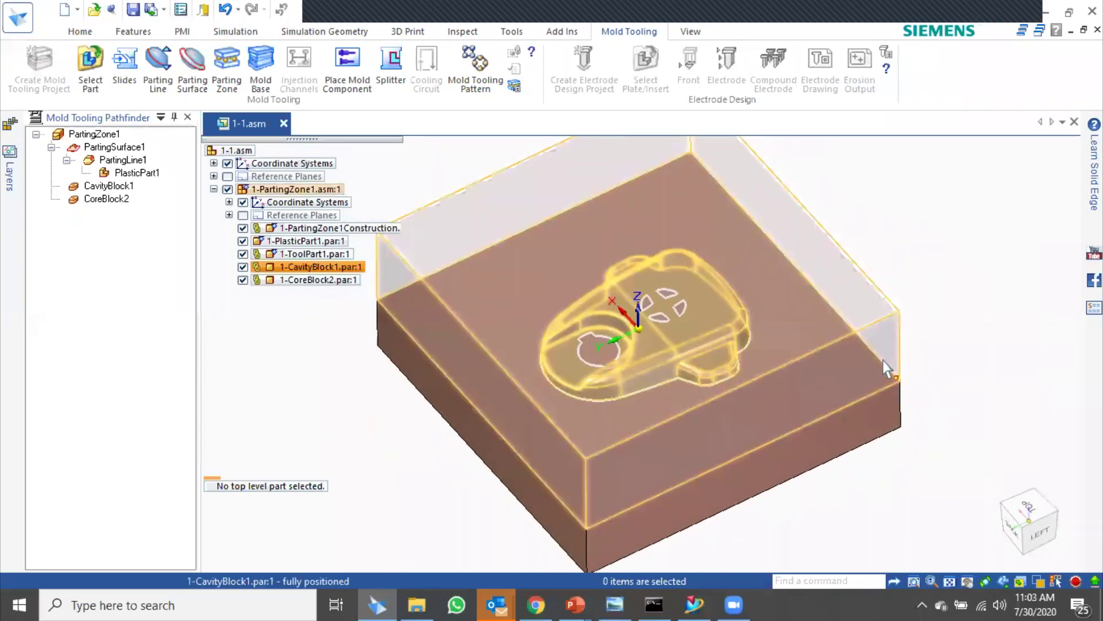
middle_click_drag(984, 331, 954, 328)
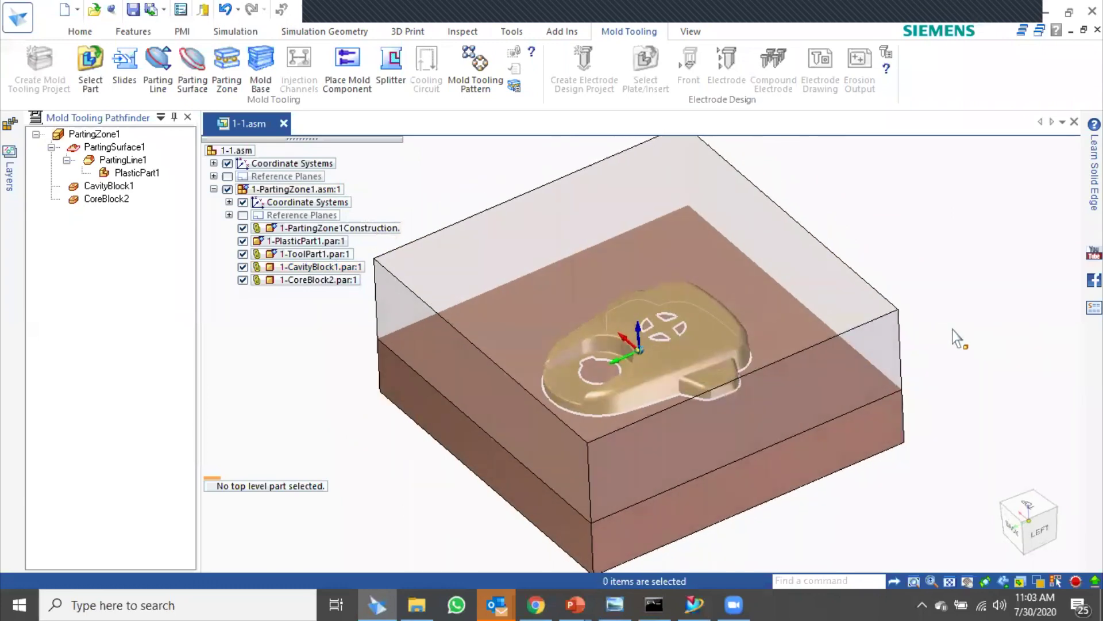
left_click(298, 280)
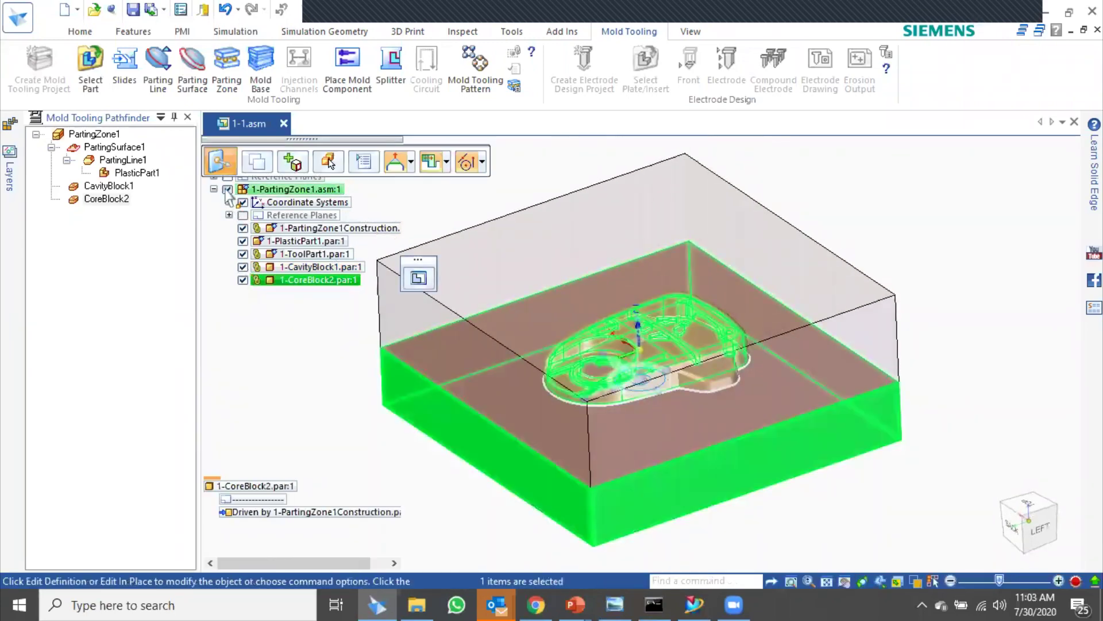
left_click(228, 190)
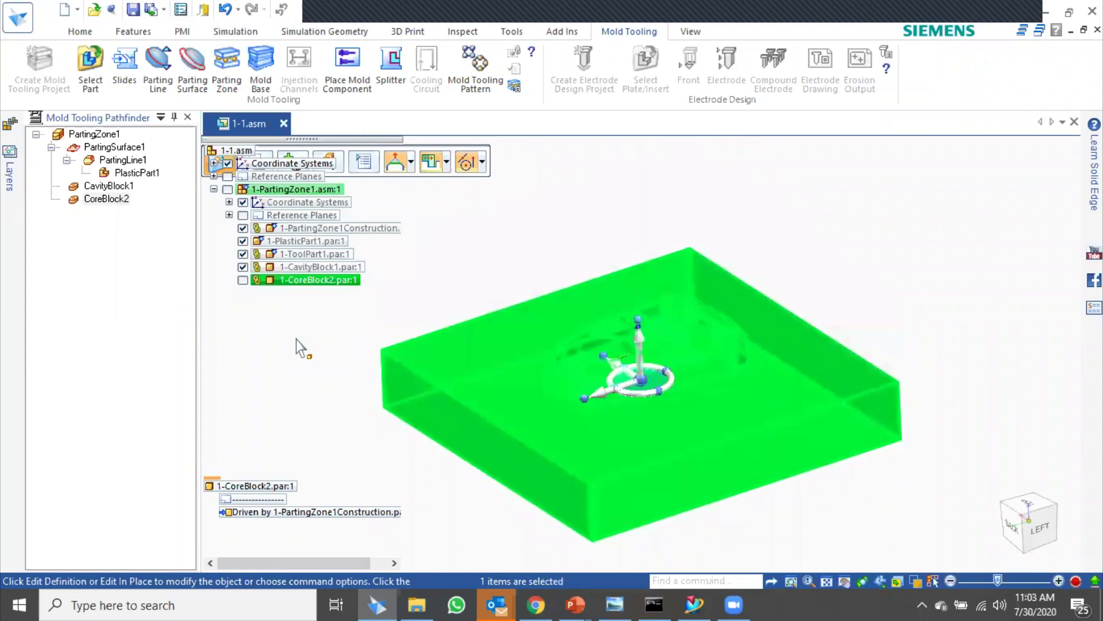
left_click(243, 279)
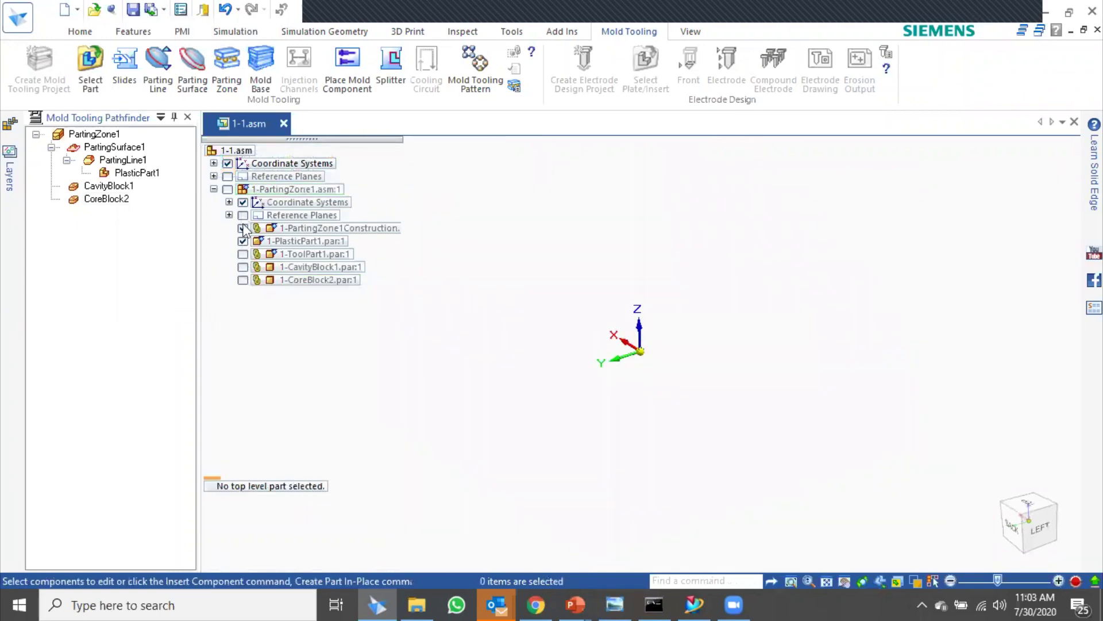
left_click(242, 280)
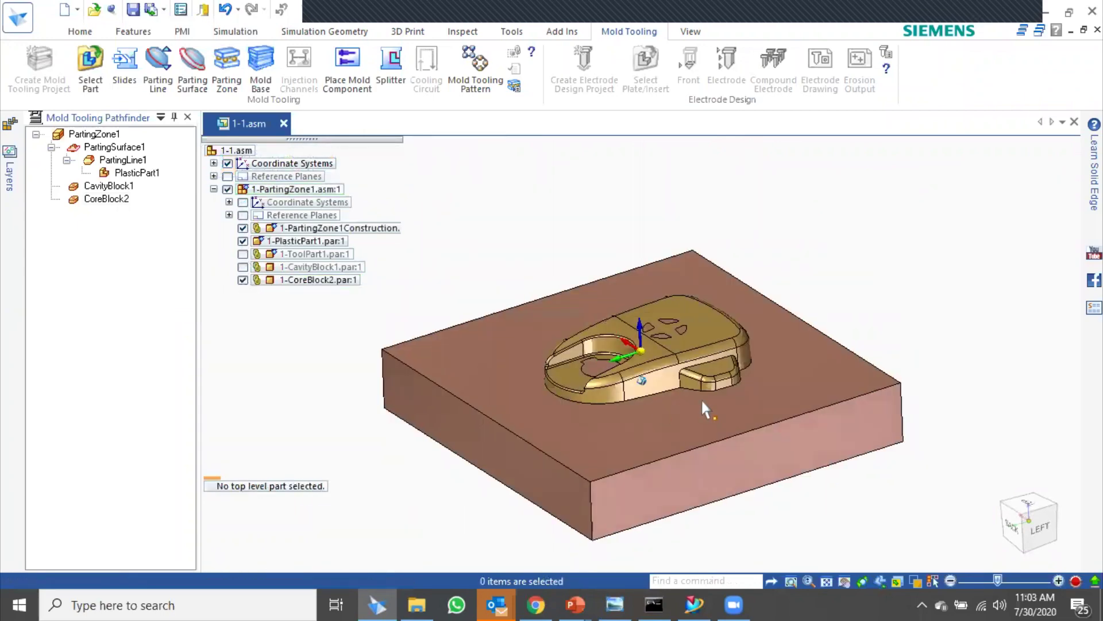
- Hide 1-PlasticPart1.par and the 1-PartingZone1Construction part to examine the core block's moulded features on their own
left_click(242, 240)
left_click(242, 228)
scroll(753, 385, "up", 5)
middle_click_drag(782, 410, 799, 379)
scroll(771, 413, "down", 3)
scroll(771, 413, "up", 3)
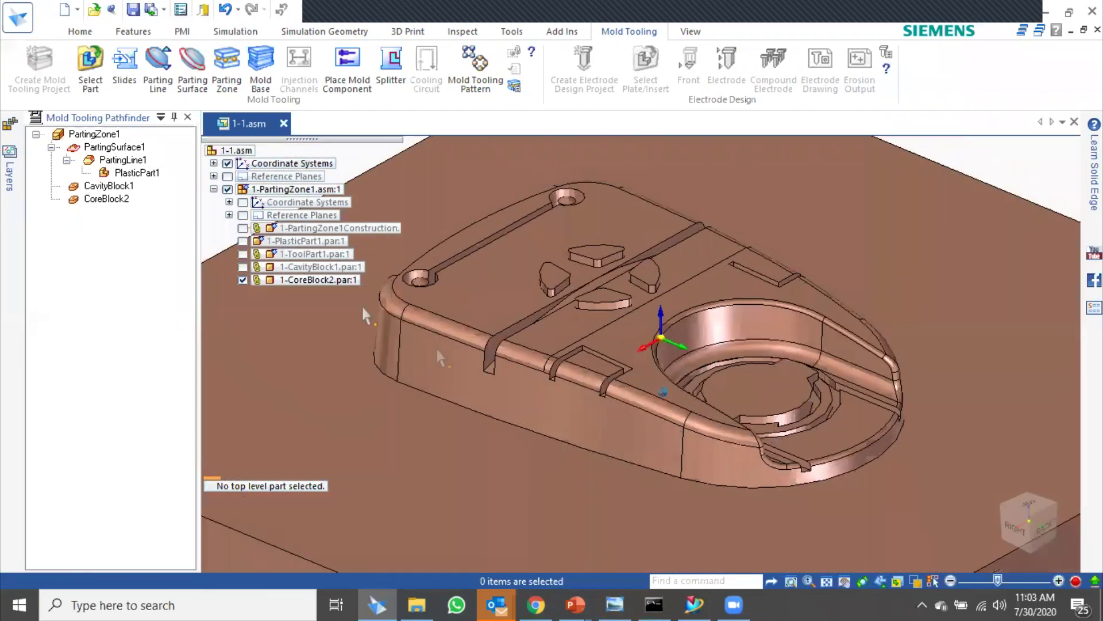
scroll(437, 349, "down", 3)
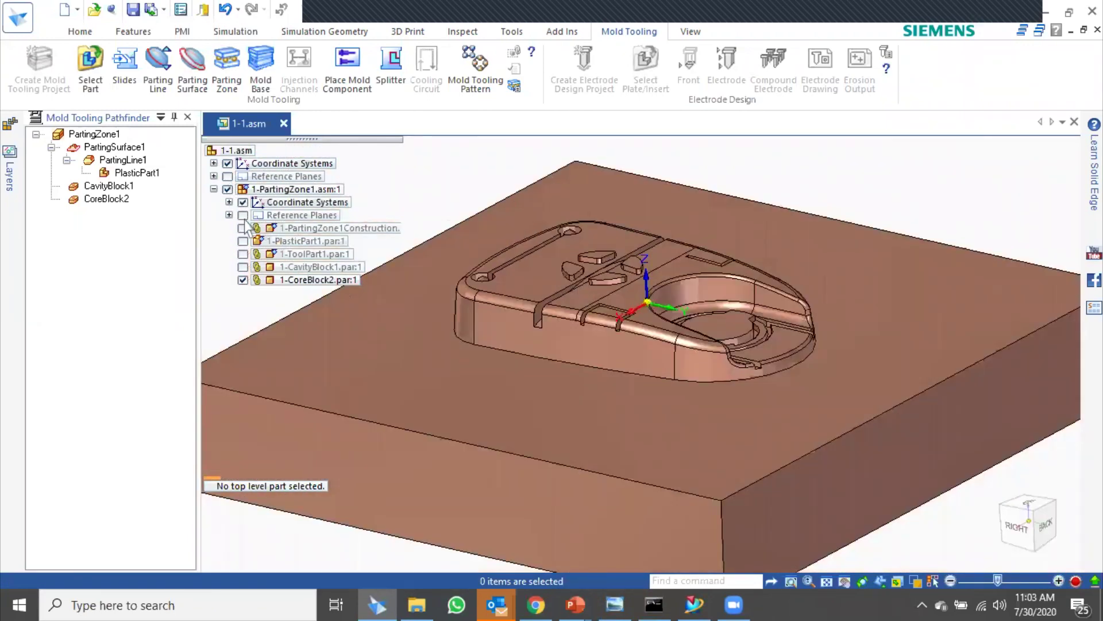
- Show the hidden construction, plastic, tool and cavity parts again together with the core block in the parting zone assembly
left_click(243, 241)
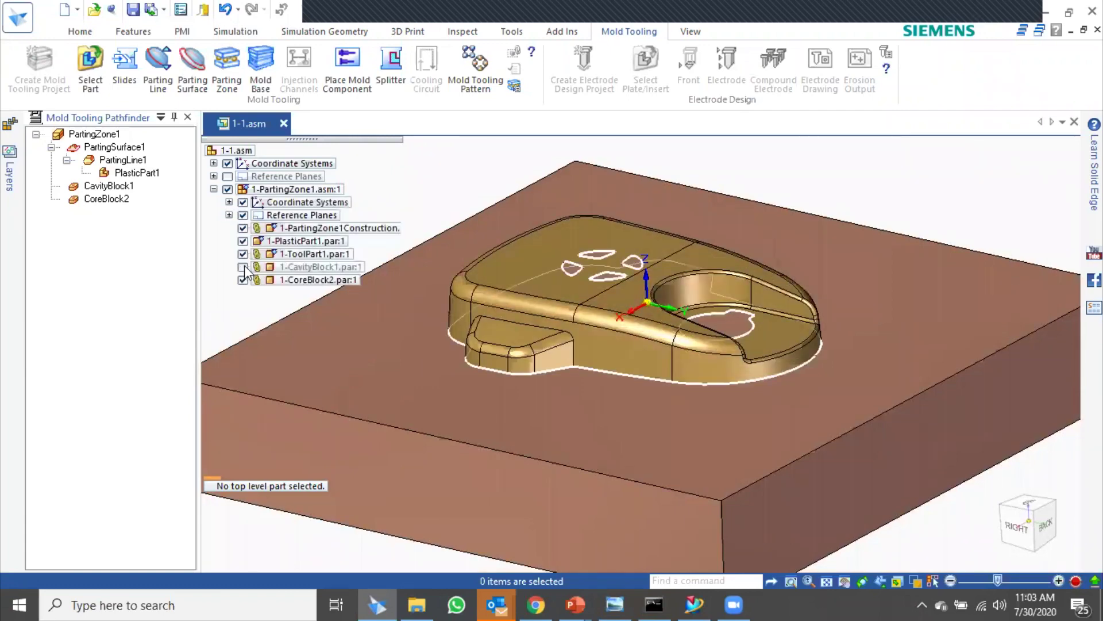
left_click(242, 267)
scroll(789, 385, "down", 5)
middle_click_drag(798, 411, 812, 418)
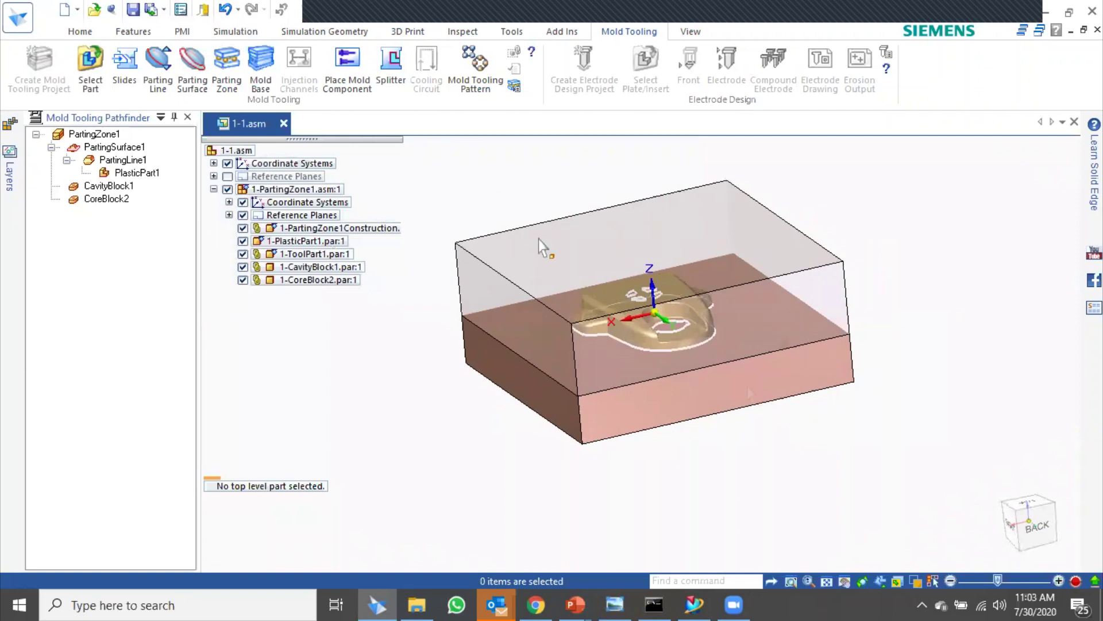
- Create a mold base for the parting zone using the Hasco standard with the square type, previewing it before finishing
left_click(254, 65)
left_click(587, 337)
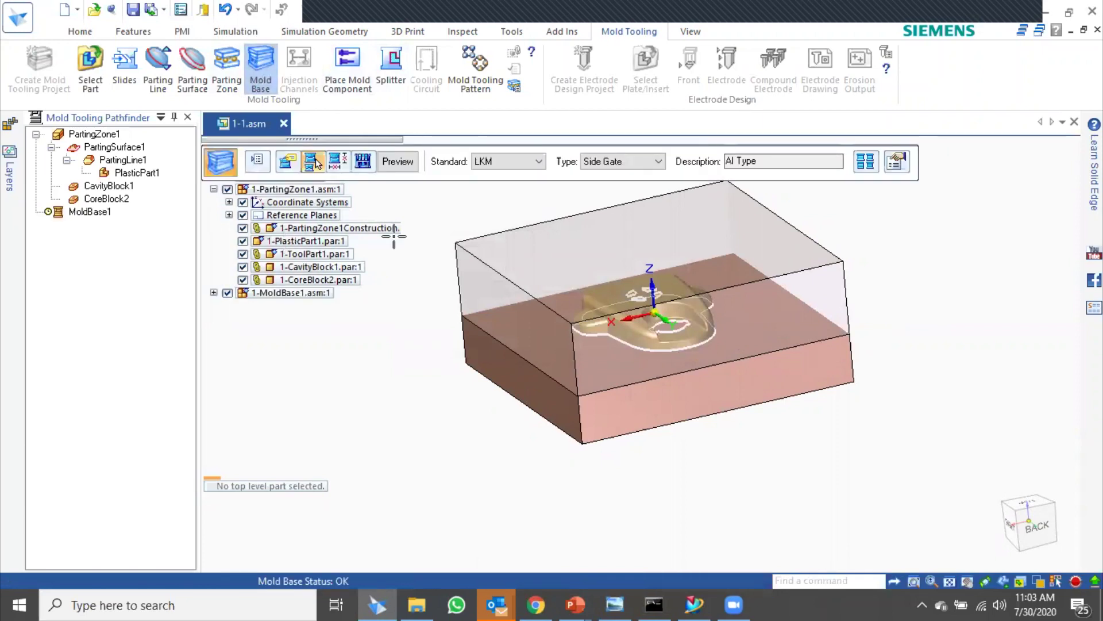
left_click(498, 161)
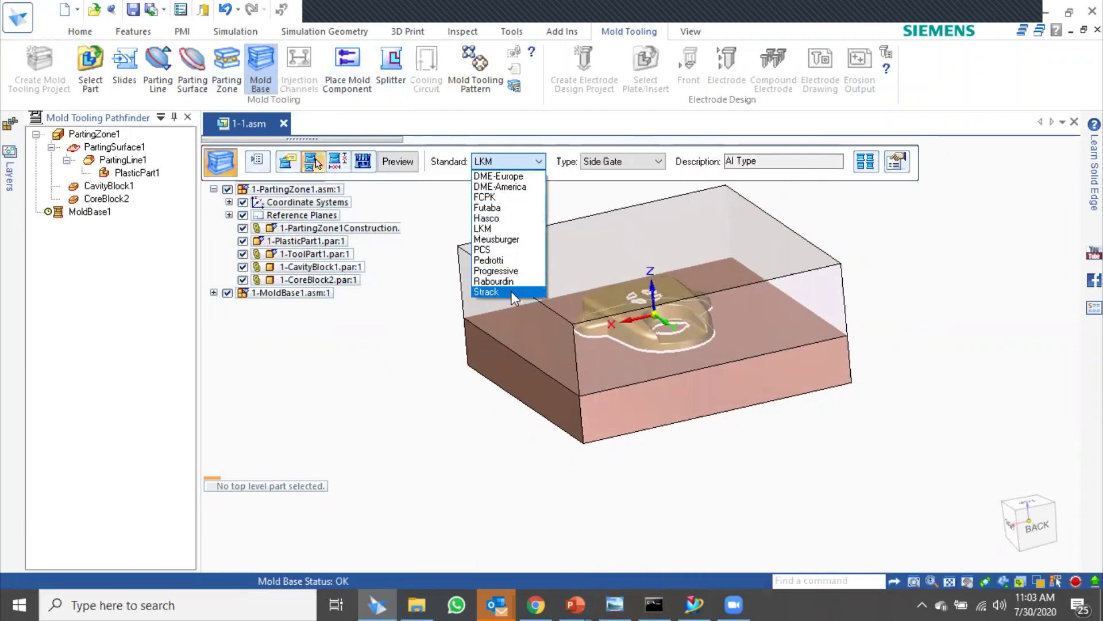
left_click(514, 219)
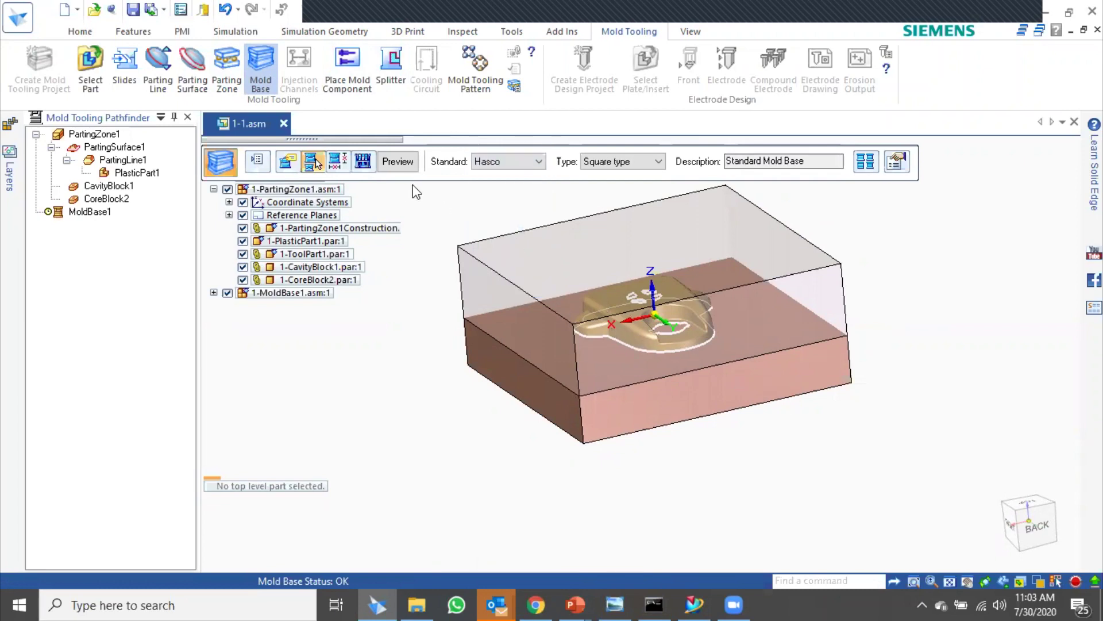
left_click(408, 163)
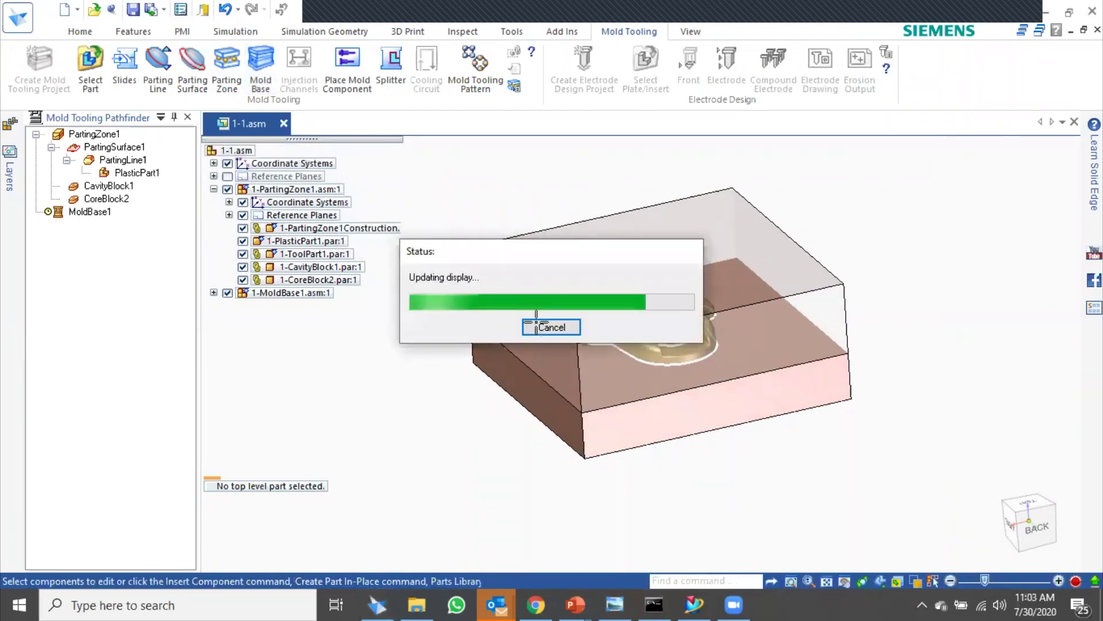
middle_click_drag(802, 351, 600, 354)
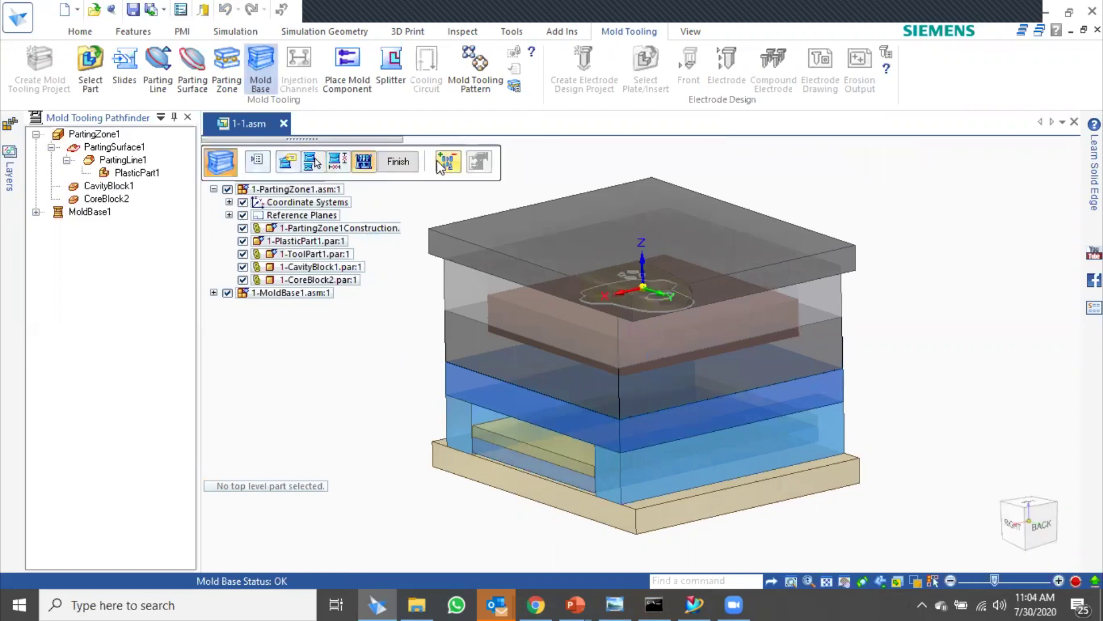
left_click(398, 162)
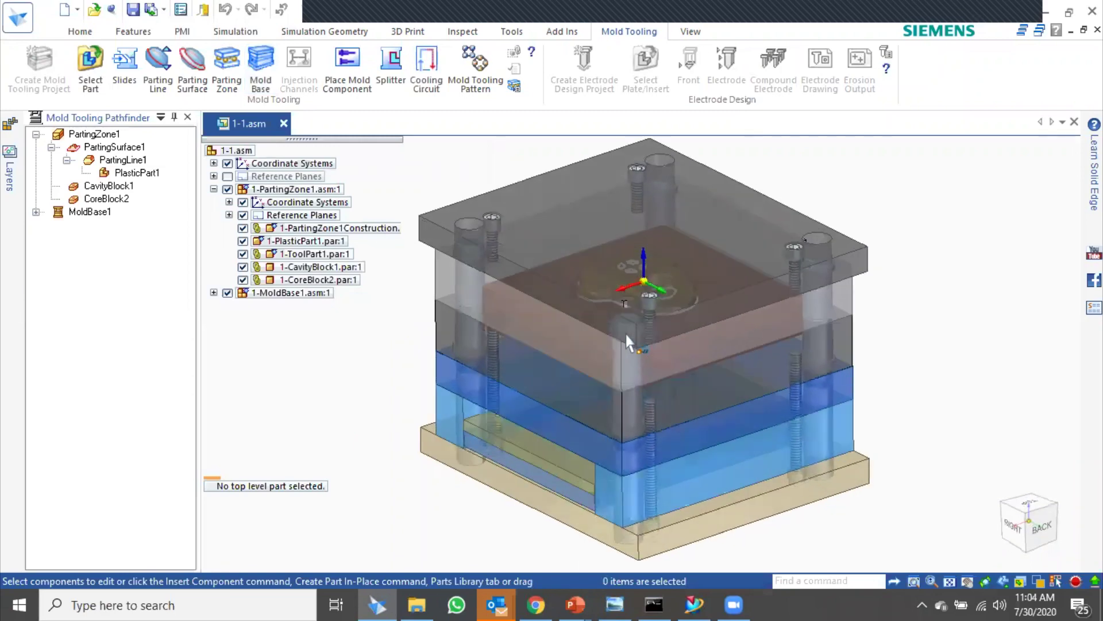
- Inspect the finished mold base and review the requested part modifications in Product_changes.tif before returning to the assembly
scroll(623, 337, "up", 5)
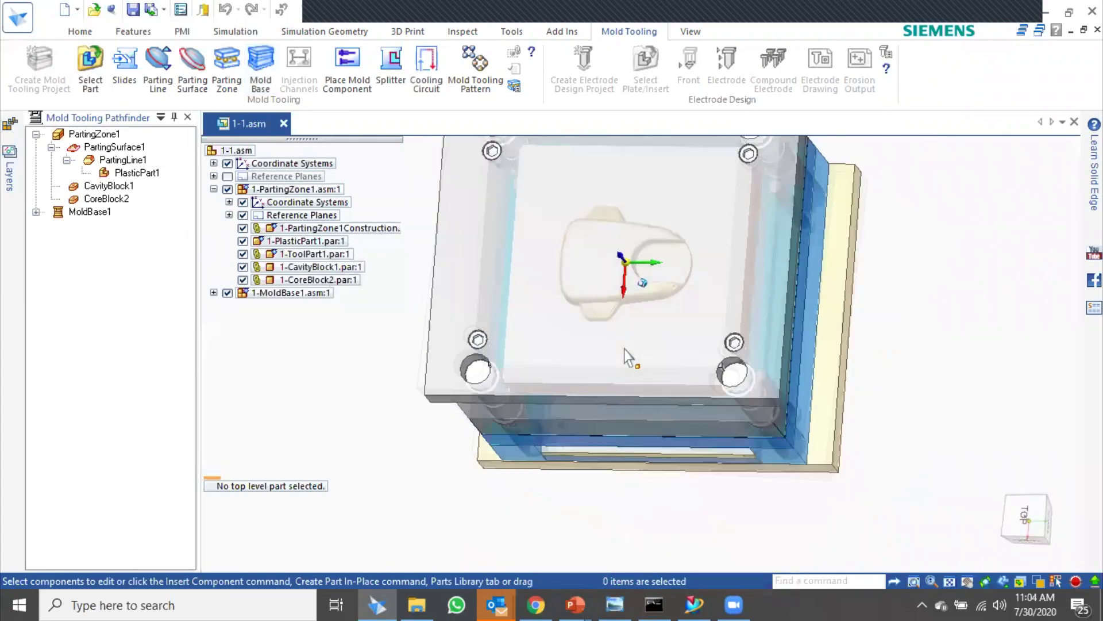
left_click(614, 604)
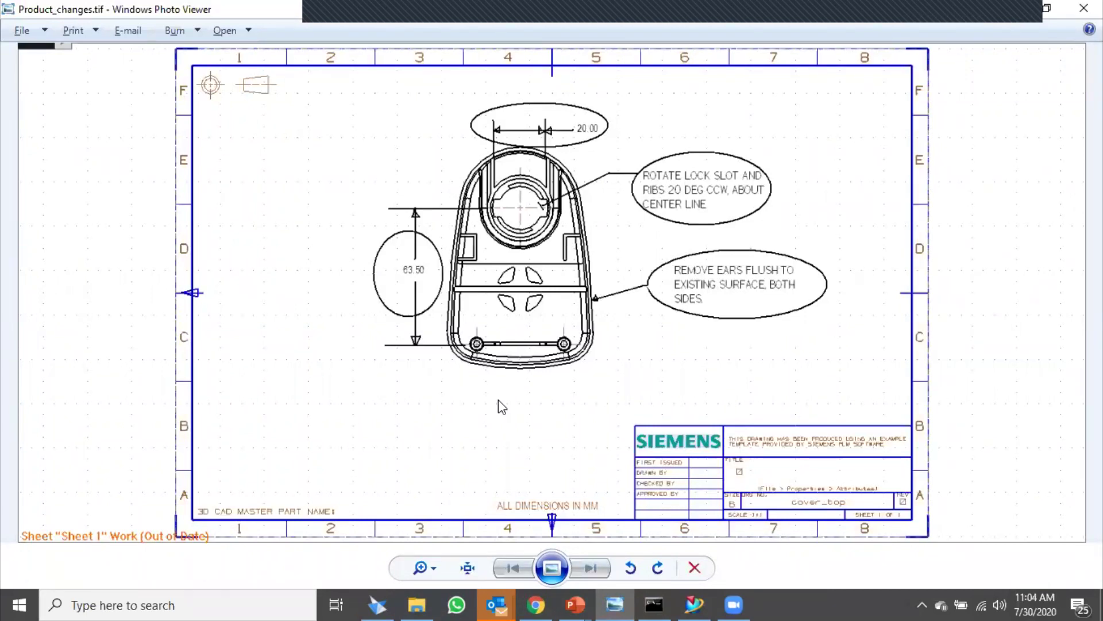
left_click(499, 603)
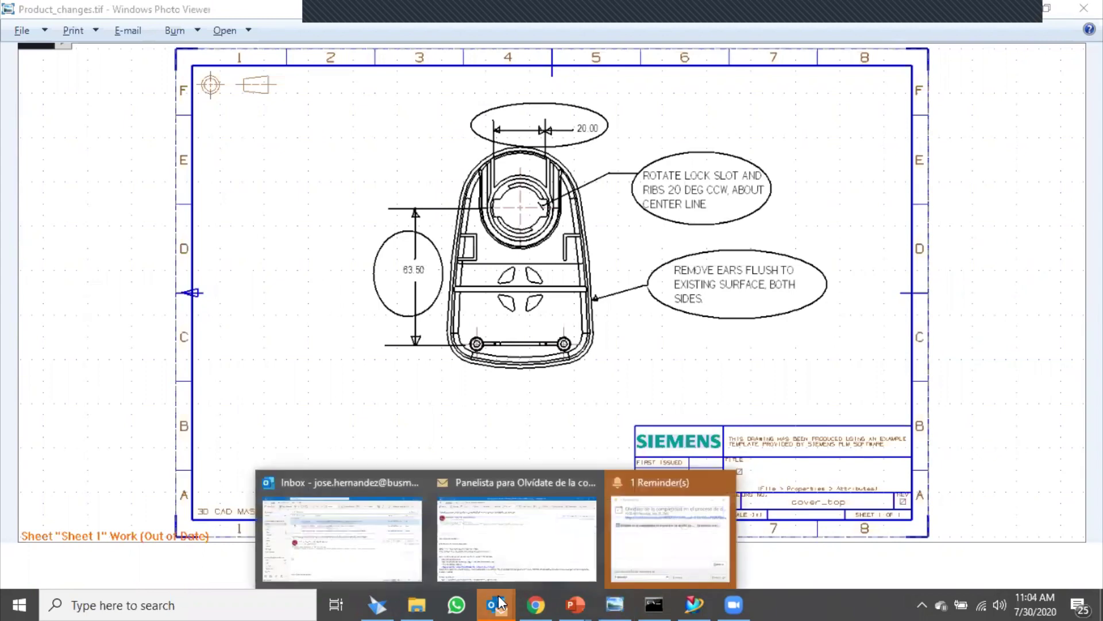
left_click(379, 603)
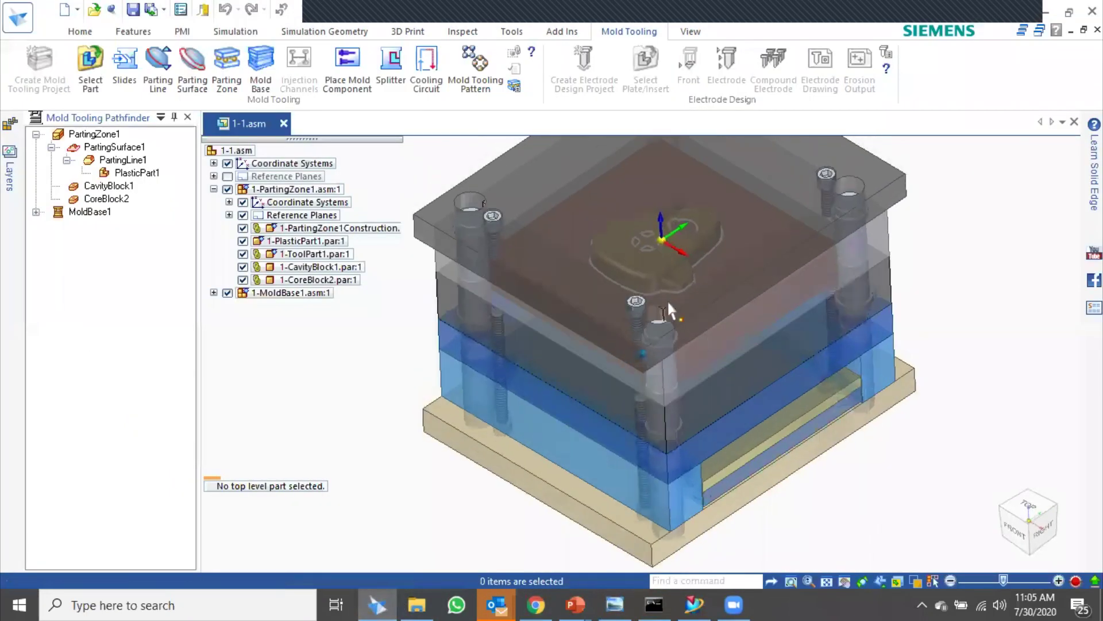
- Save the mold assembly 1-1.asm and open the source part demo_day - Copy.par
key("ctrl+s")
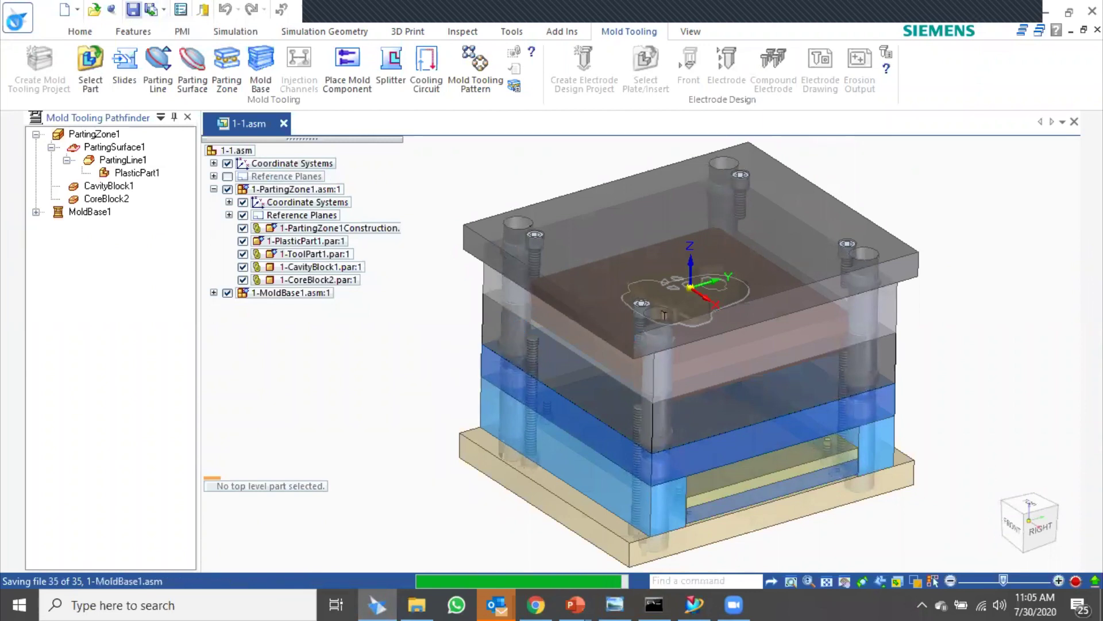
left_click(18, 19)
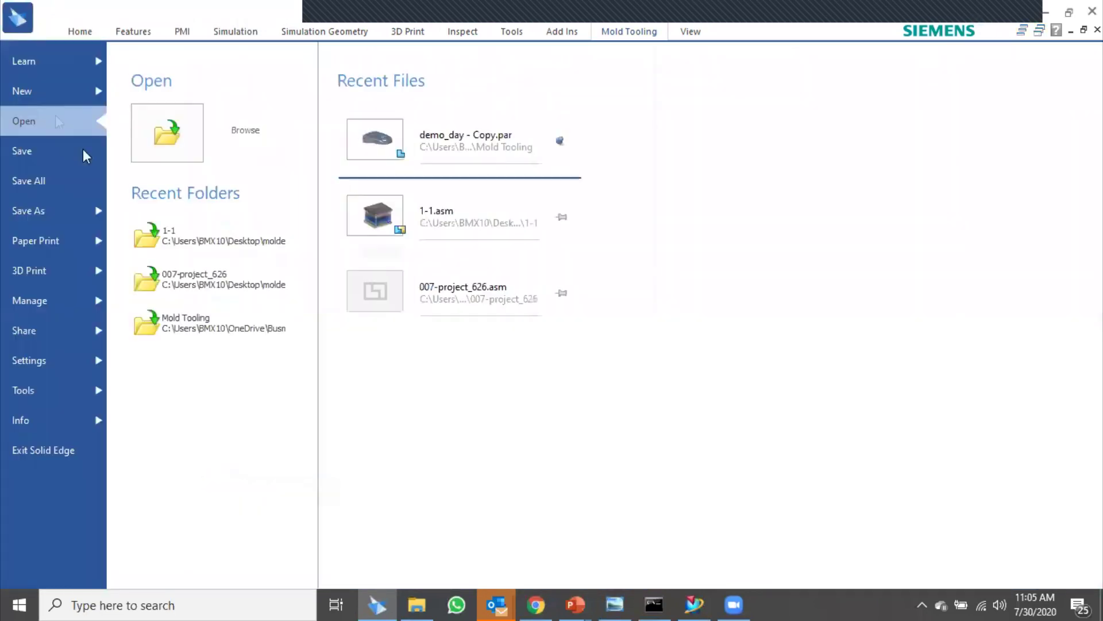
left_click(500, 217)
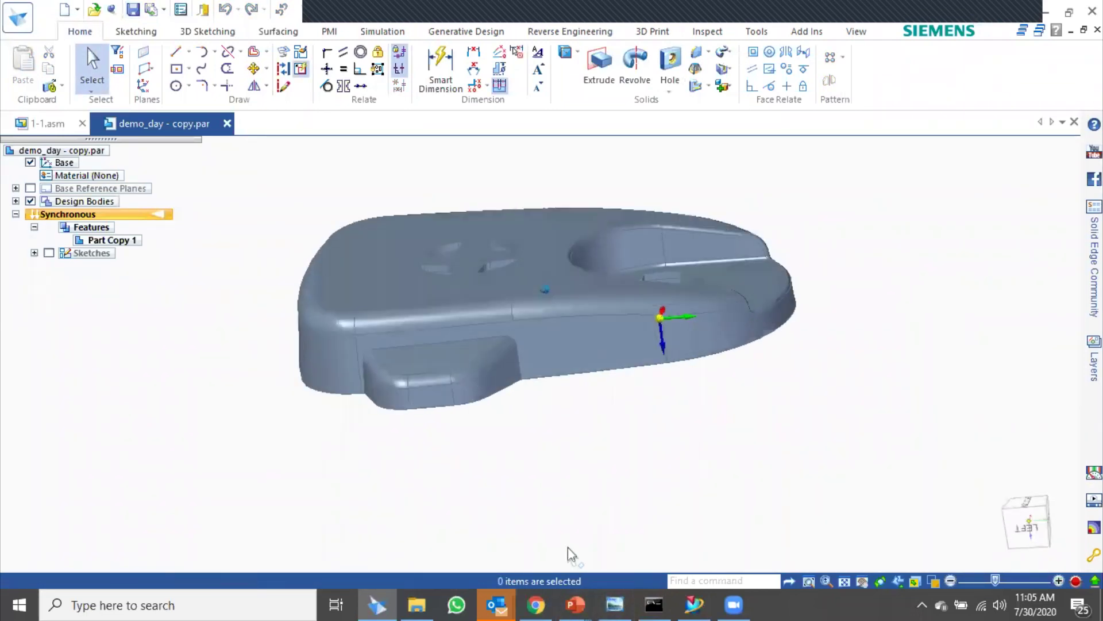
- Check the ear removal note in Product_changes.tif and delete the ears from both sides of the housing
left_click(590, 568)
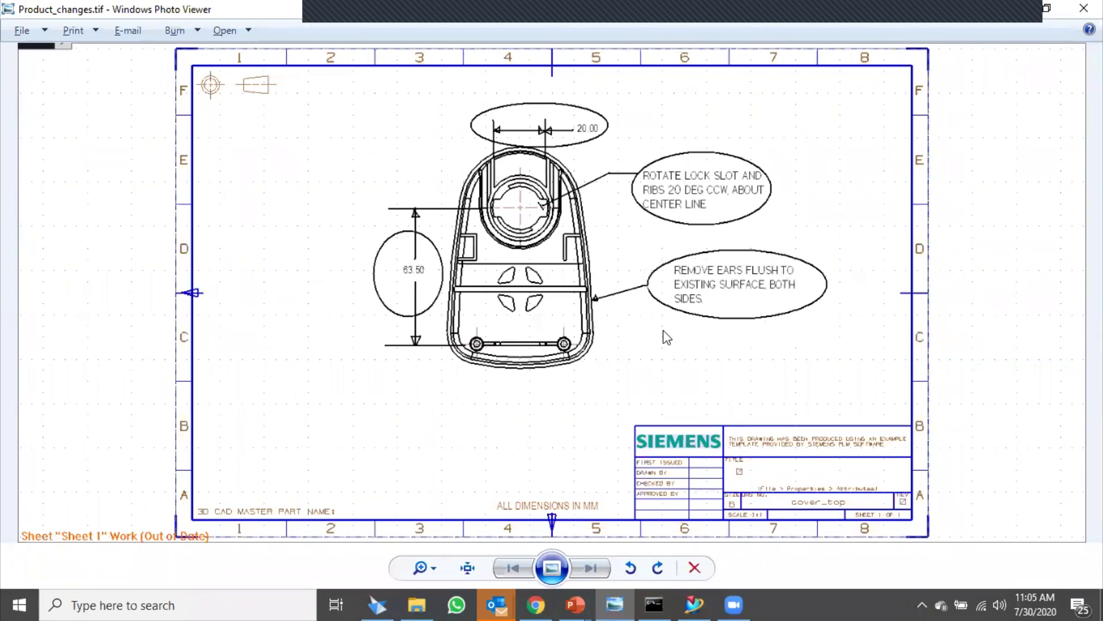
key("alt+Tab")
mouse_move(784, 404)
middle_mouse_down()
mouse_move(810, 417)
mouse_move(800, 419)
middle_mouse_up()
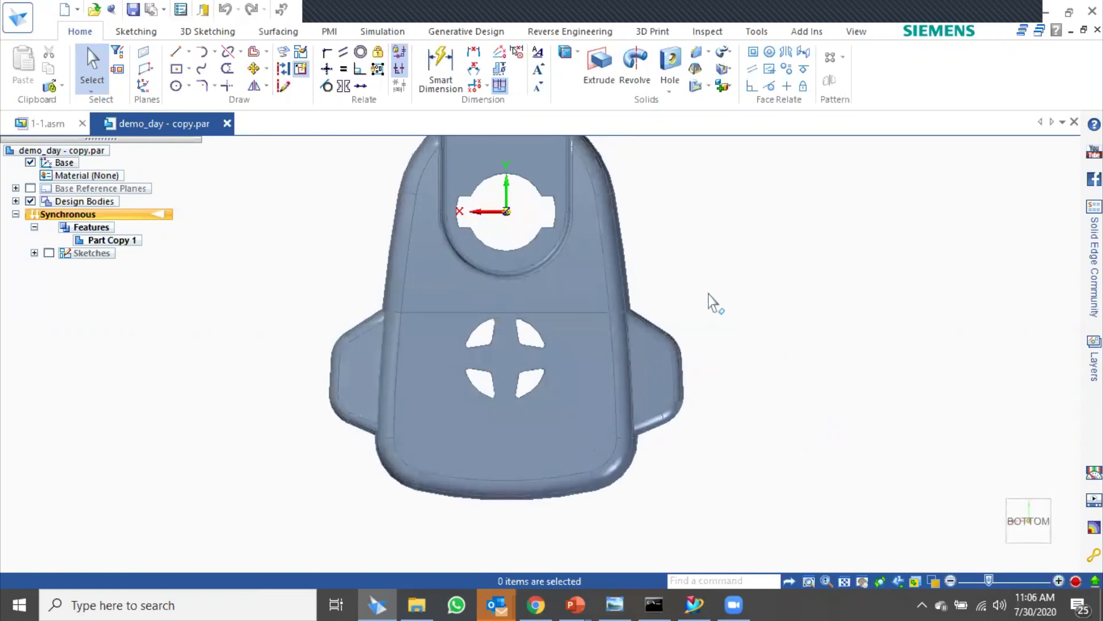
left_click_drag(642, 435, 616, 438)
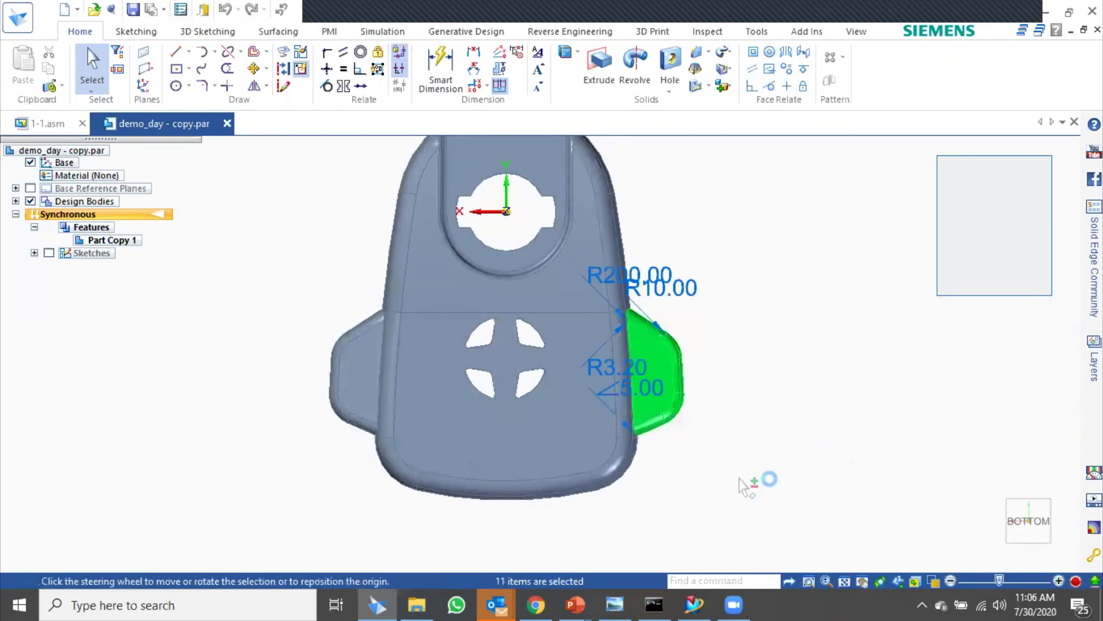
key("Delete")
left_click_drag(294, 277, 402, 458)
key("Delete")
- Highlight the Part Copy 1 feature to review the geometry it covers, and clear the selection
middle_click_drag(677, 512, 682, 485)
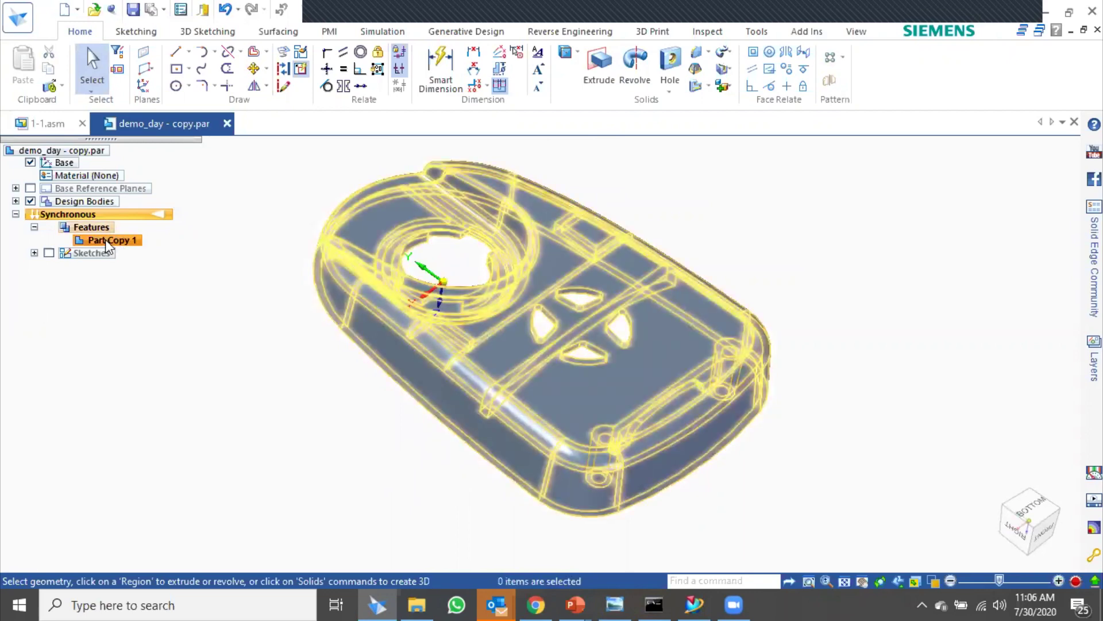
left_click(109, 239)
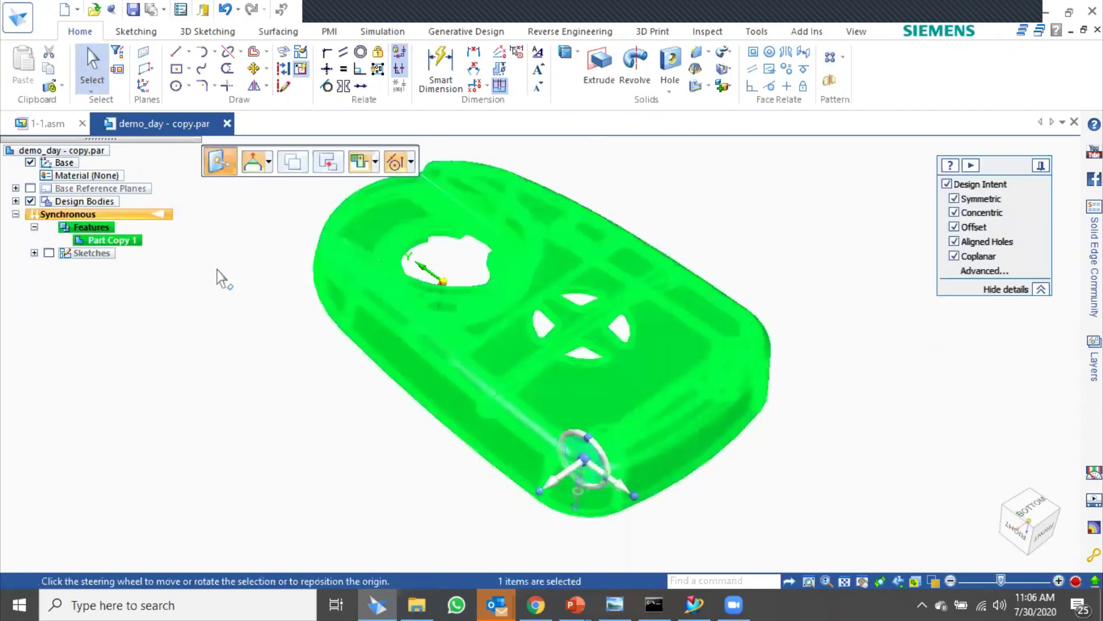
key("Escape")
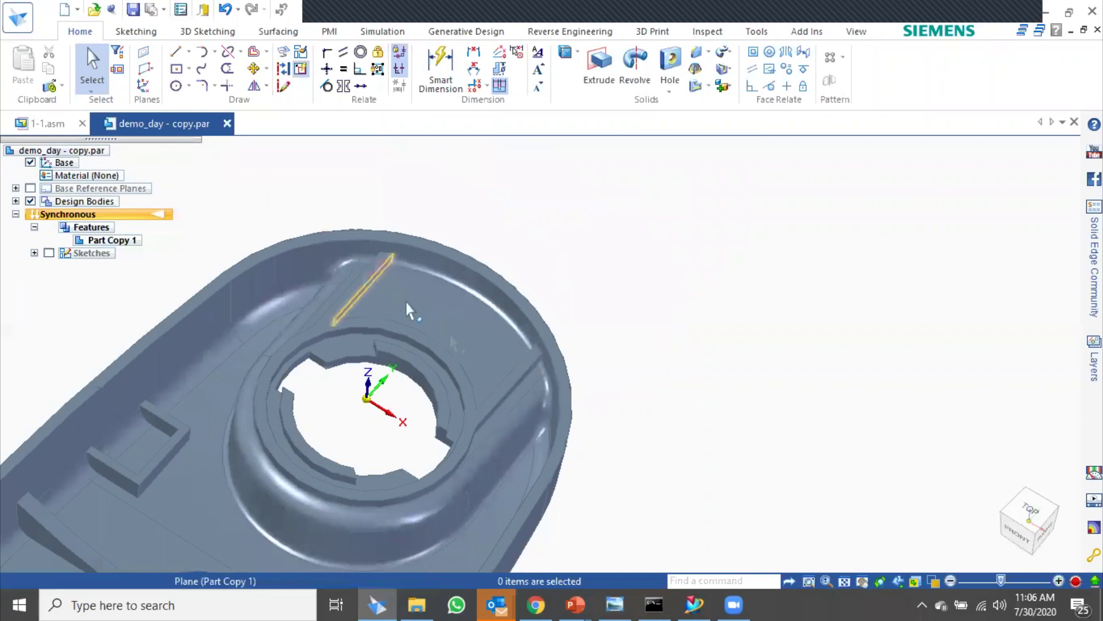
- Dimension the distance between the two parallel ribs at the housing's rounded end and check the required value in Product_changes.tif
left_click(441, 68)
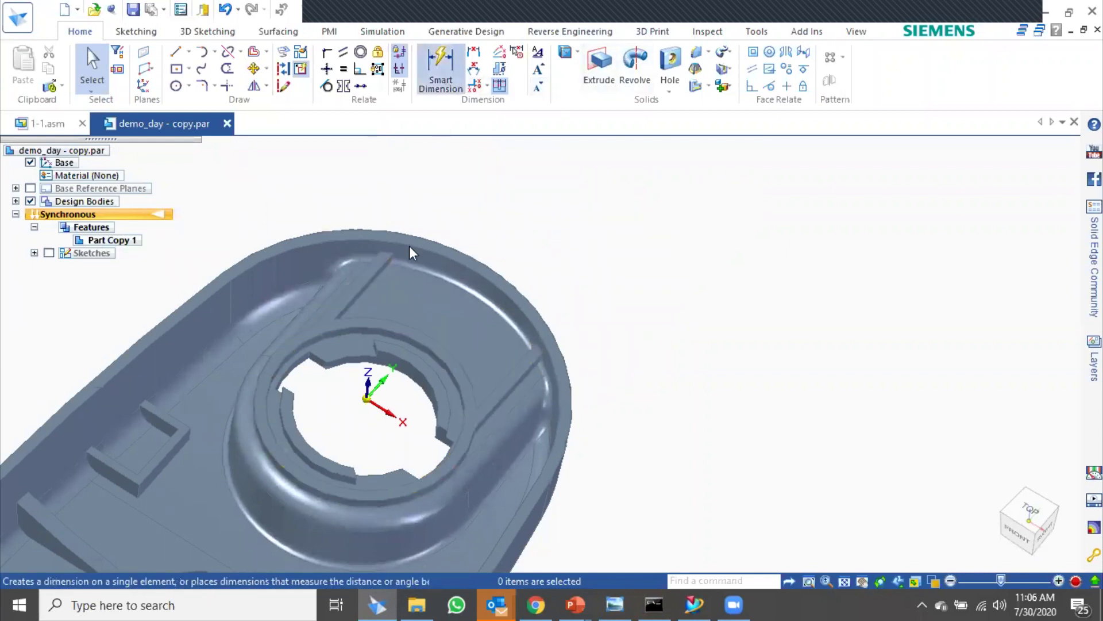
left_click(381, 268)
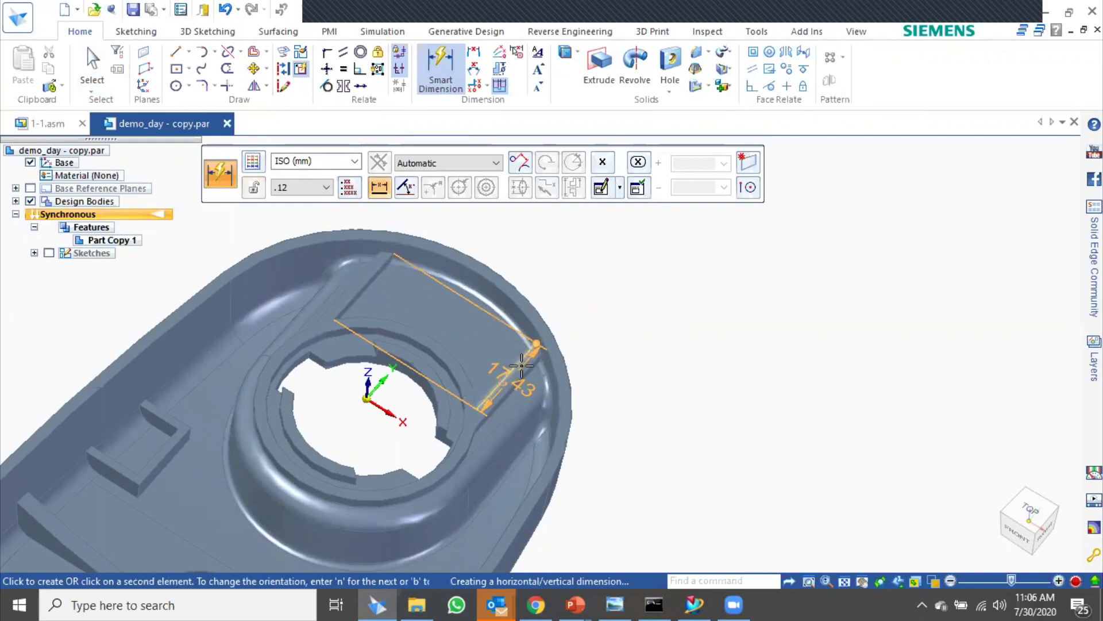
left_click(571, 256)
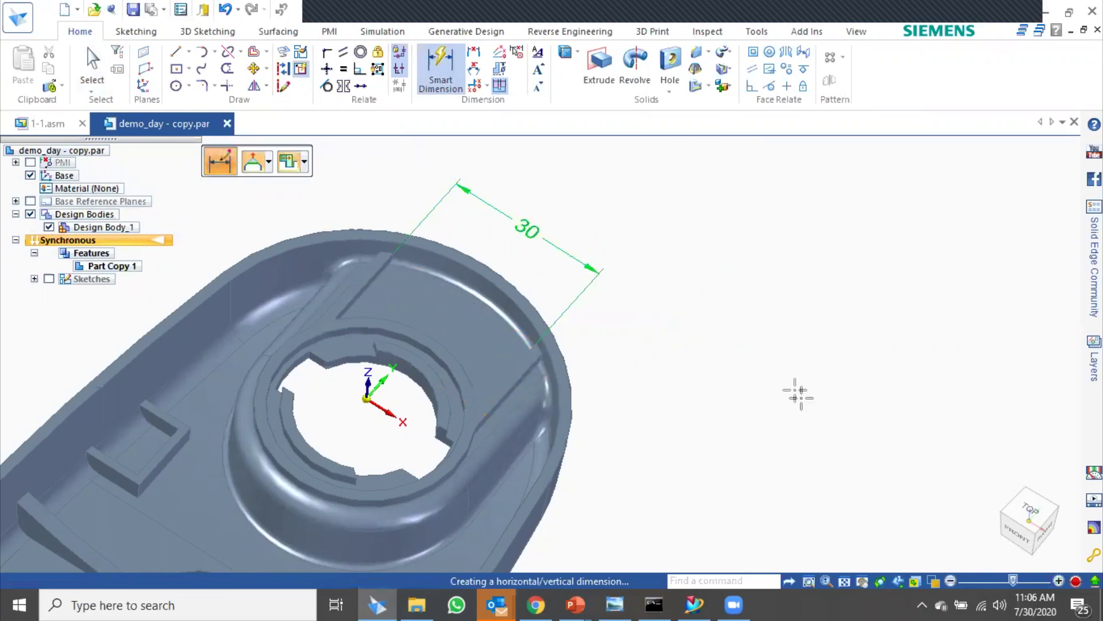
middle_click_drag(813, 404, 815, 413)
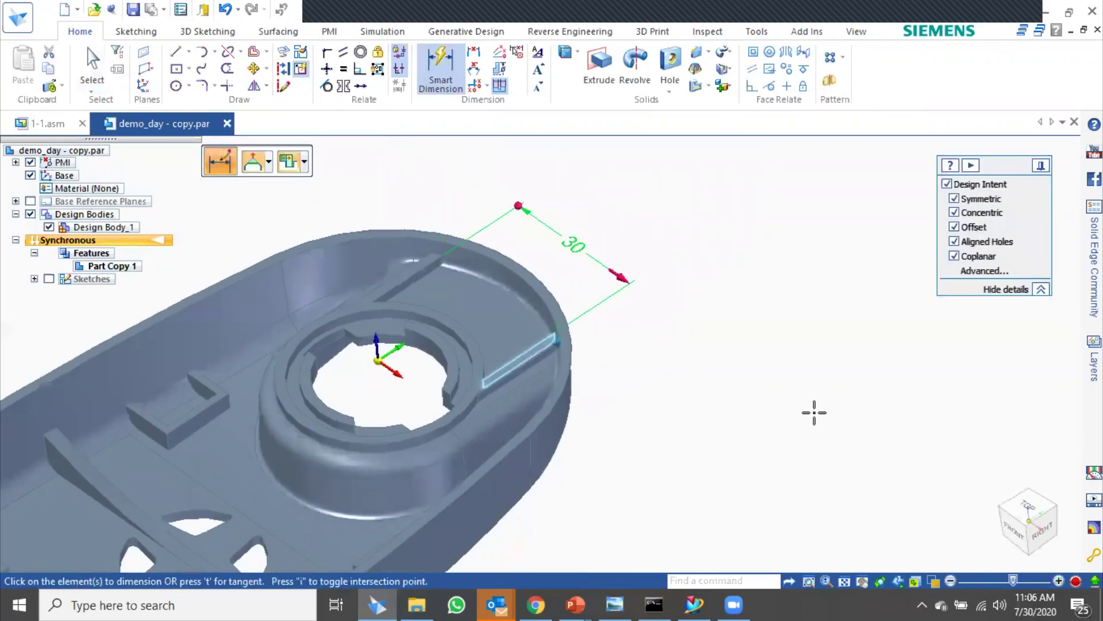
key("Escape")
key("Escape")
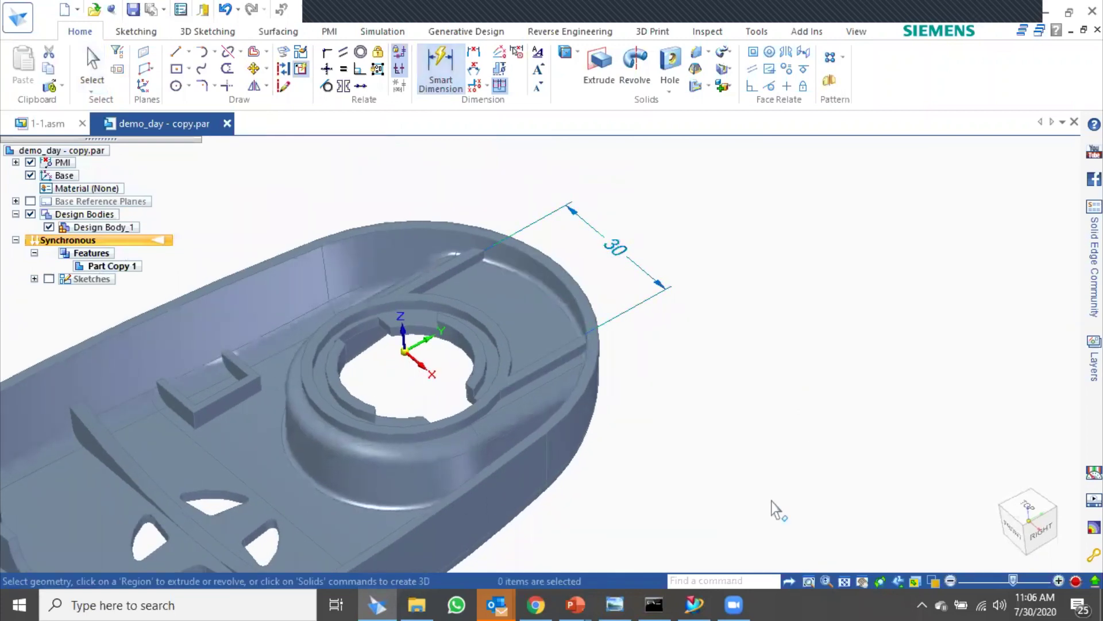
key("alt+Tab")
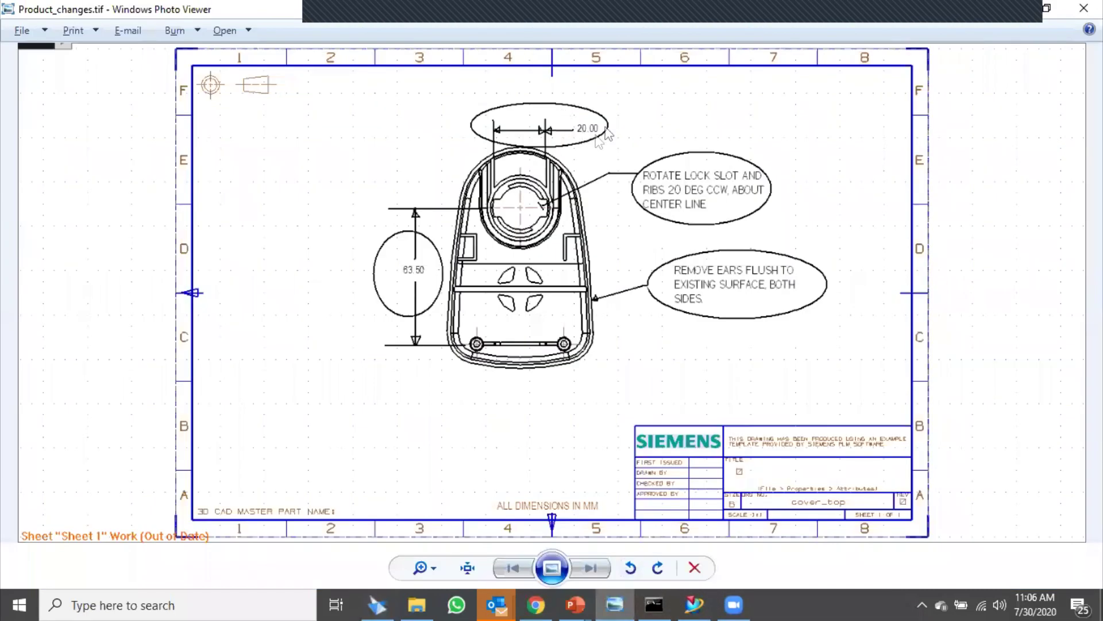
key("alt+Tab")
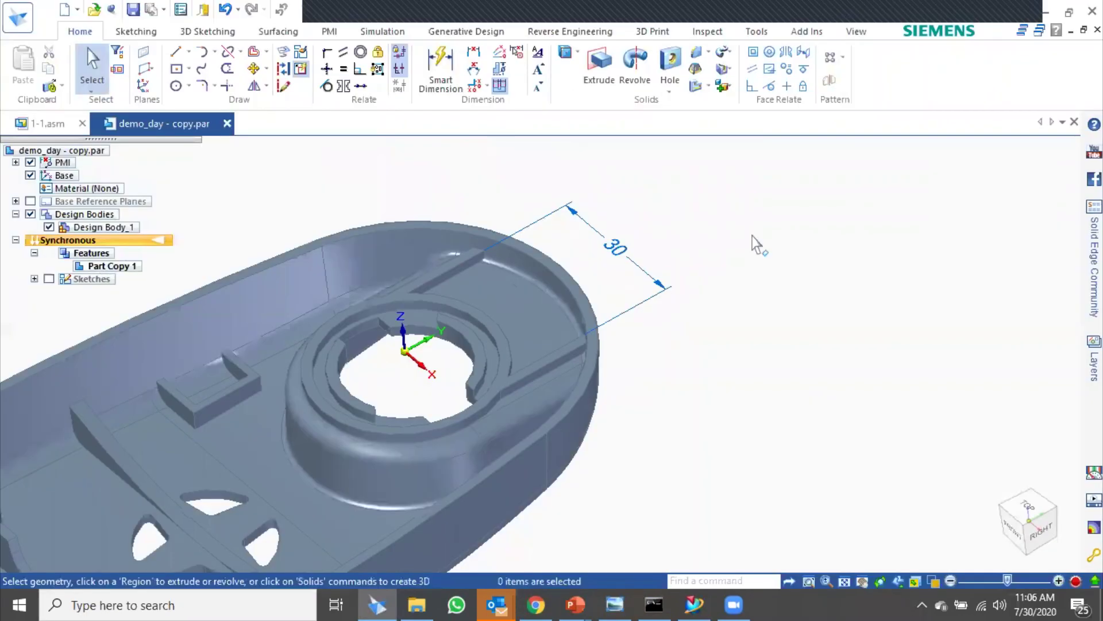
- Try moving one rib's side face freely toward the opposite rib with symmetric design intent, and undo the move
middle_click_drag(828, 270, 734, 244)
left_click(735, 246)
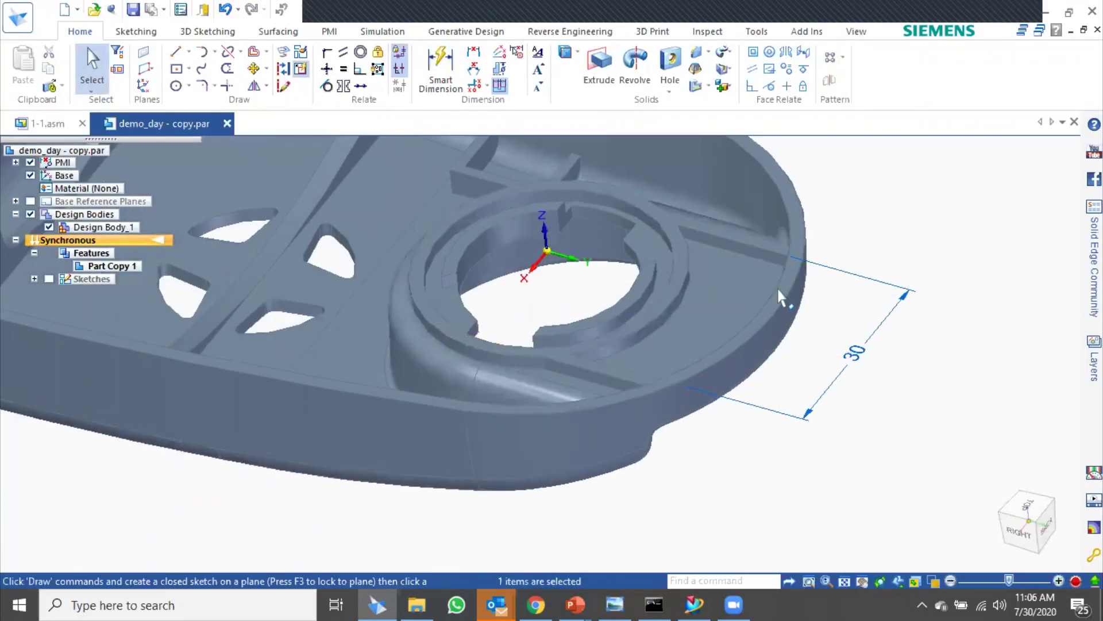
left_click(734, 246)
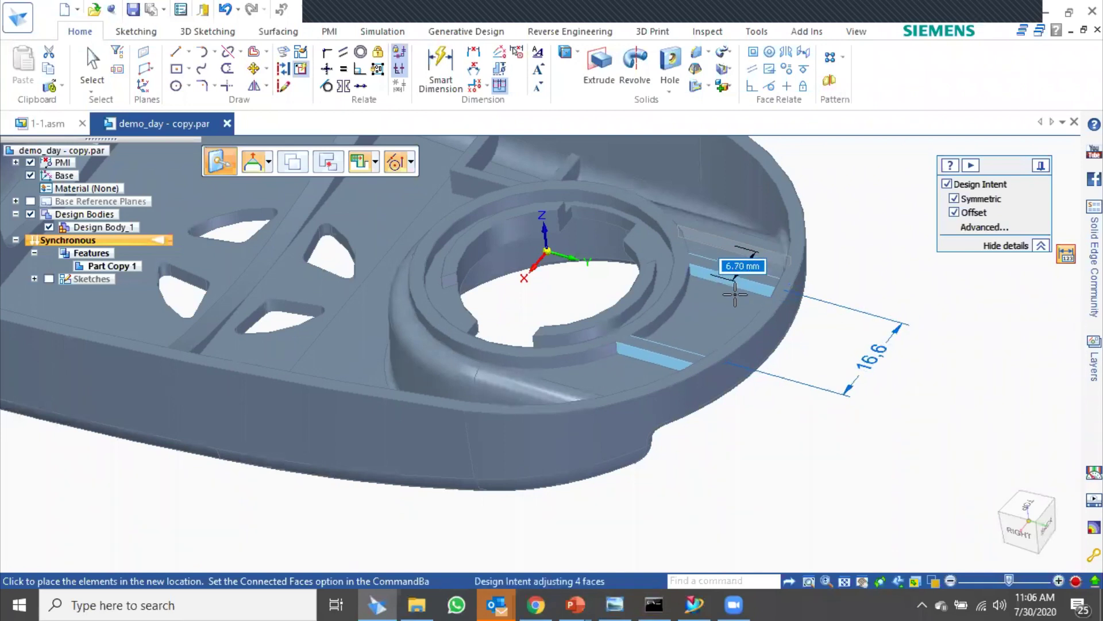
left_click(734, 294)
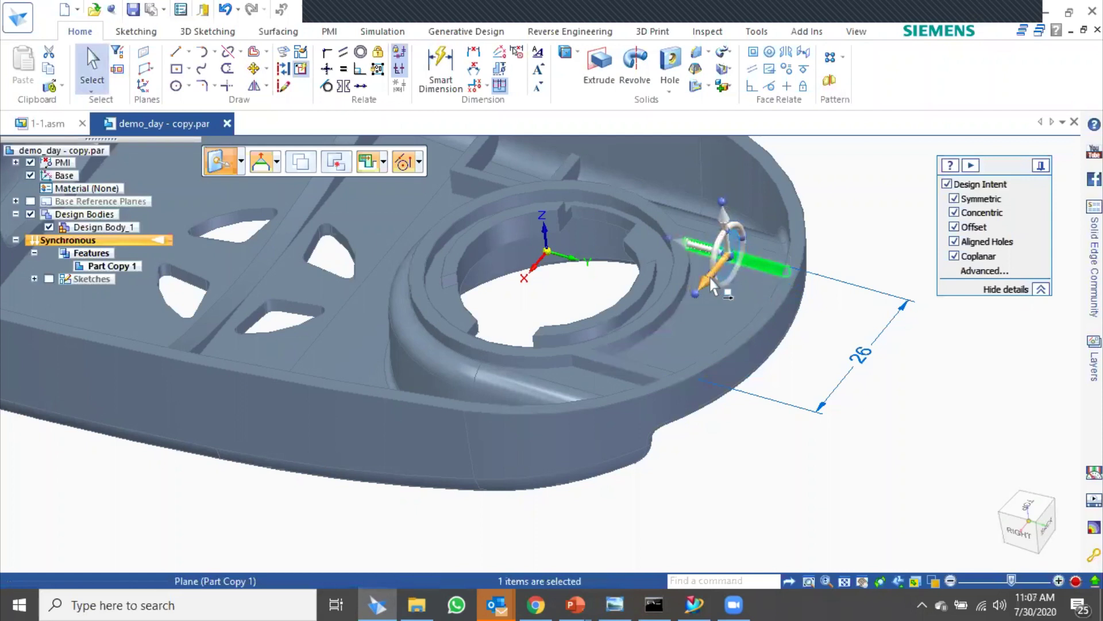
left_click(730, 263)
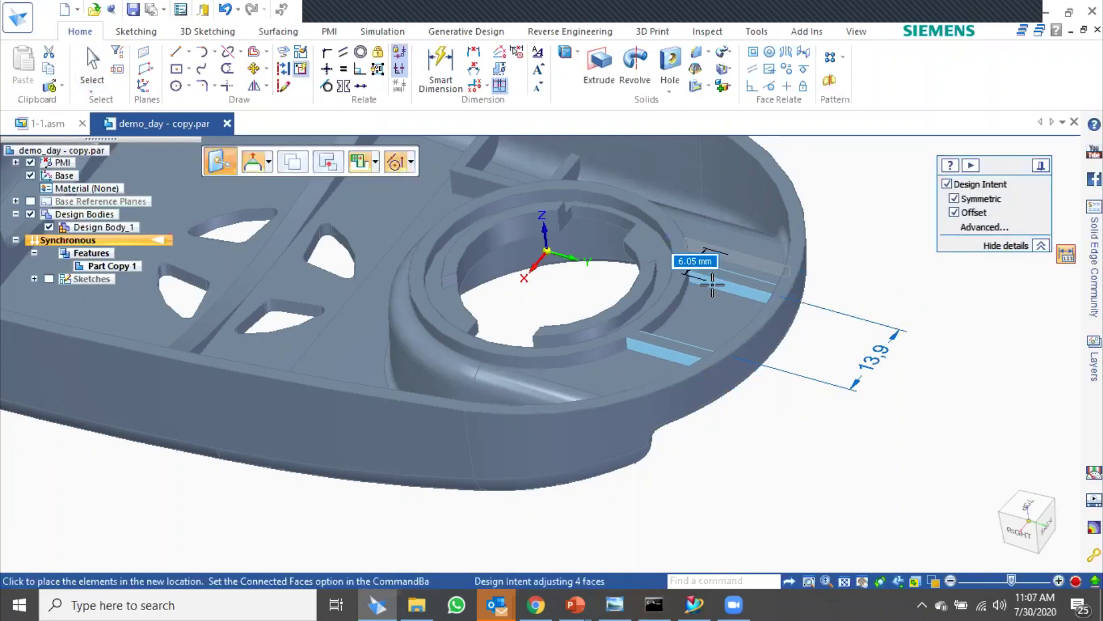
key("Escape")
key("ctrl+z")
- Set the distance between the two parallel ribs to 20 mm, moving both ribs symmetrically
left_click(858, 357)
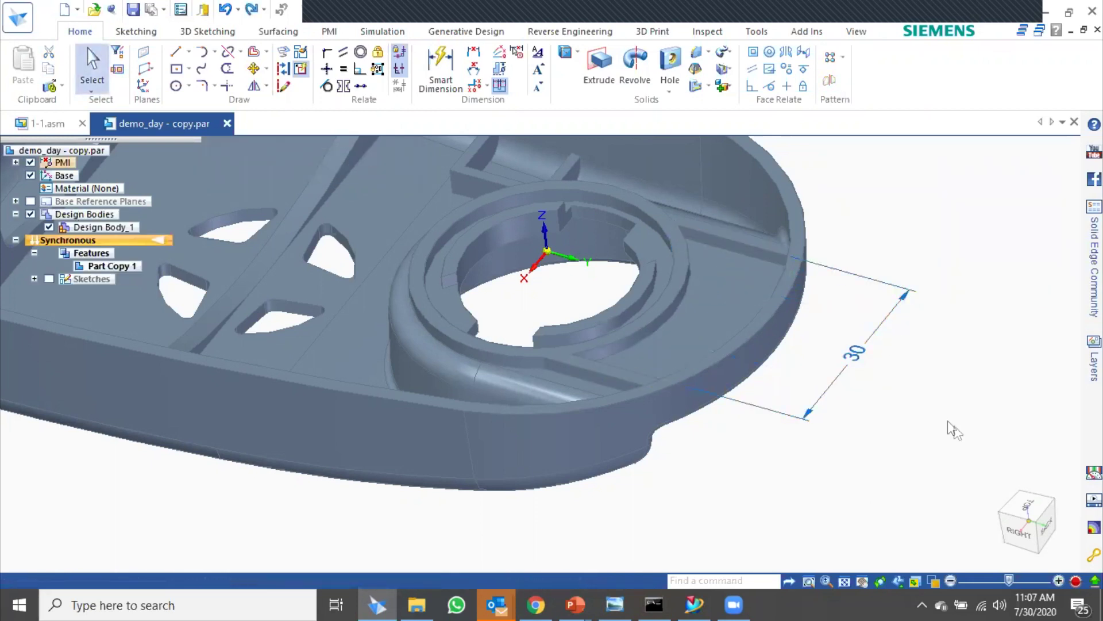
middle_click_drag(931, 426, 865, 371)
type("20")
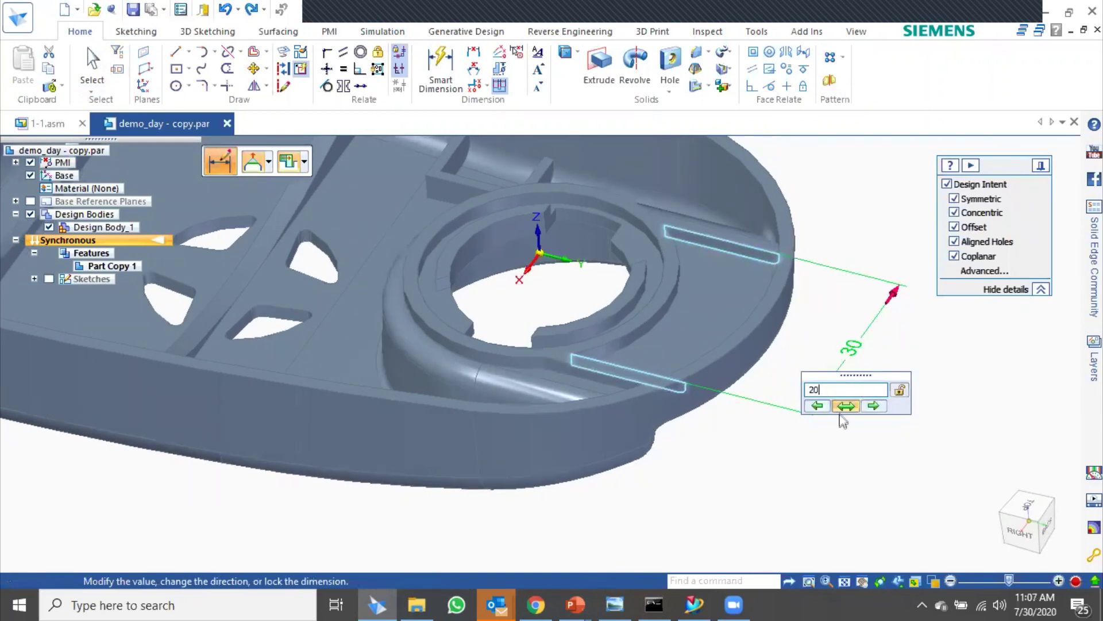
key("Return")
middle_click_drag(816, 490, 923, 404)
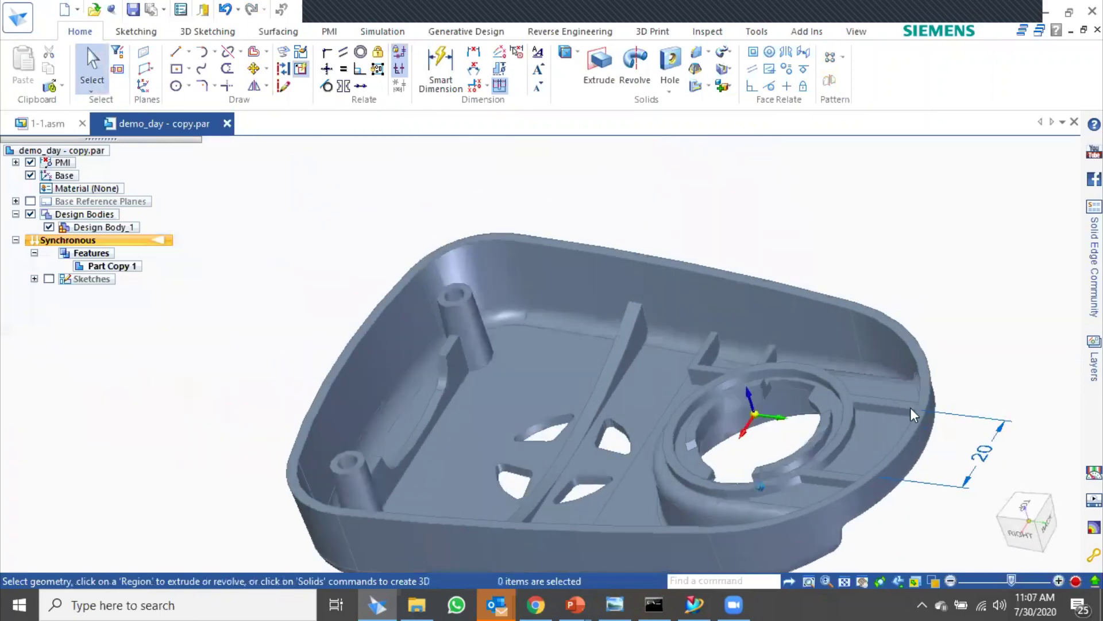
- Check the required changes in Product_changes.tif and apply a rigid relationship to the recognized feature containing both screw bosses and their connecting rib
key("alt+Tab")
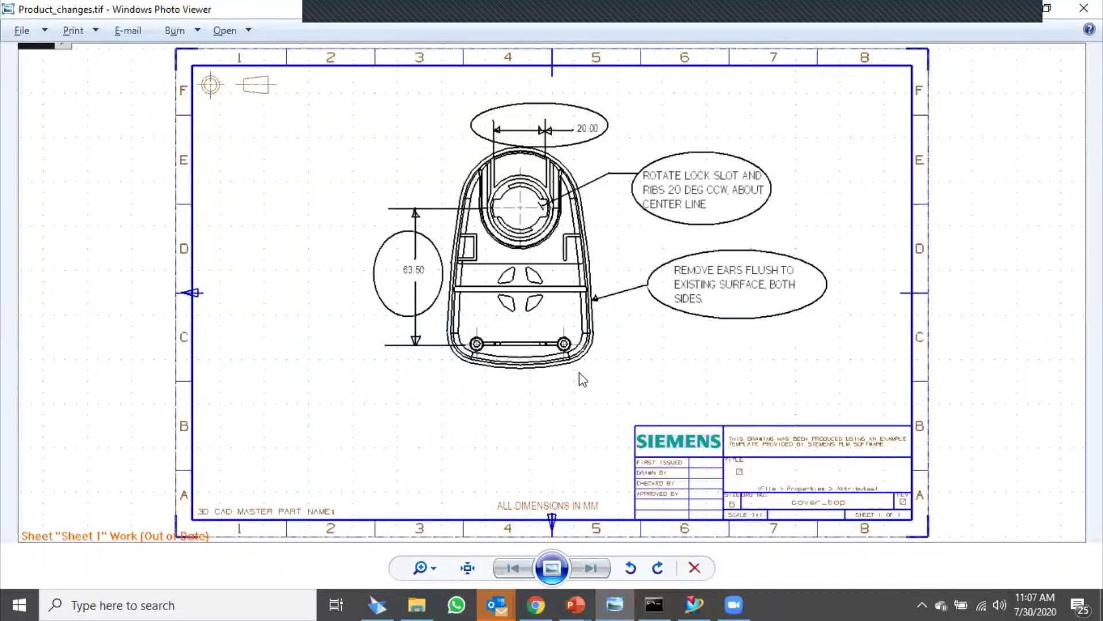
key("alt+Tab")
middle_click_drag(274, 209, 498, 296)
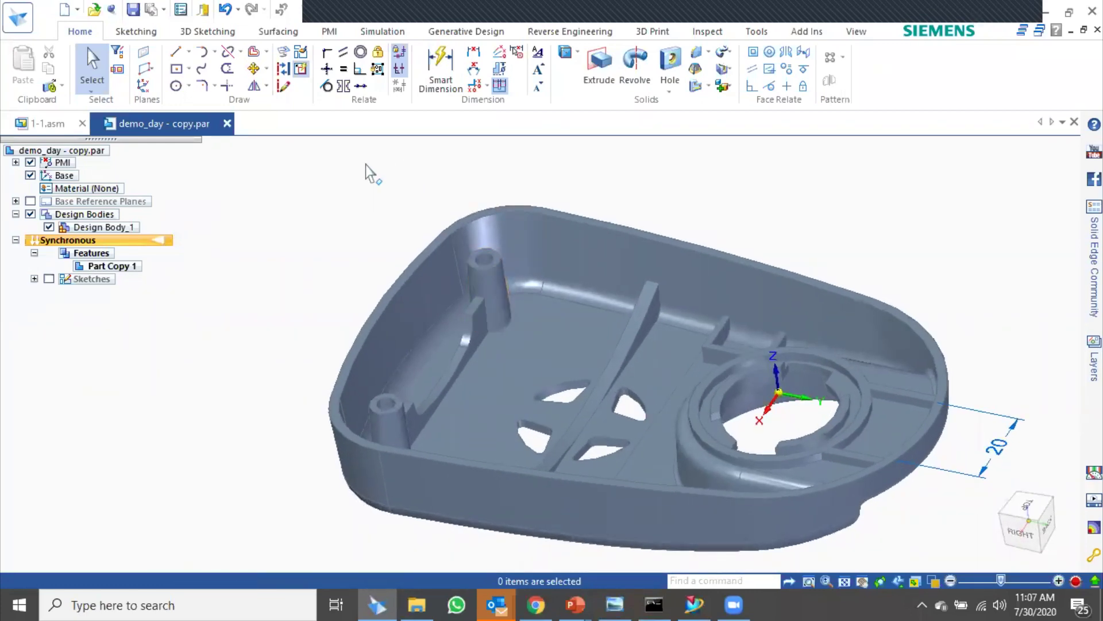
key("space")
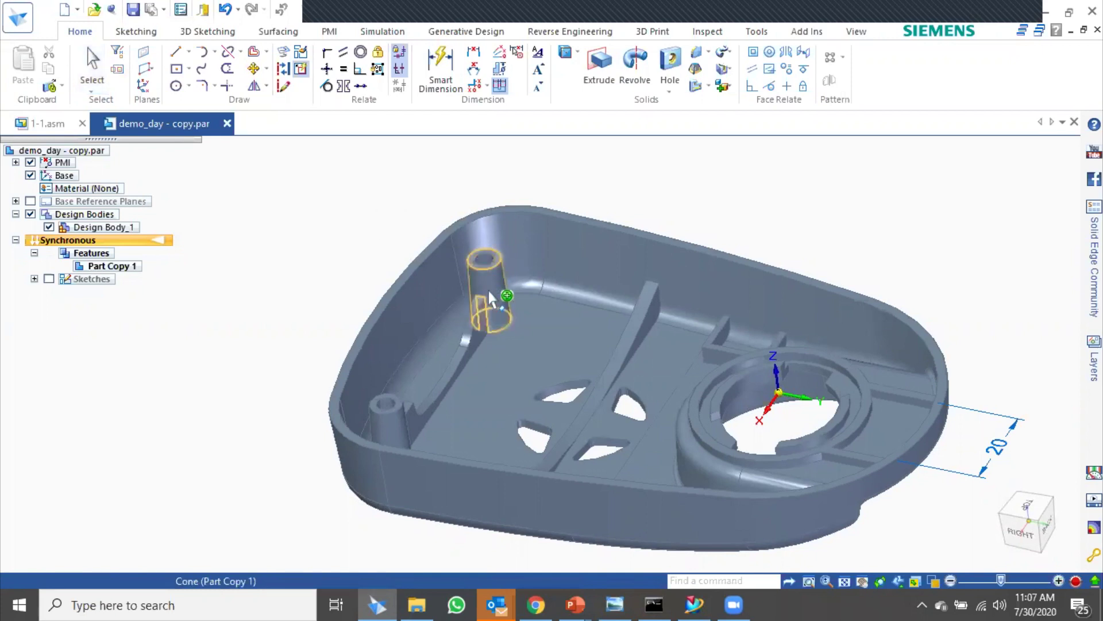
left_click(488, 291)
mouse_move(577, 269)
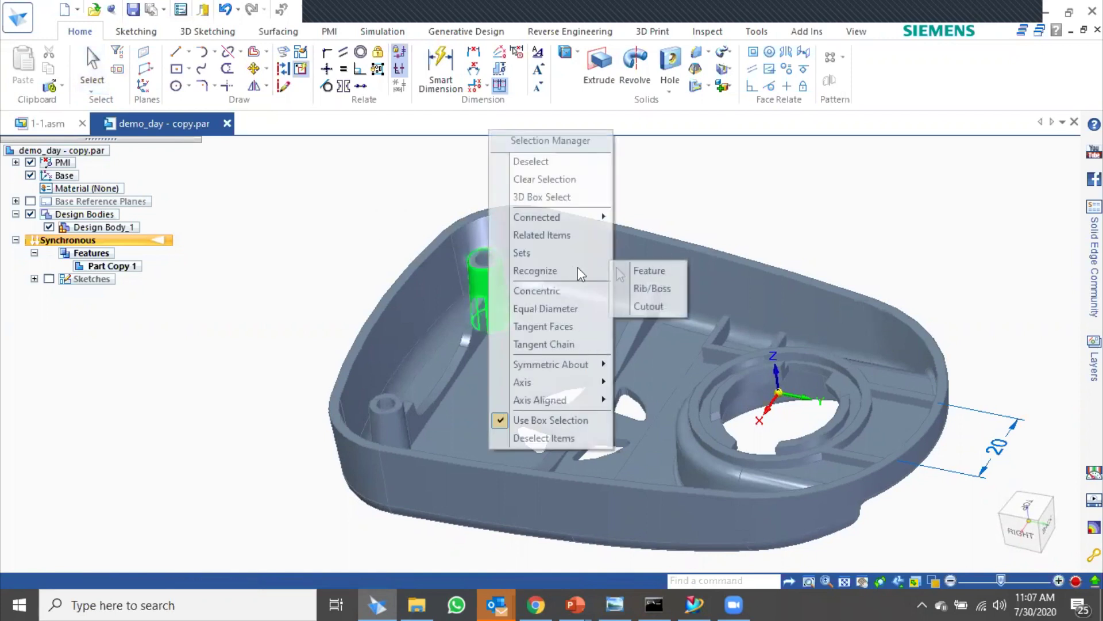
left_click(648, 270)
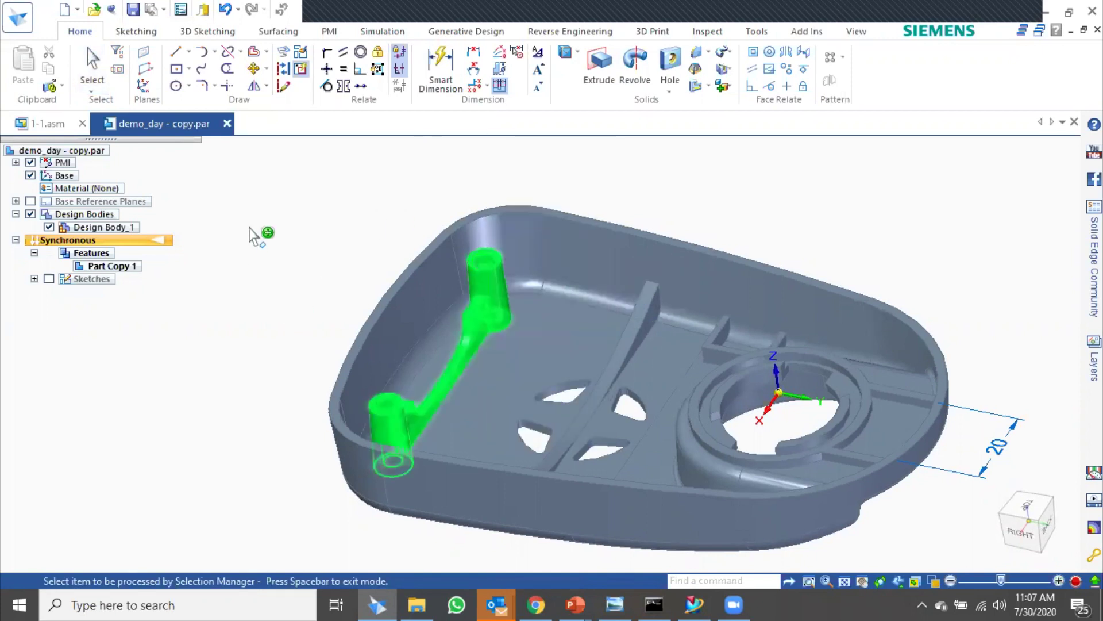
left_click(802, 85)
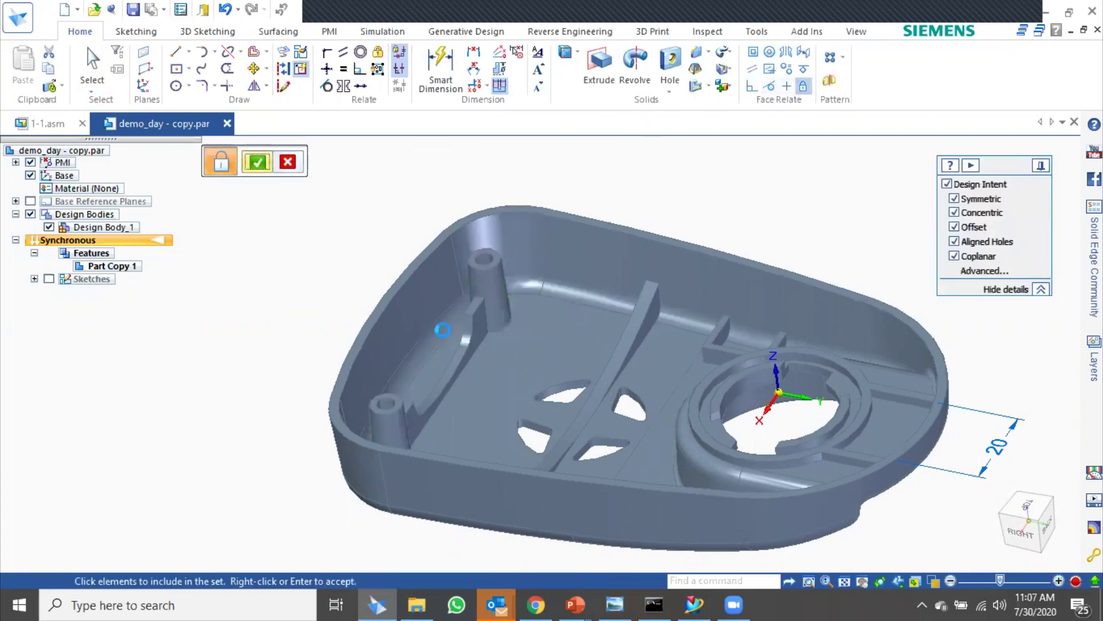
right_click(346, 406)
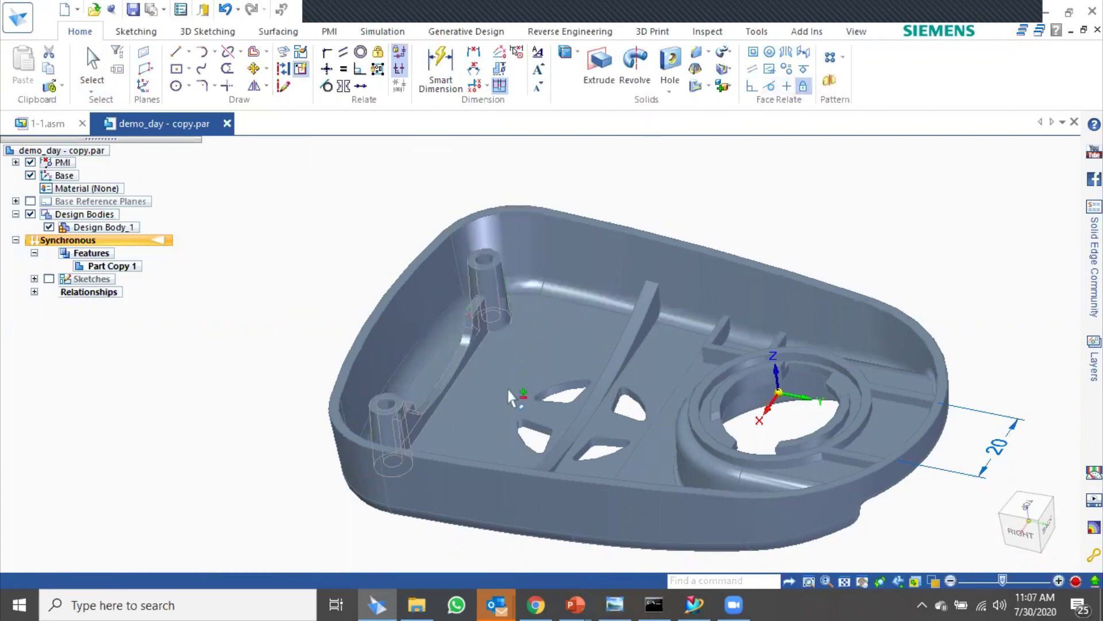
left_click(501, 351)
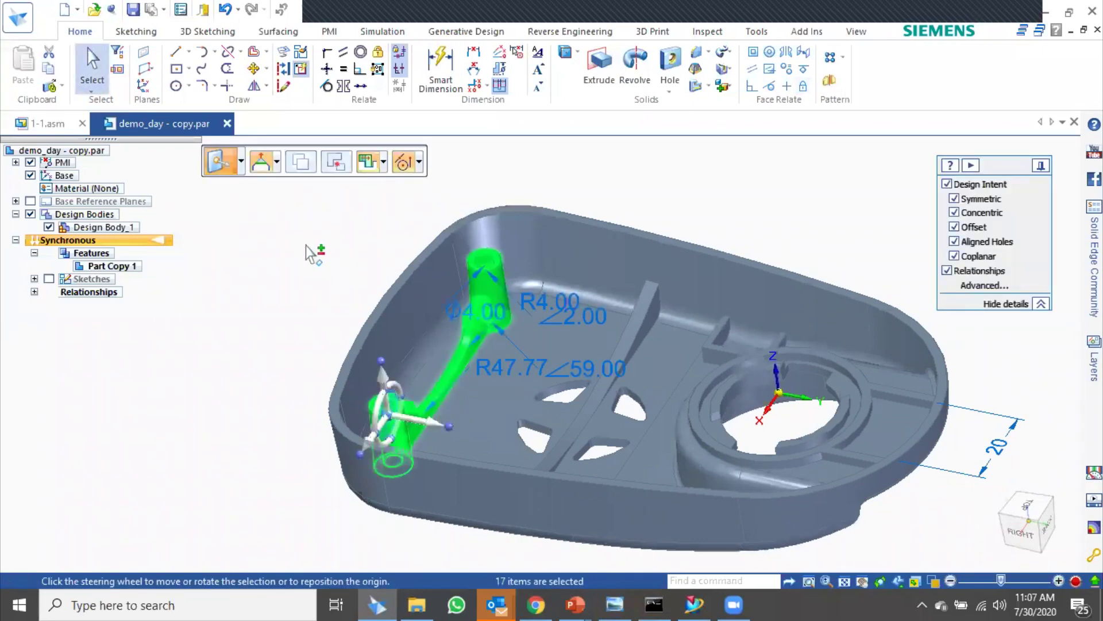
left_click(288, 273)
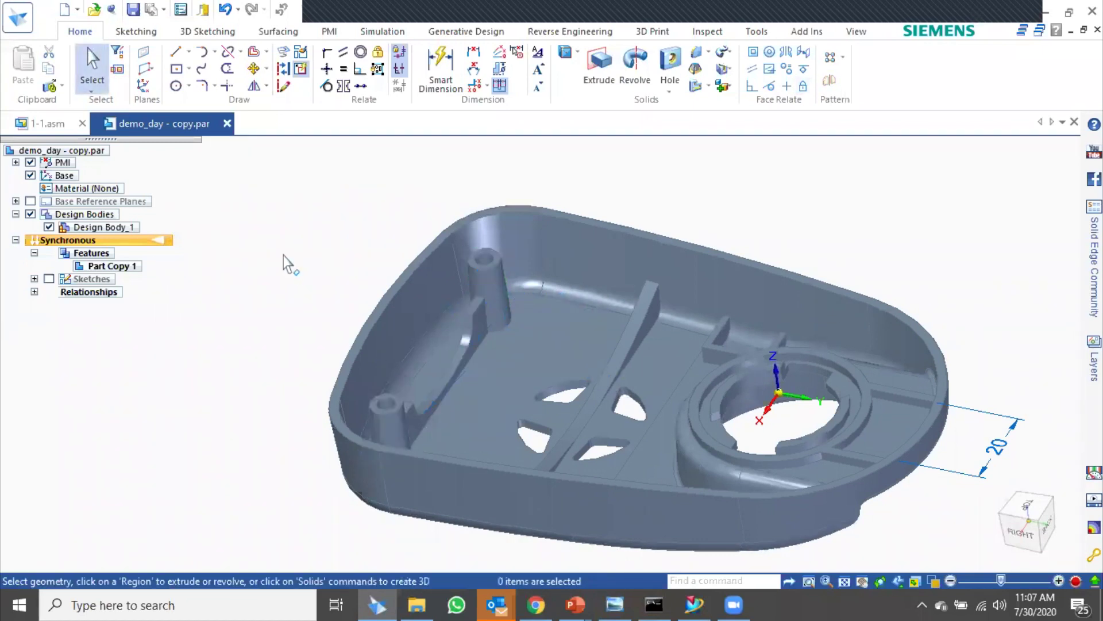
- Dimension the distance from the screw boss to the centre of the round opening and set it to 63.5 mm, moving the bosses
middle_click_drag(470, 335, 419, 301)
left_click(440, 86)
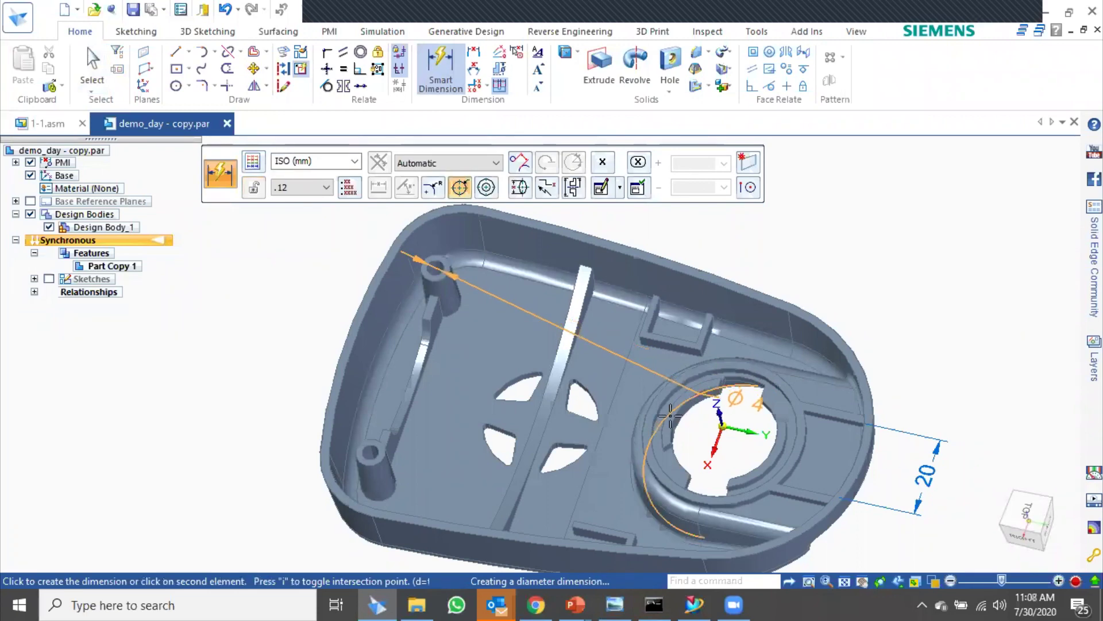
key("Escape")
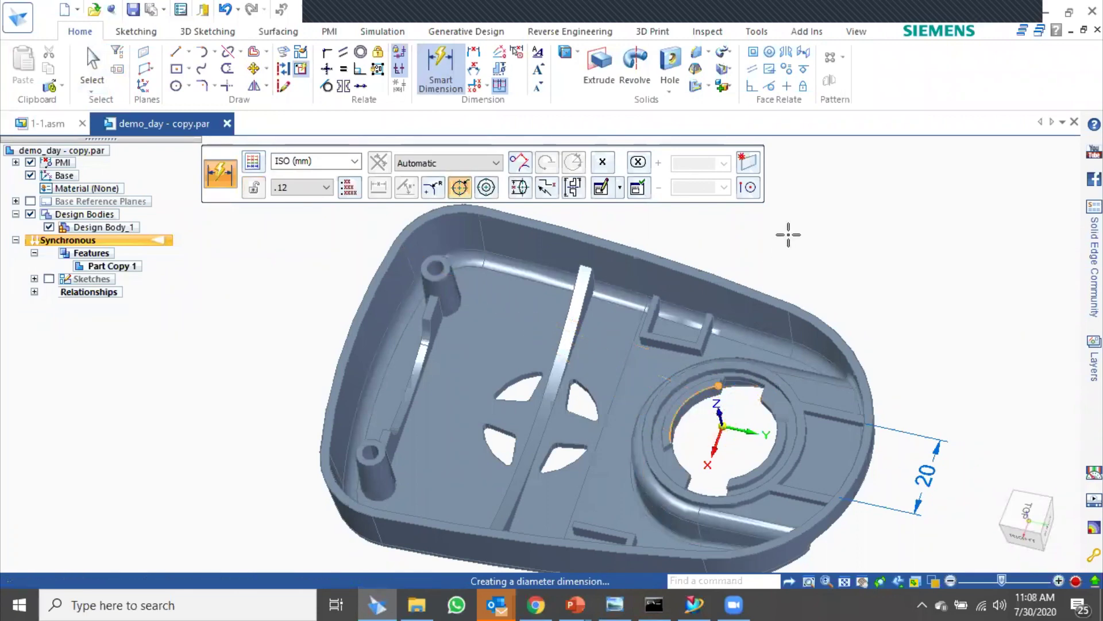
left_click(787, 234)
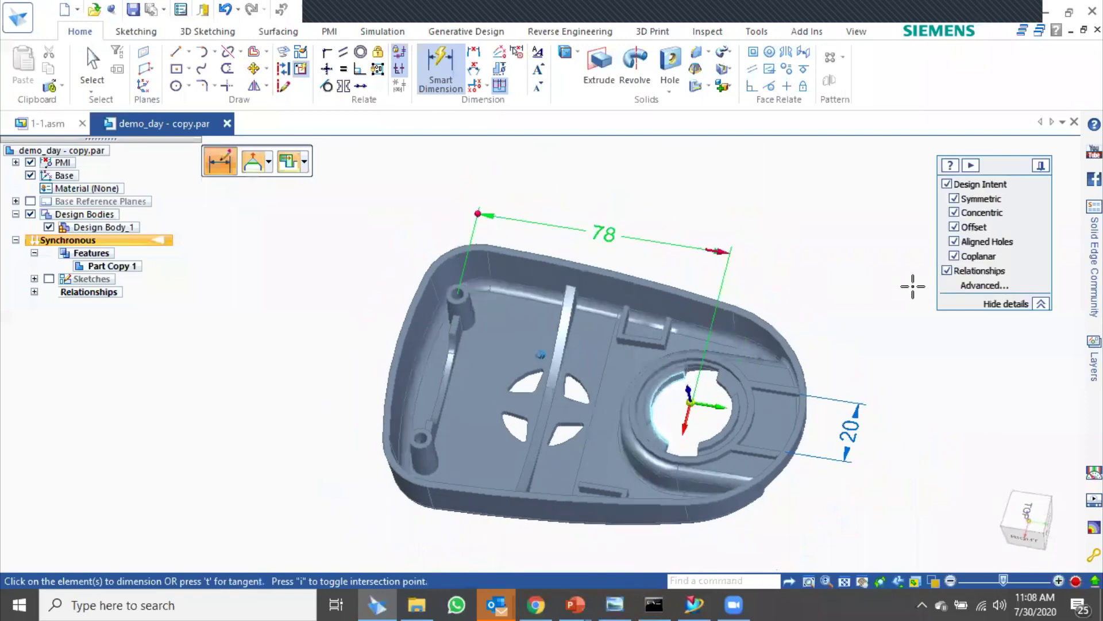
left_click(599, 244)
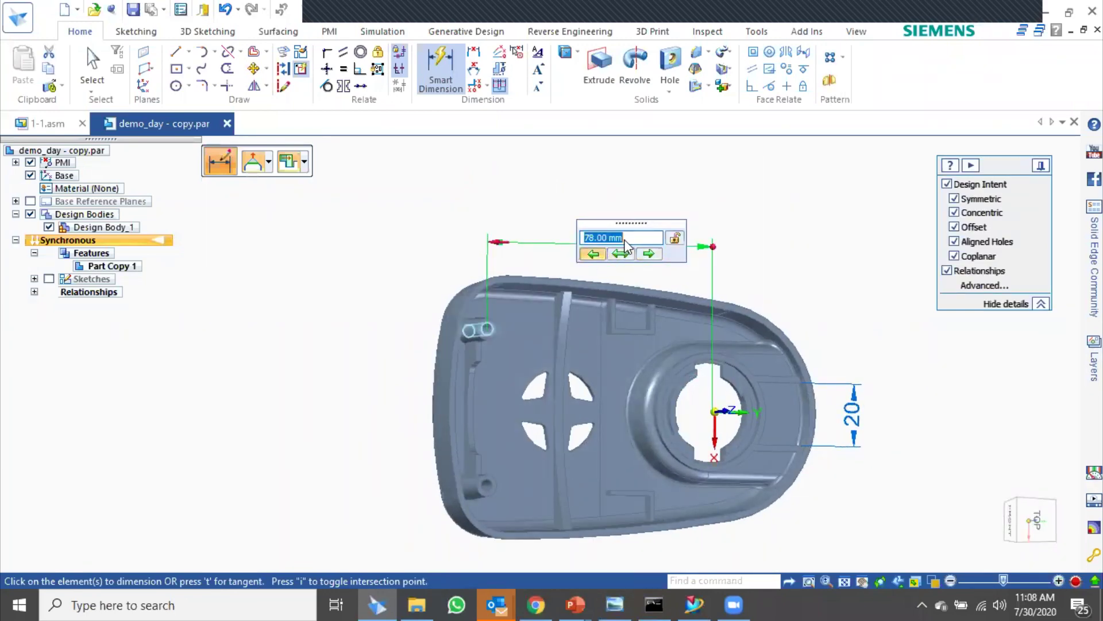
type("63")
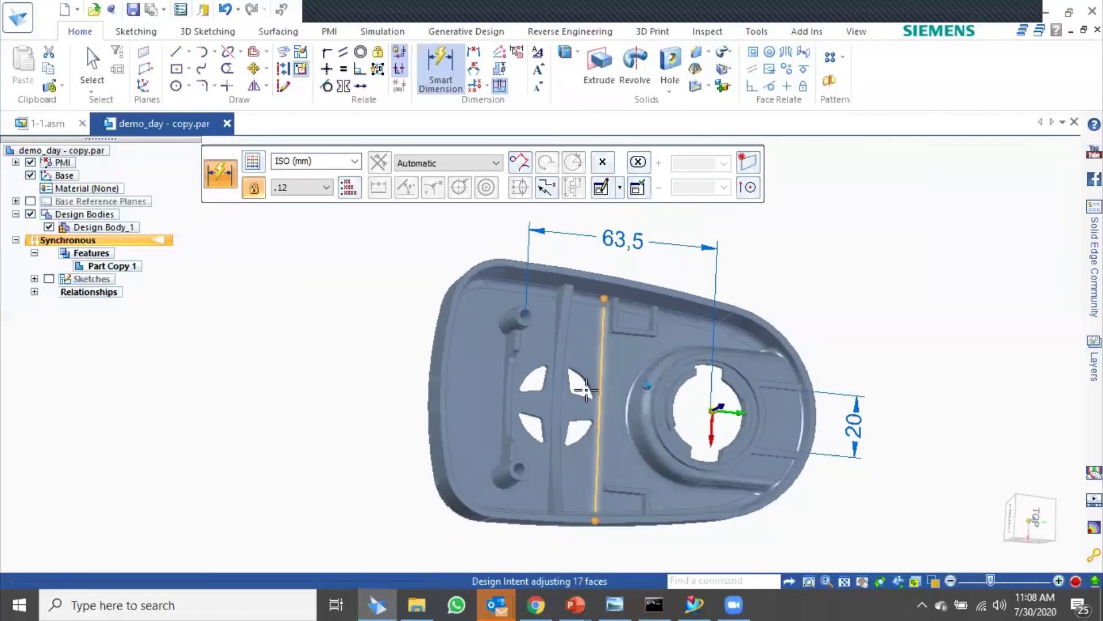
mouse_move(603, 399)
middle_mouse_down()
mouse_move(530, 367)
mouse_move(539, 370)
mouse_move(549, 304)
mouse_move(869, 315)
mouse_move(912, 331)
middle_mouse_up()
scroll(550, 296, "up", 5)
key("Escape")
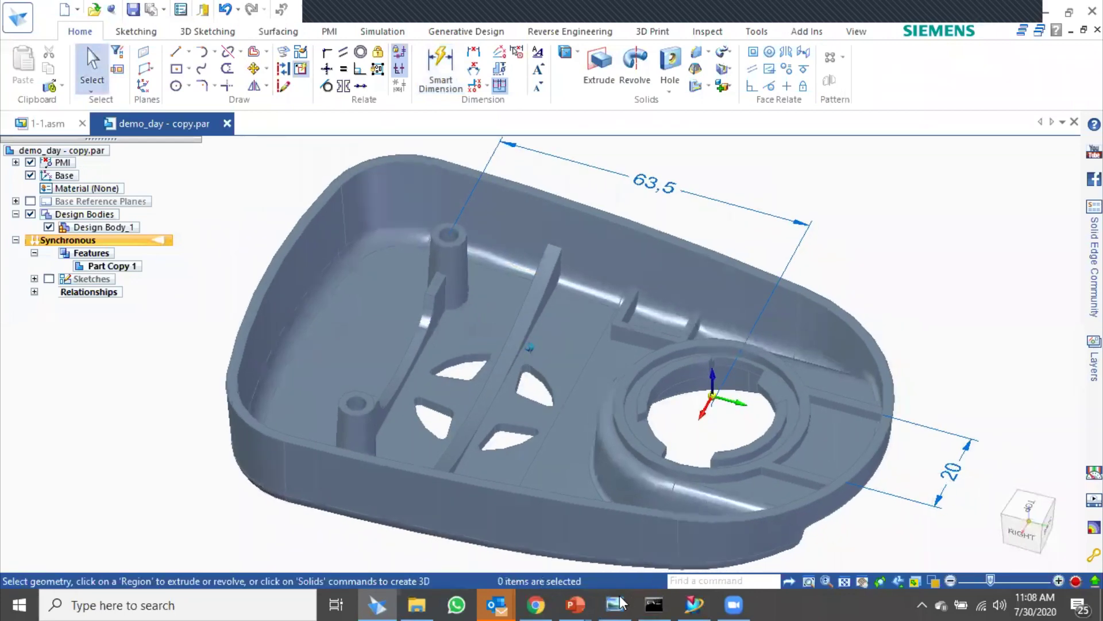
- Check the lock slot note in Product_changes.tif and rotate the recognized lock slot and ribs 20 degrees counter-clockwise about the opening's centre
left_click(615, 603)
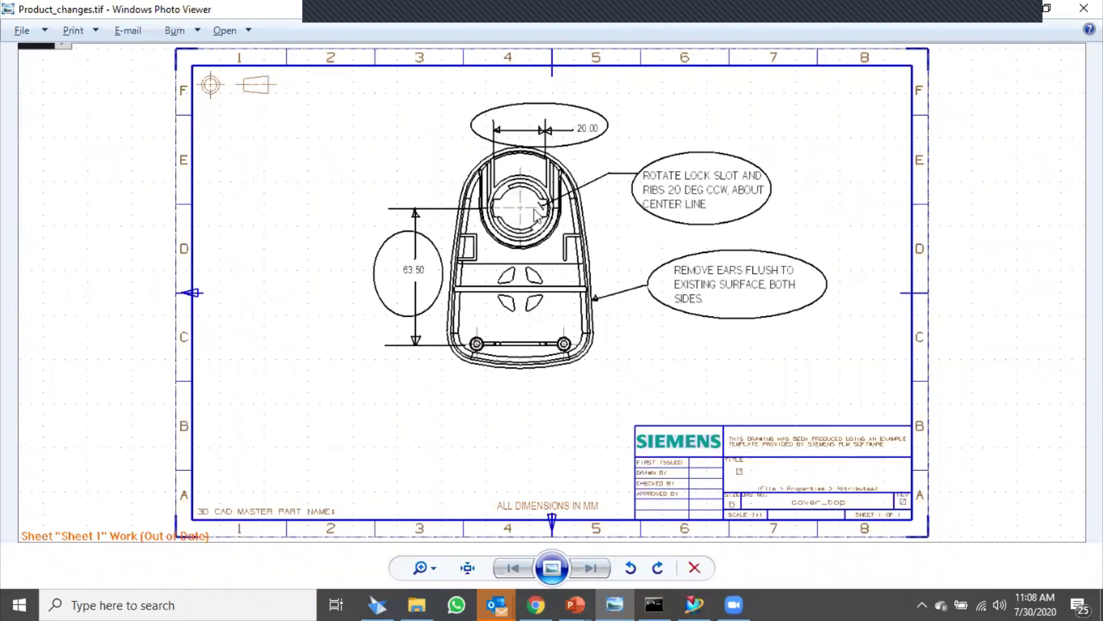
key("alt+Tab")
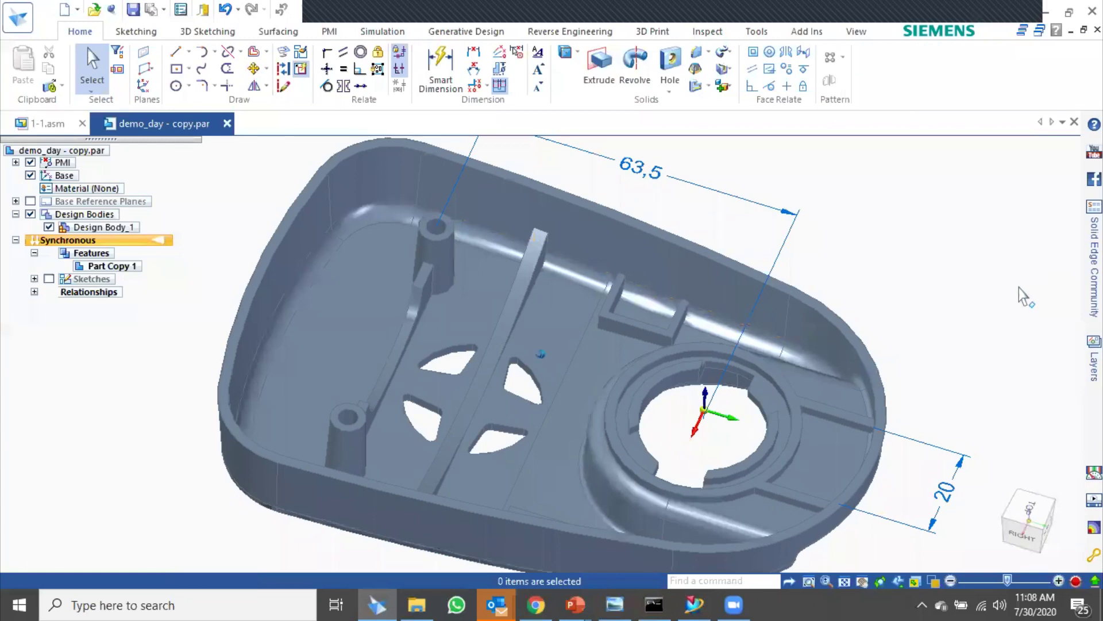
scroll(1021, 286, "up", 3)
scroll(584, 345, "up", 2)
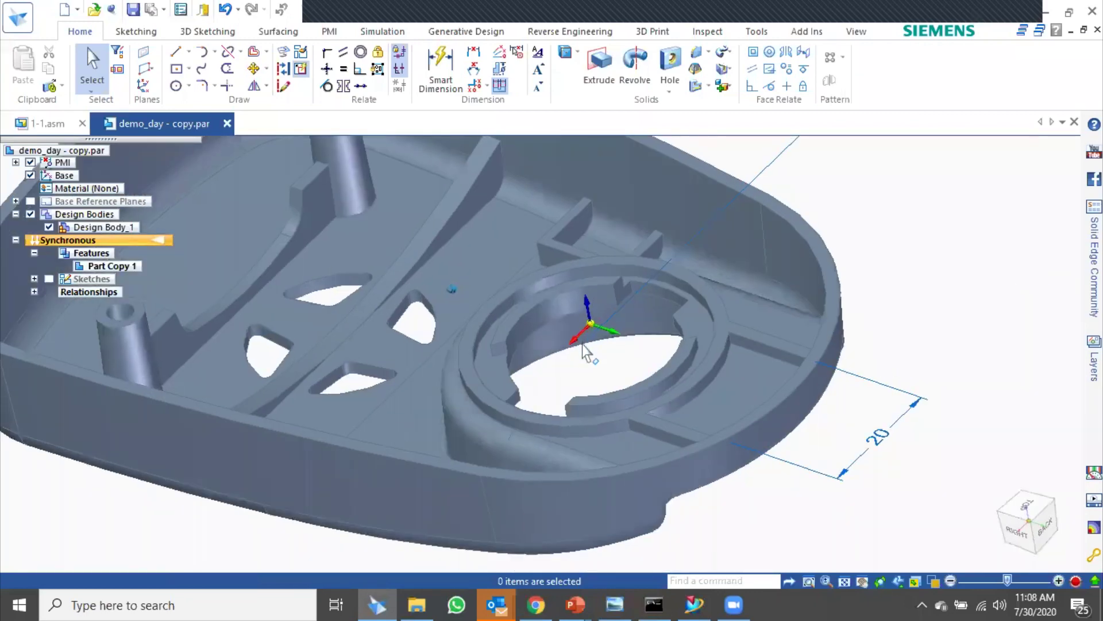
scroll(580, 345, "up", 1)
left_click(556, 339)
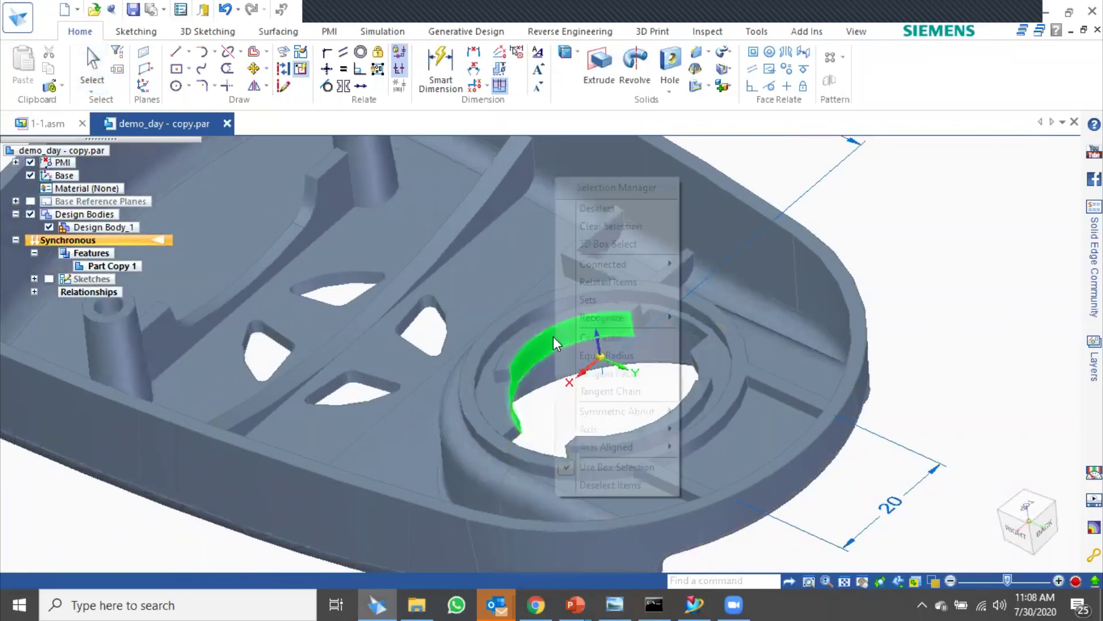
mouse_move(626, 316)
left_click(716, 318)
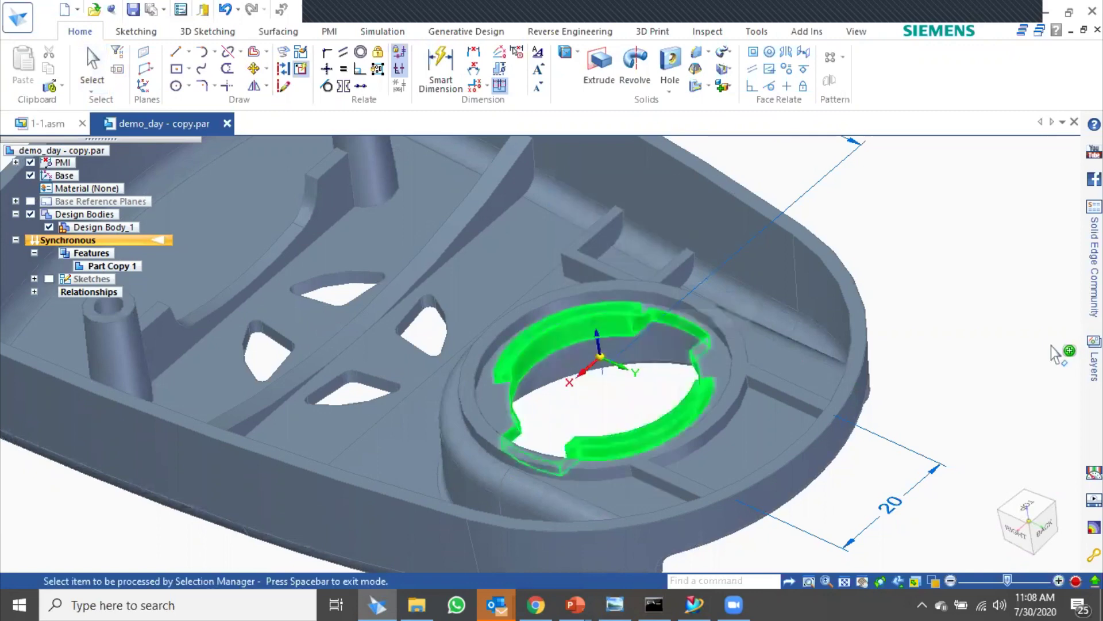
mouse_move(687, 387)
middle_mouse_down()
mouse_move(561, 424)
mouse_move(721, 370)
mouse_move(793, 377)
mouse_move(684, 328)
mouse_move(923, 337)
mouse_move(844, 316)
mouse_move(701, 352)
middle_mouse_up()
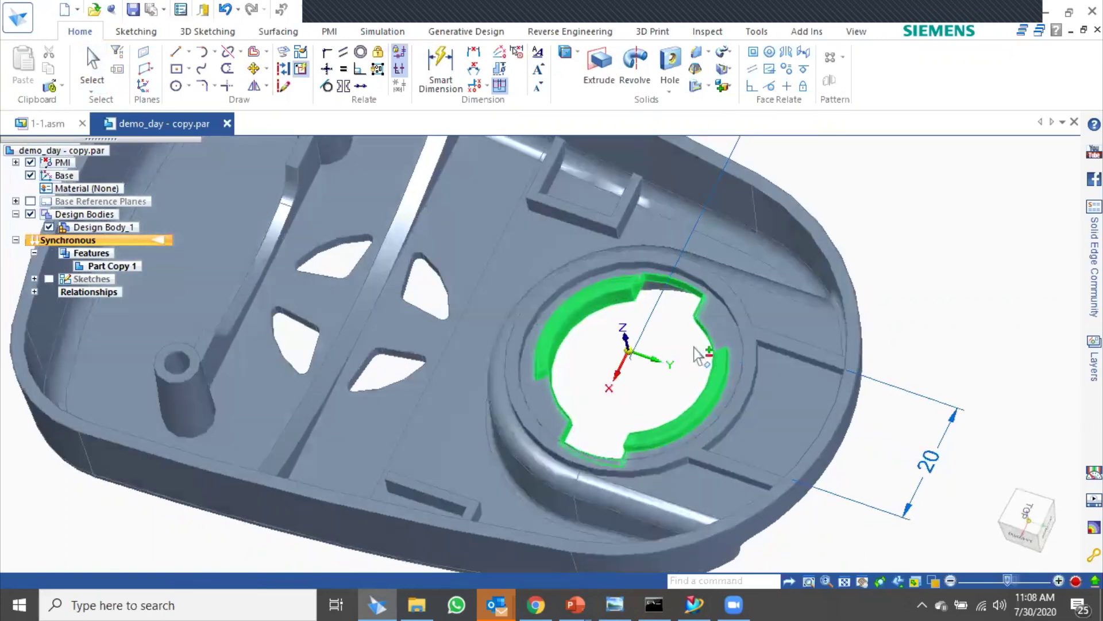
left_click(654, 439)
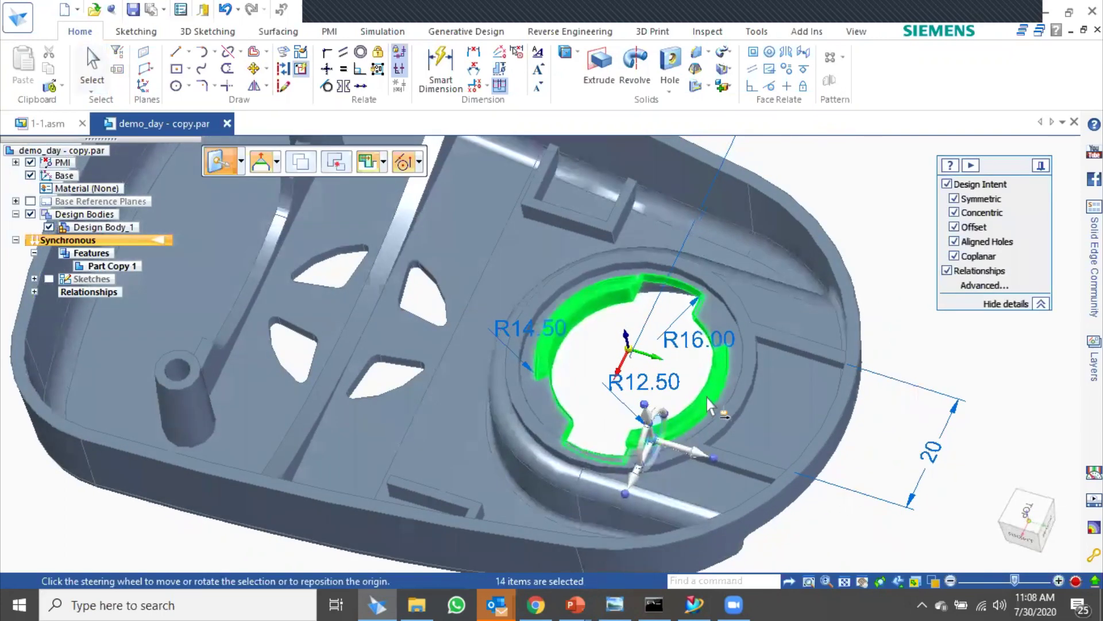
left_click(712, 405)
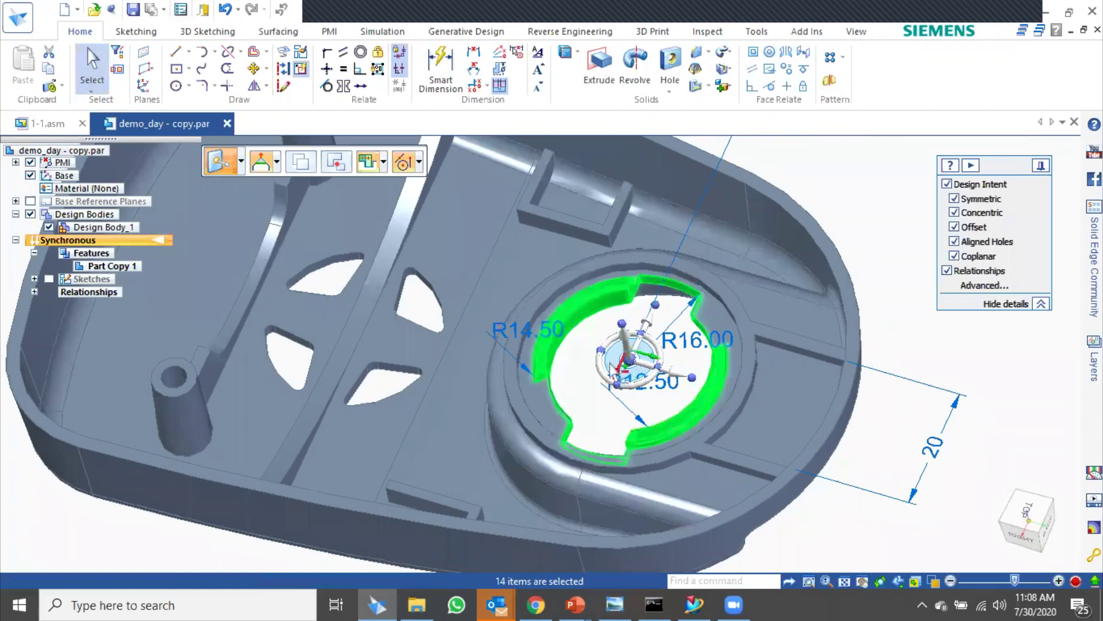
left_click(611, 339)
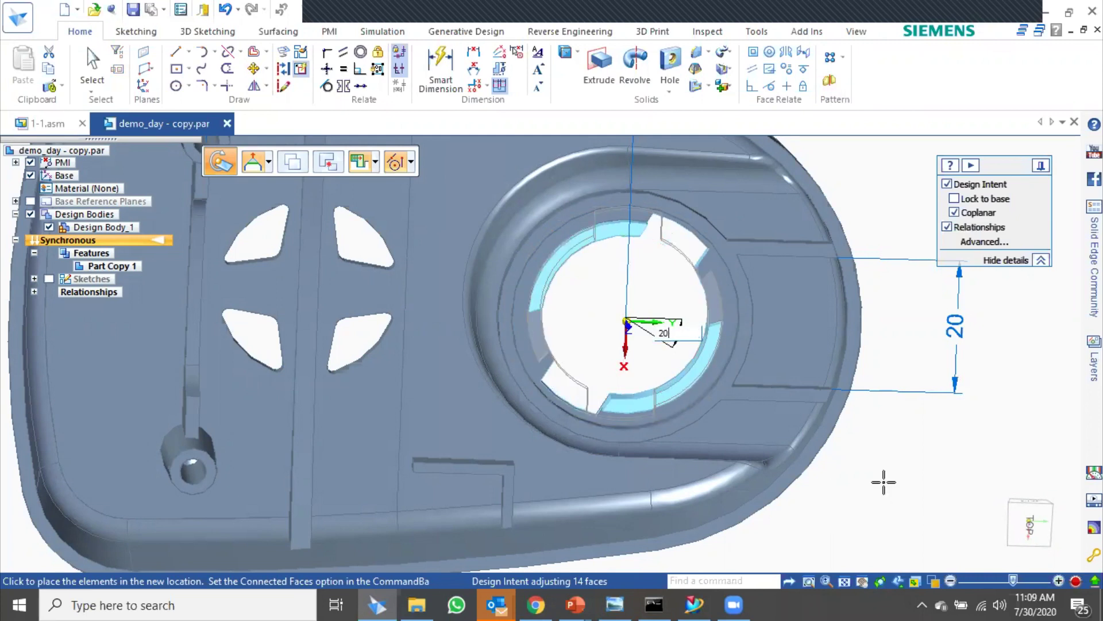
key("Return")
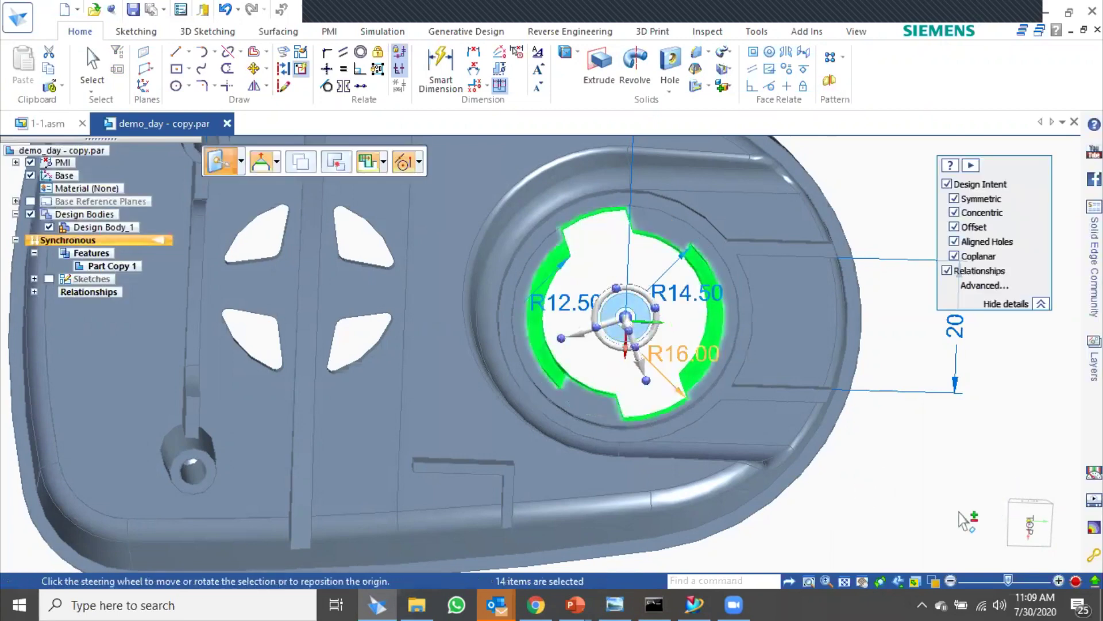
left_click(897, 460)
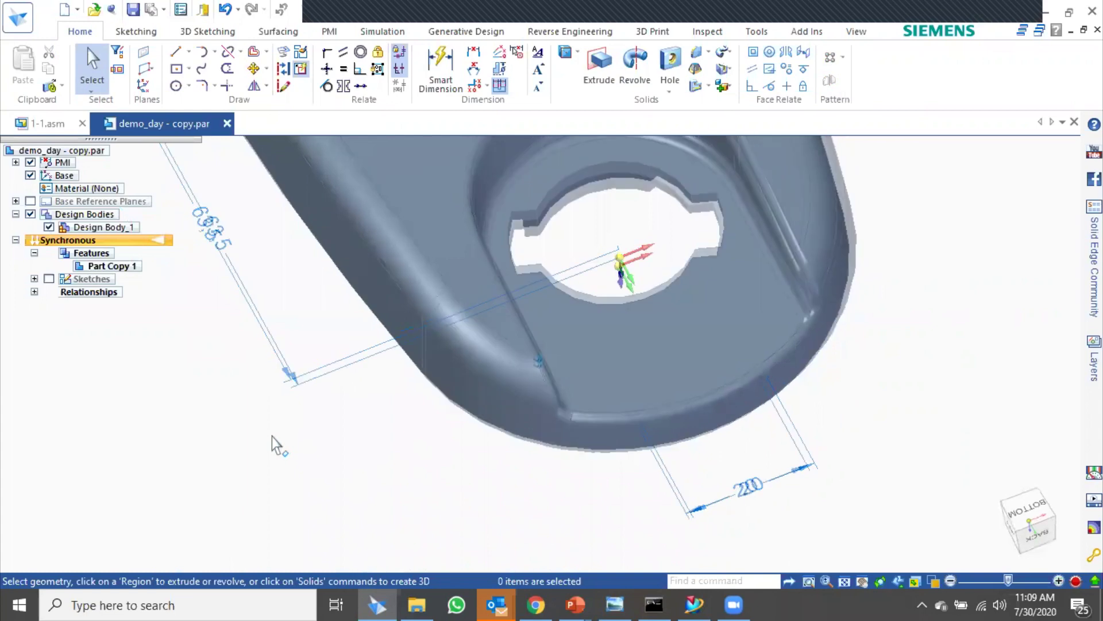
- Save and close demo_day - copy.par, and synchronize PlasticPart1 in the 1-1.asm mold project
left_click(134, 10)
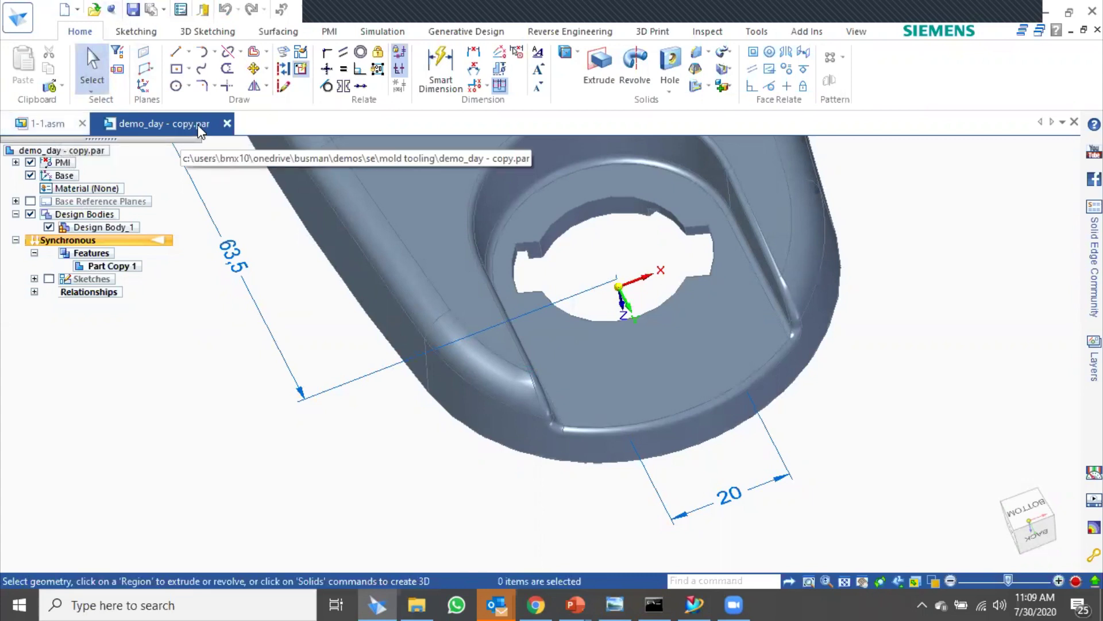
left_click(227, 125)
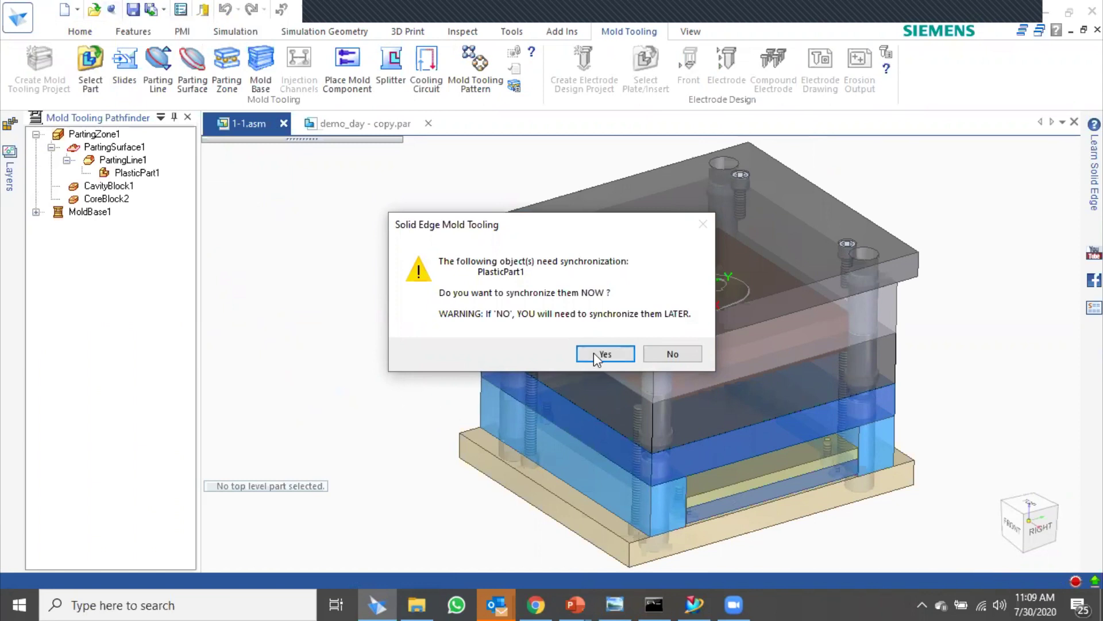
key("Return")
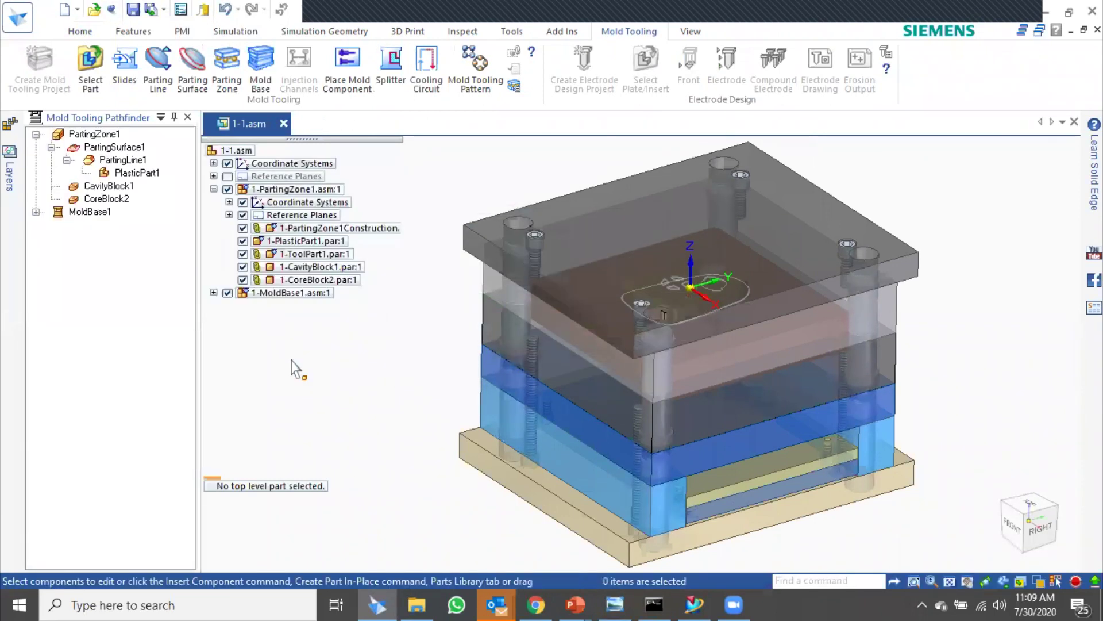
- Hide the mold base, plastic part, parting zone construction, tool part and cavity block, and examine the core block alone
middle_click_drag(802, 316, 741, 488)
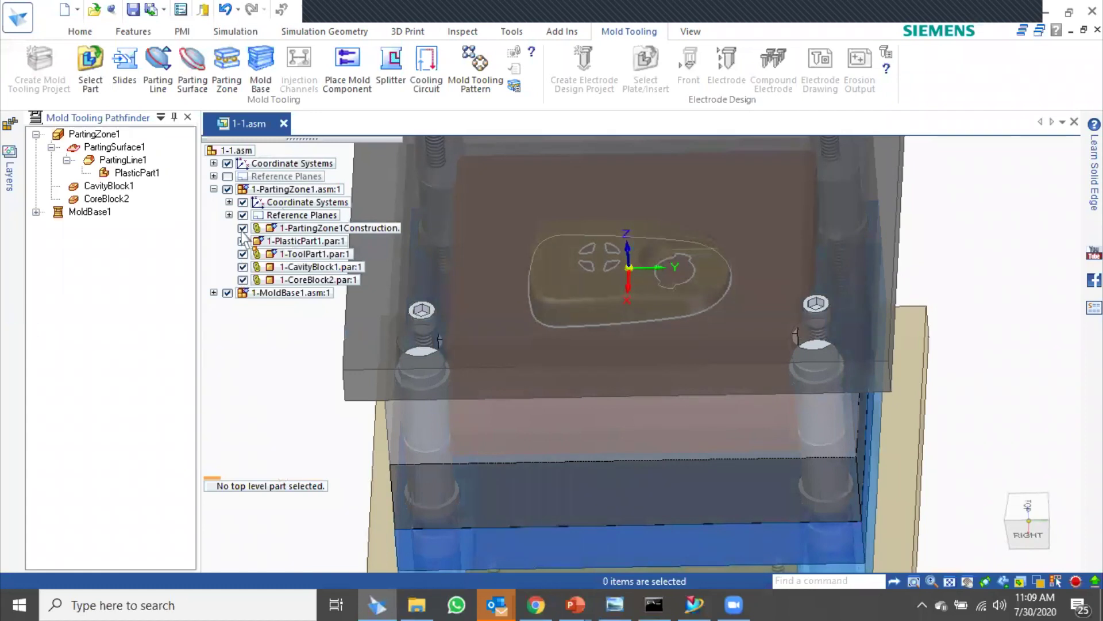
left_click(228, 293)
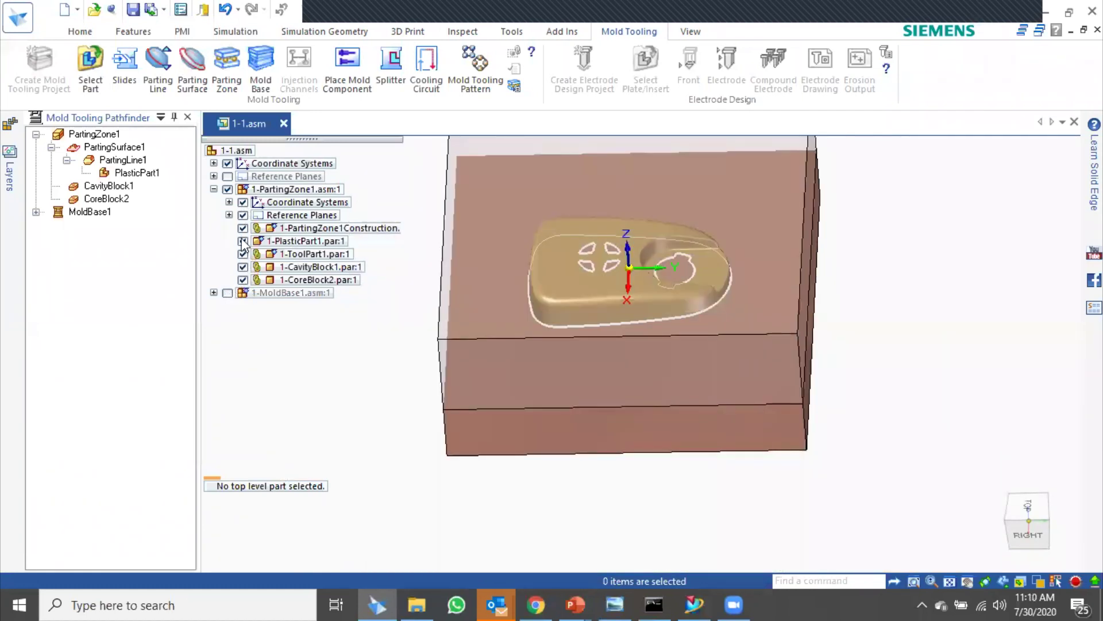
left_click(243, 240)
left_click(243, 228)
left_click(243, 254)
left_click(243, 267)
middle_click_drag(689, 339, 793, 448)
scroll(852, 475, "up", 3)
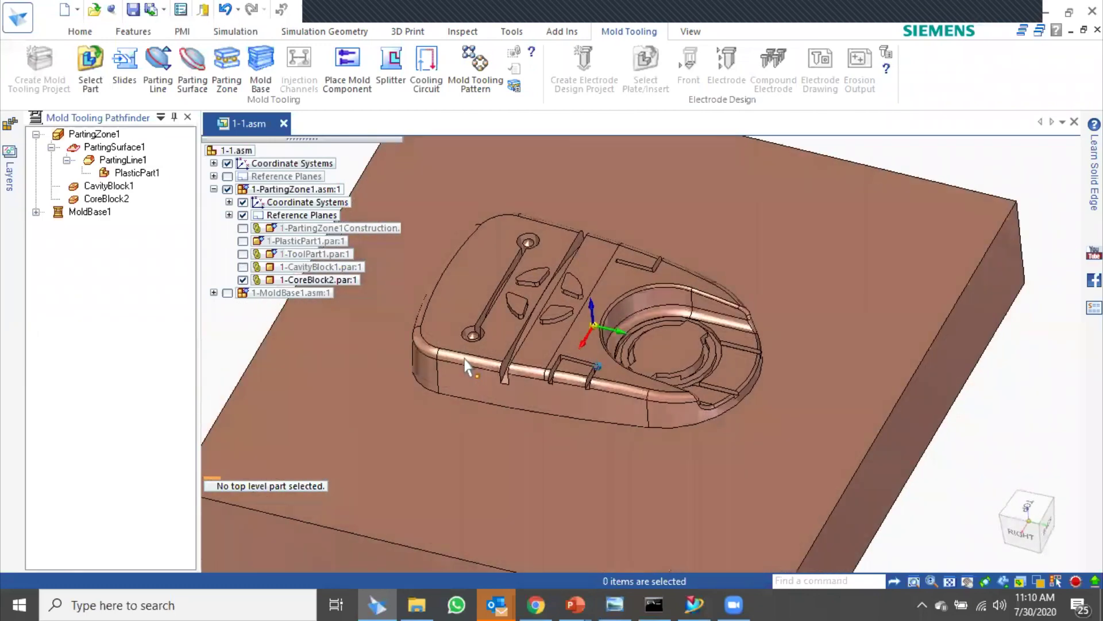
middle_click_drag(971, 543, 946, 460)
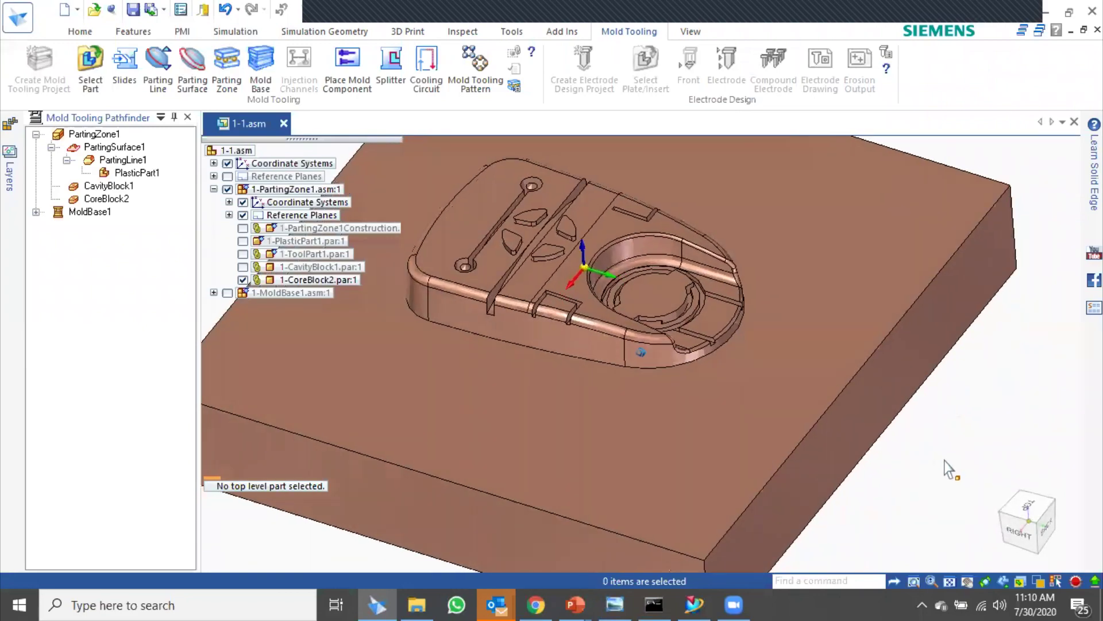
key("ctrl+t")
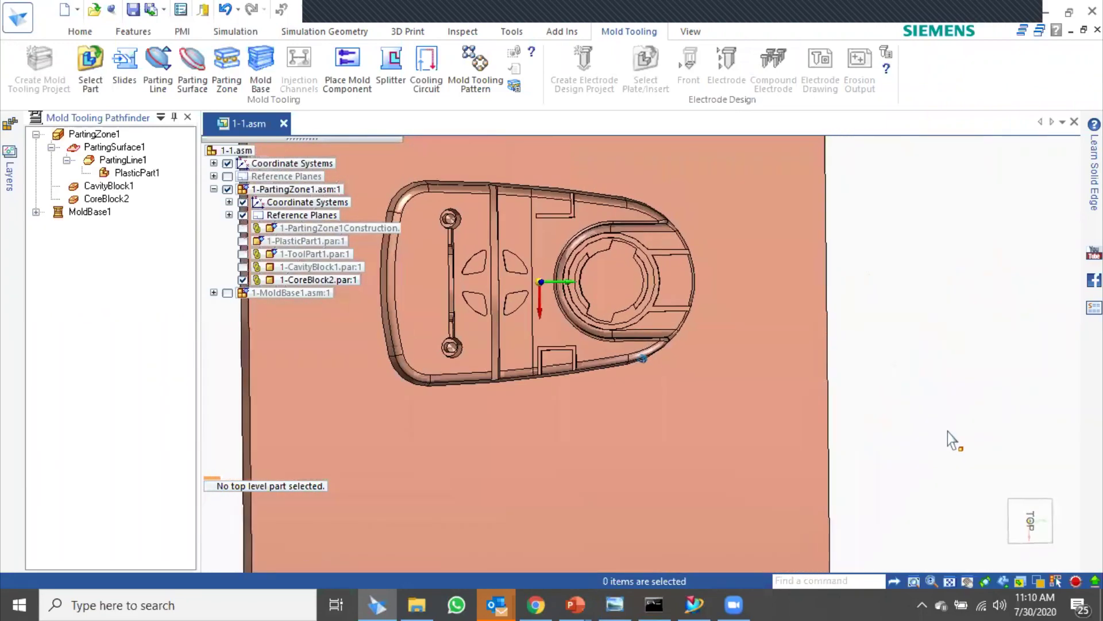
middle_click_drag(947, 432, 945, 422)
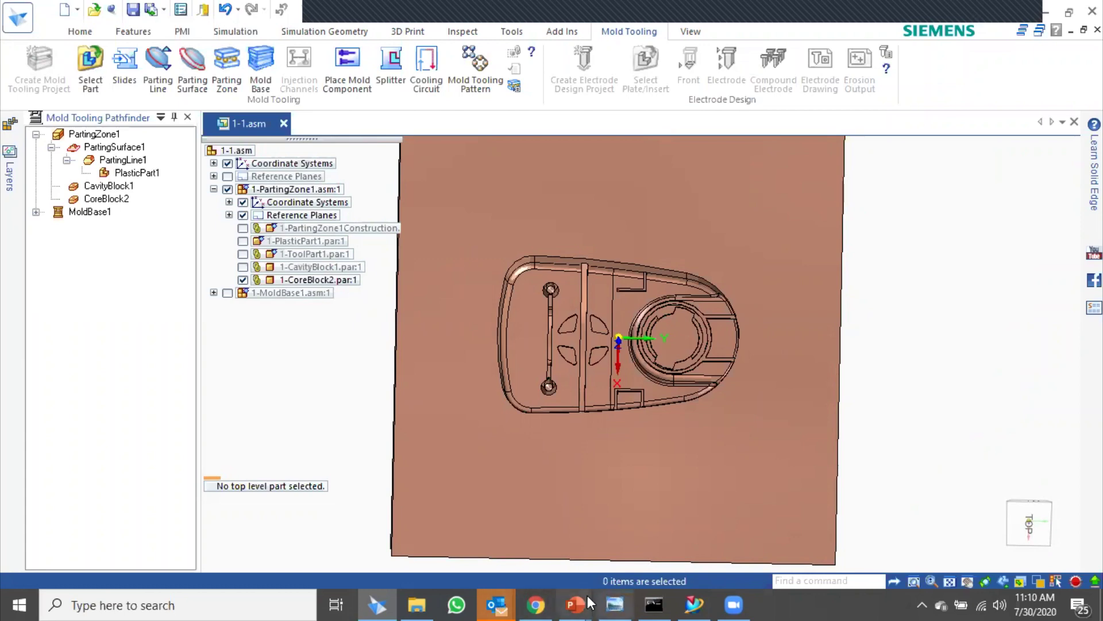
mouse_move(575, 603)
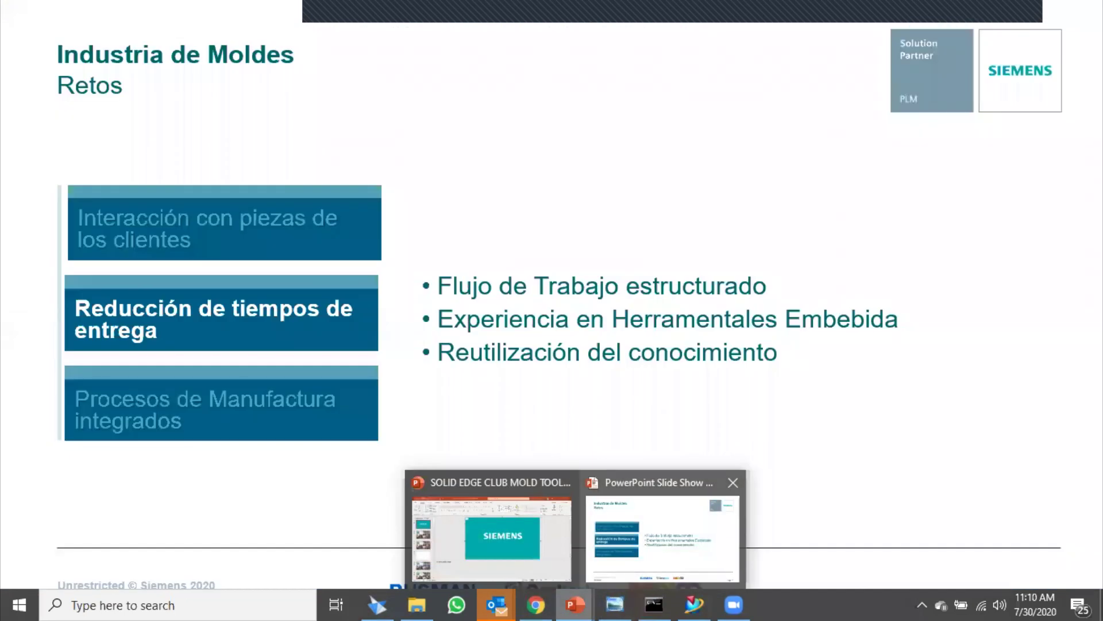
left_click(660, 534)
key("Right")
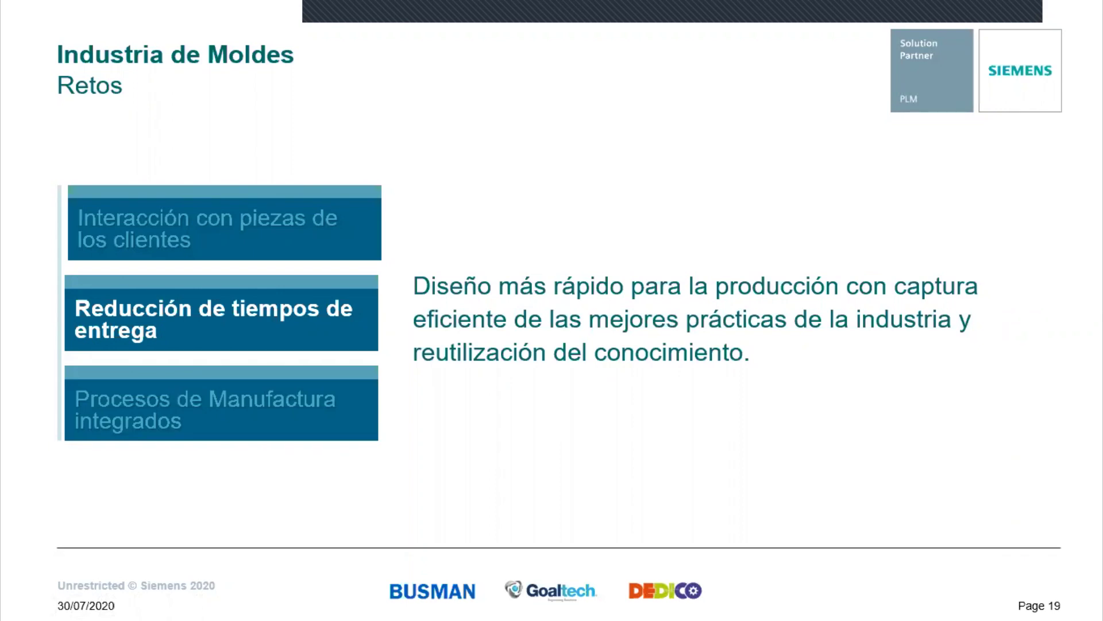
key("Right")
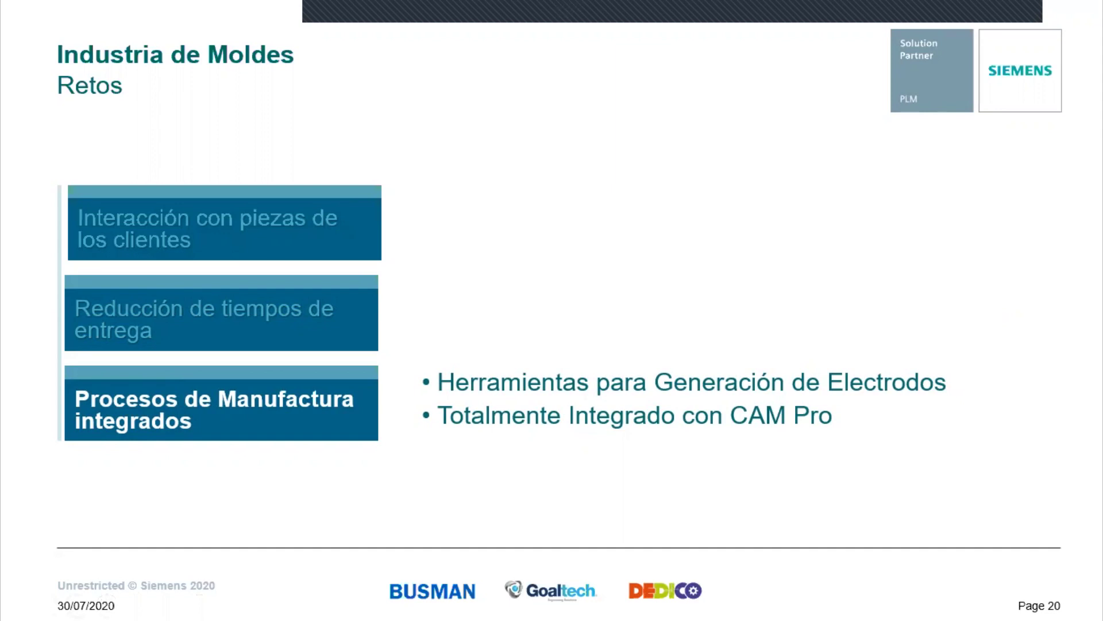
- Switch back to the 1-1.asm assembly in Solid Edge and examine the core block in an isometric view
key("alt+Tab")
key("alt+Tab")
key("alt+Tab")
key("alt+Tab")
key("alt+Tab")
key("alt+Tab")
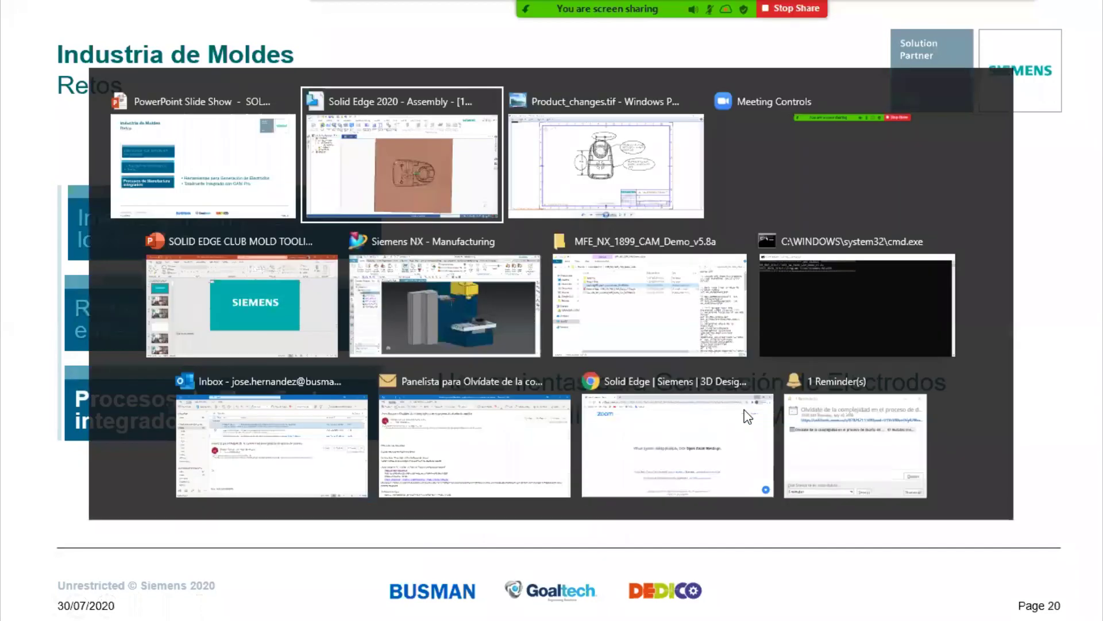
left_click(418, 201)
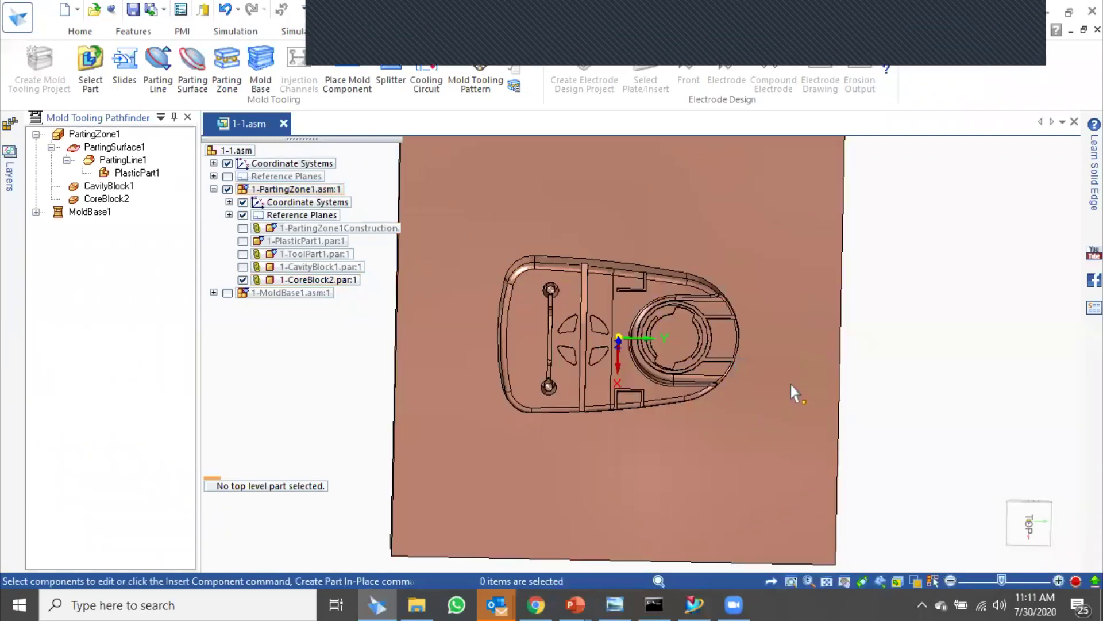
key("ctrl+i")
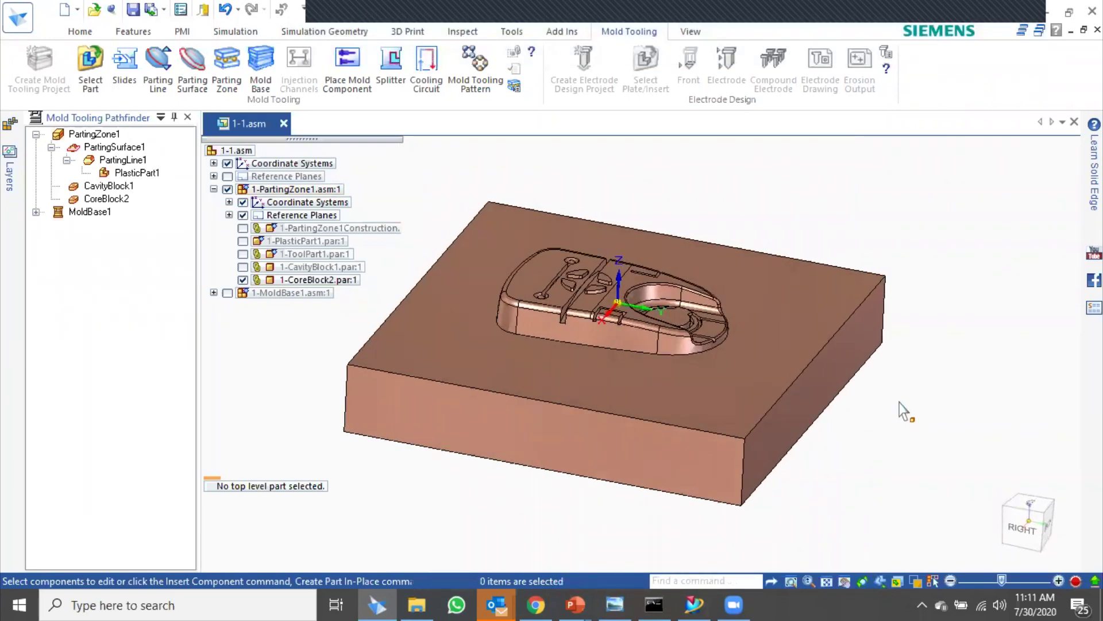
middle_click_drag(898, 401, 894, 399)
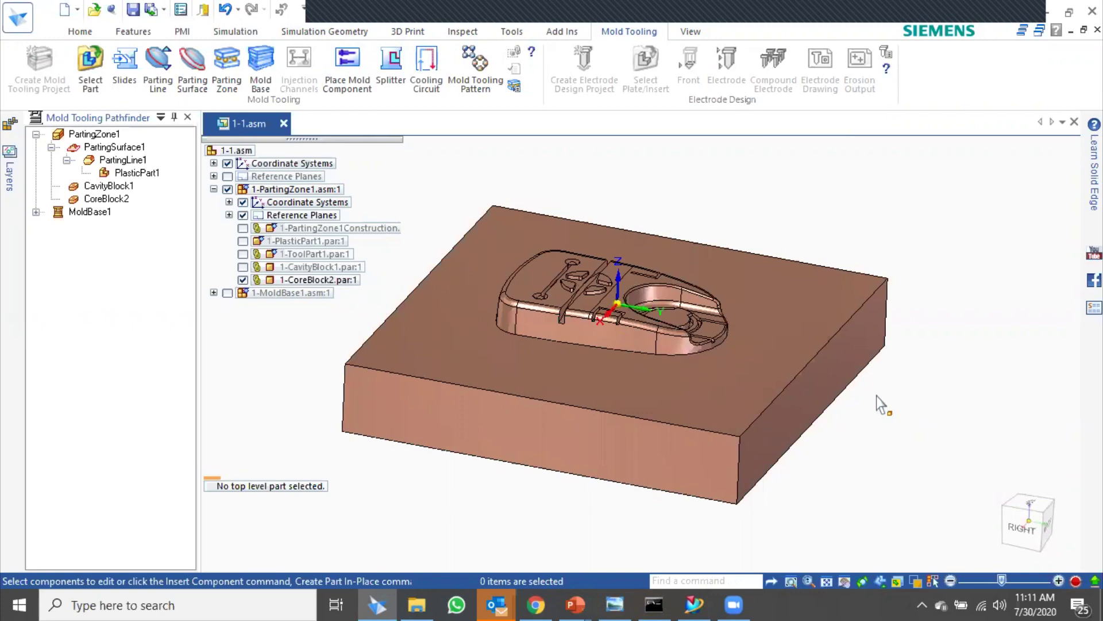
scroll(880, 399, "up", 3)
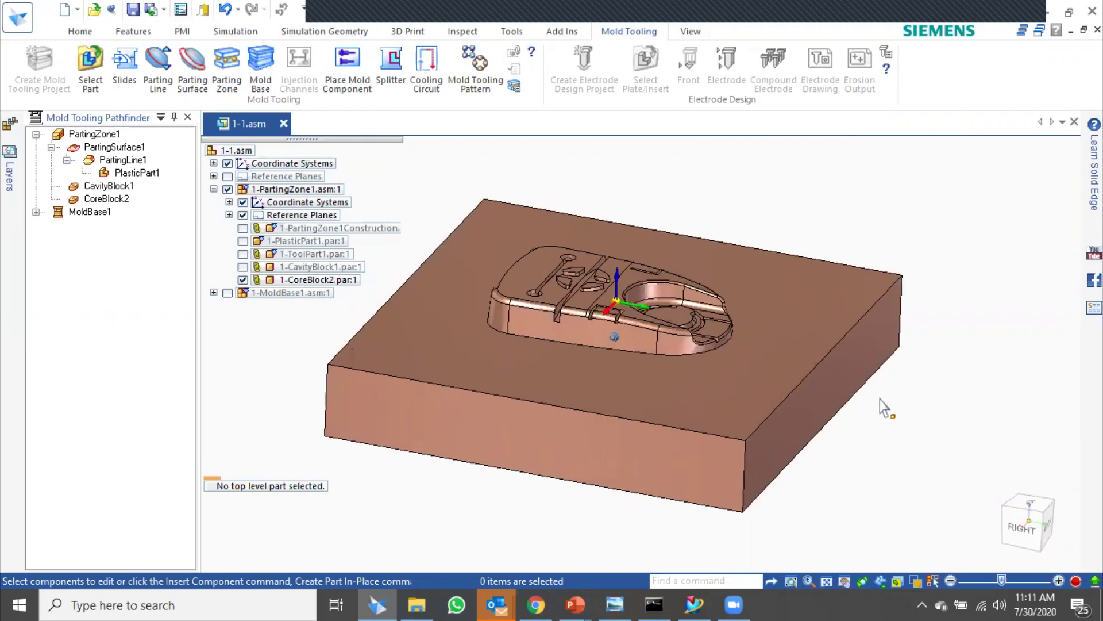
middle_click_drag(878, 408, 948, 489)
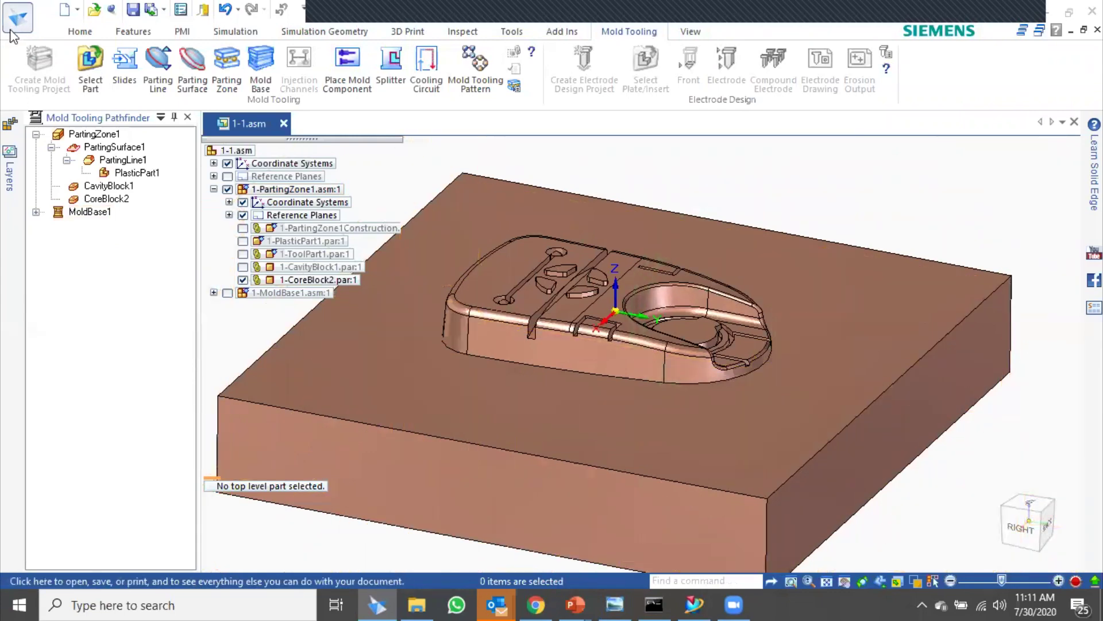
- Create a new iso metric assembly and start a millimetre electrode design project in it with prefix 01 and name electrodo
left_click(18, 17)
mouse_move(47, 94)
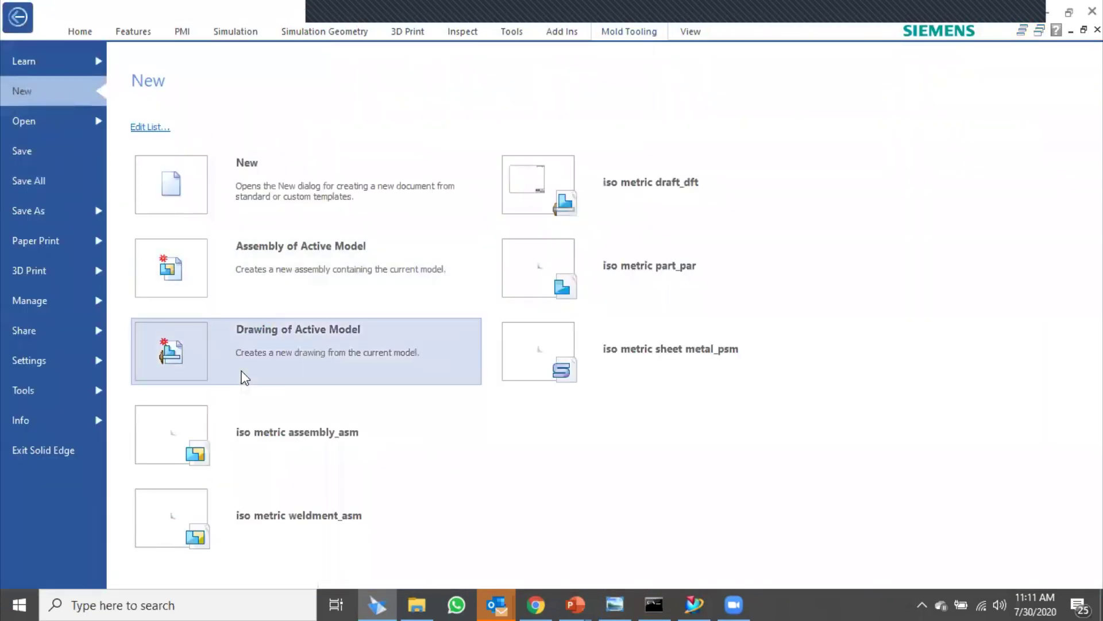
left_click(194, 436)
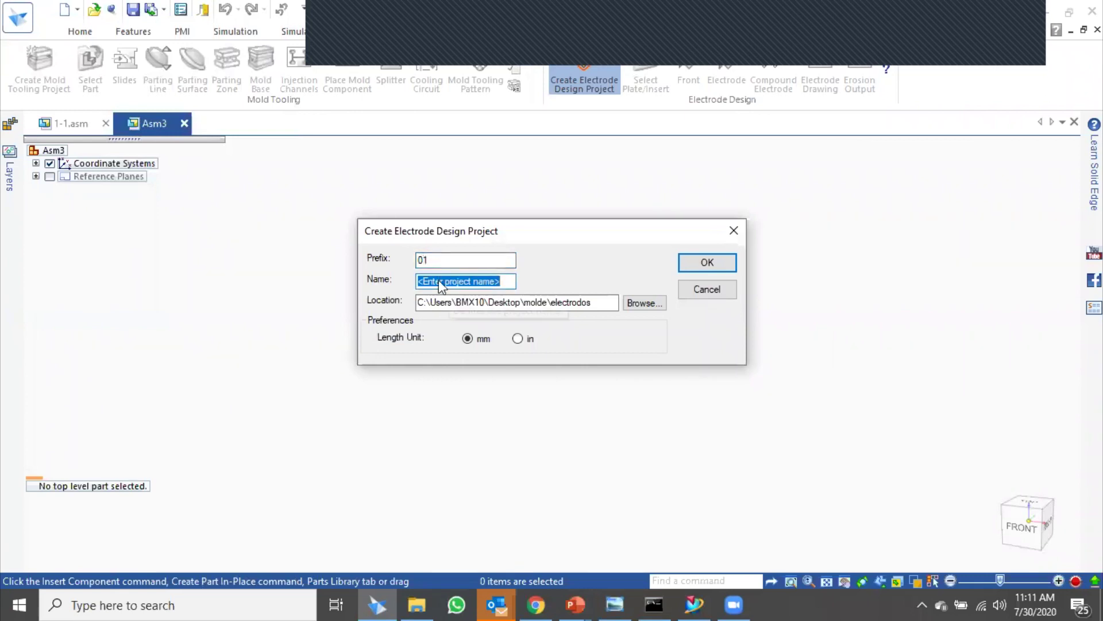
type("electrodo")
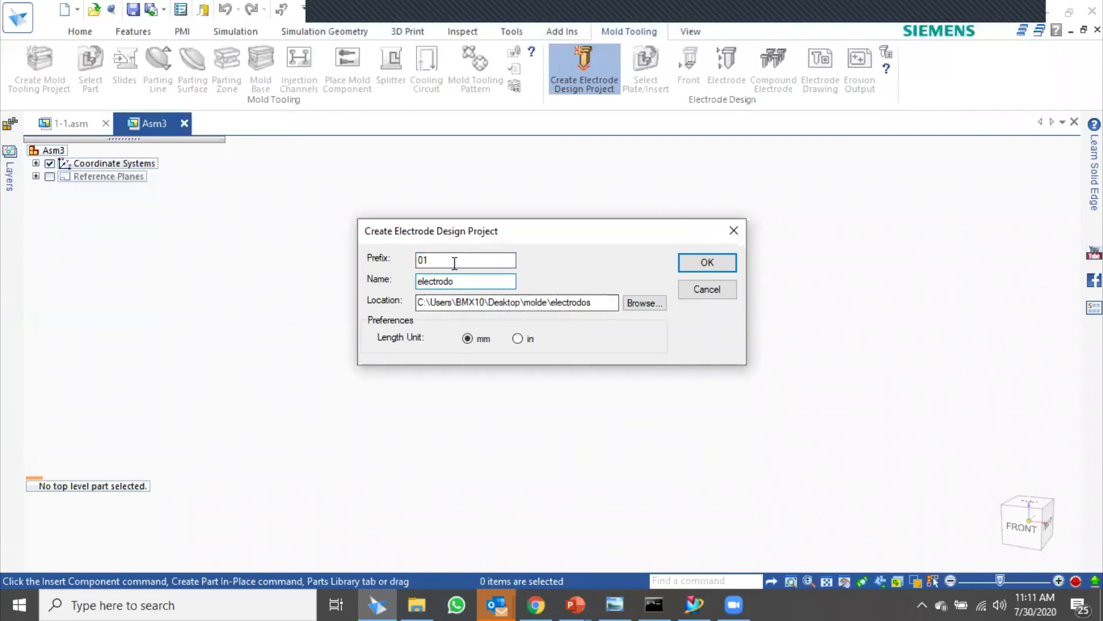
left_click(720, 265)
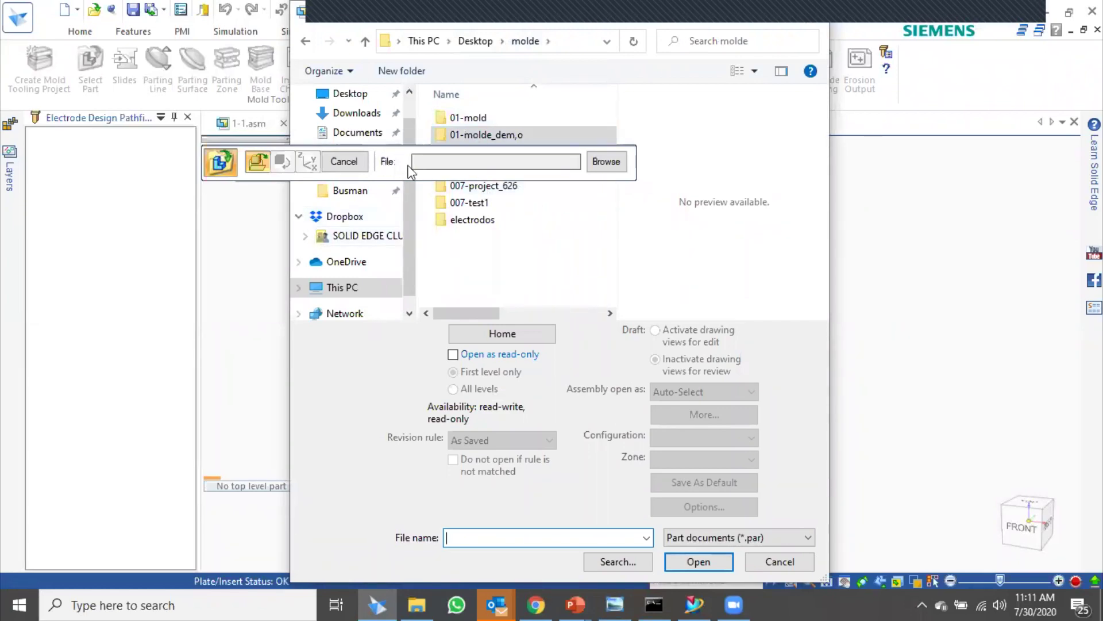
- Load 1-CoreBlock2.par from the project's 1-1 folder as the plate/insert for the electrode design
left_click_drag(431, 21, 615, 132)
left_click(641, 279)
double_click(641, 282)
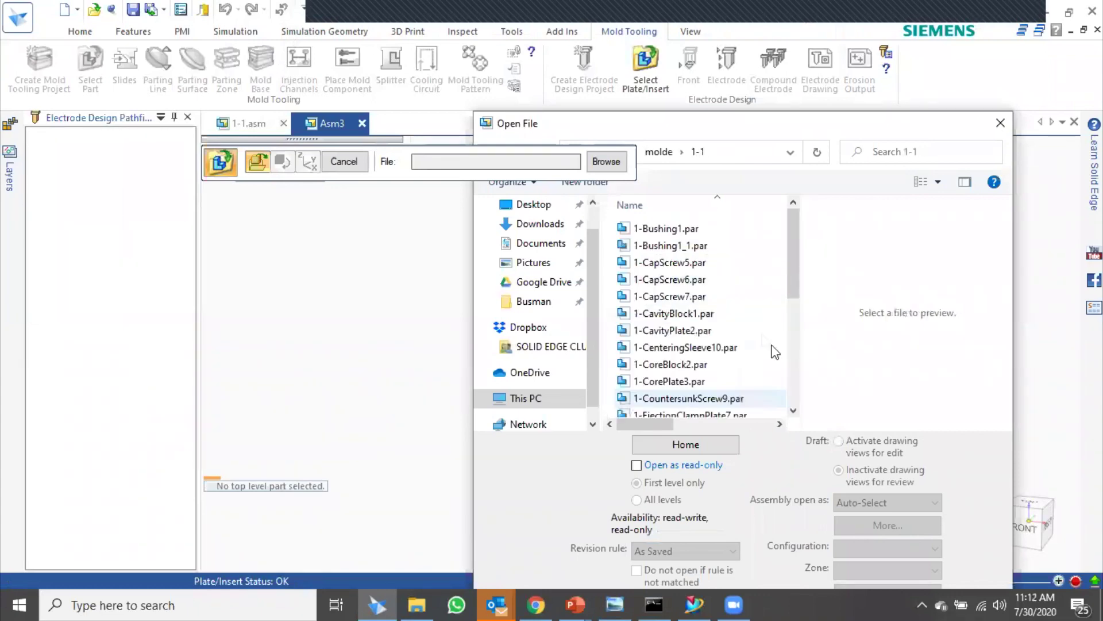
left_click_drag(796, 264, 799, 344)
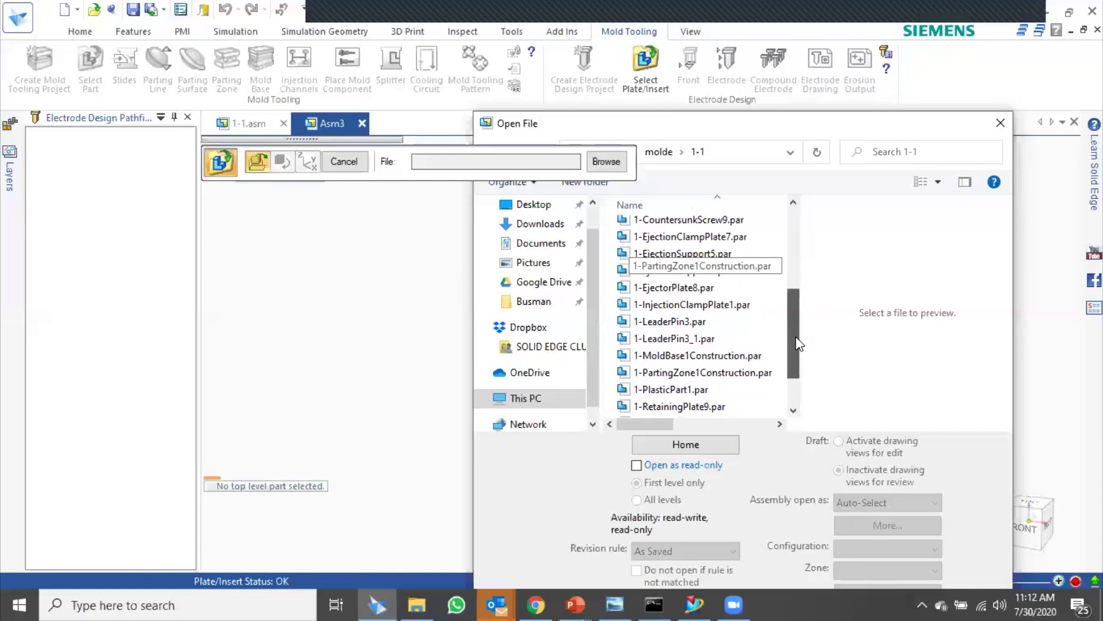
left_click_drag(797, 344, 792, 313)
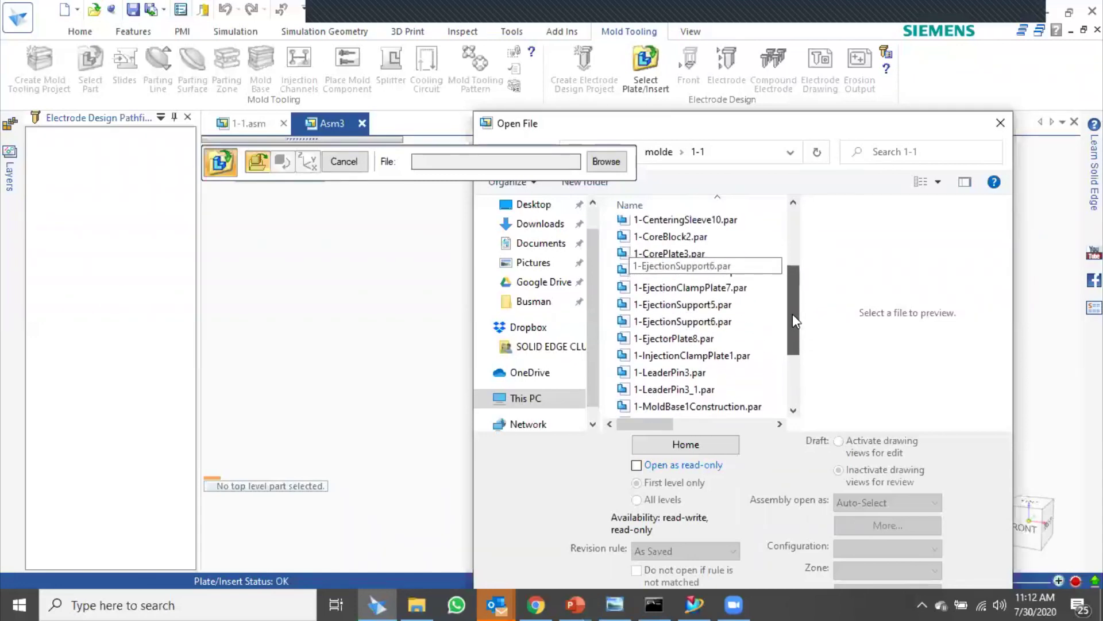
left_click(718, 236)
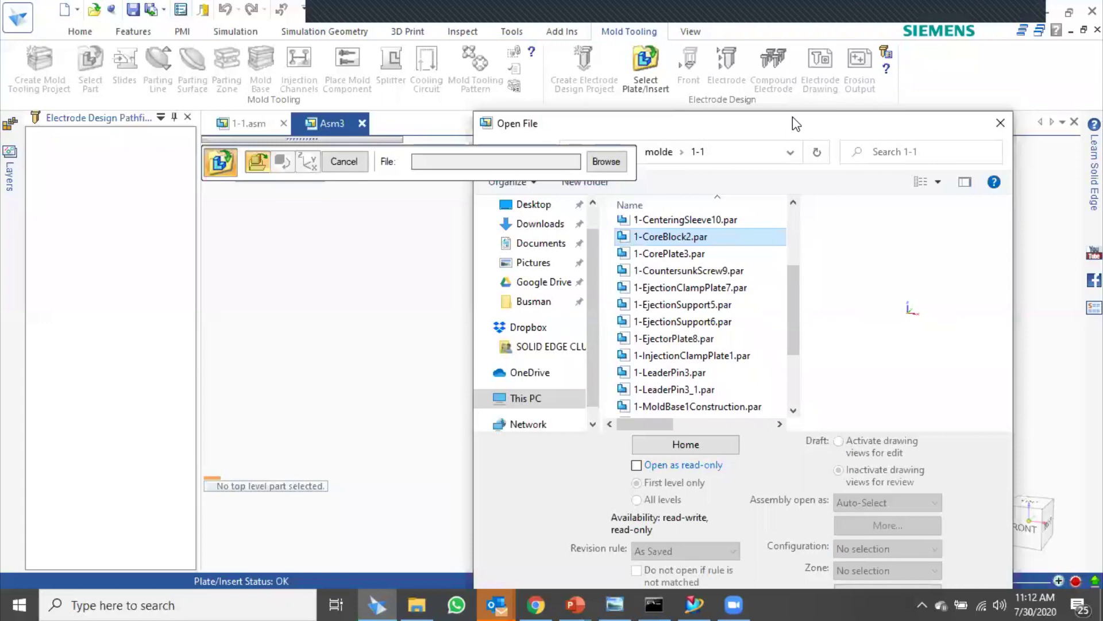
left_click_drag(792, 123, 704, 26)
left_click(804, 575)
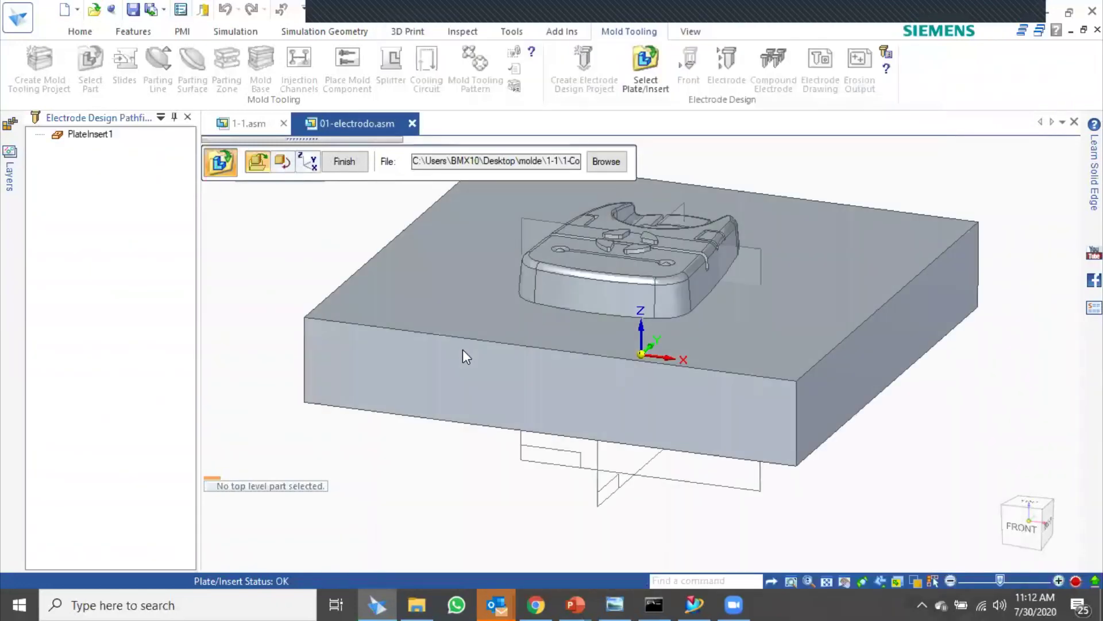
- Examine the loaded core insert from several angles and review its orientation settings
middle_click_drag(725, 319, 743, 329)
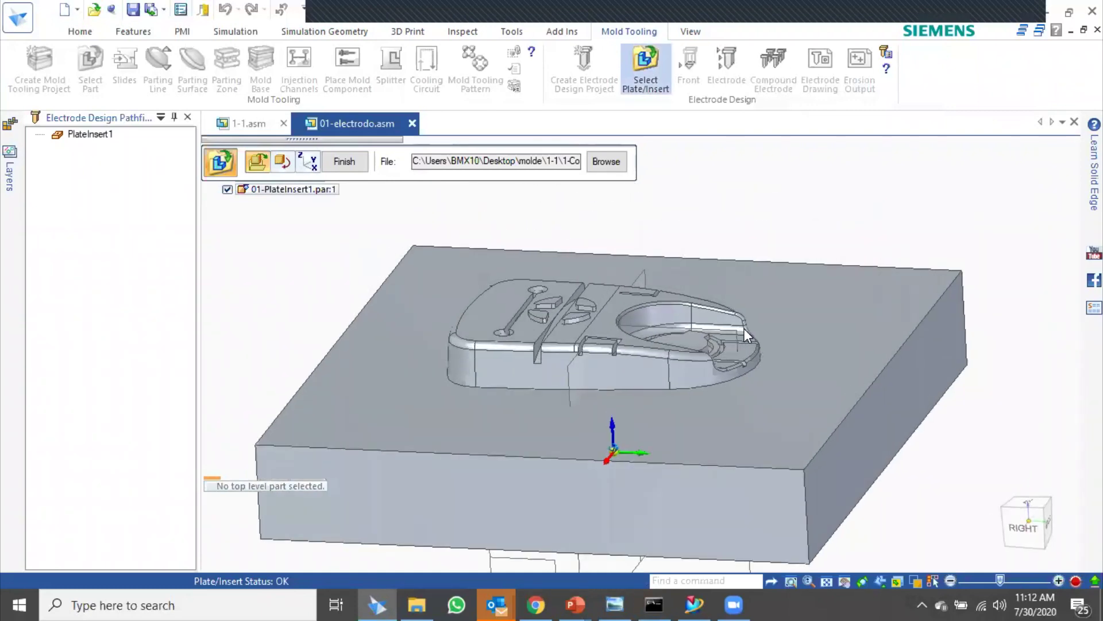
scroll(743, 329, "up", 3)
middle_click_drag(702, 350, 737, 426)
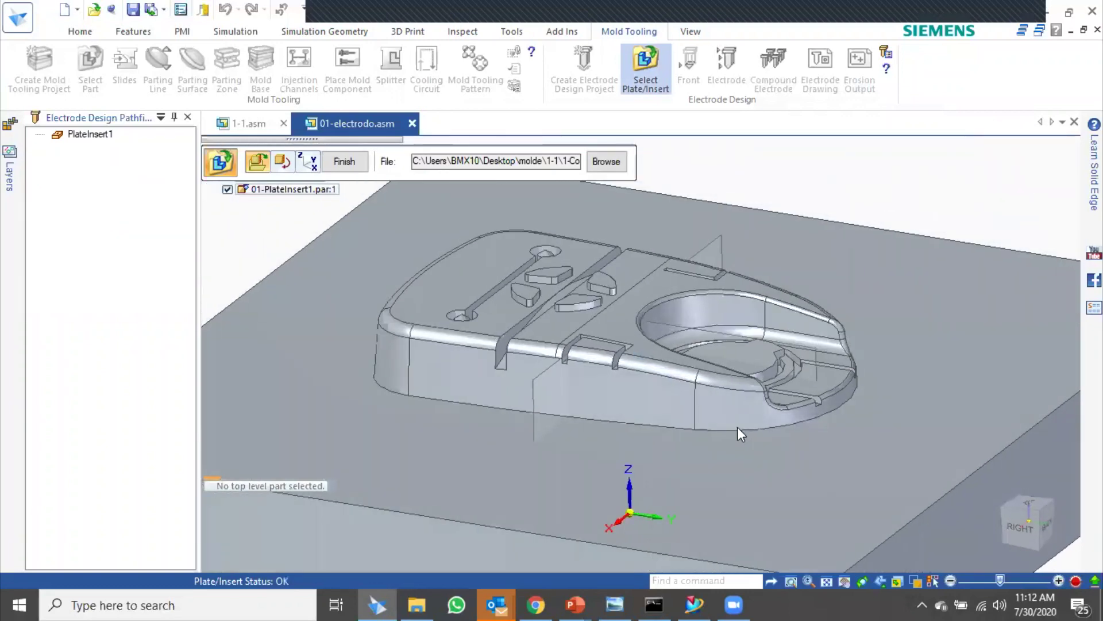
middle_click_drag(729, 374, 652, 234)
scroll(654, 239, "down", 4)
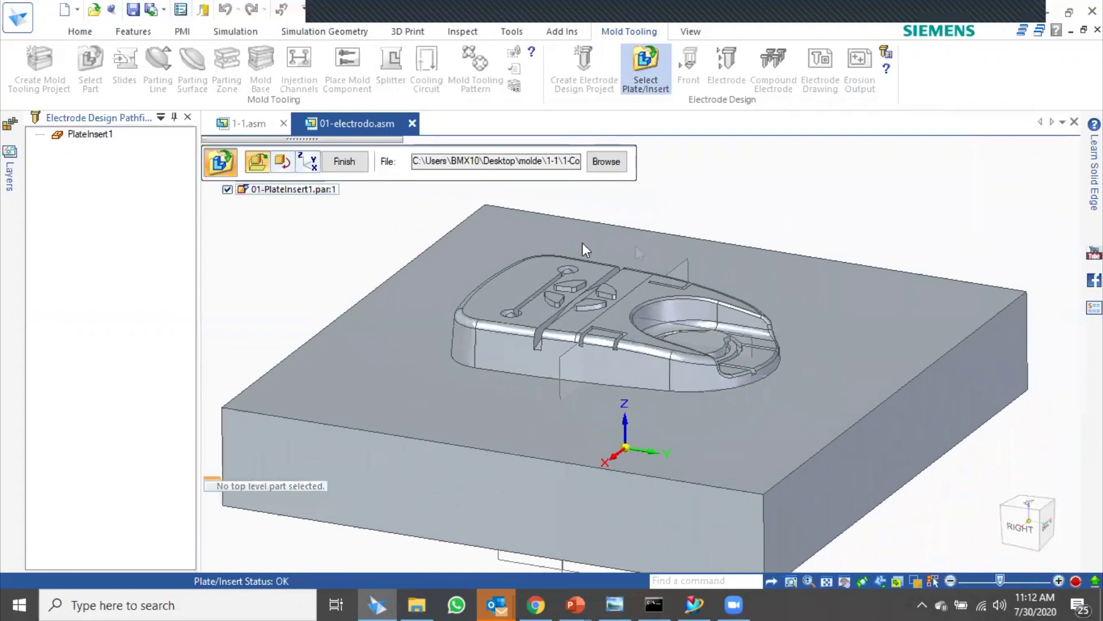
left_click(281, 164)
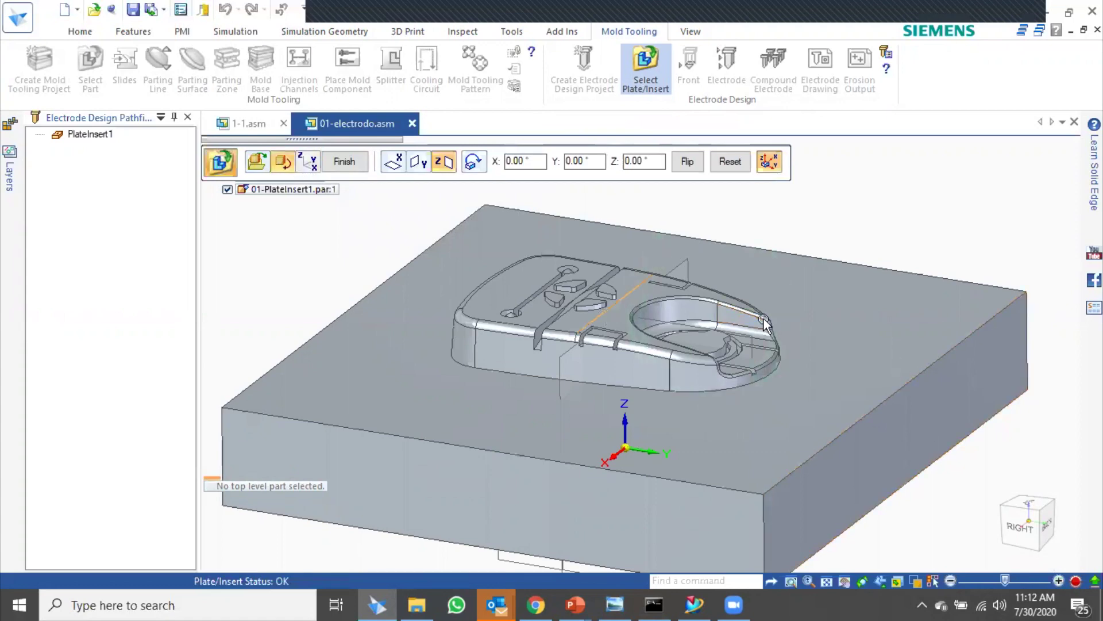
middle_click_drag(826, 357, 805, 340)
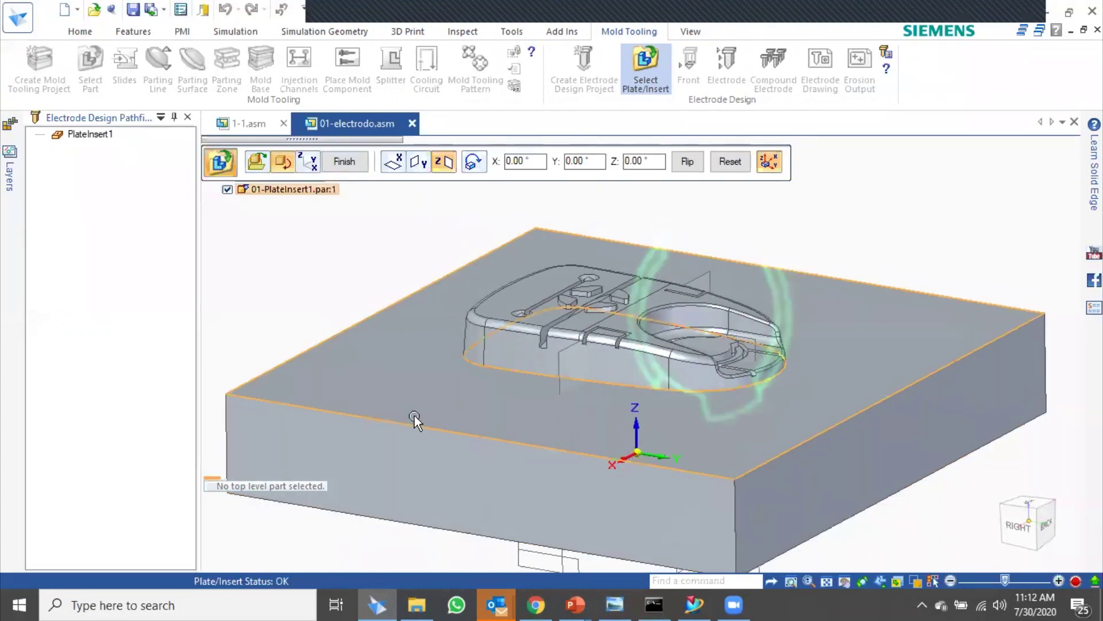
- Define the insert's XYZ reference point by vertex at the block's upper corner on the negative X and Y side, and finish the plate/insert
left_click(308, 160)
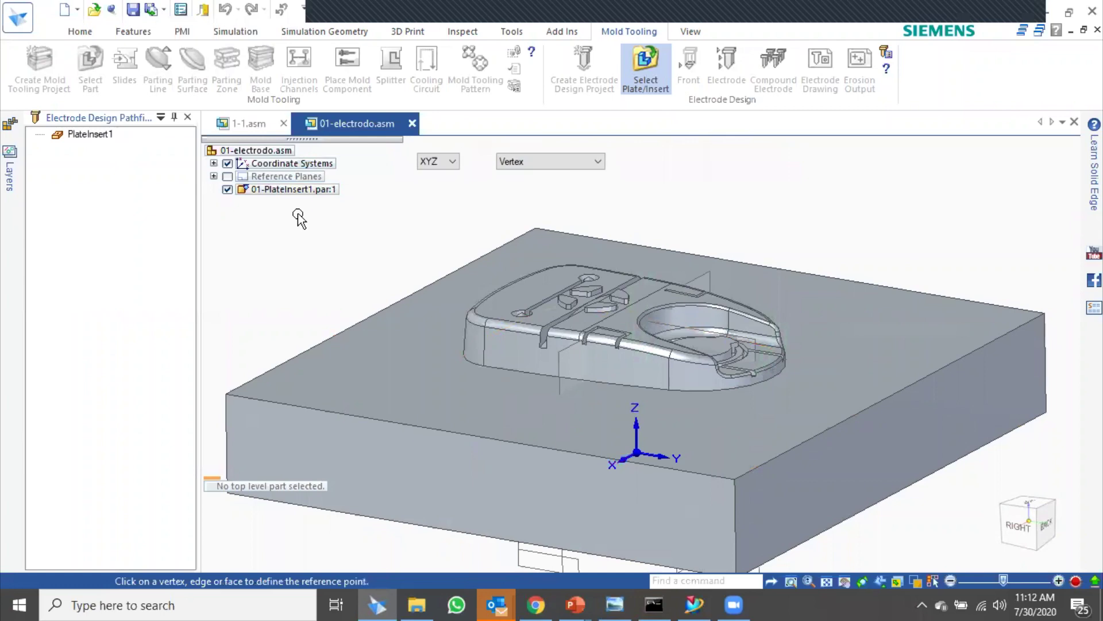
middle_click_drag(303, 253, 370, 312)
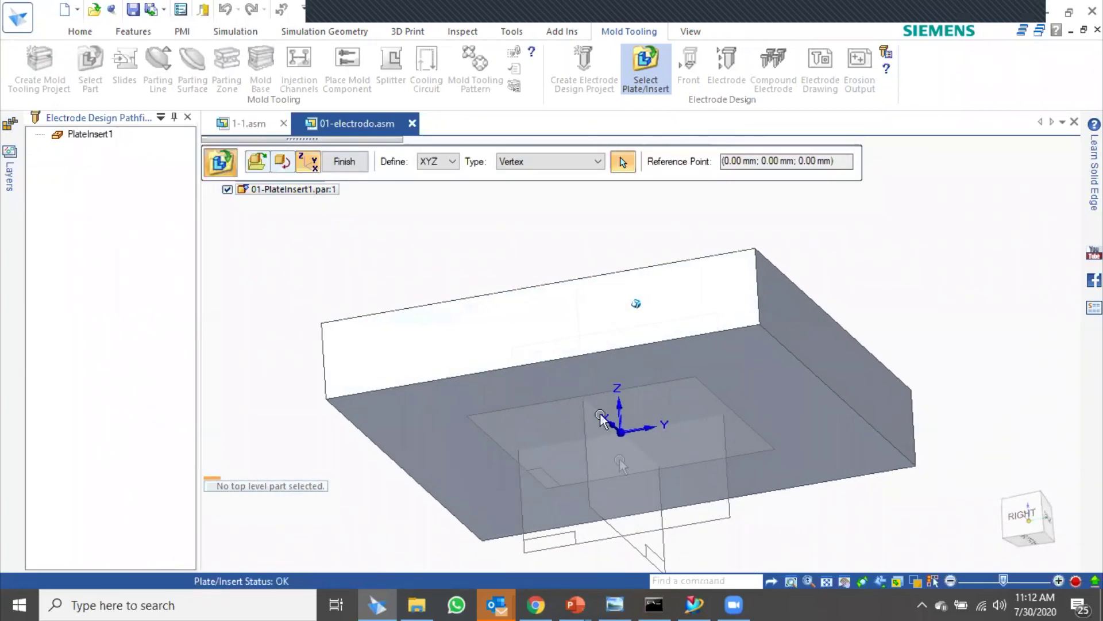
middle_click_drag(682, 481, 638, 422)
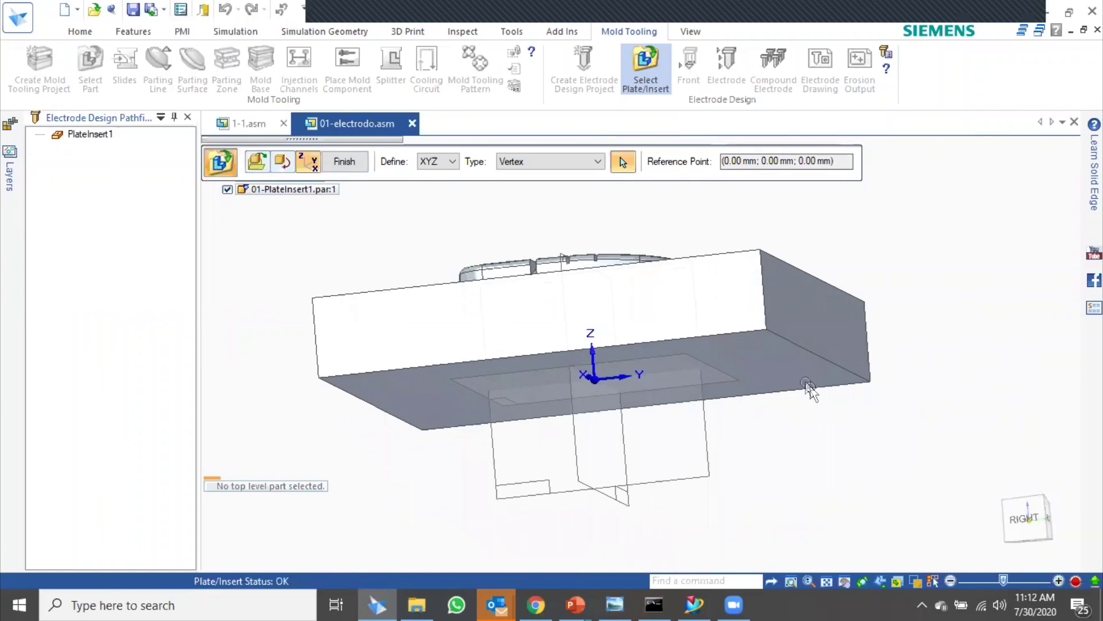
middle_click_drag(955, 434, 641, 187)
middle_click_drag(475, 363, 401, 293)
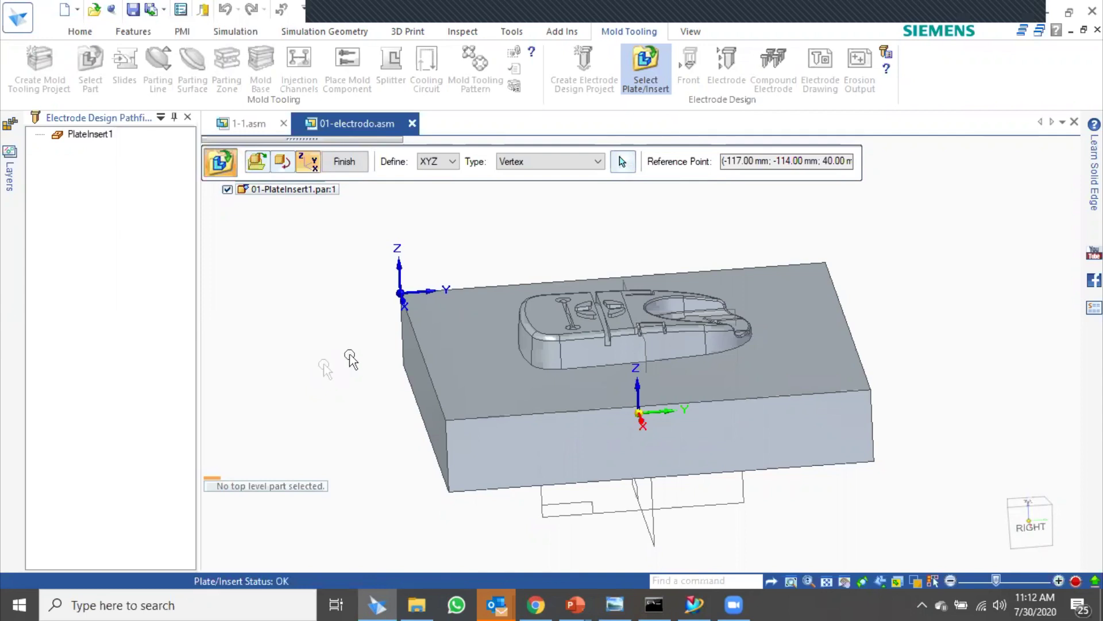
middle_click_drag(329, 297, 598, 351)
left_click(344, 162)
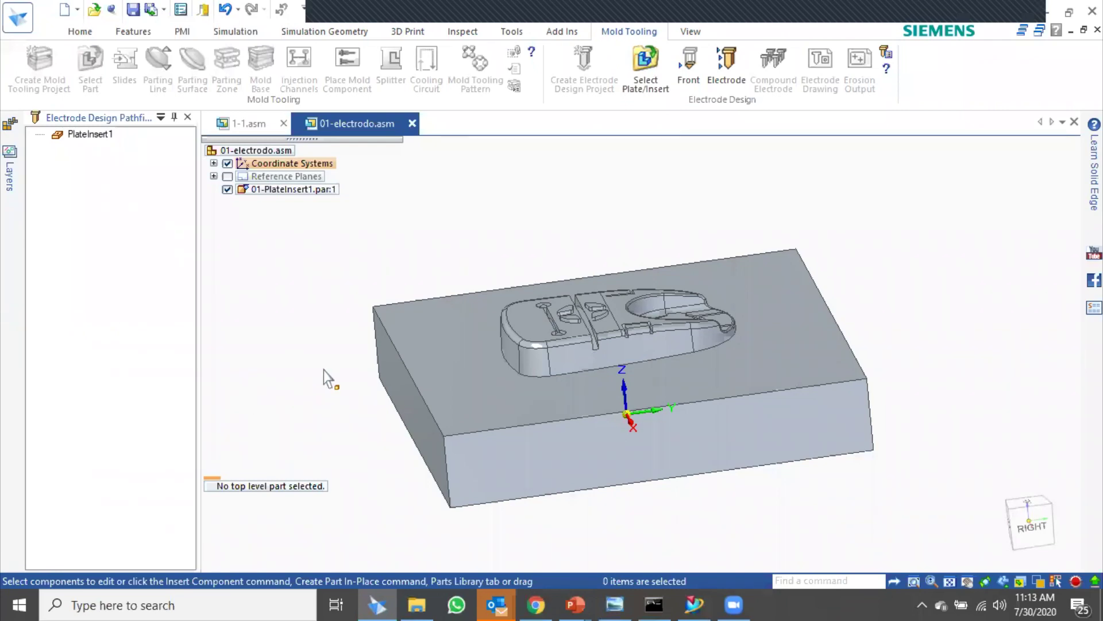
- Create an electrode front from the region of the two round boss pockets and their connecting slot, with a 2.00 mm offset
scroll(356, 305, "up", 5)
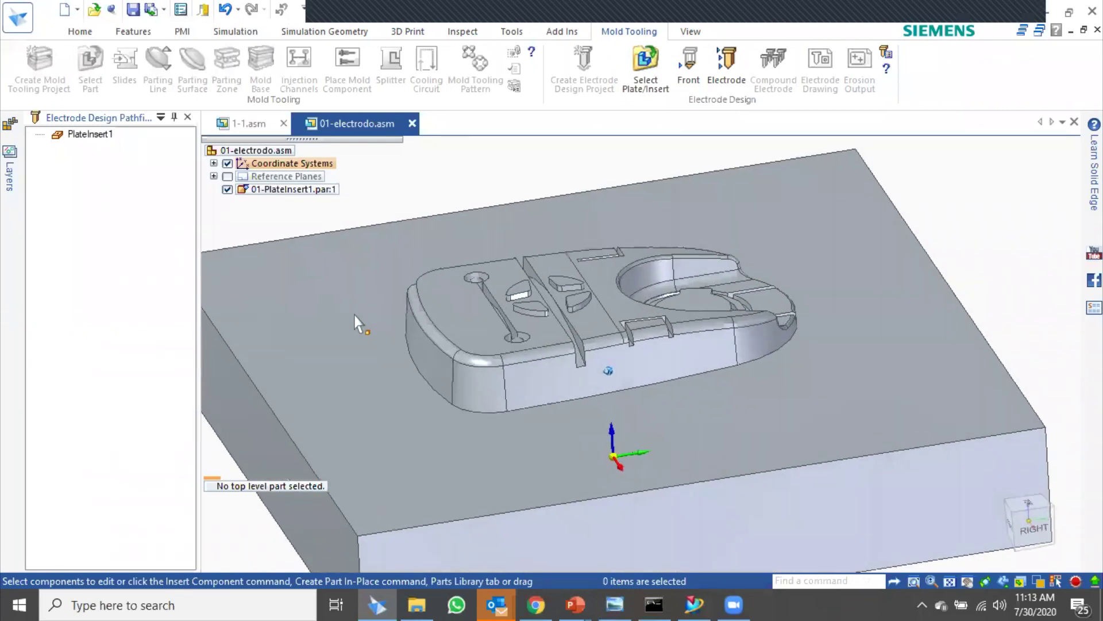
scroll(356, 317, "up", 4)
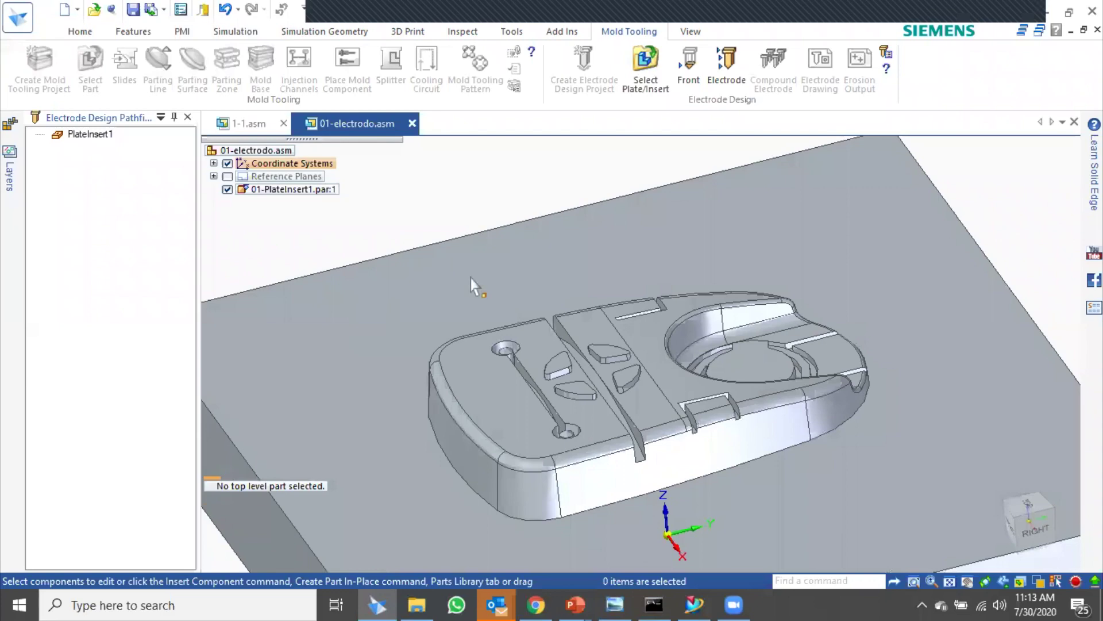
left_click(689, 64)
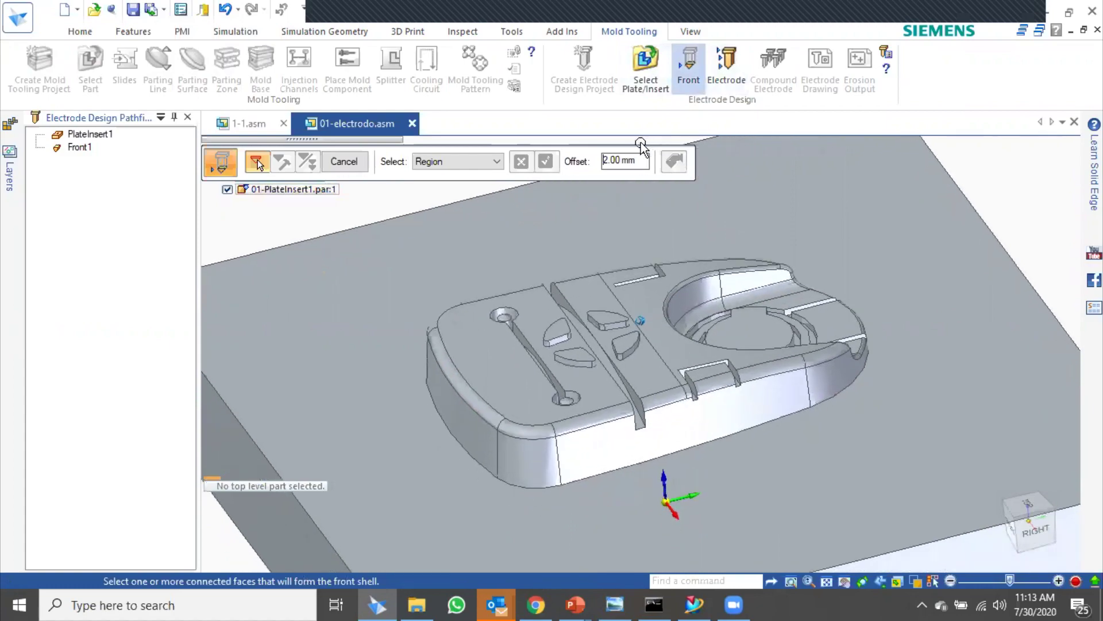
scroll(512, 283, "up", 5)
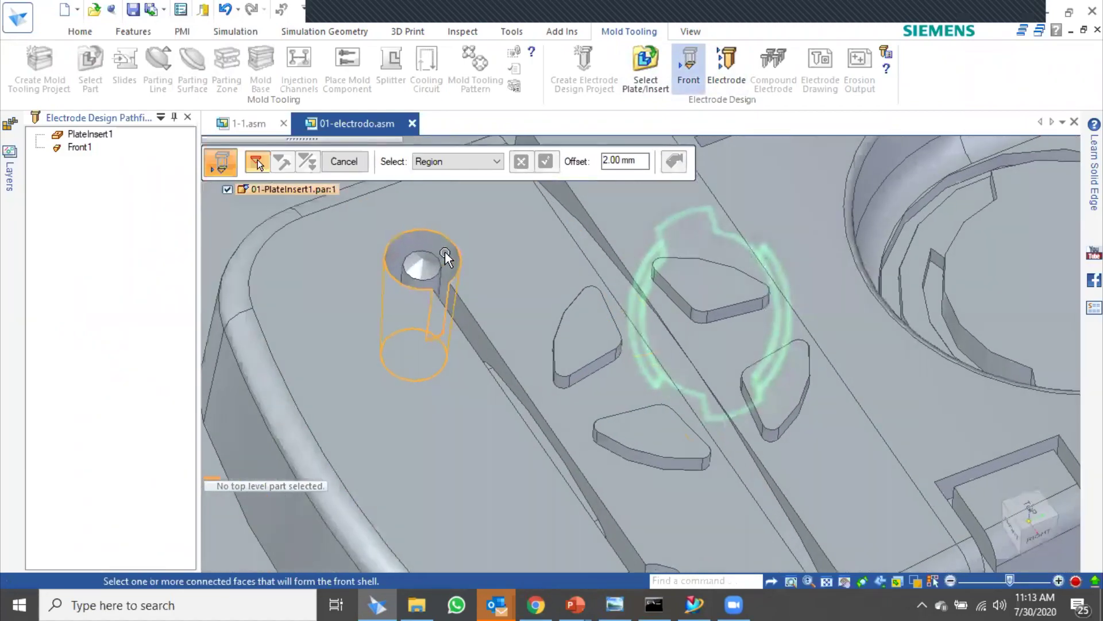
left_click(447, 260)
middle_click_drag(446, 260, 363, 219)
middle_click_drag(448, 412, 589, 475)
left_click(546, 162)
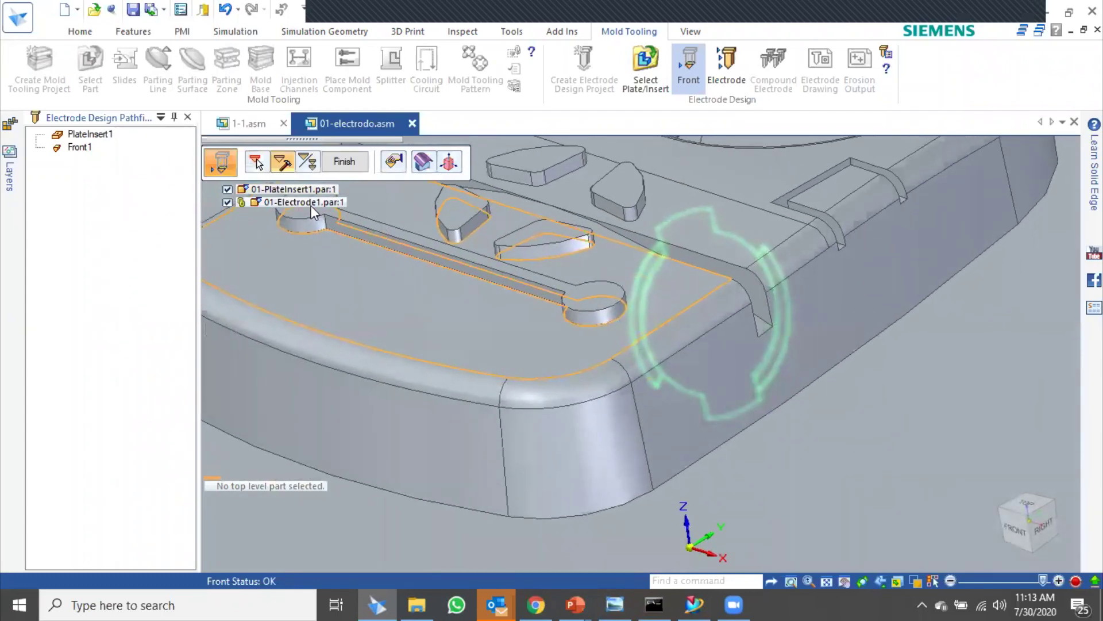
left_click(341, 161)
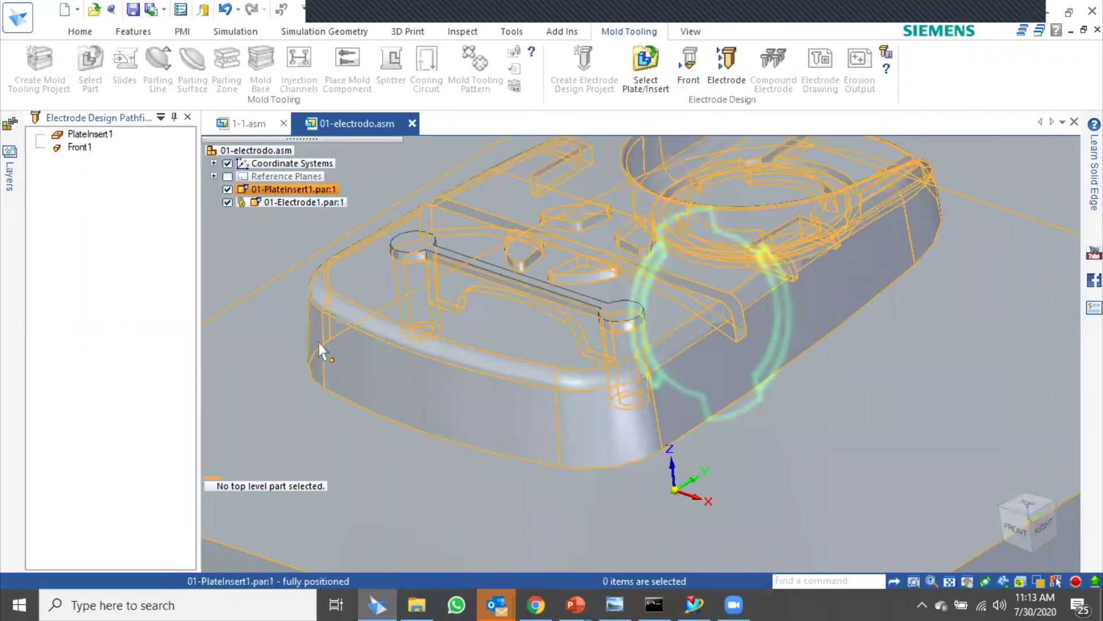
scroll(337, 381, "down", 2)
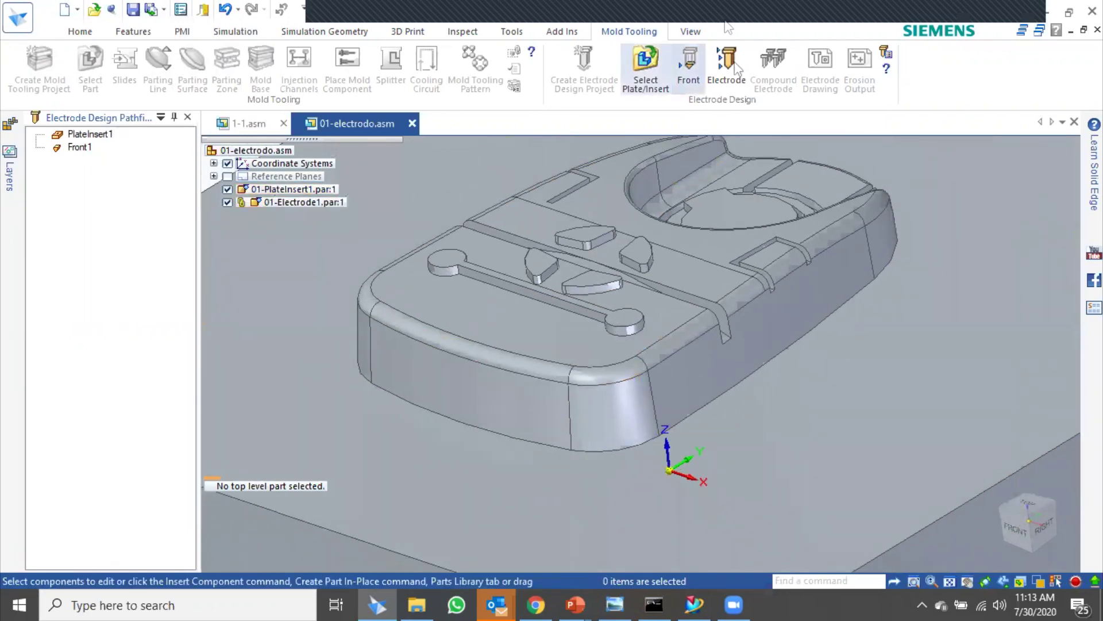
- Create an electrode from the two-boss front with a rectangular block 10.00 mm high, and inspect it with the plate insert temporarily hidden
left_click(736, 69)
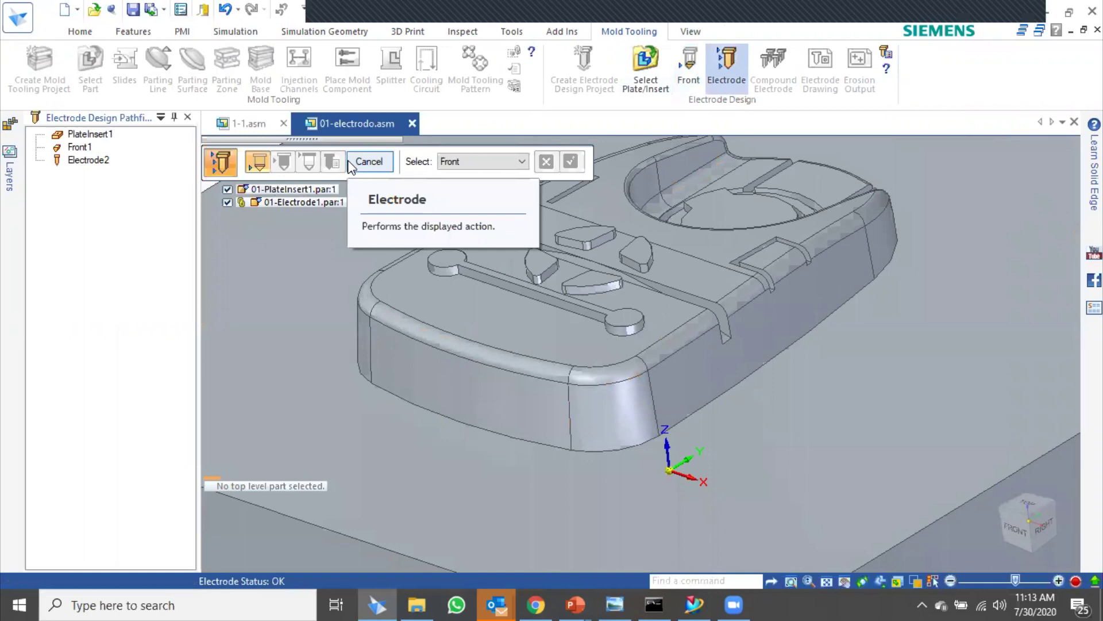
left_click(464, 261)
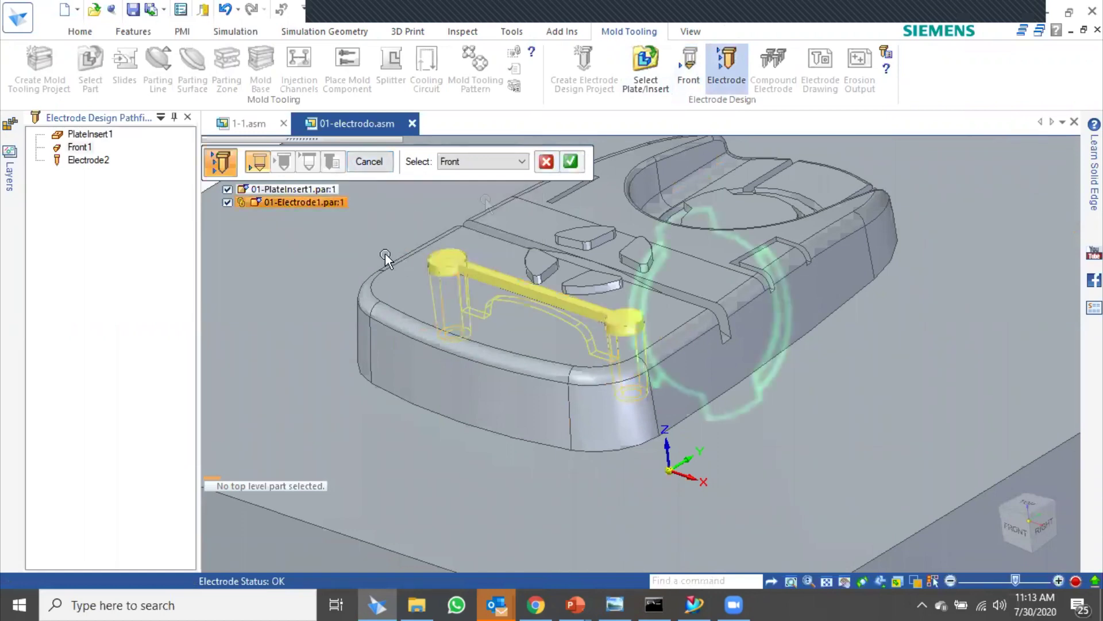
left_click(571, 161)
middle_click_drag(478, 202, 482, 281)
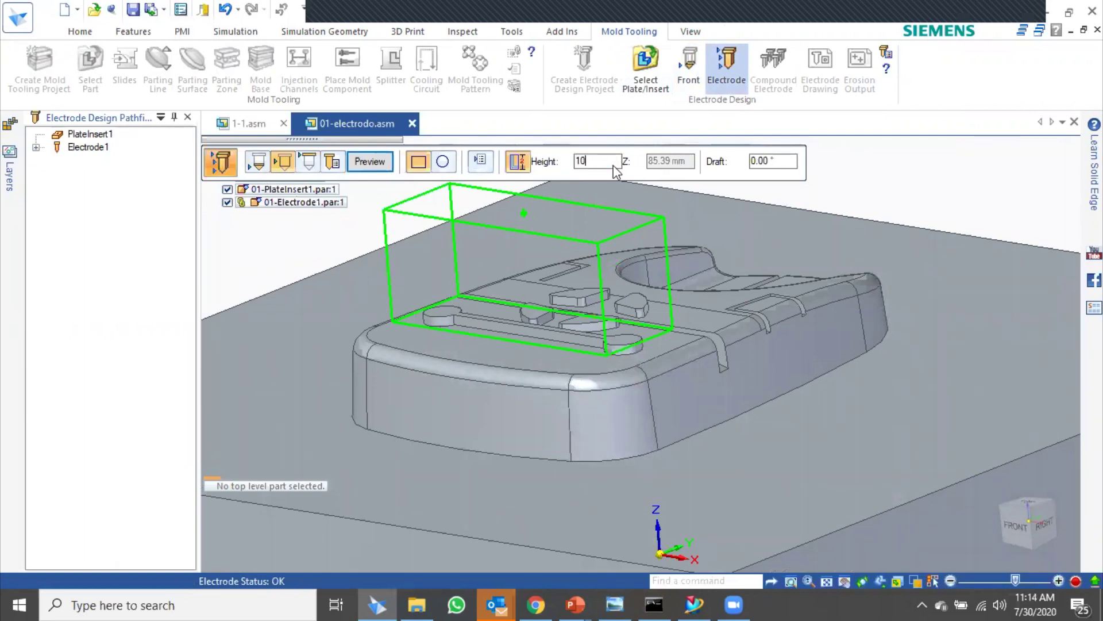
key("Tab")
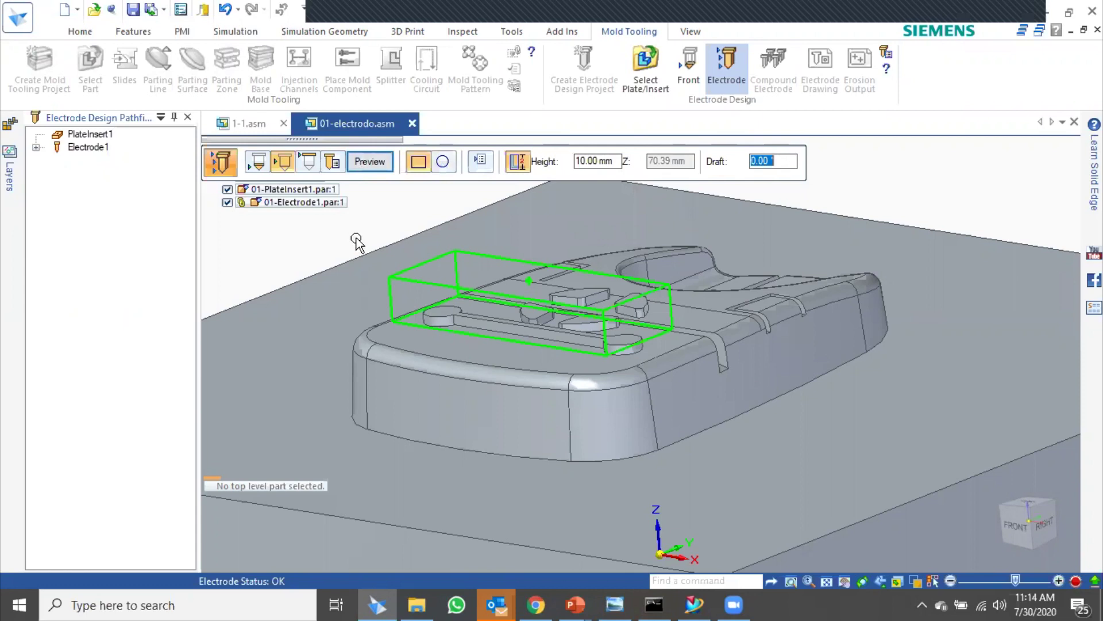
left_click(371, 162)
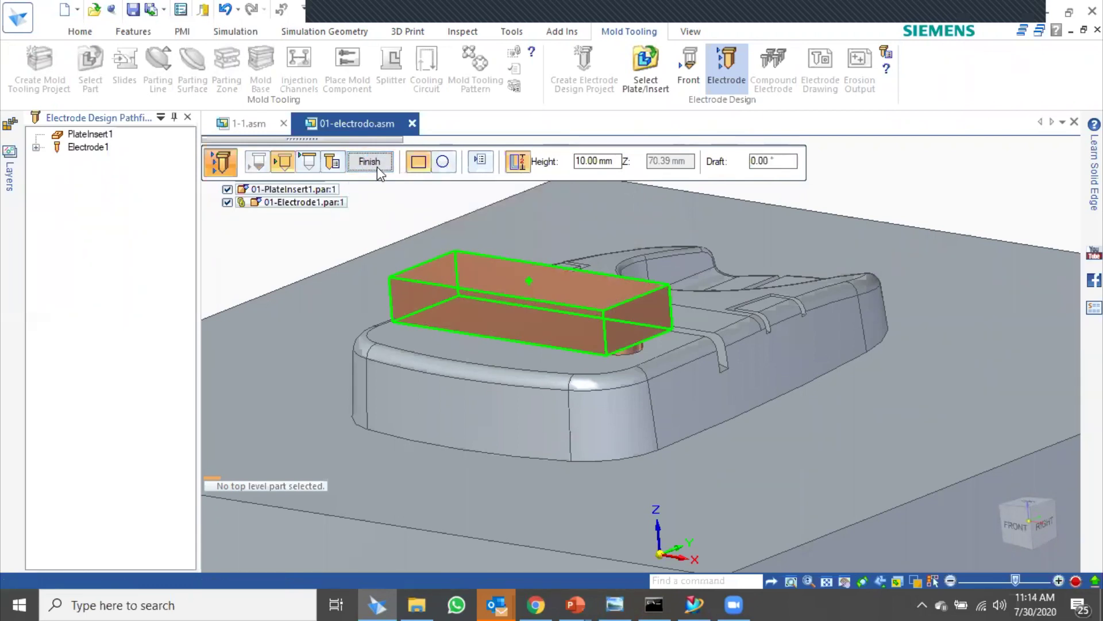
left_click(376, 164)
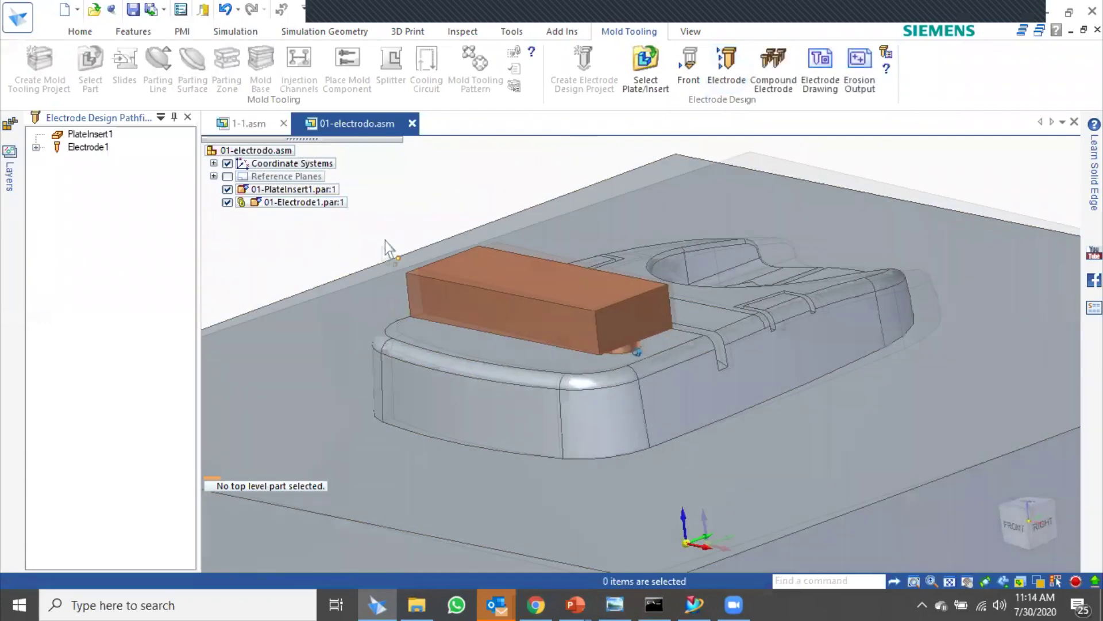
left_click(227, 190)
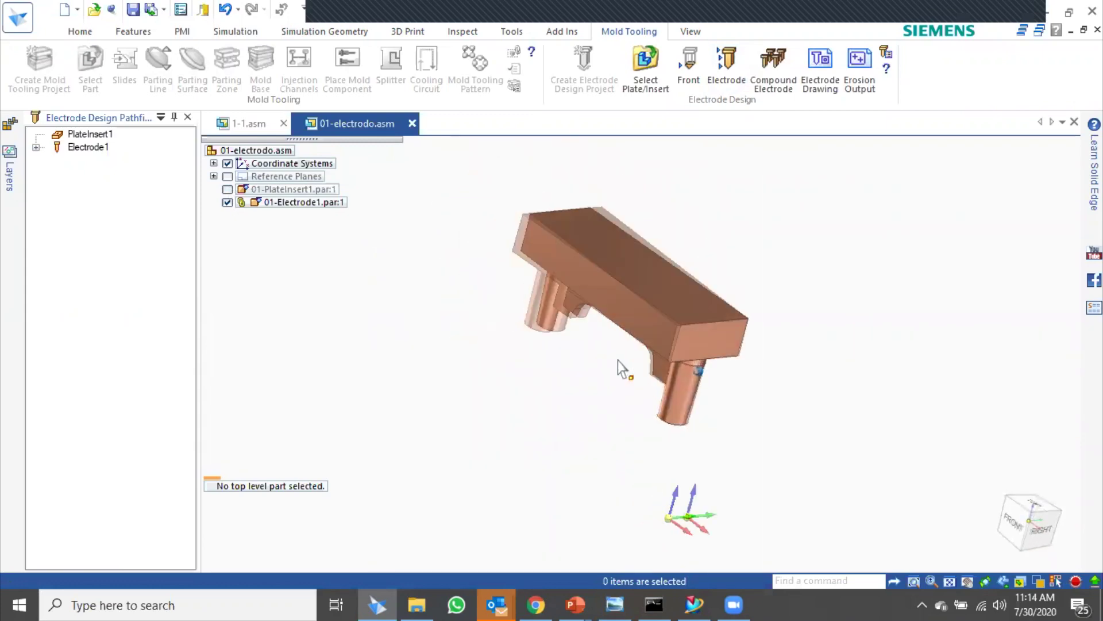
left_click(228, 189)
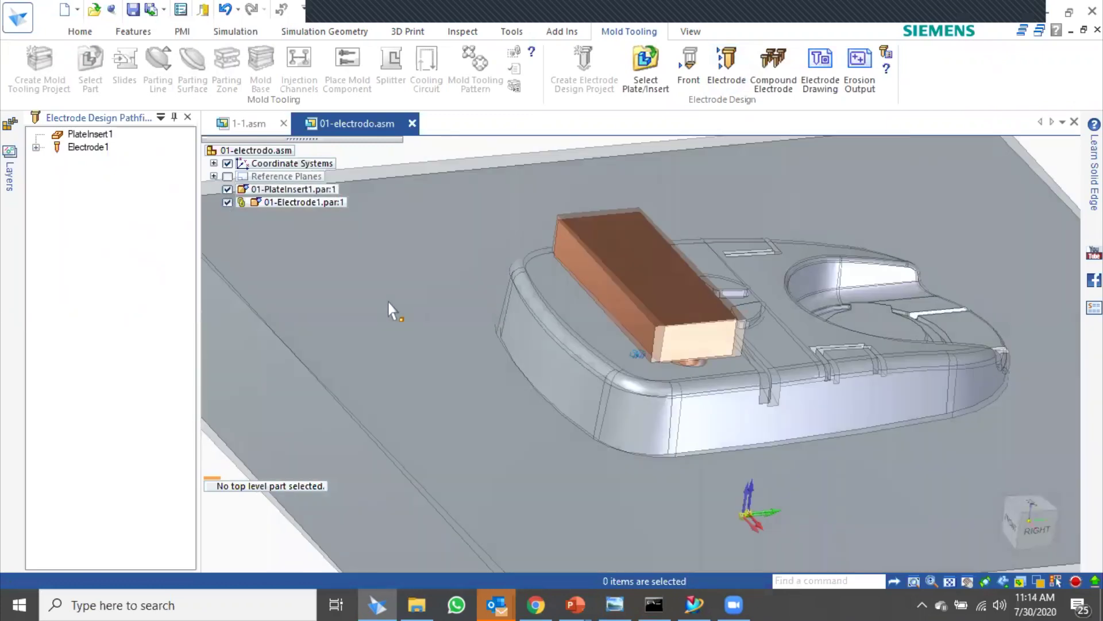
- Generate the CNC electrode drawing for the new electrode and review its views, block size table and gap values
left_click(825, 60)
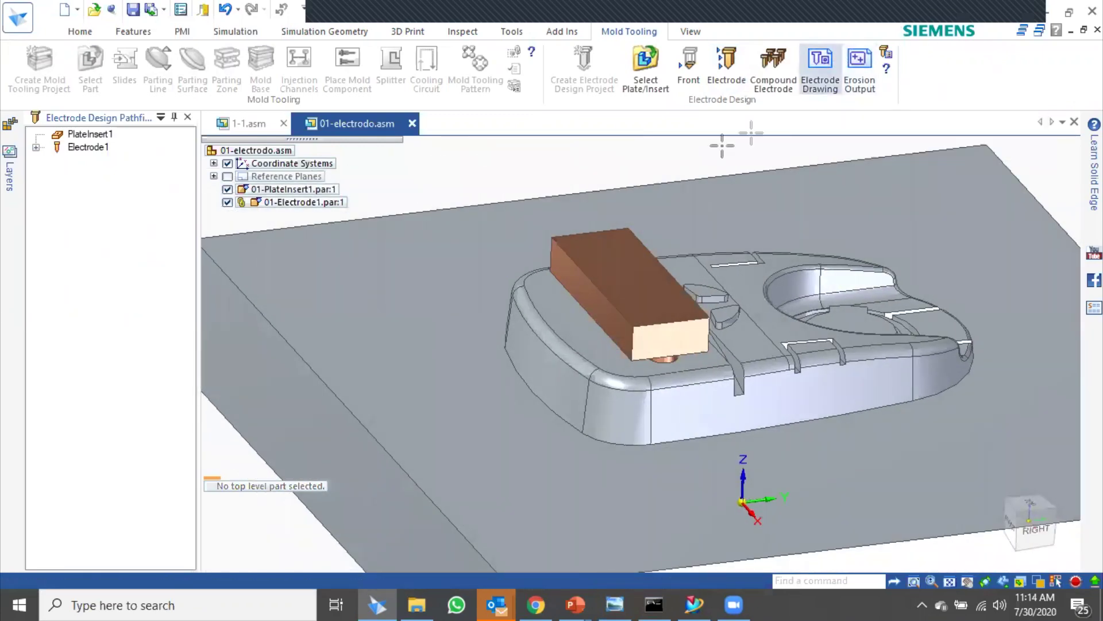
left_click(509, 164)
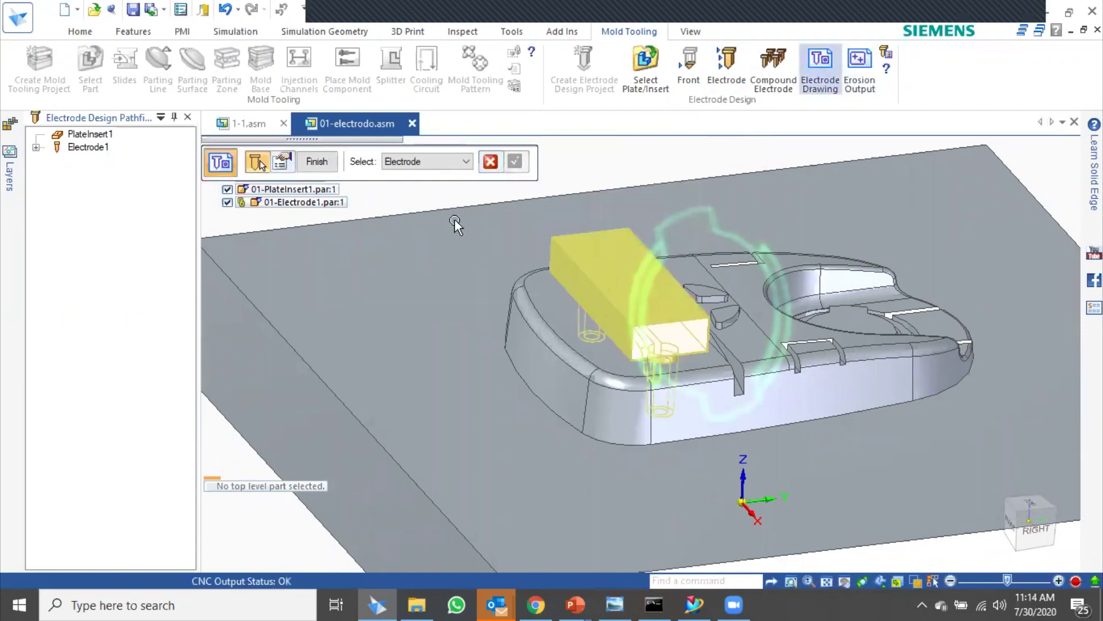
left_click(334, 168)
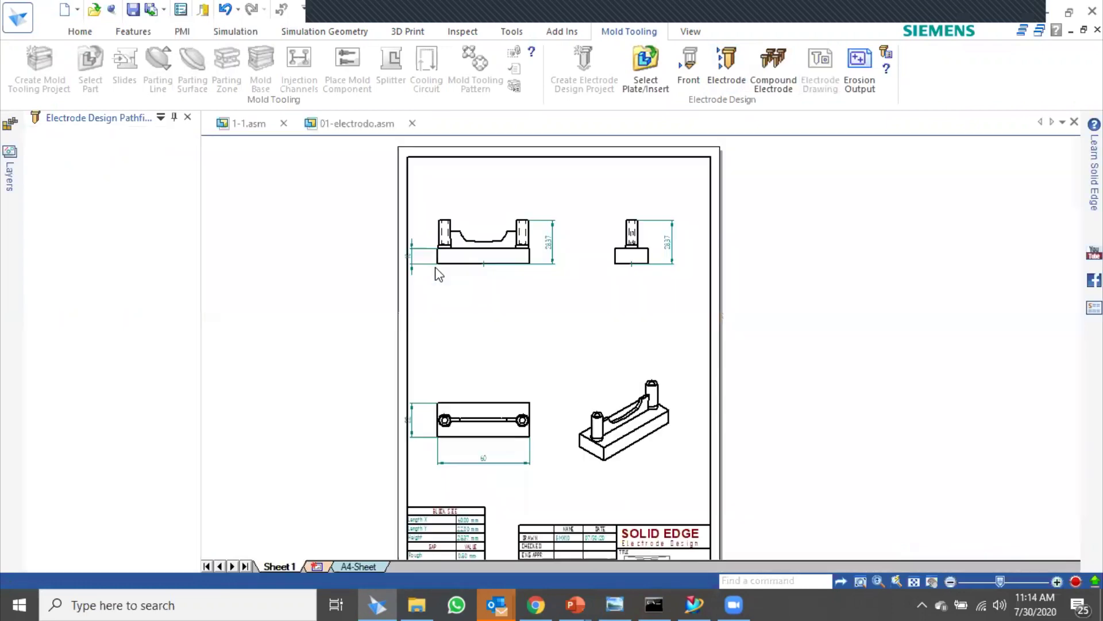
scroll(451, 310, "up", 8)
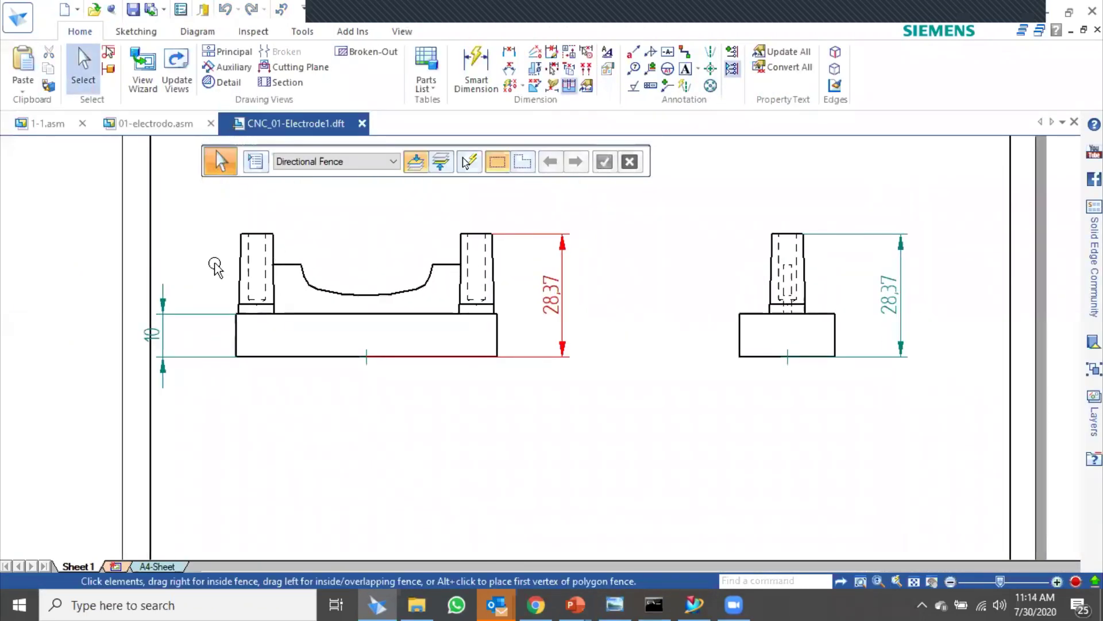
scroll(216, 264, "down", 5)
scroll(478, 406, "up", 5)
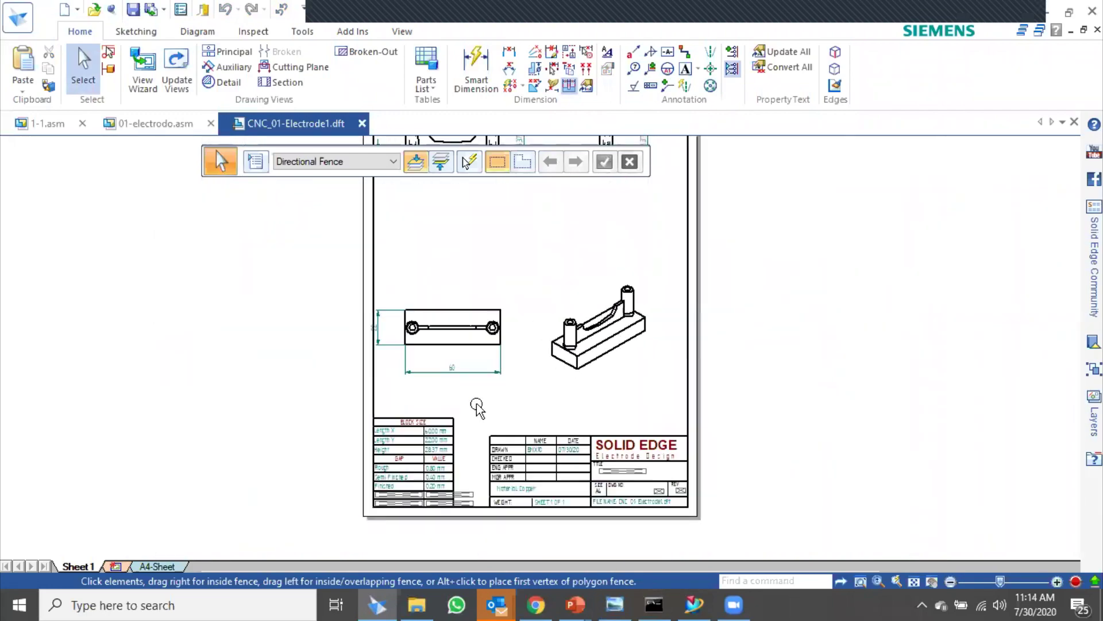
scroll(503, 428, "up", 3)
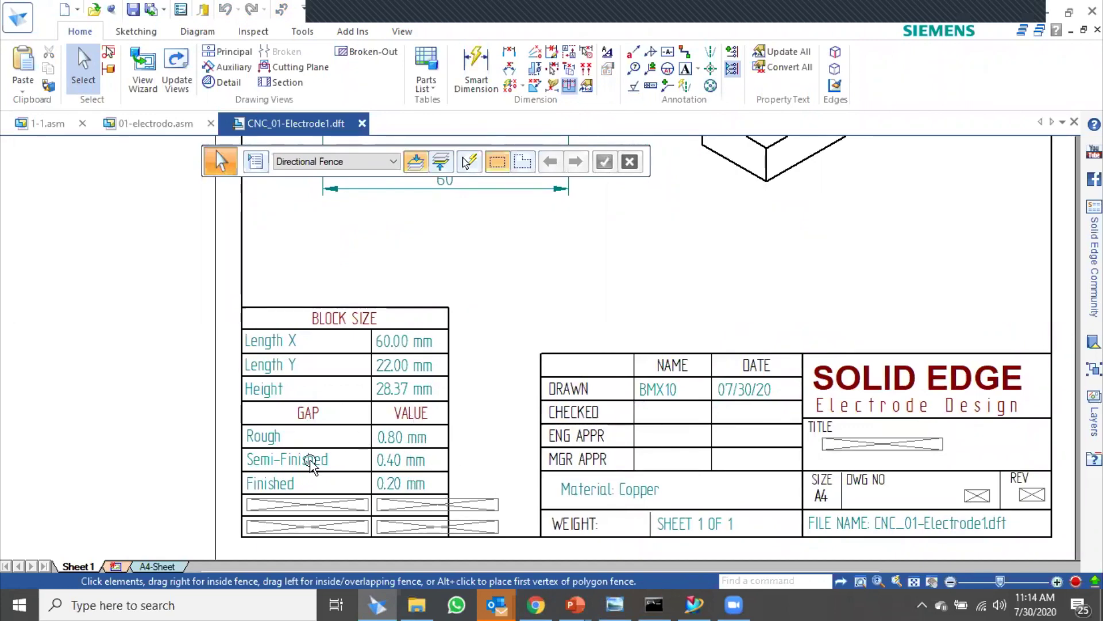
scroll(557, 370, "down", 5)
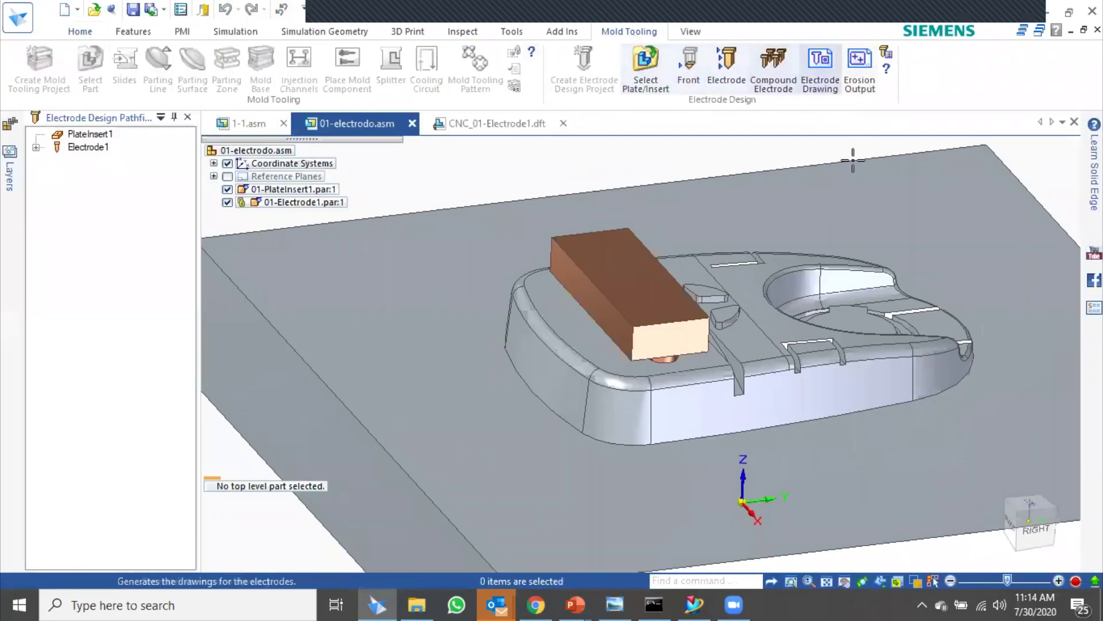
- Generate the erosion output drawing for the electrode, review its position and rotation callout, and return to the 01-electrodo assembly
left_click(860, 62)
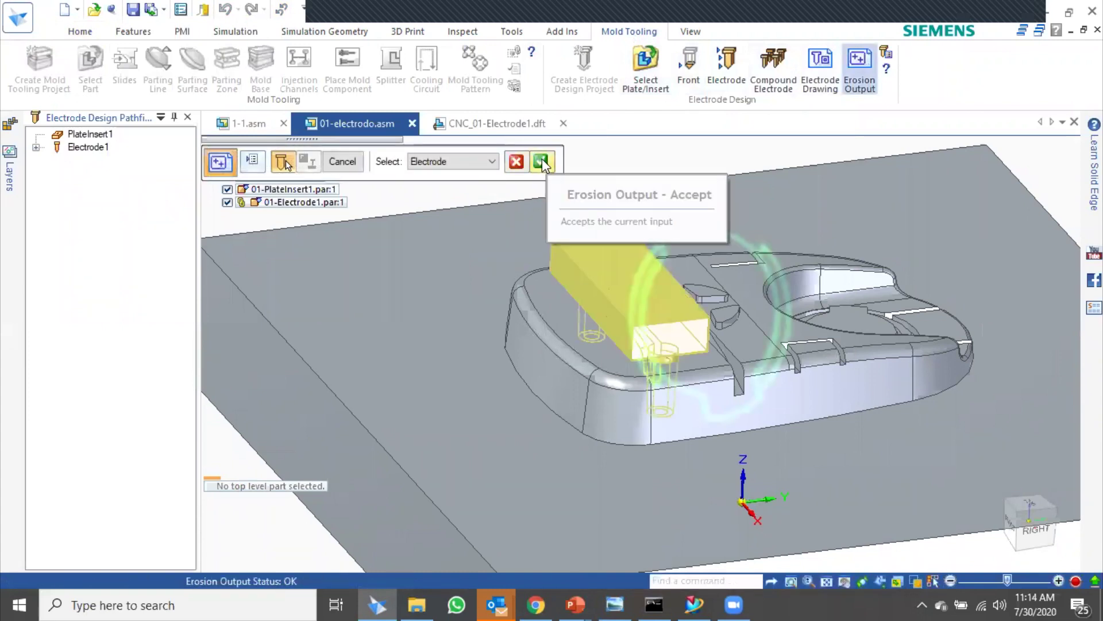
left_click(543, 162)
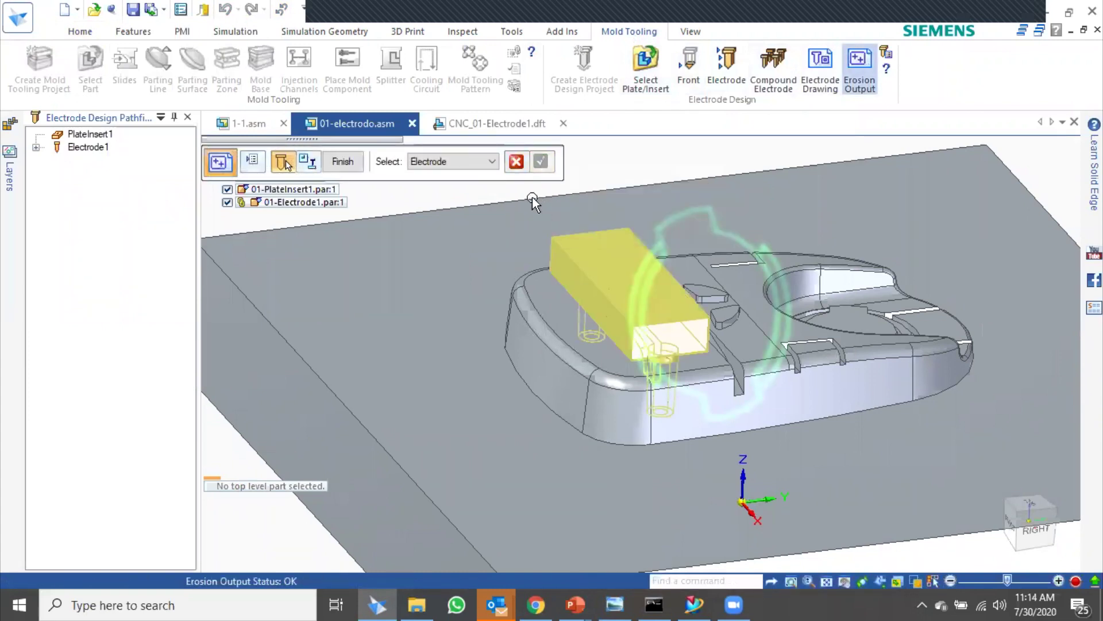
left_click(344, 161)
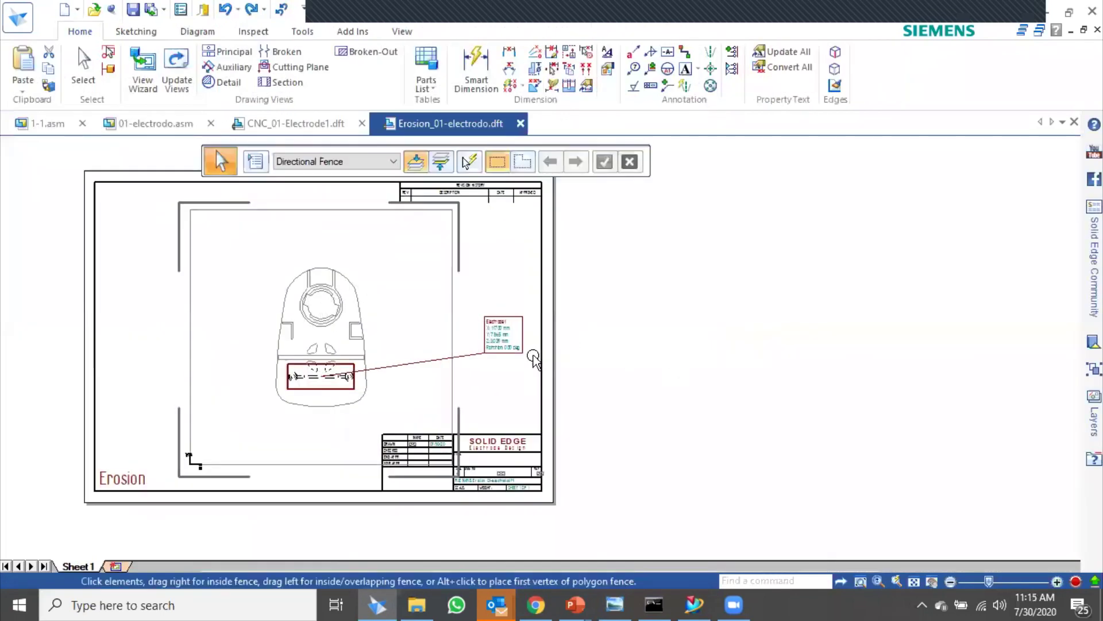
scroll(585, 376, "up", 6)
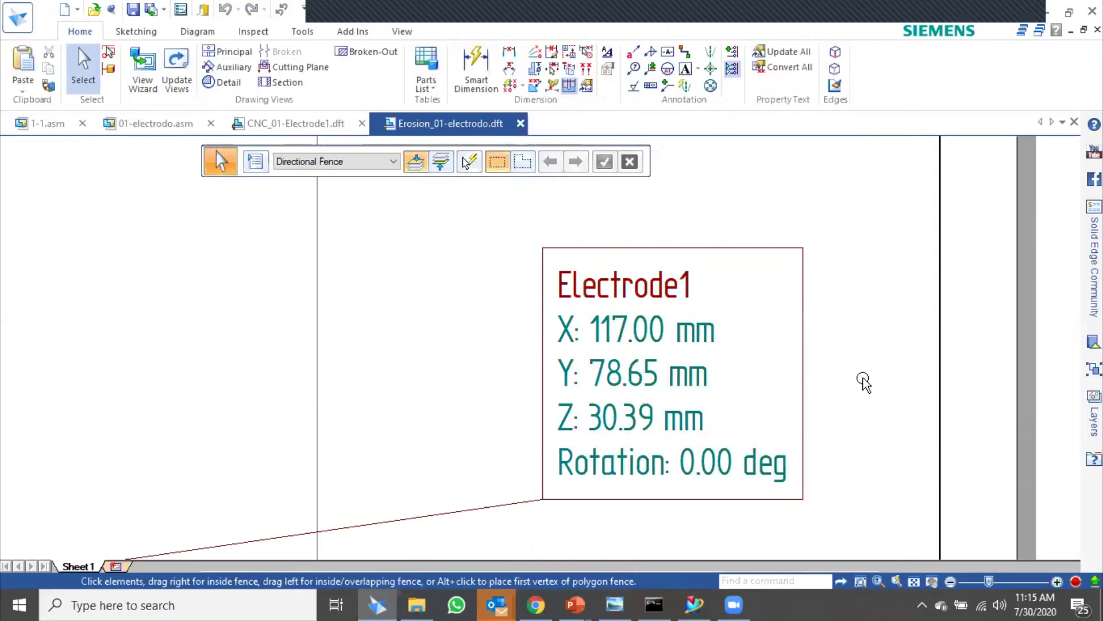
scroll(864, 382, "down", 6)
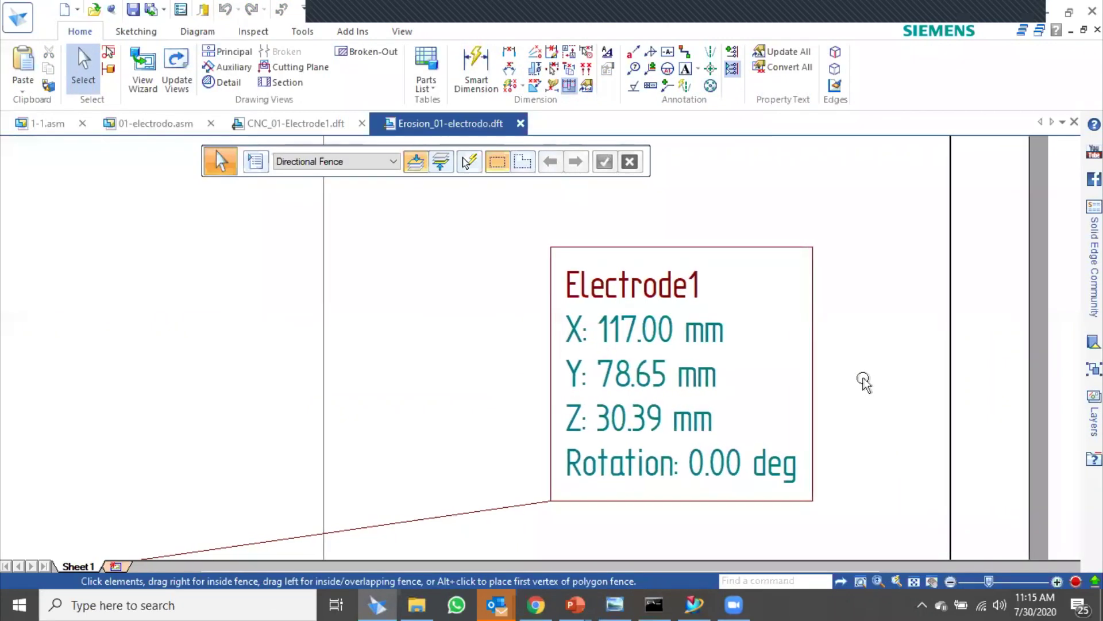
scroll(865, 382, "down", 1)
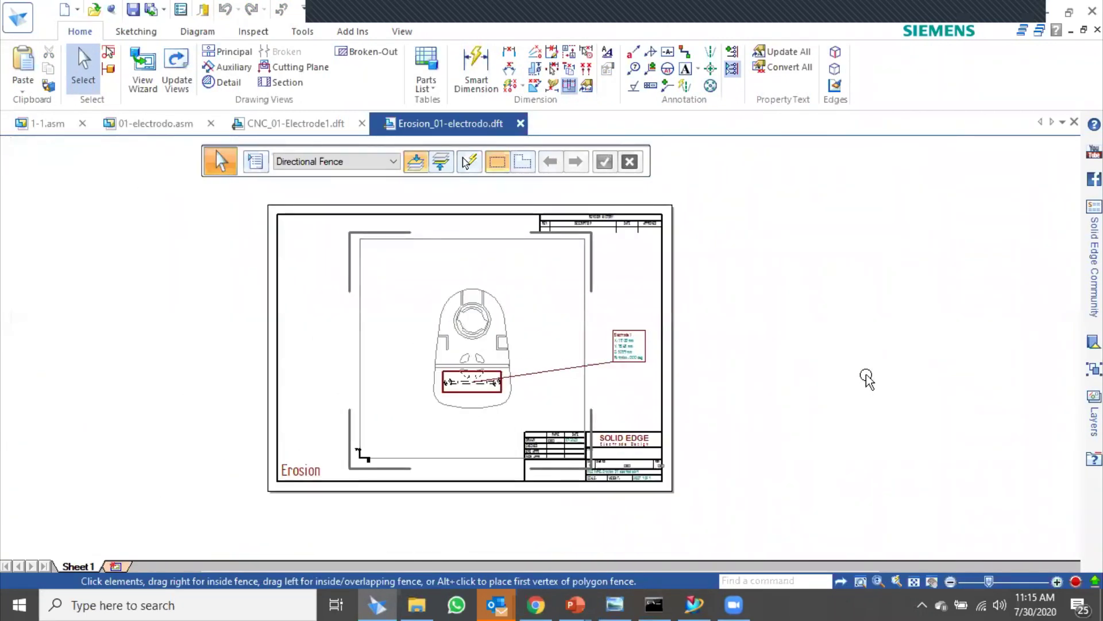
left_click(124, 126)
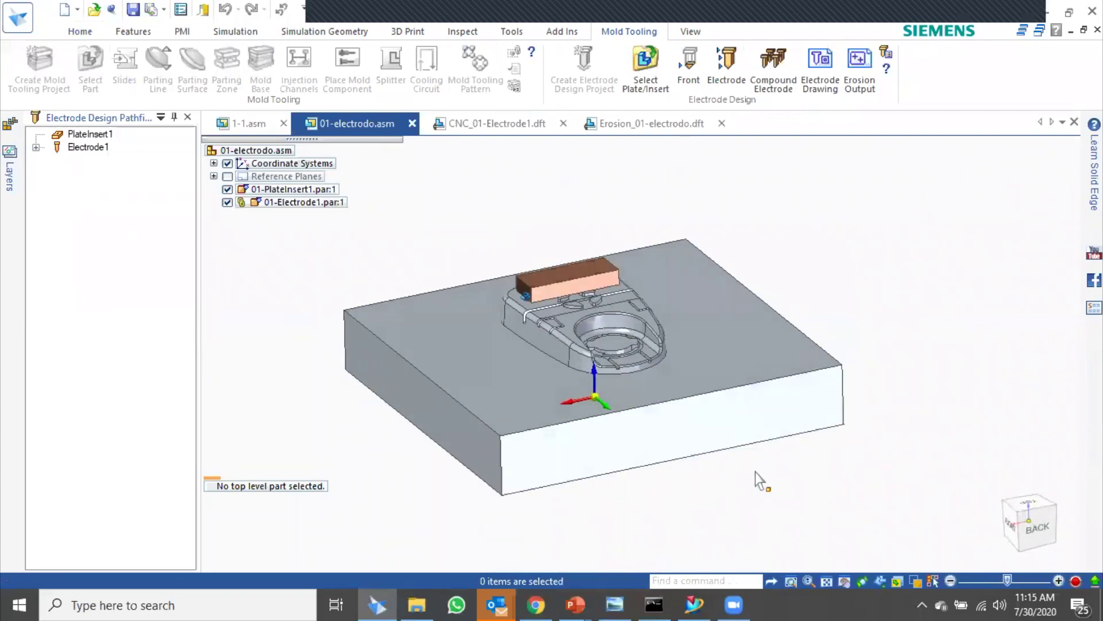
- Switch to NX and examine the milling machine setup, vise and workpiece in 21_Sync_Tech_setup1.prt from several distances
left_click(694, 603)
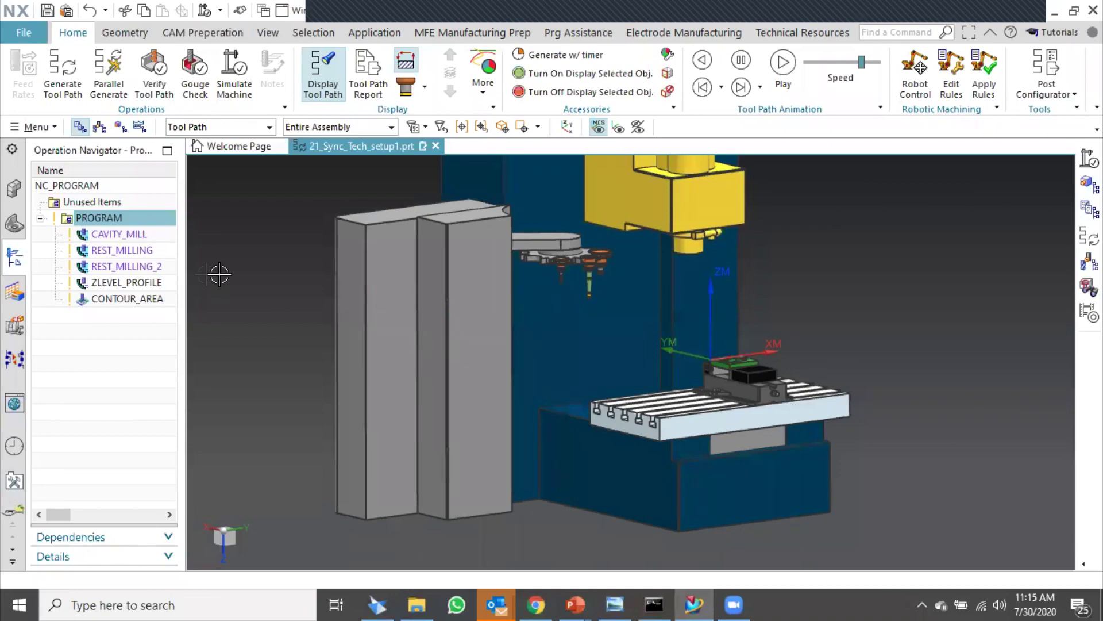
scroll(797, 380, "up", 5)
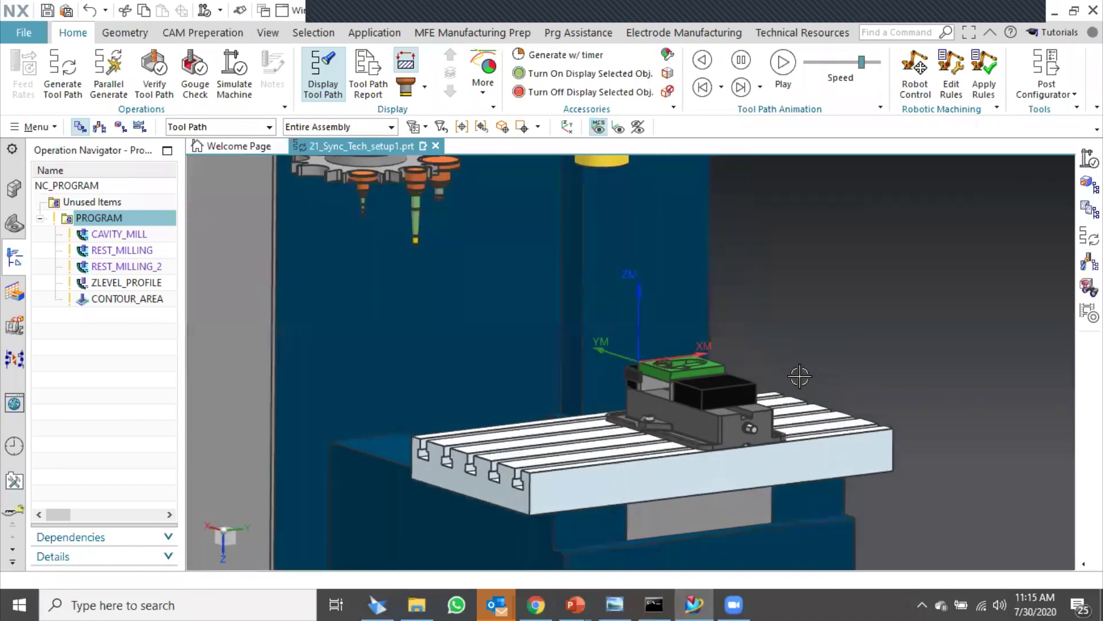
scroll(796, 381, "up", 2)
scroll(797, 381, "down", 3)
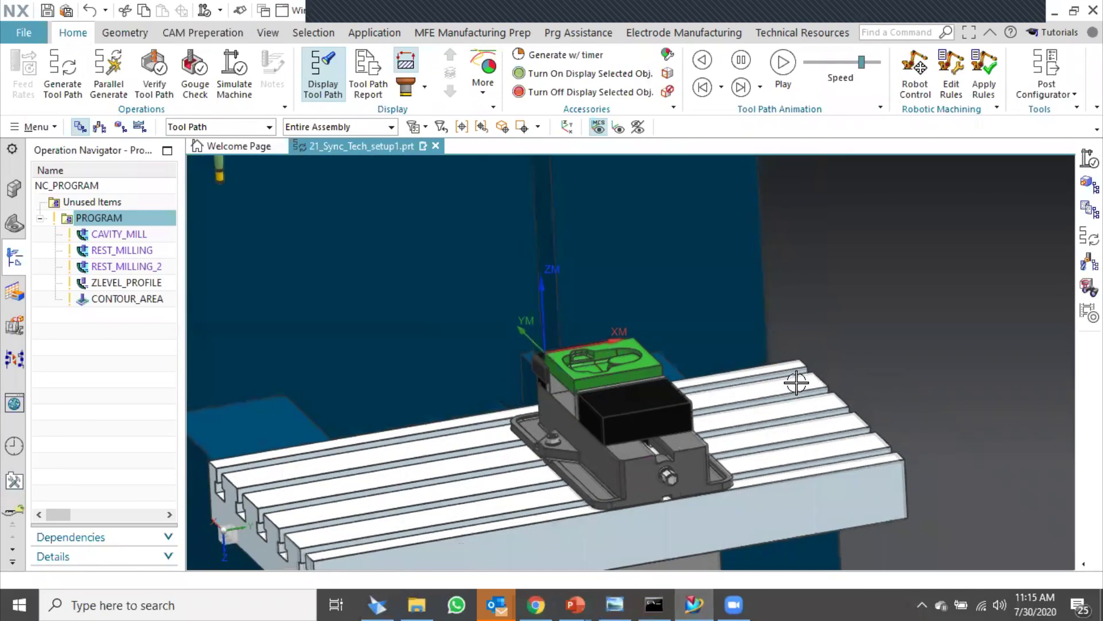
scroll(797, 382, "down", 2)
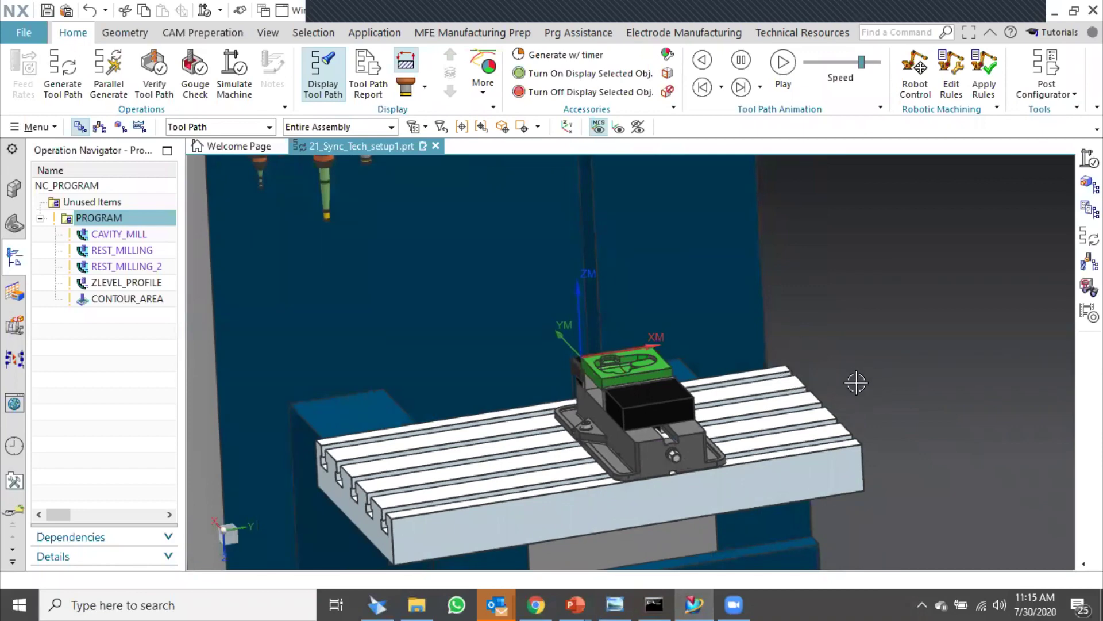
scroll(854, 363, "down", 5)
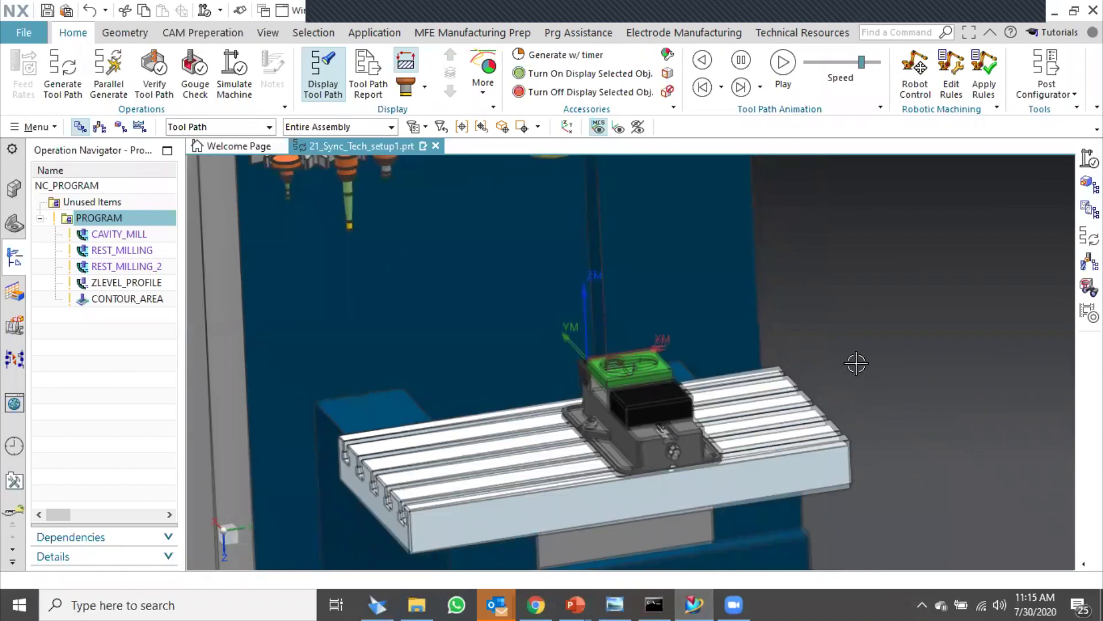
middle_click_drag(861, 366, 856, 386)
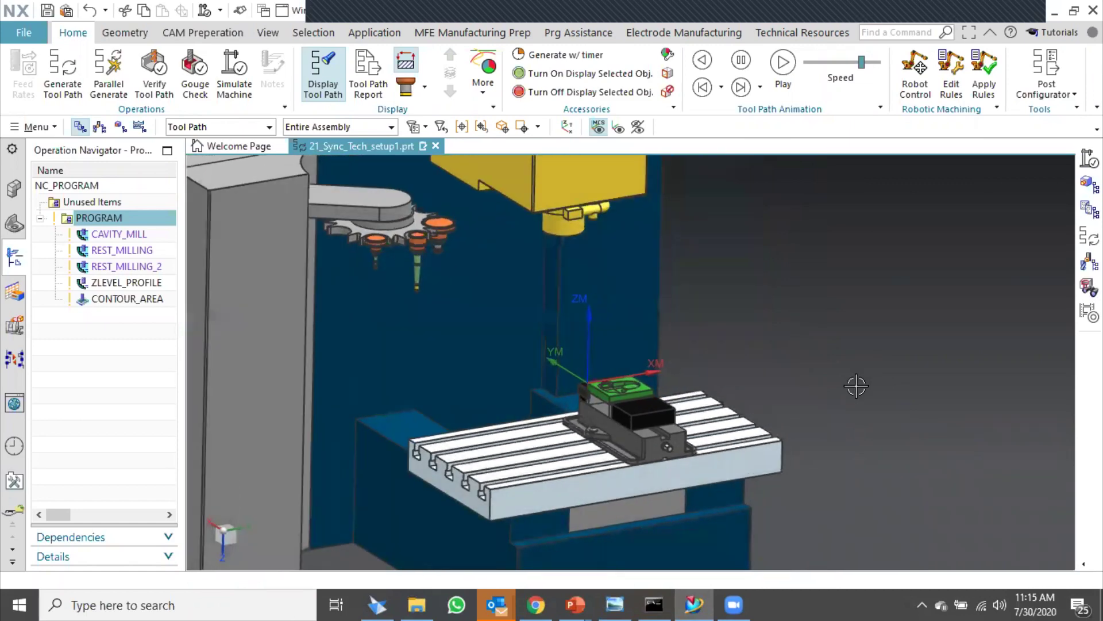
scroll(854, 385, "up", 1)
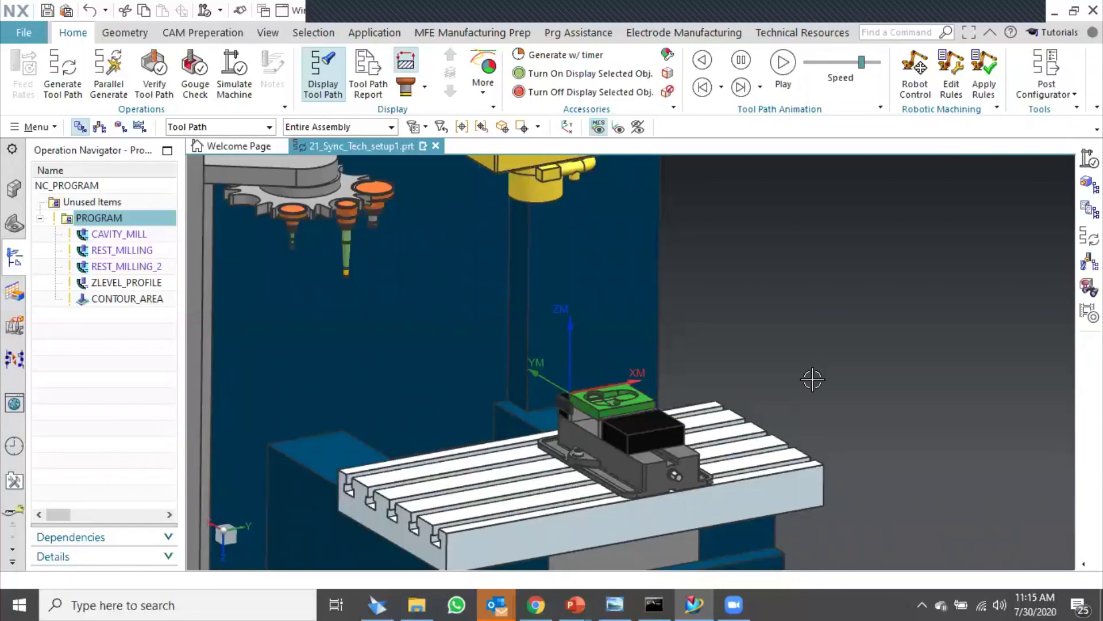
scroll(812, 379, "up", 4)
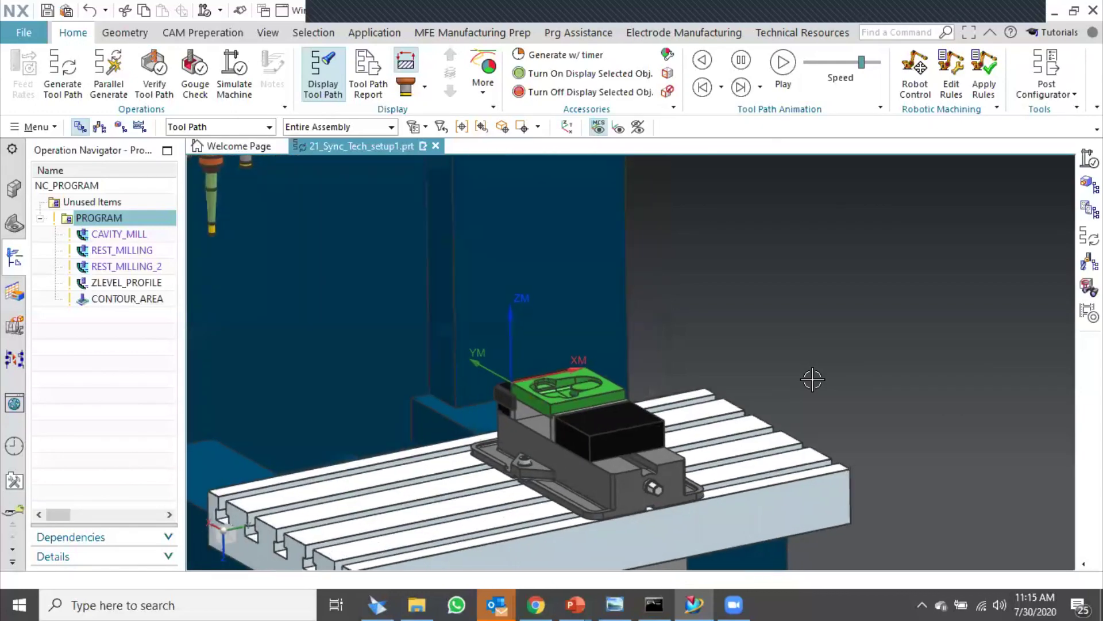
scroll(812, 380, "up", 3)
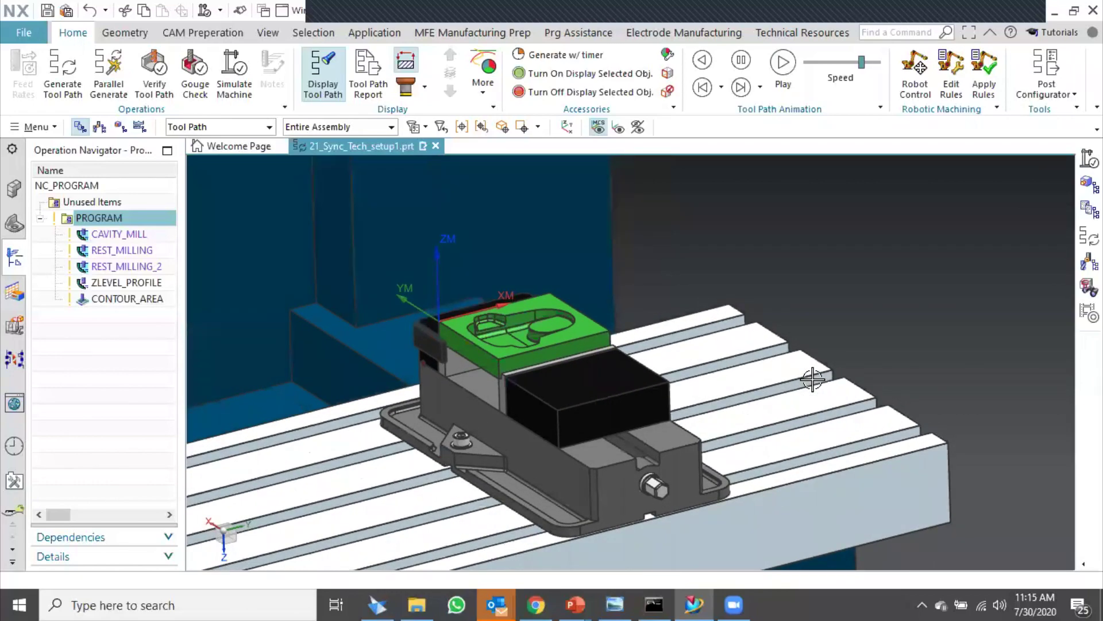
scroll(813, 379, "down", 4)
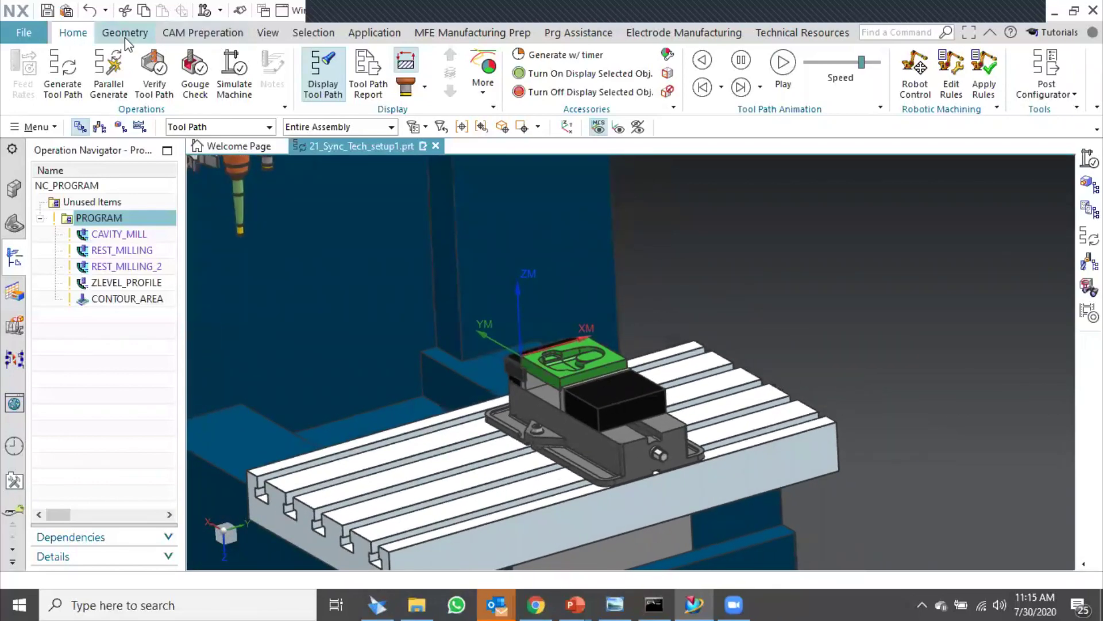
- Start the machine simulation of the PROGRAM group and play its toolpaths with material removal, focusing on the workpiece
scroll(373, 229, "down", 2)
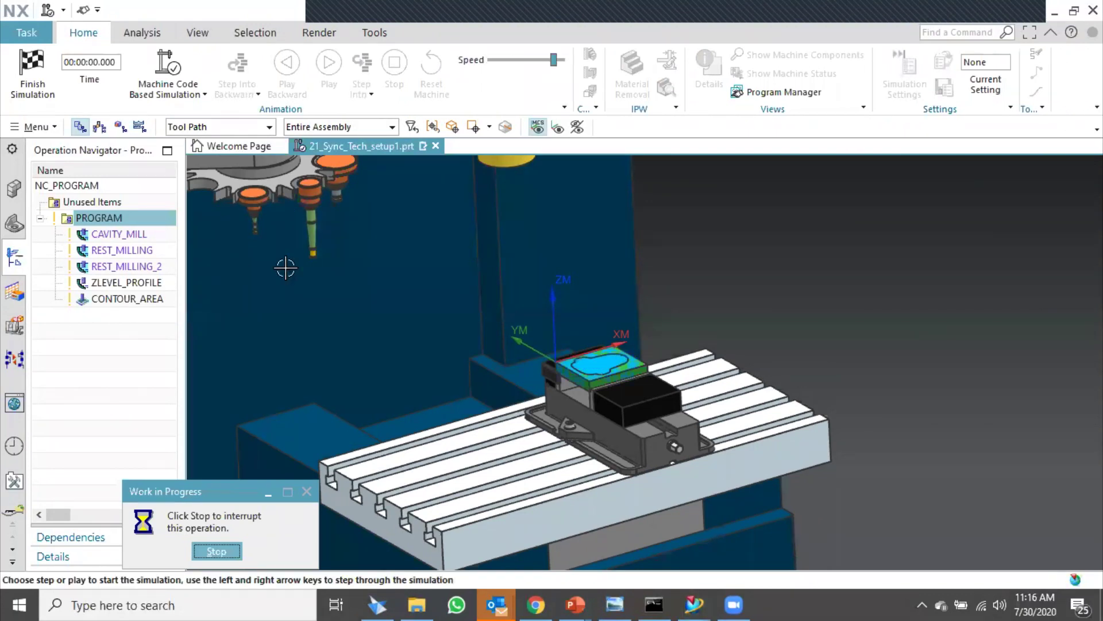
left_click(328, 63)
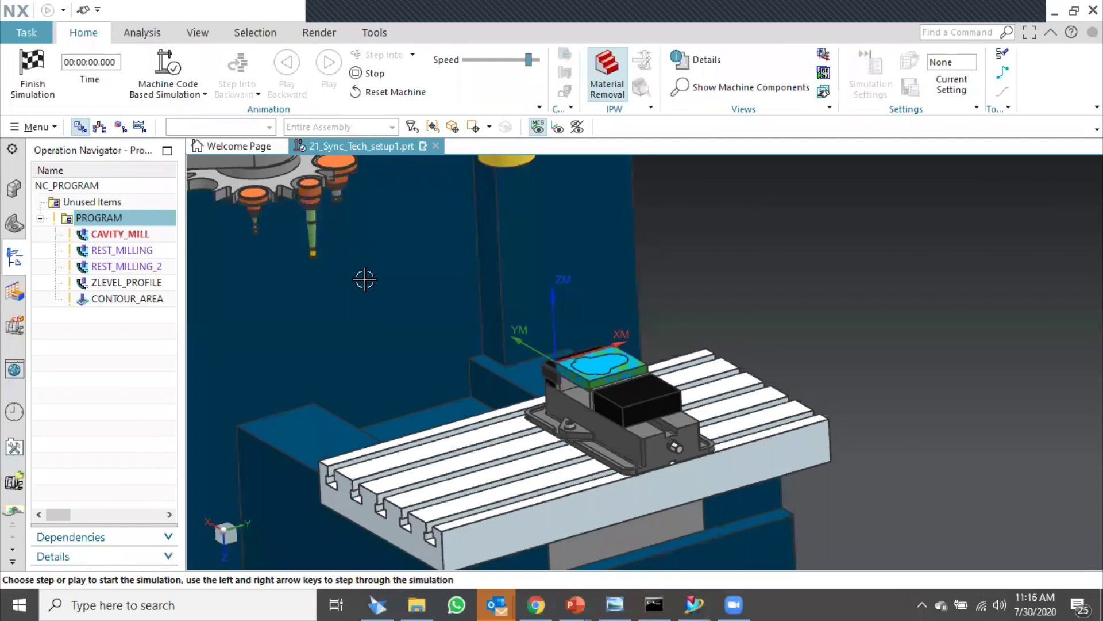
scroll(328, 320, "up", 5)
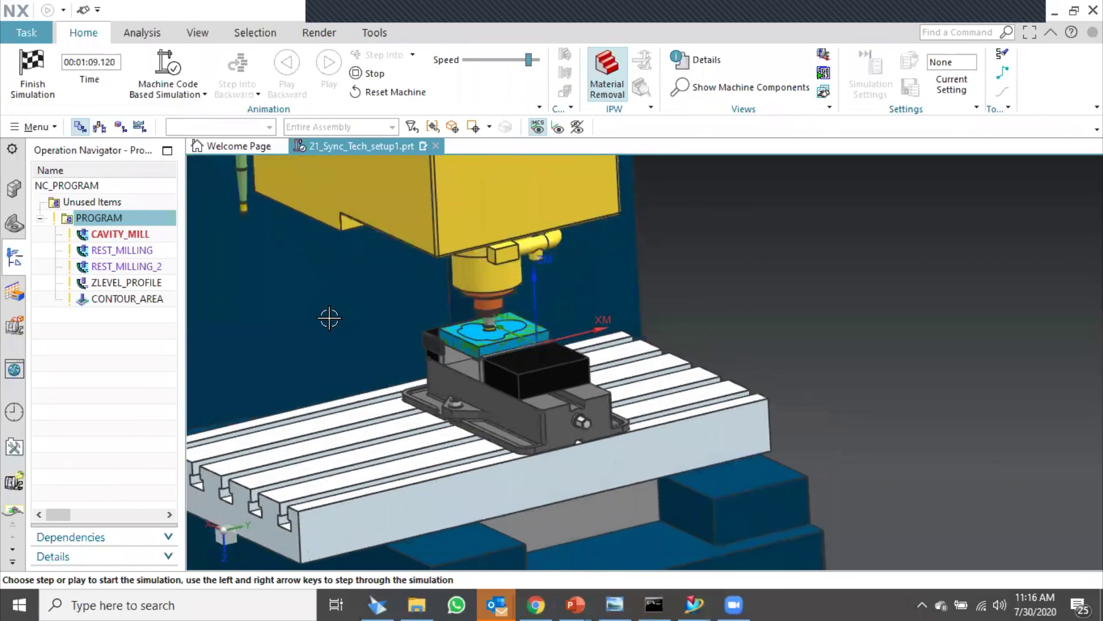
- Finish the machine simulation and postprocess the whole PROGRAM group with 3-Ax_Mill_Vertical_PC to program.mpf, closing the resulting code listing
scroll(331, 325, "up", 1)
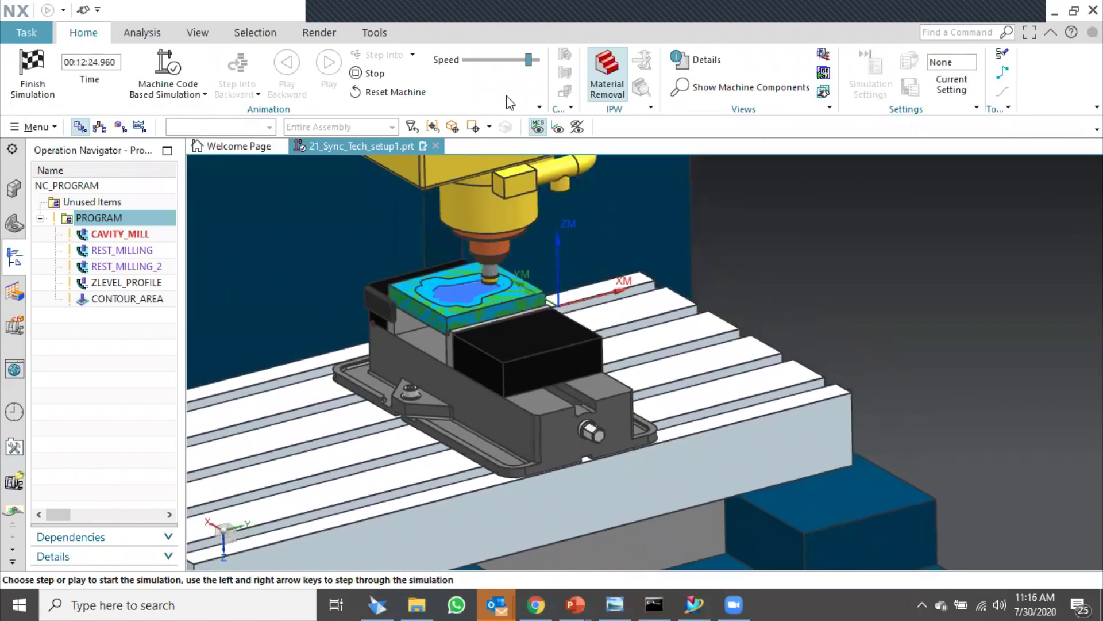
left_click(48, 82)
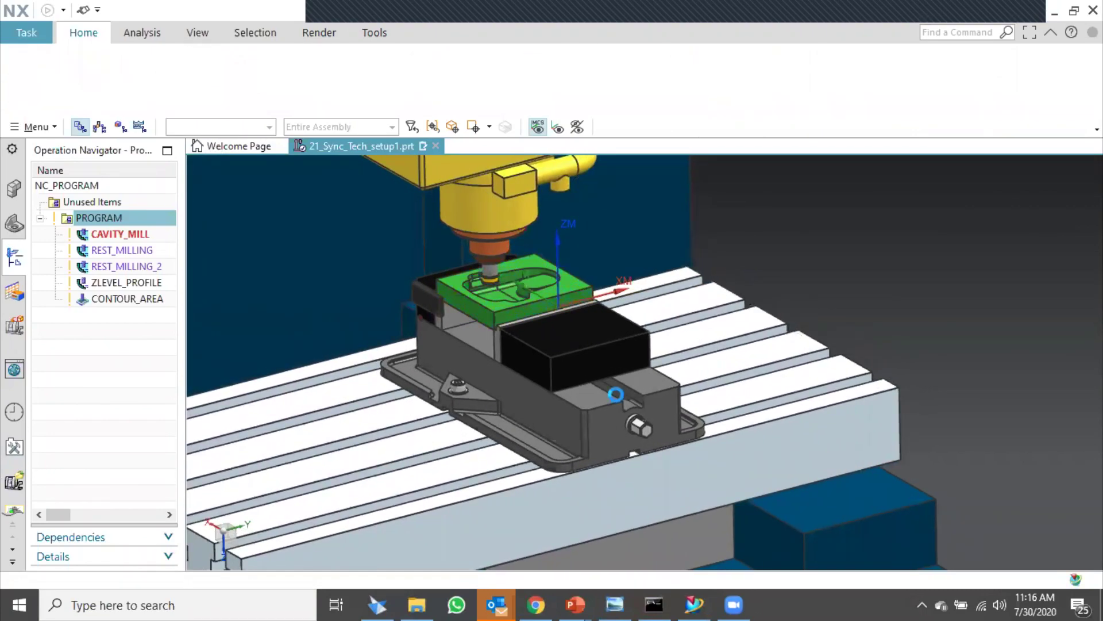
right_click(105, 217)
left_click(154, 397)
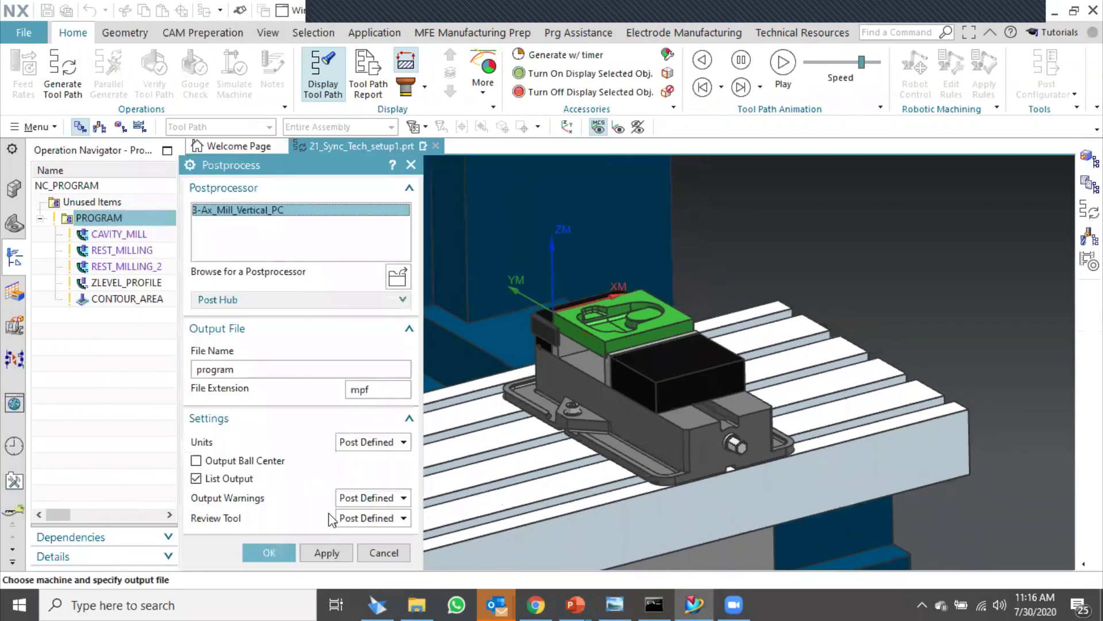
left_click(277, 554)
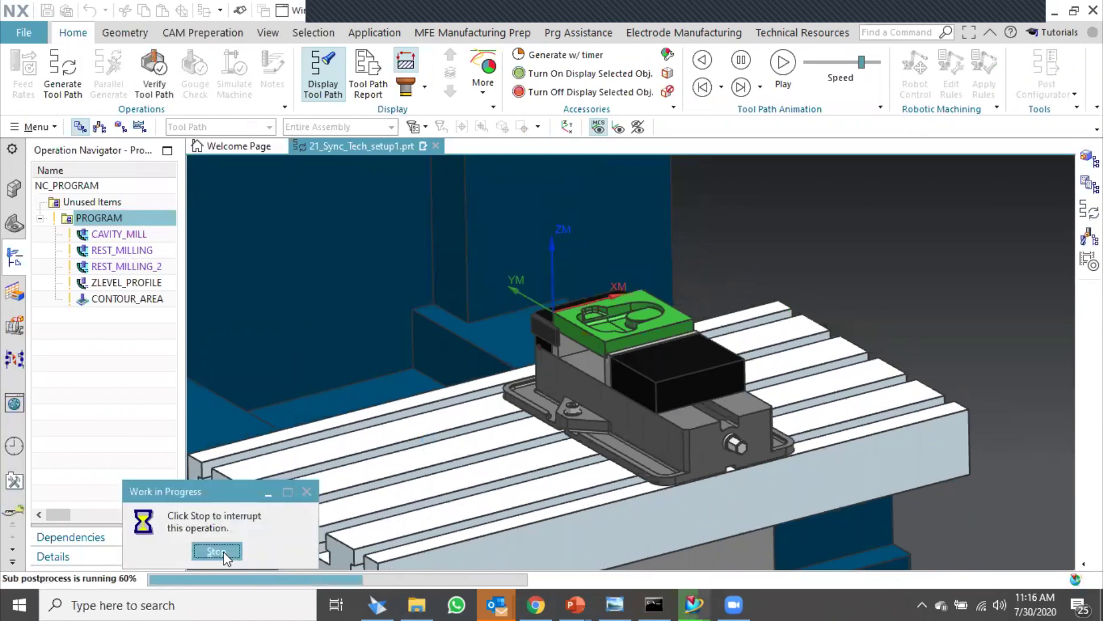
left_click(551, 322)
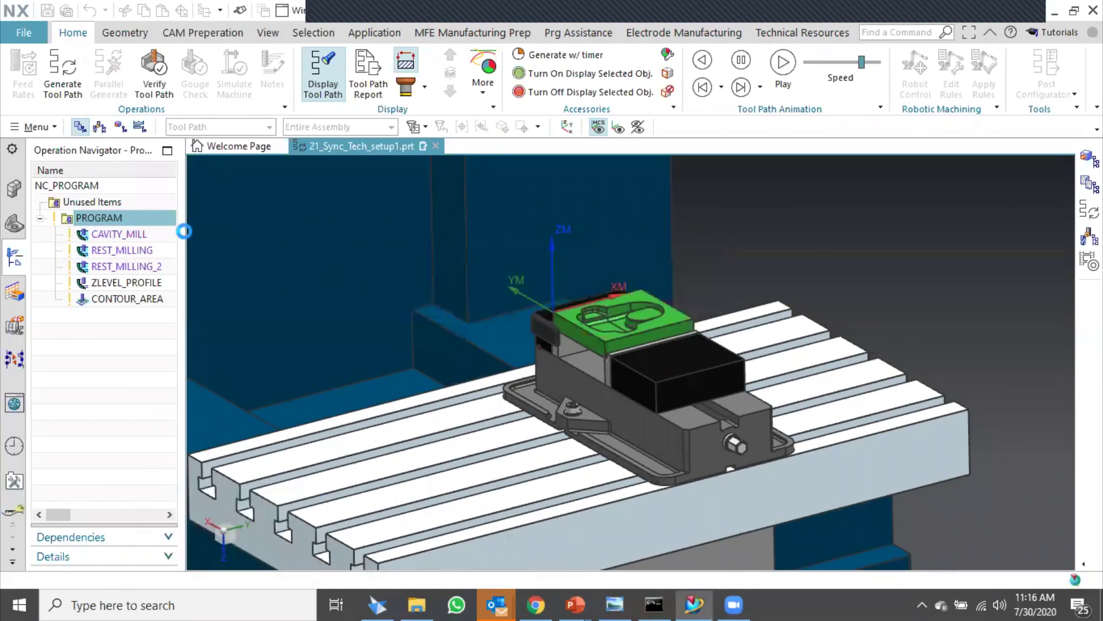
left_click(1093, 9)
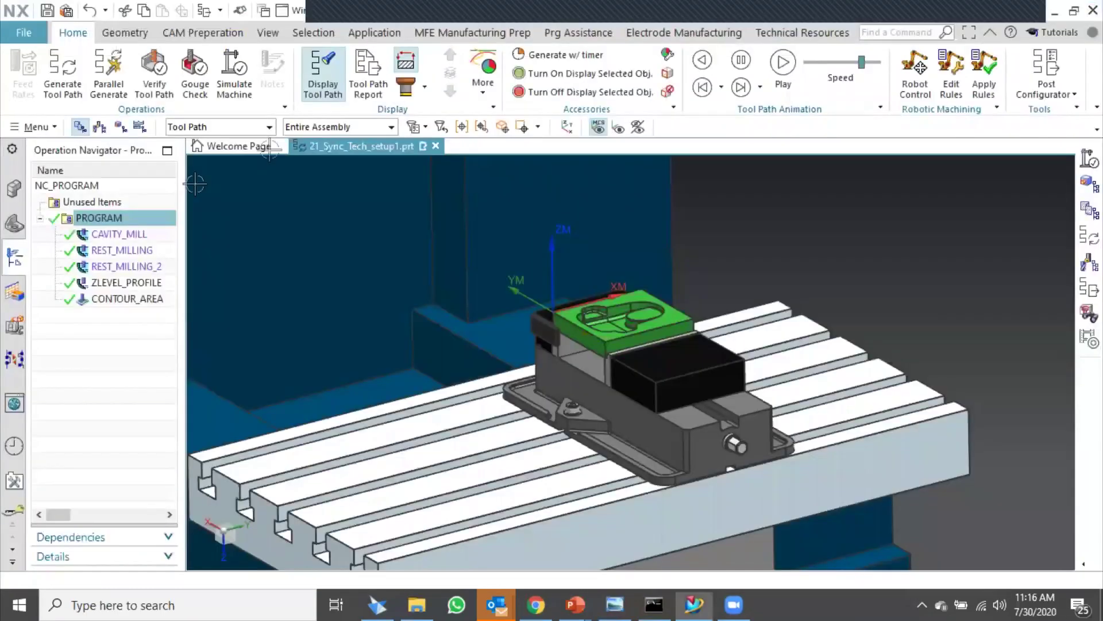
- Postprocess the CAVITY_MILL operation with 3-Ax_Mill_Vertical_PC to cavity_mill.mpf and close its code listing
left_click(129, 236)
right_click(130, 235)
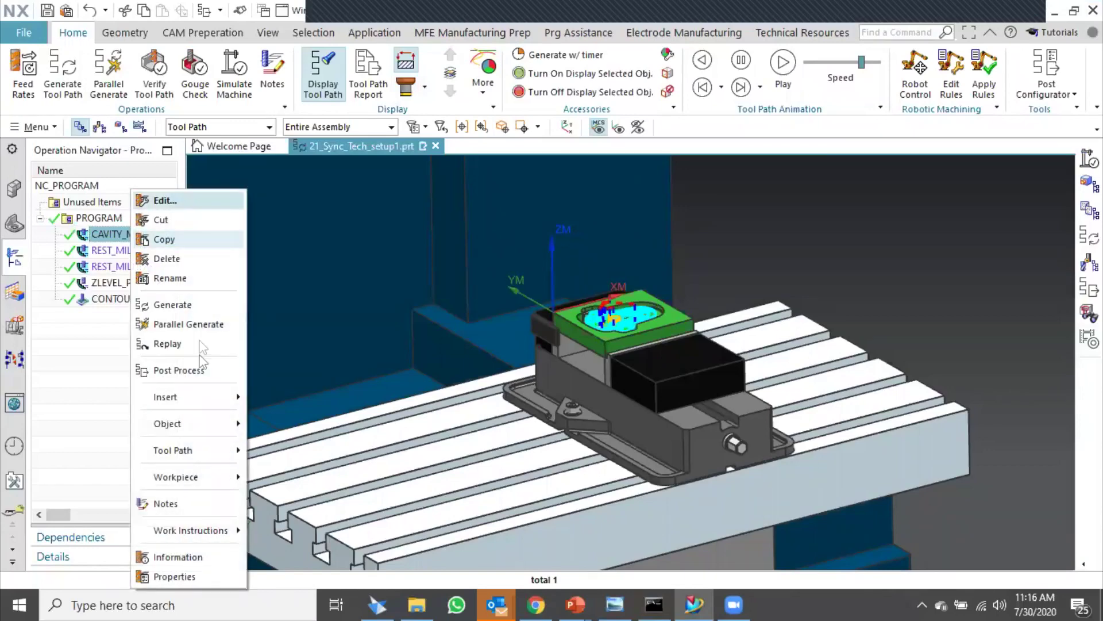
left_click(202, 365)
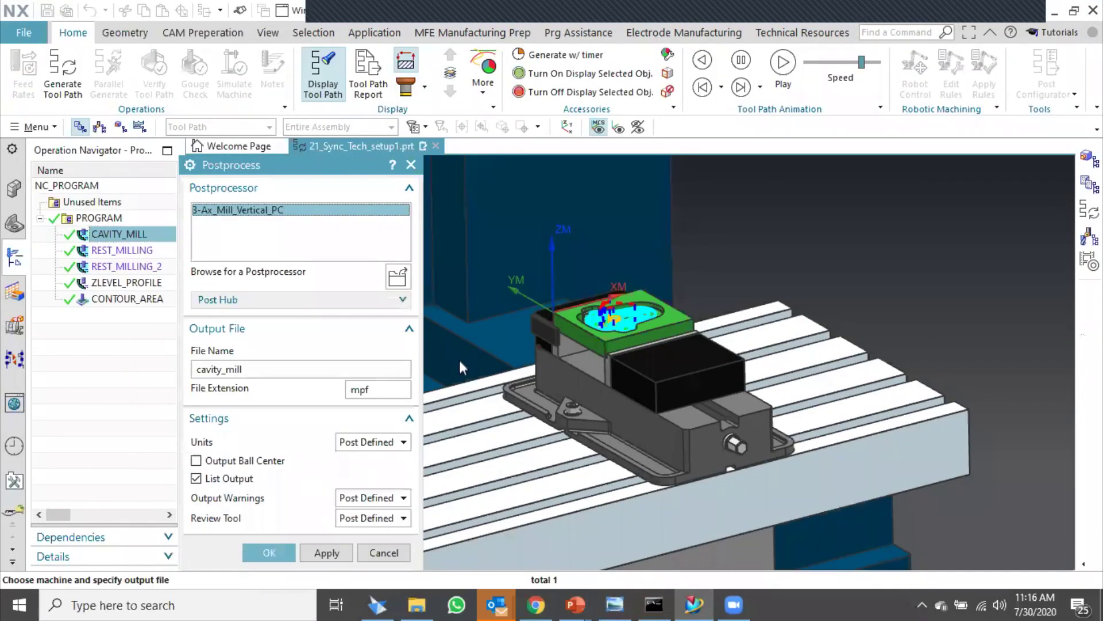
left_click(269, 552)
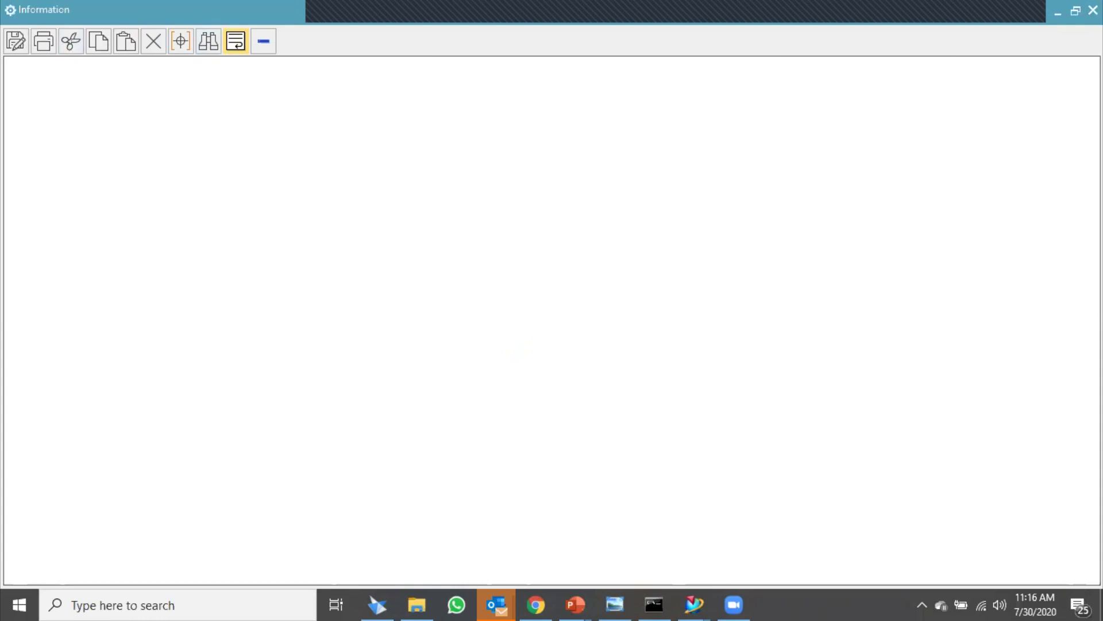
left_click(1093, 11)
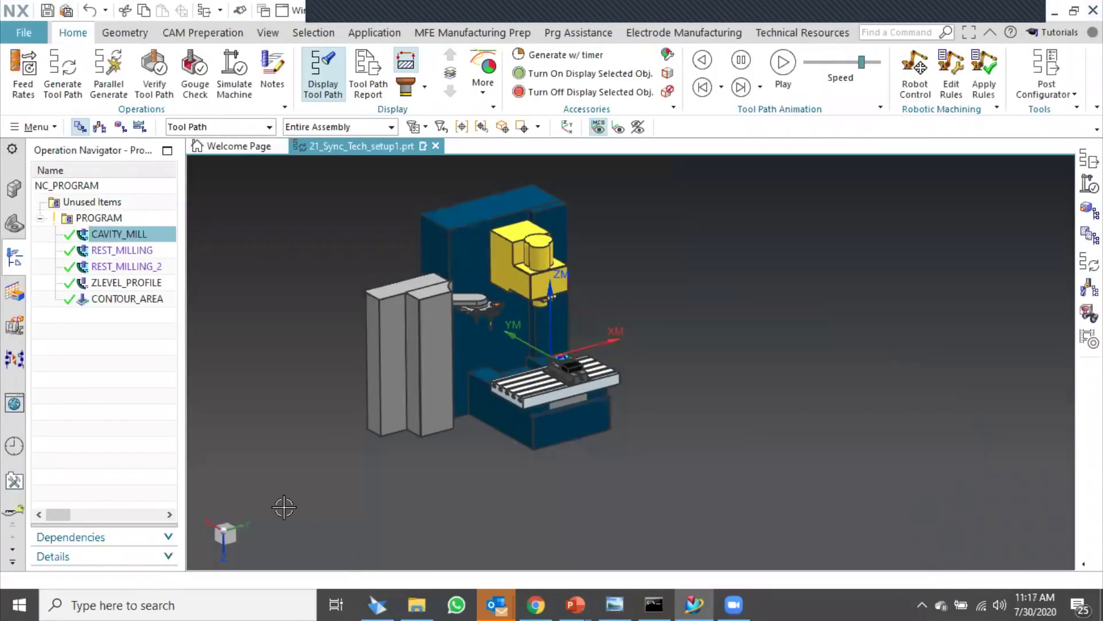
- Postprocess the REST_MILLING operation with 3-Ax_Mill_Vertical_PC to rest_milling.mpf, keeping the listed output
left_click(120, 251)
right_click(119, 253)
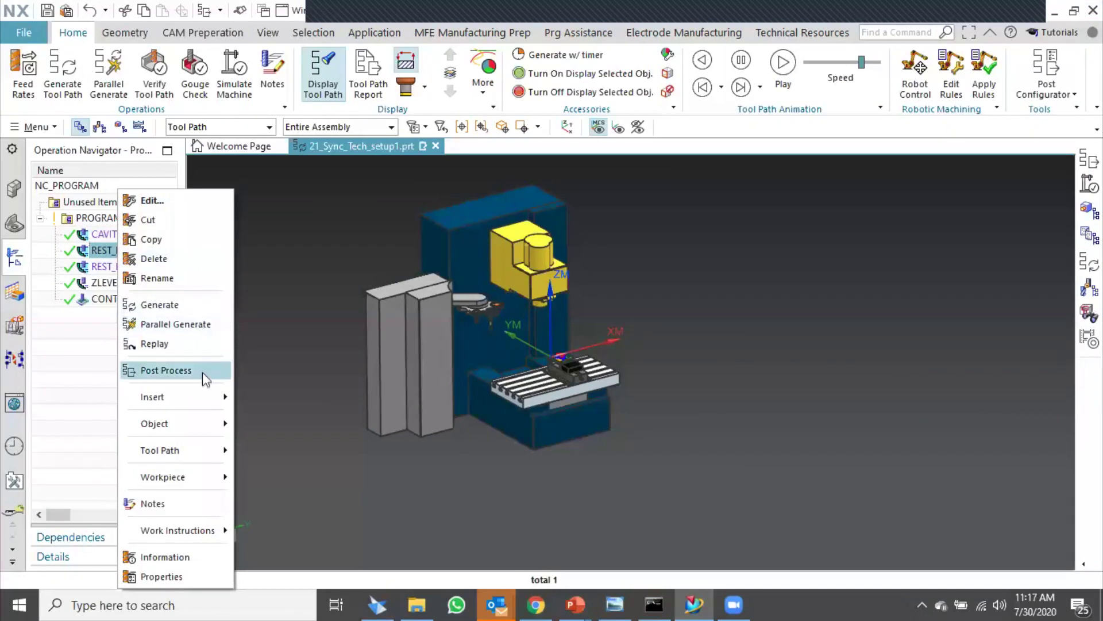
left_click(158, 369)
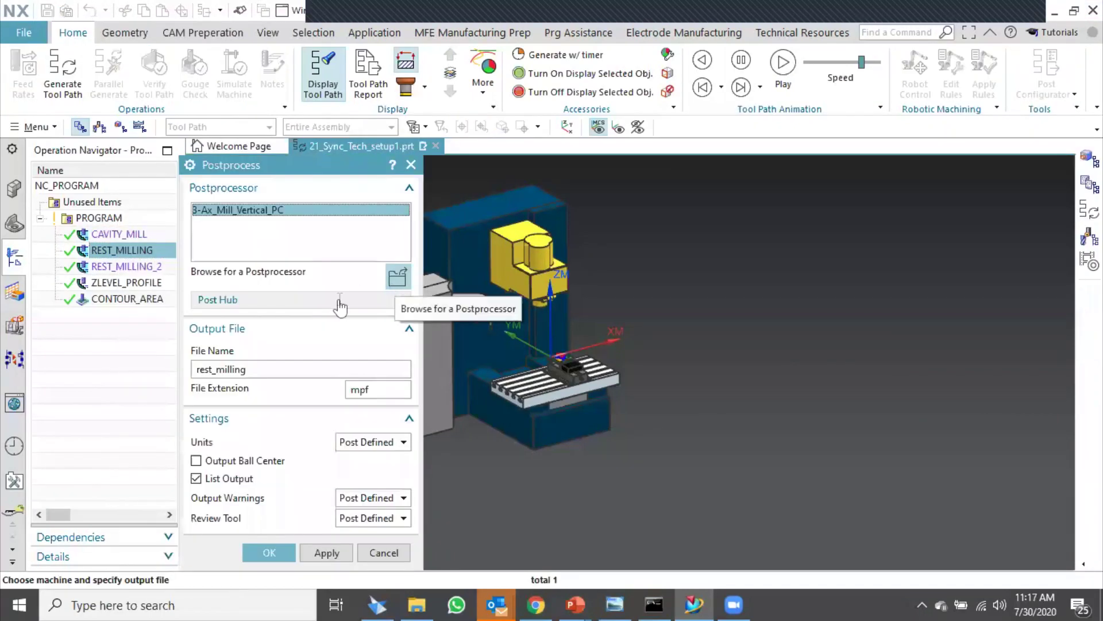
left_click(274, 553)
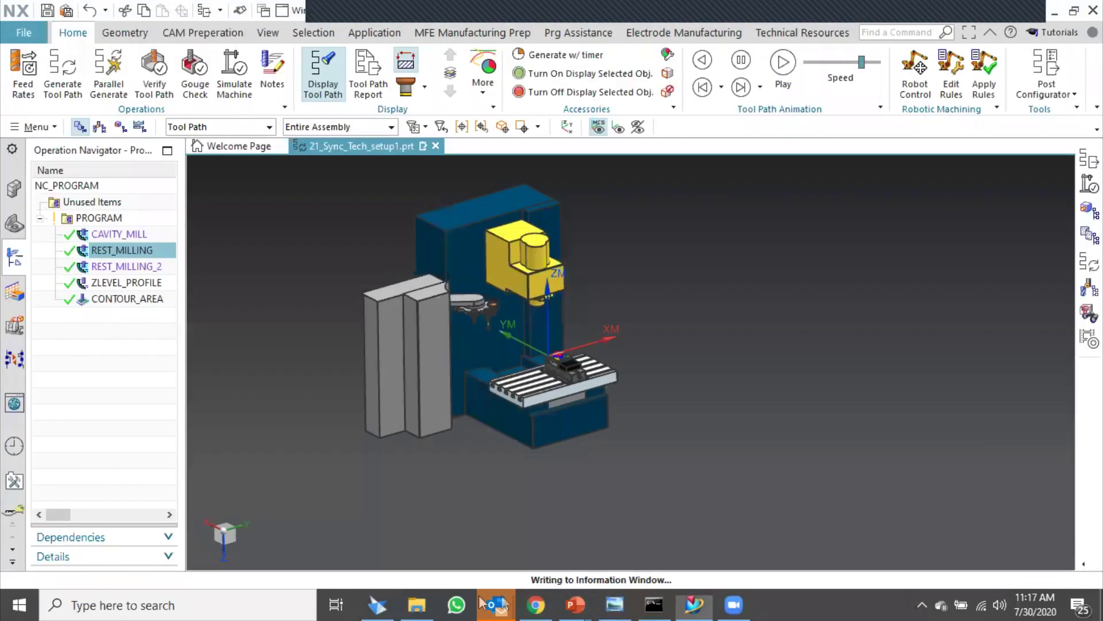
- Switch to the running PowerPoint slide show and advance the Industria de Moldes presentation
mouse_move(583, 601)
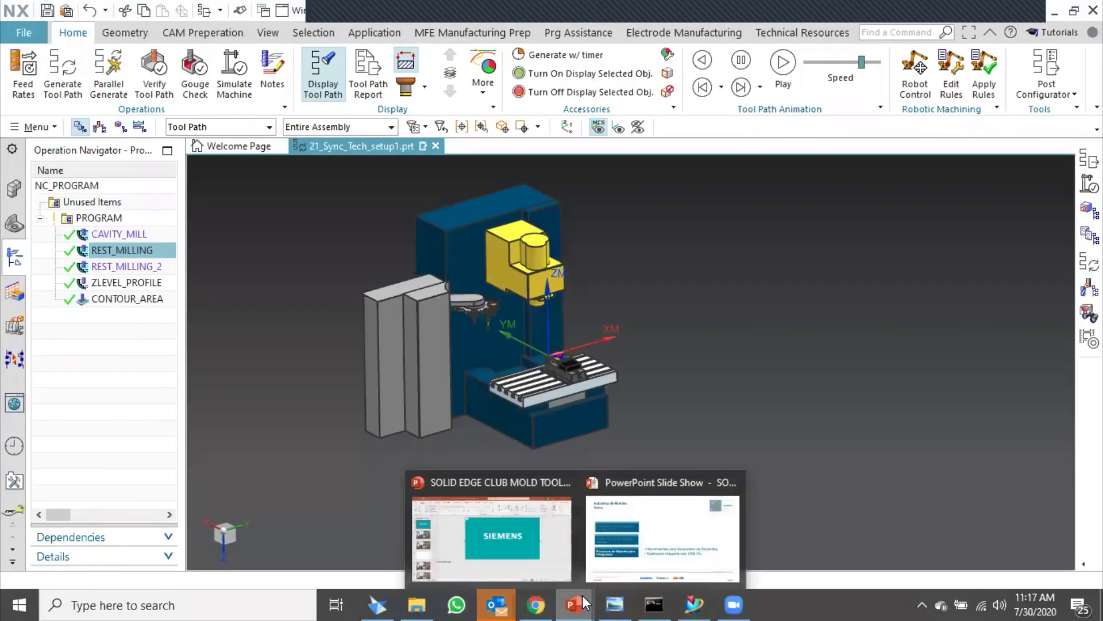
left_click(661, 542)
key("Right")
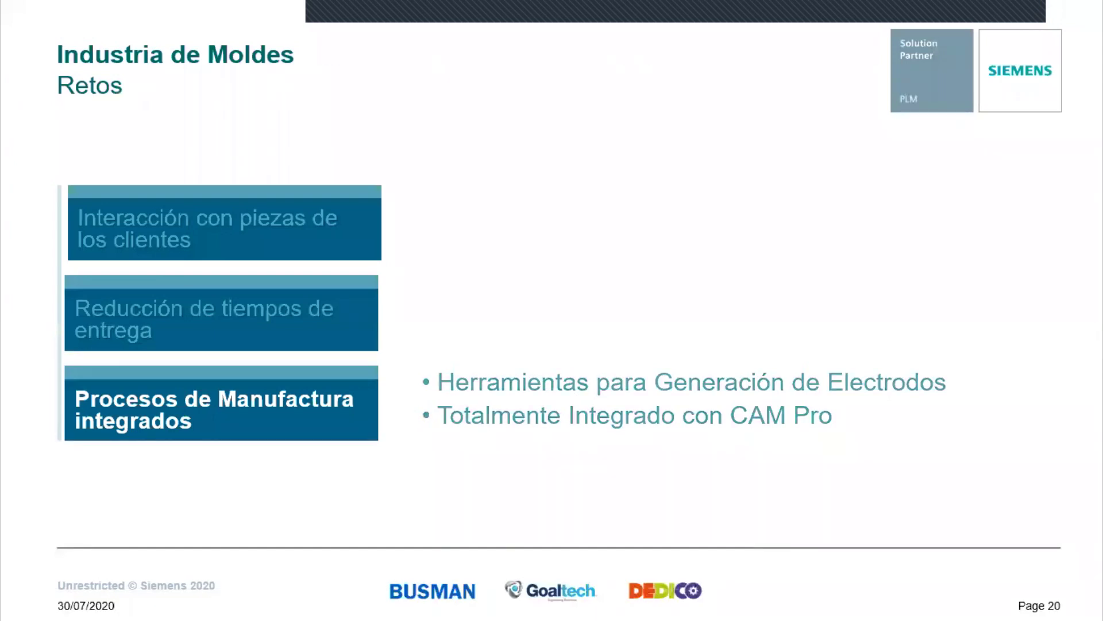